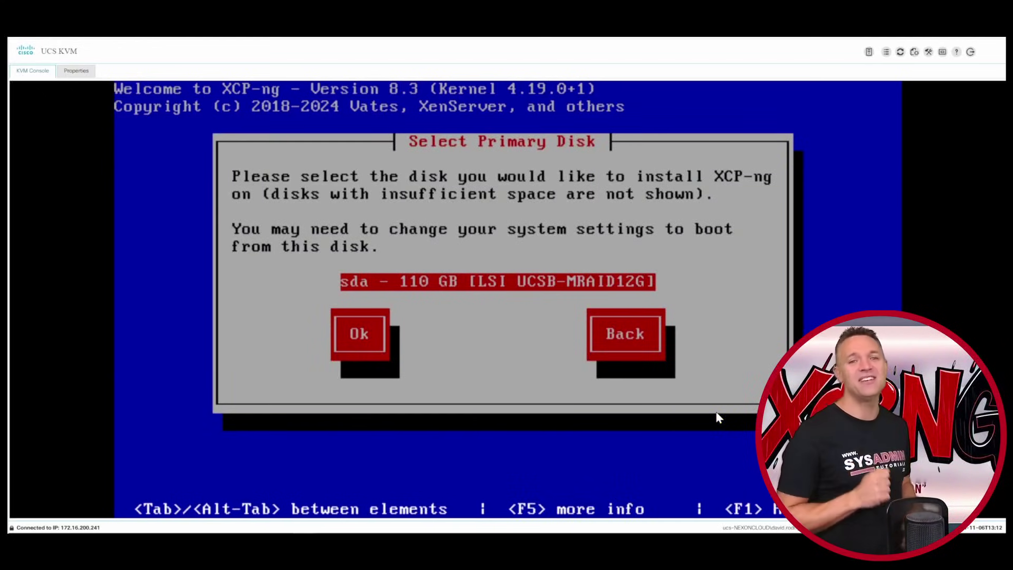
- Install onto the sda disk and use it for EXT thin-provisioned VM storage
key("Return")
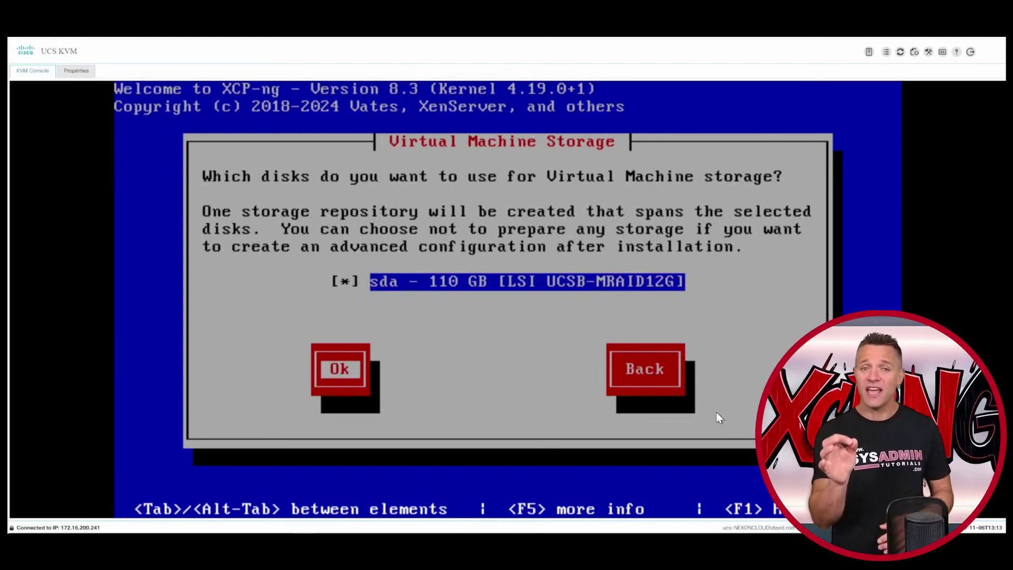
key("Return")
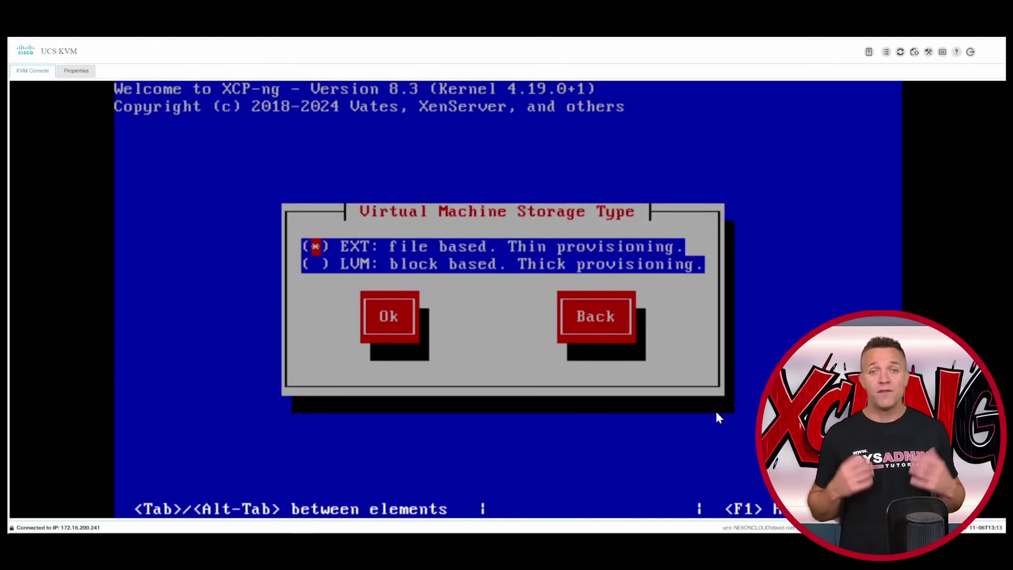
key("Down")
key("Tab")
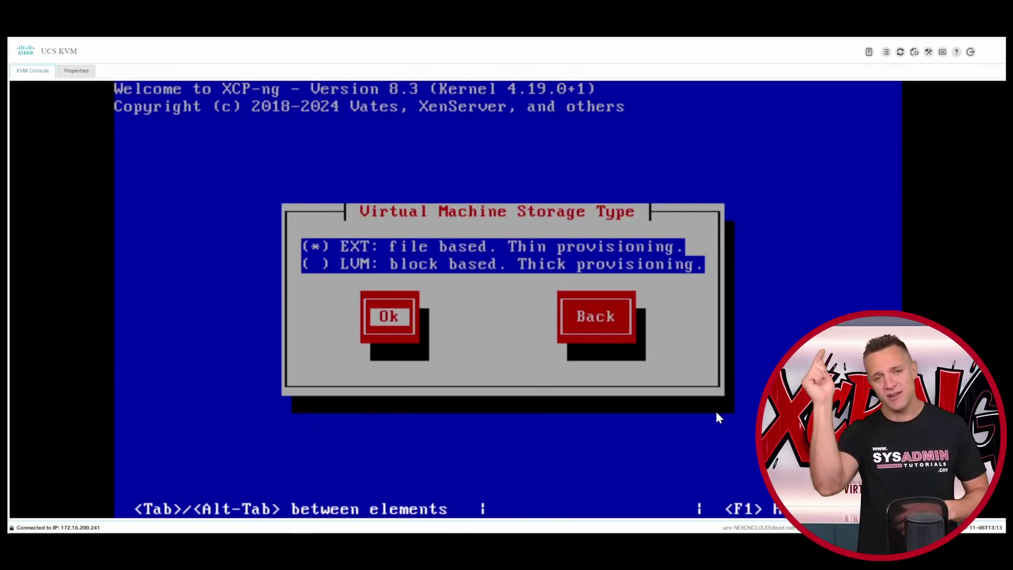
key("Return")
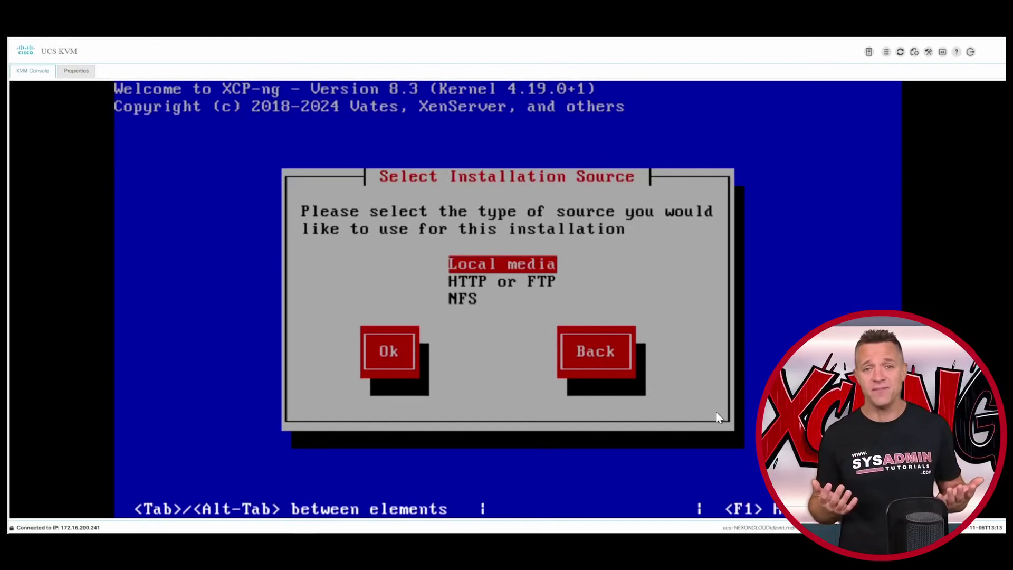
- Choose local media as the installation source and verify it
key("Tab")
key("Return")
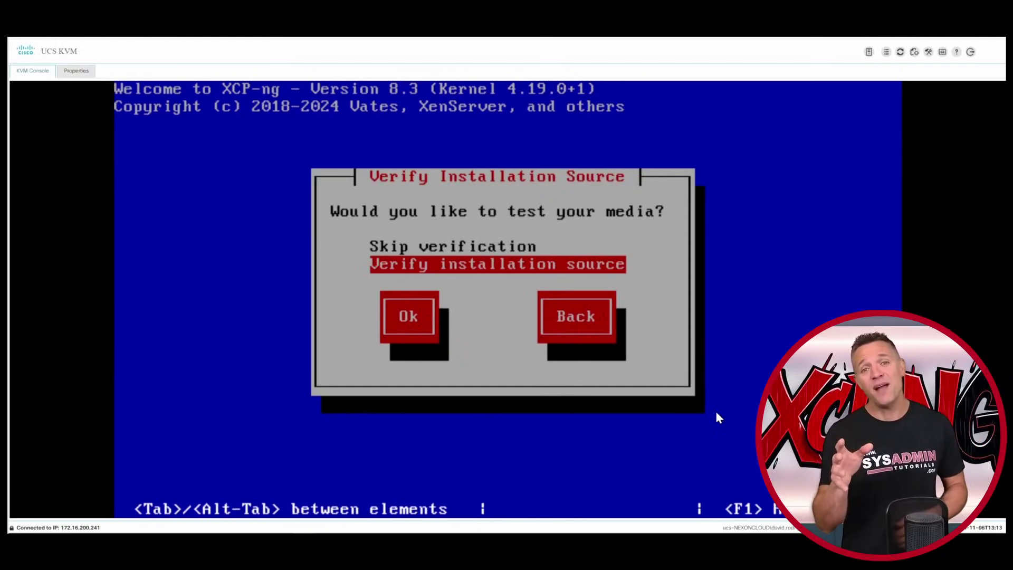
key("Tab")
key("Return")
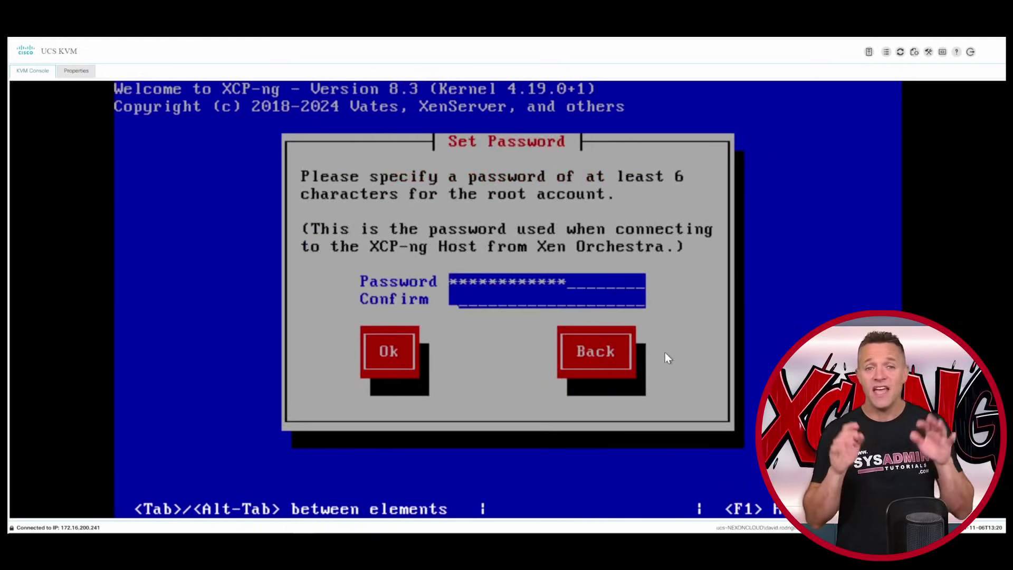
- Set the root password and use eth0 with IPv4 as the management interface
type("*********")
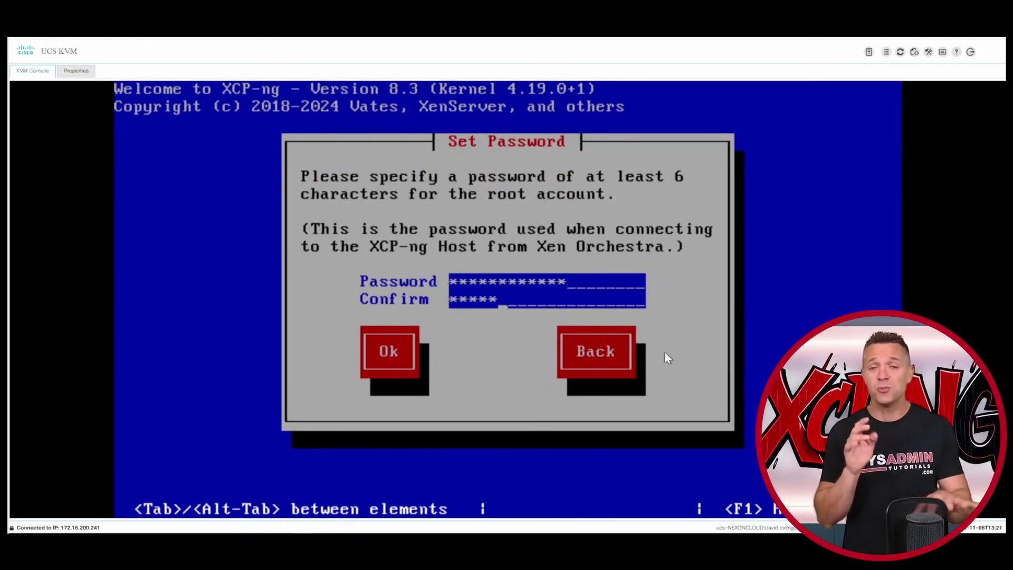
type("***")
key("Return")
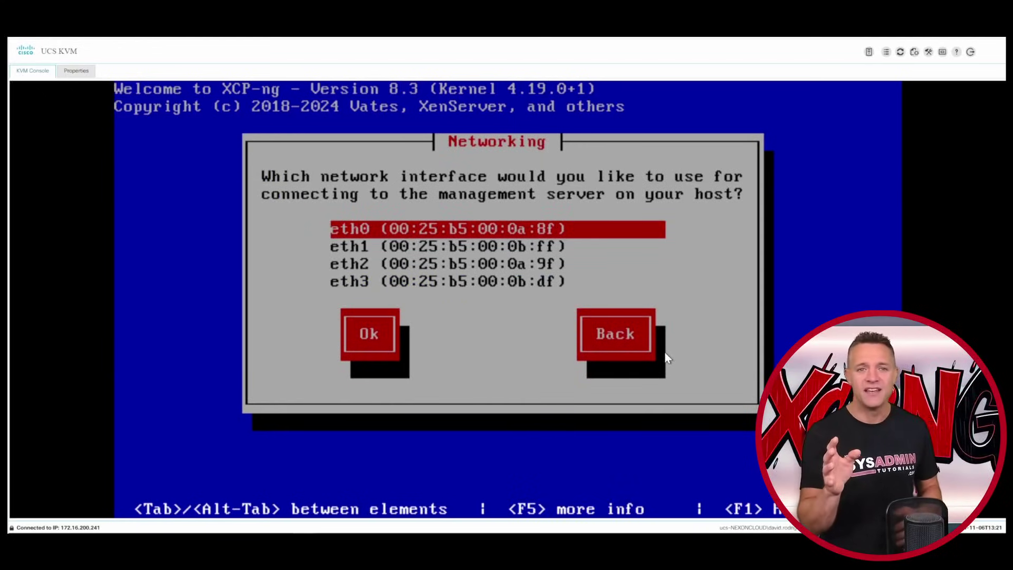
key("Tab")
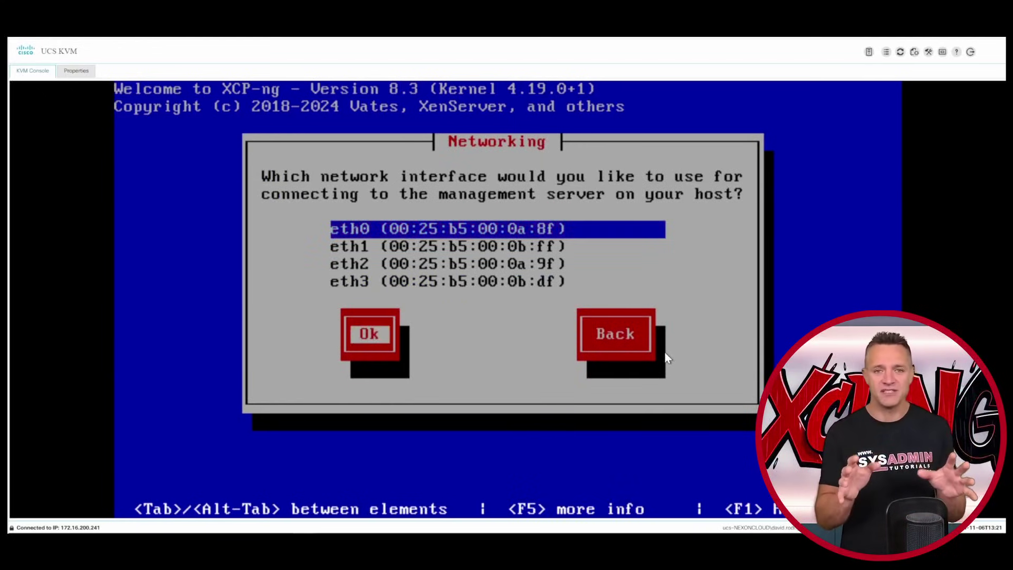
key("Return")
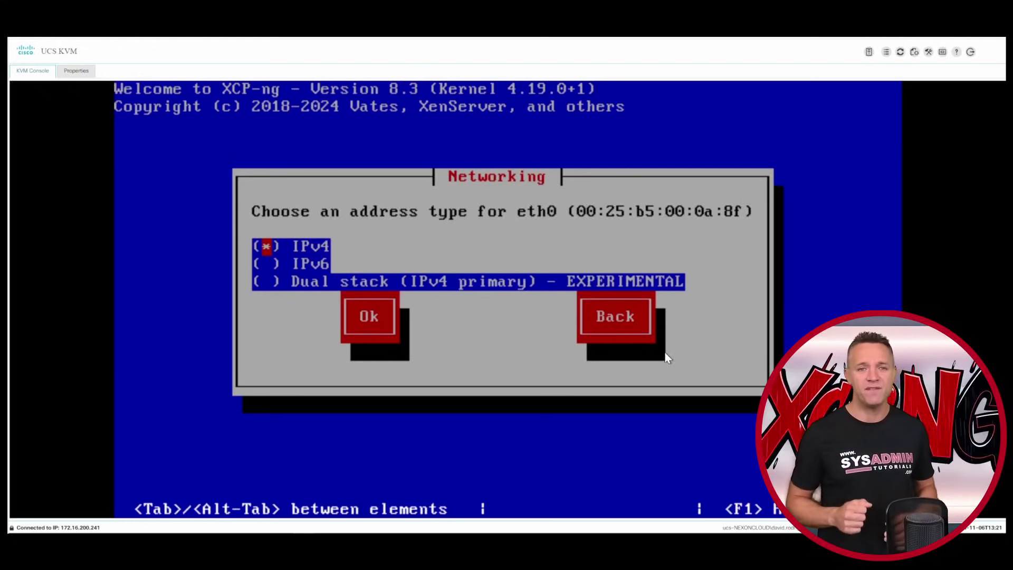
key("Tab")
key("Tab")
key("Tab")
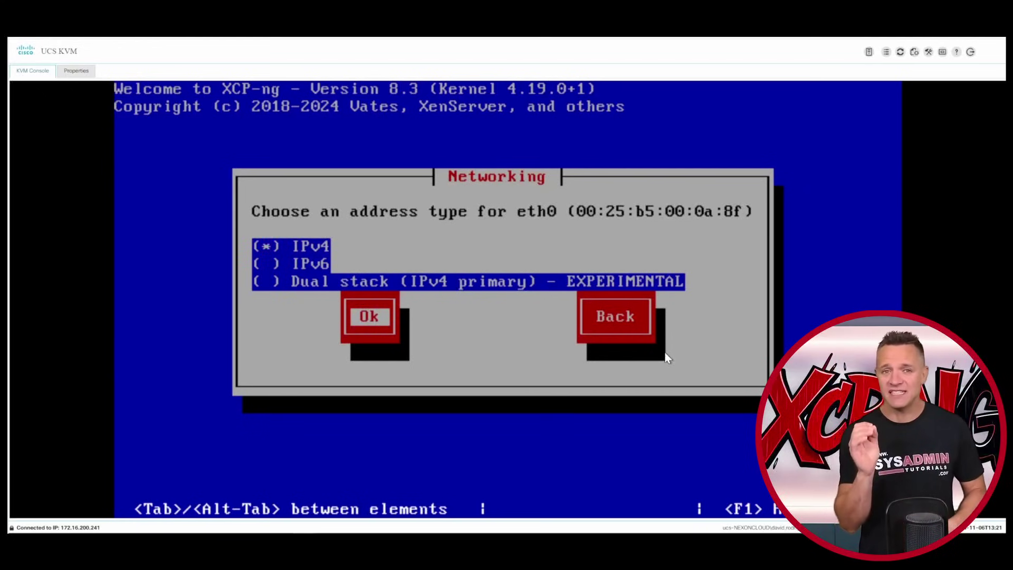
key("Return")
- Give eth0 static IP 192.168.1.26, mask 255.255.255.0, gateway 192.168.1.1, VLAN 1
key("Down")
key("space")
key("Tab")
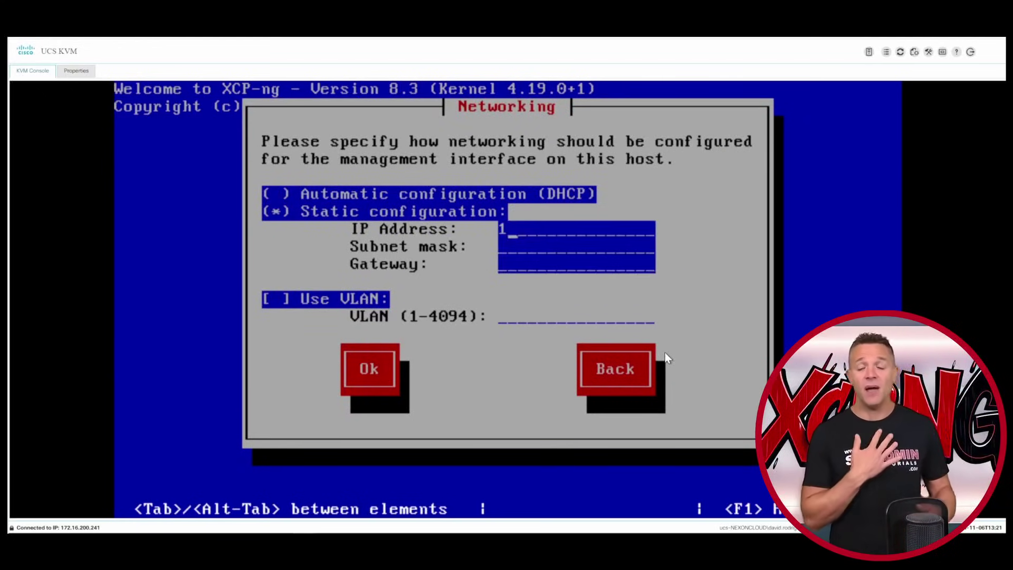
type("192.168.1.26")
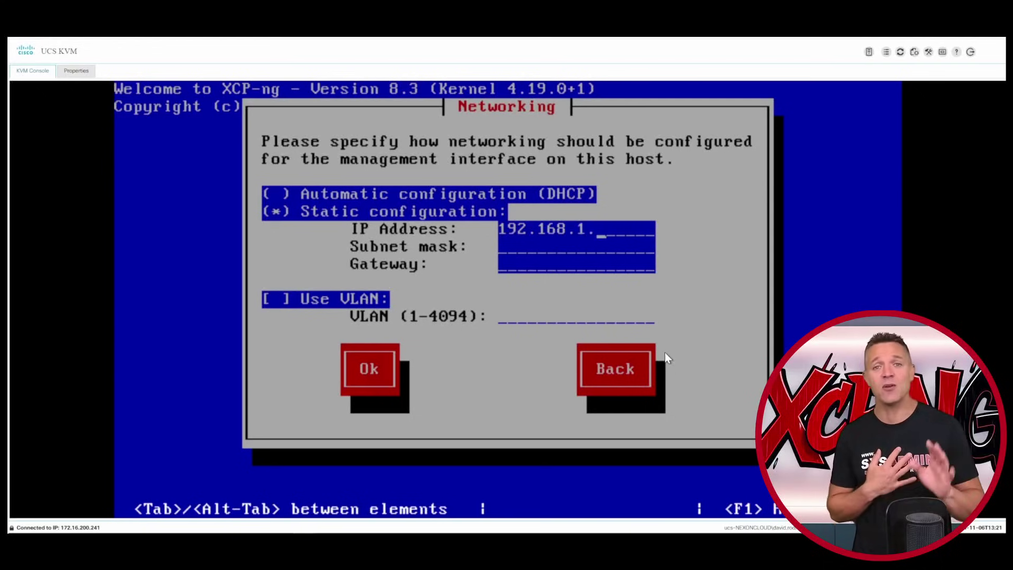
key("Tab")
type("255.255.255.0")
key("Tab")
type("192.168.1.1")
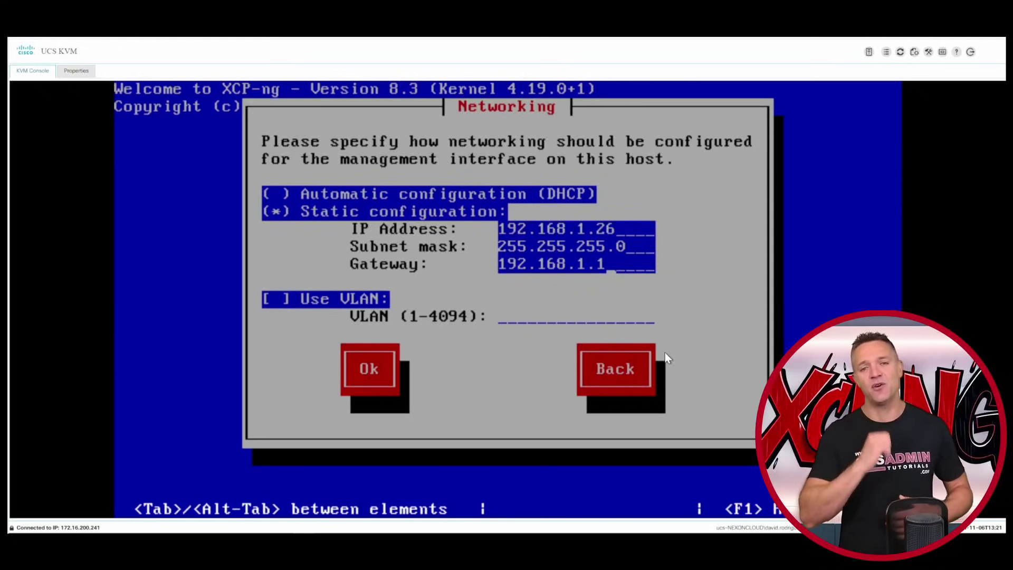
key("Tab")
key("space")
key("Tab")
type("1")
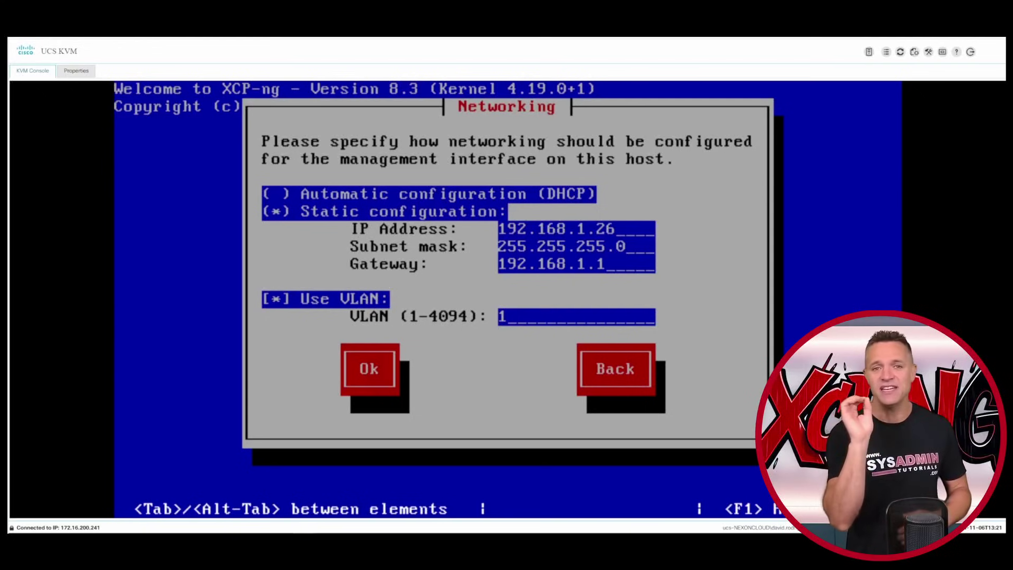
- Name the host xcphost1 with DNS servers 192.168.1.101 and 192.168.1.102
key("Return")
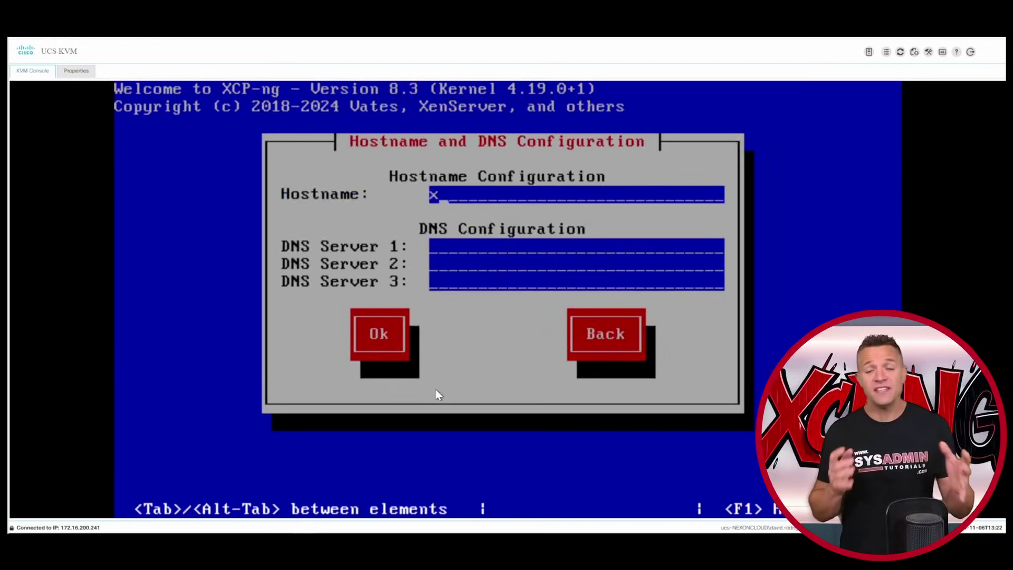
type("xcphost1")
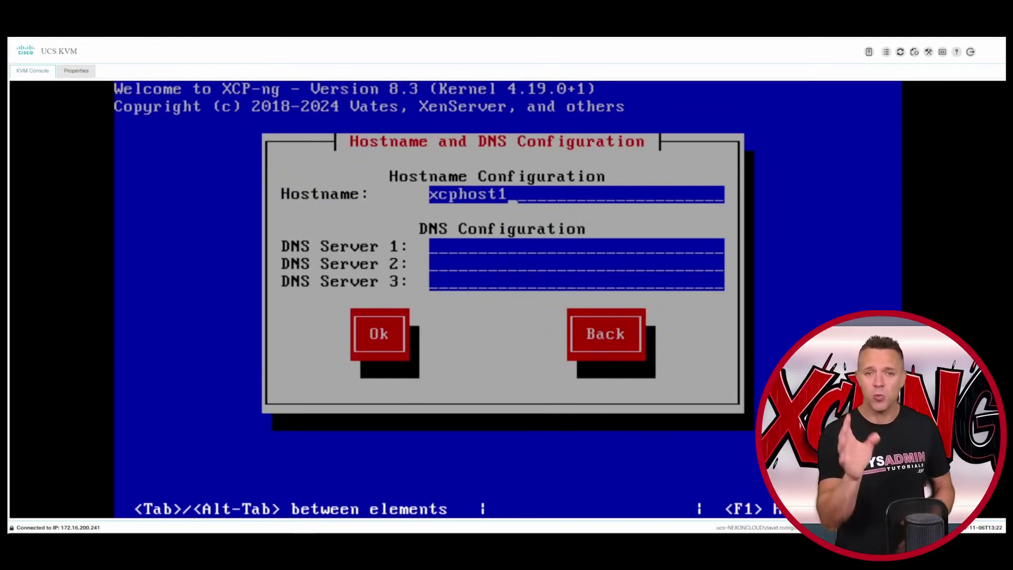
key("Tab")
type("192.168.1.101")
key("Tab")
type("192.168.1.102")
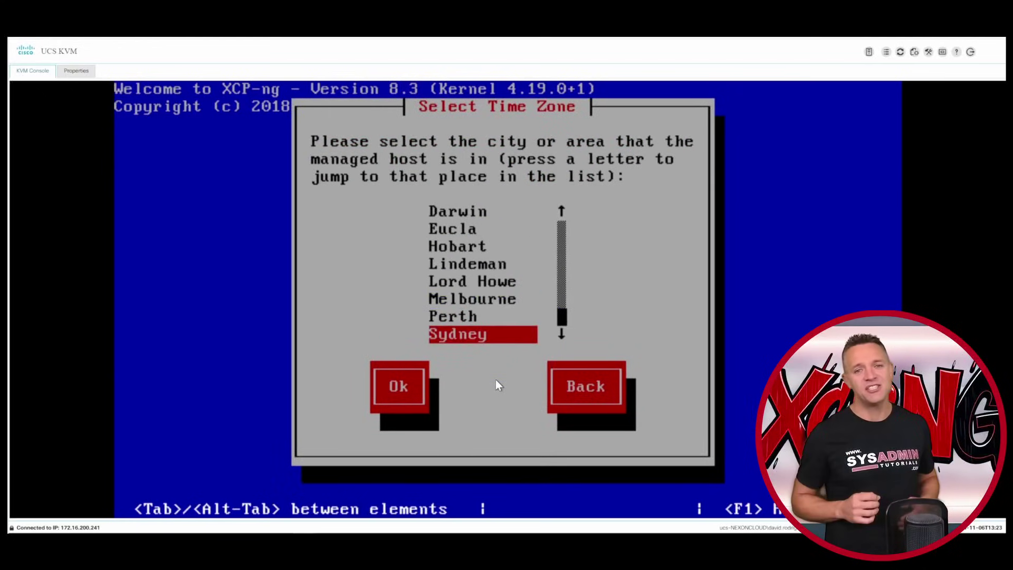
- Set the Australia/Sydney time zone with manual au.pool.ntp.org NTP servers, then start the installation
key("Tab")
key("Return")
key("Tab")
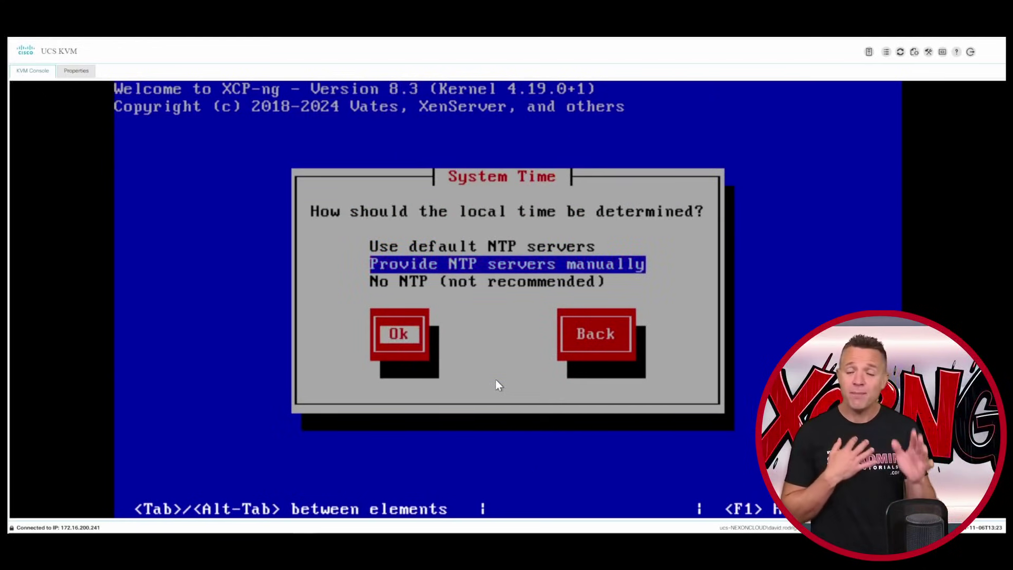
key("Return")
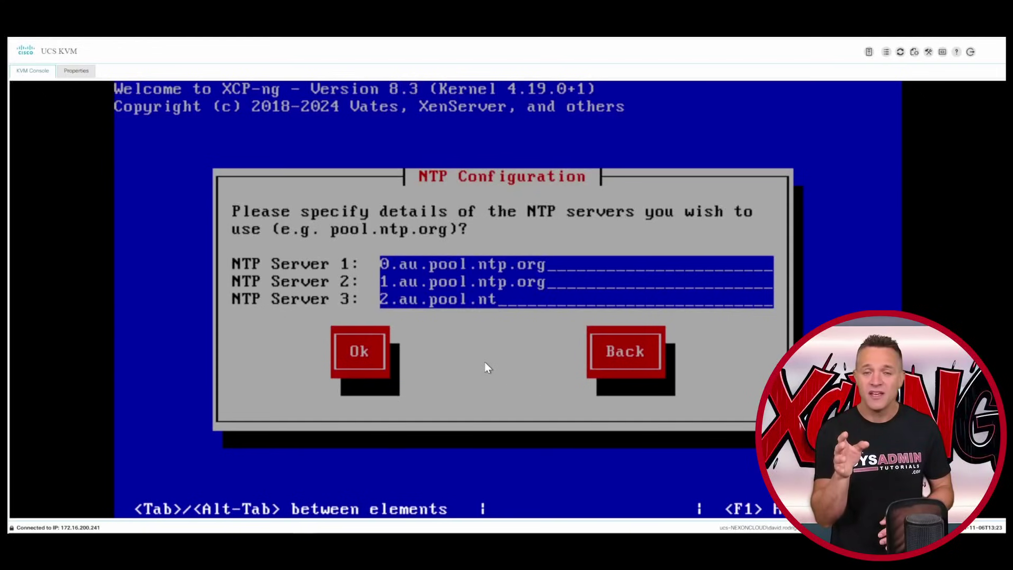
type("p.")
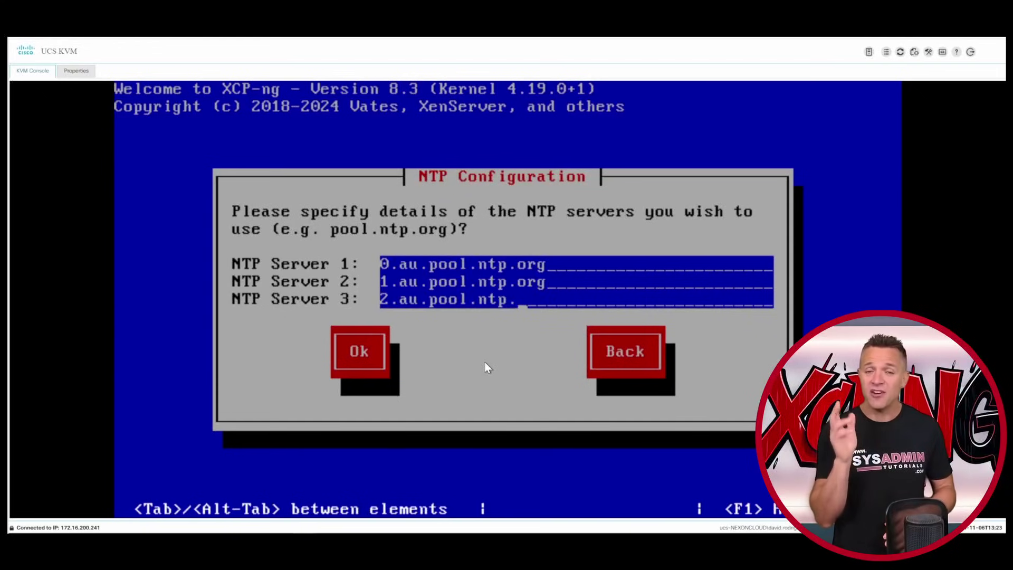
type("org")
key("Tab")
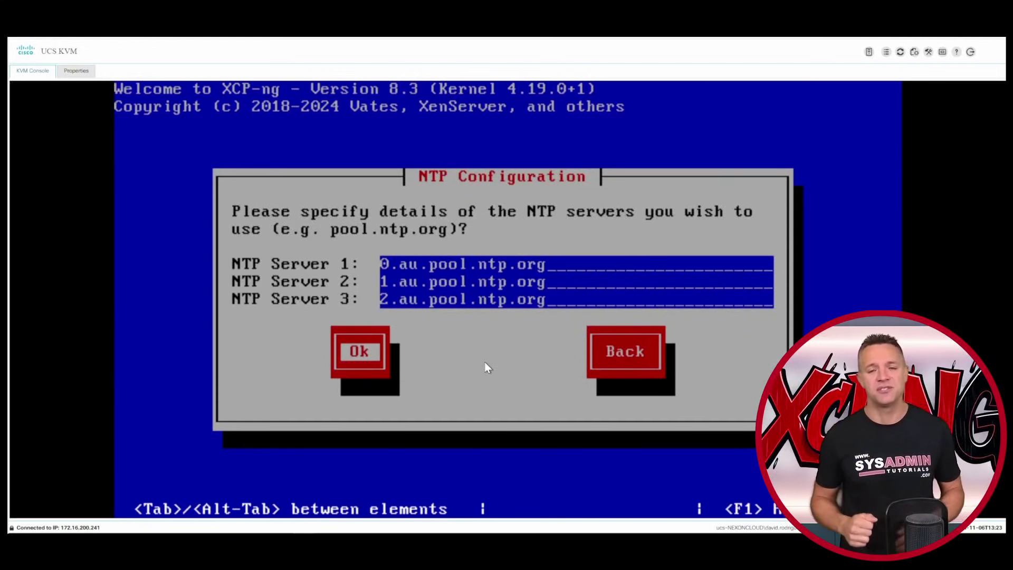
key("Return")
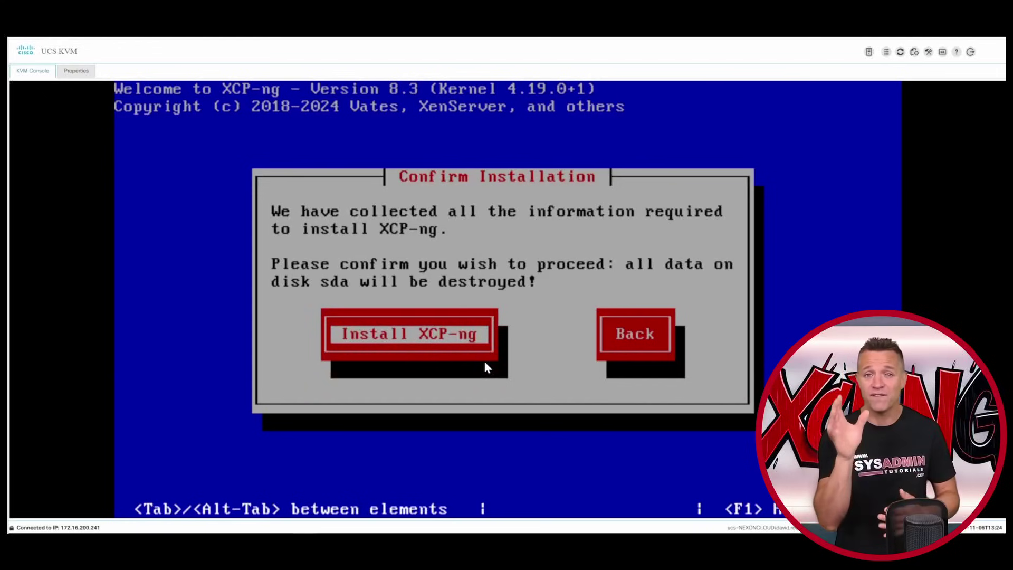
key("Return")
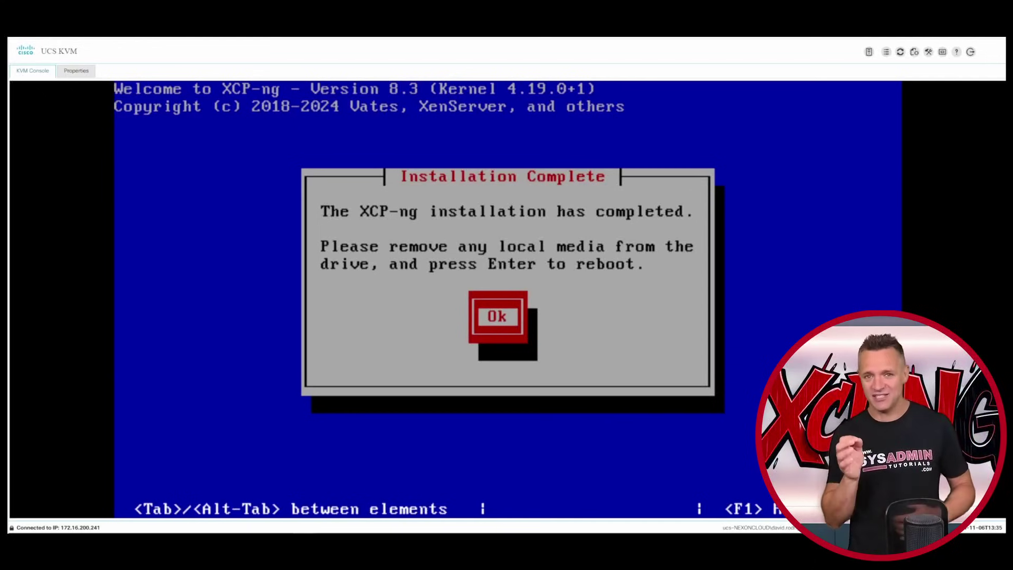
- Reboot xcphost1 after installation and bring up its xsconsole configuration menu
key("Return")
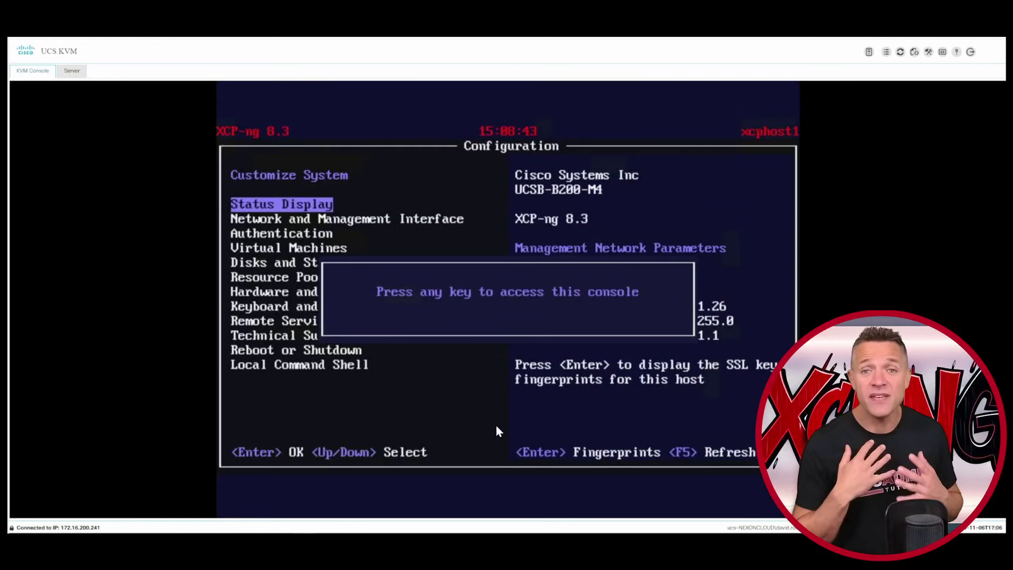
key("Return")
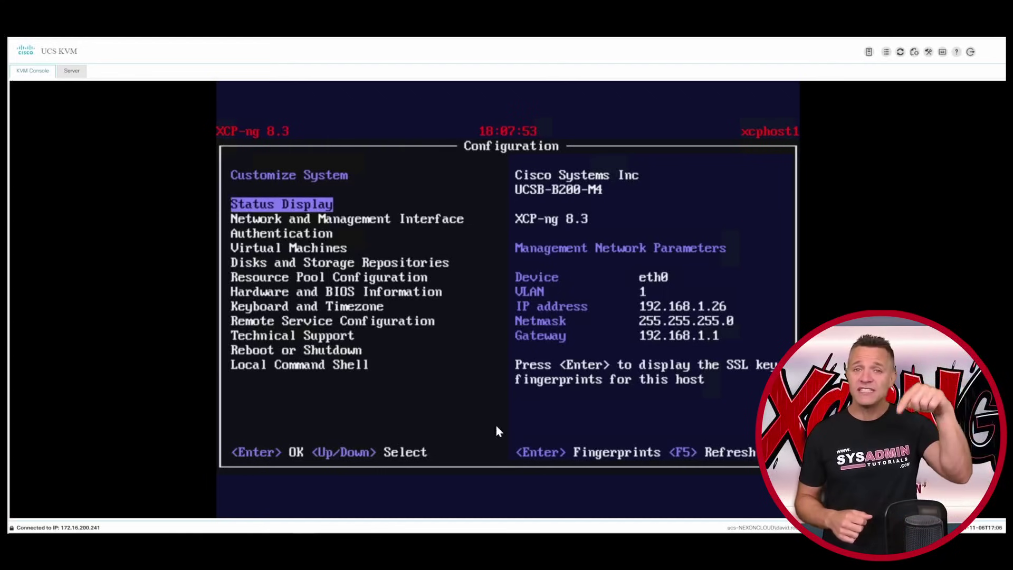
- Review the management interface, DNS servers and network time settings
key("Down")
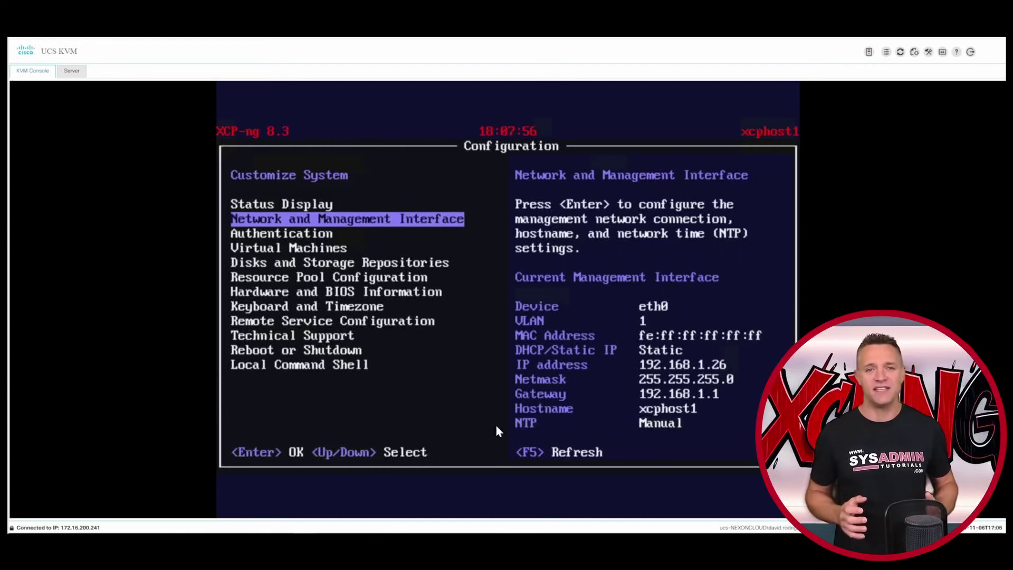
key("Return")
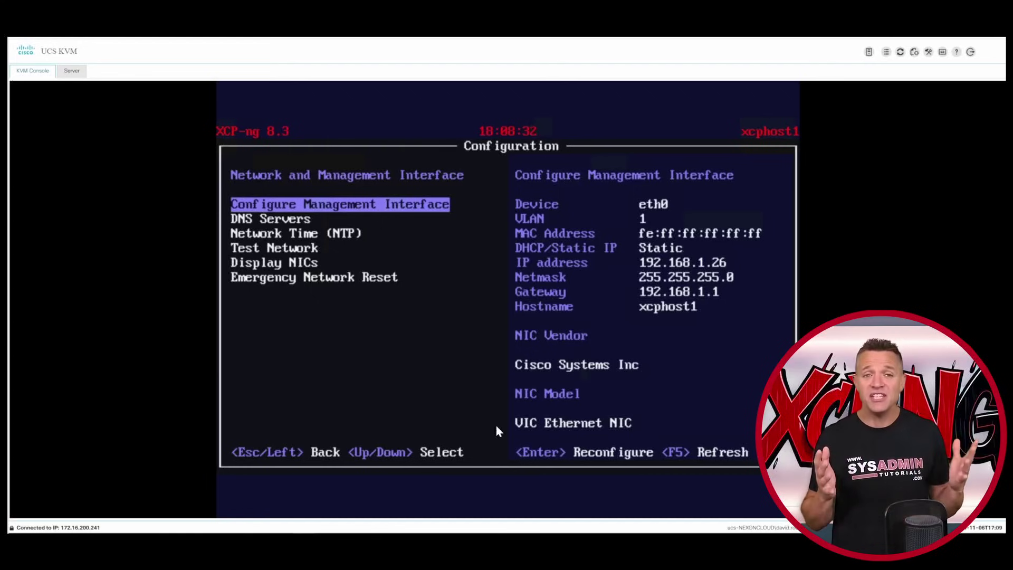
key("Down")
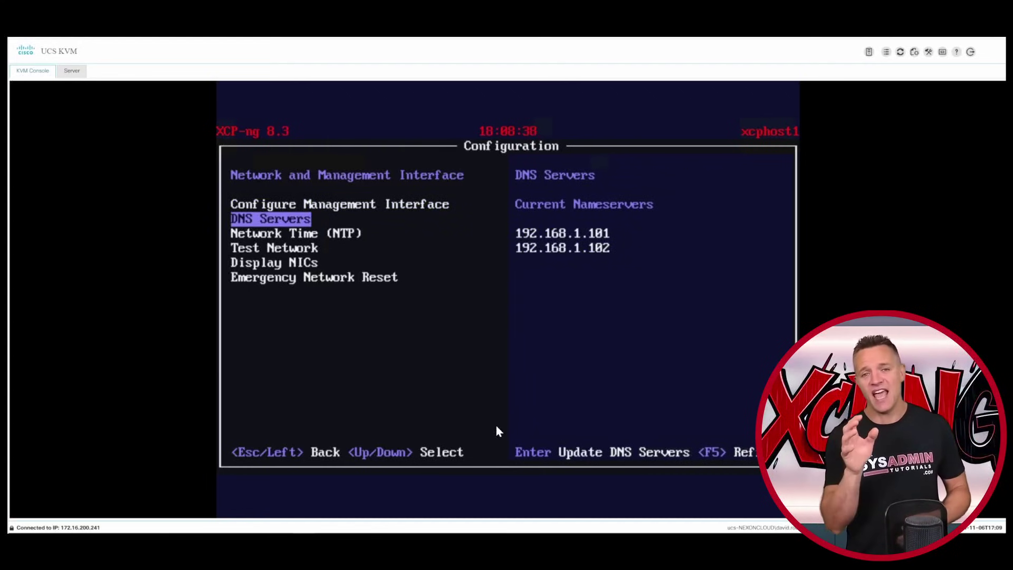
key("Down")
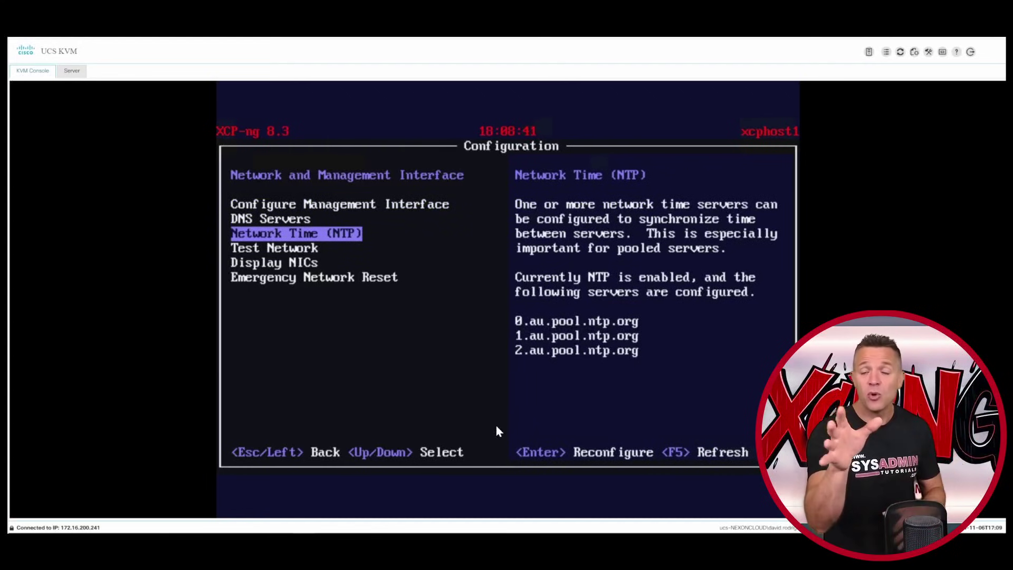
- Ping gateway 192.168.1.1 successfully, then view the network interfaces list
key("Down")
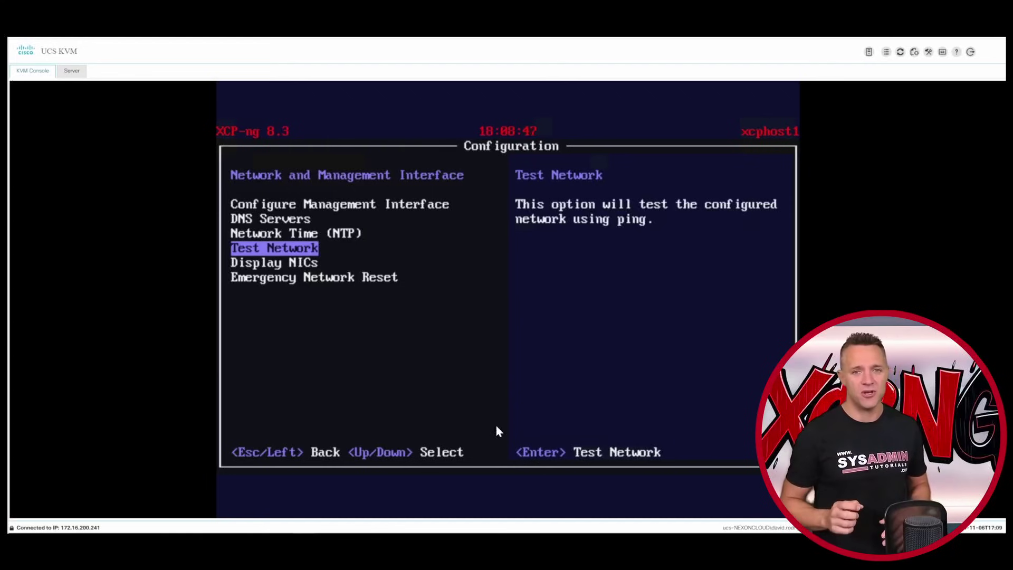
key("Return")
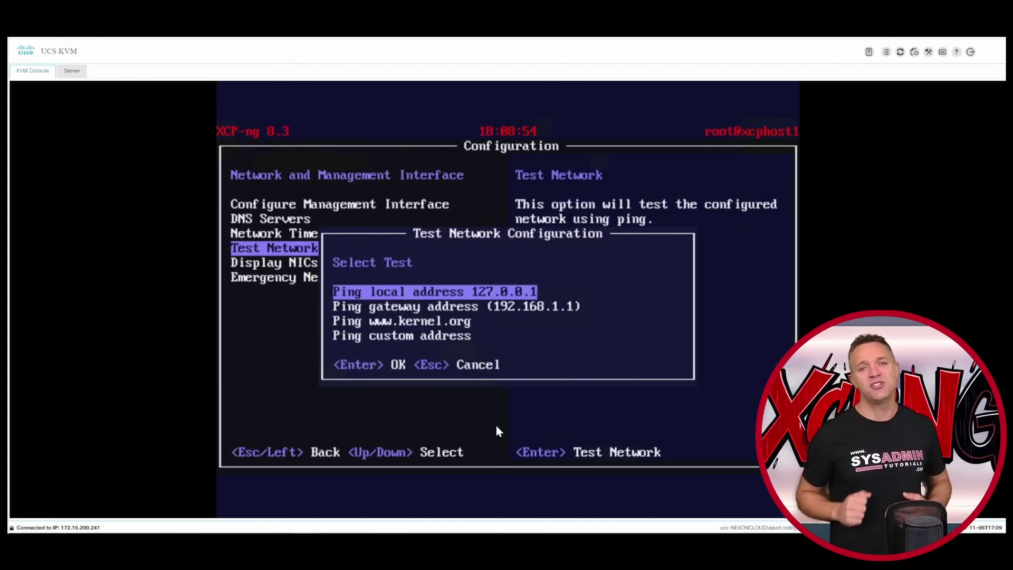
key("Down")
key("Return")
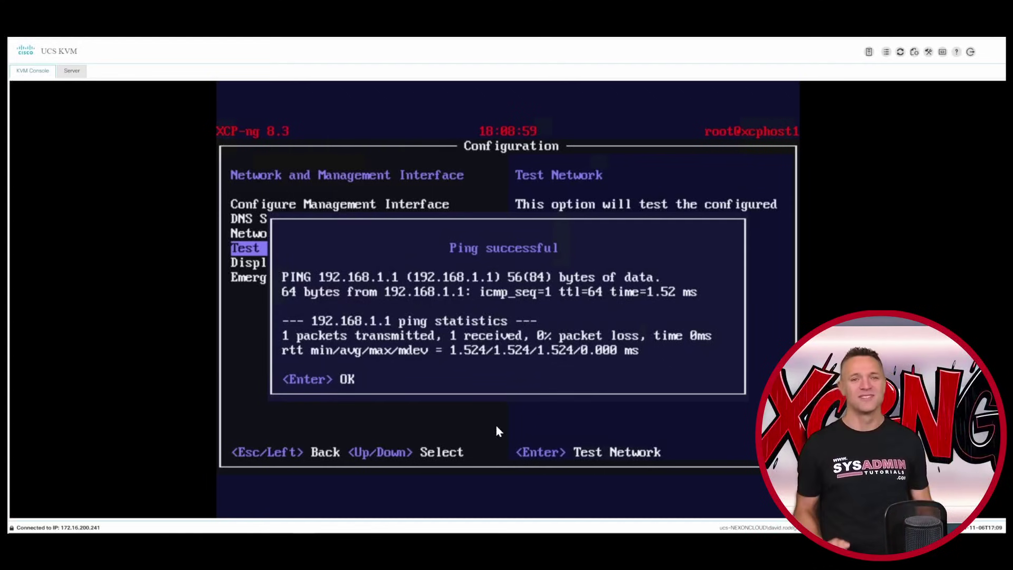
key("Return")
key("Down")
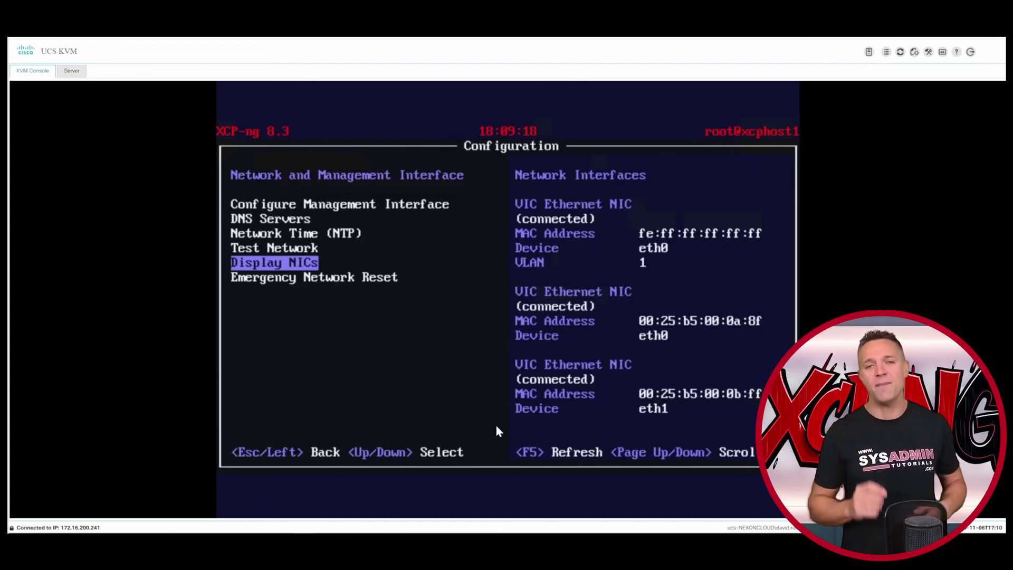
key("Down")
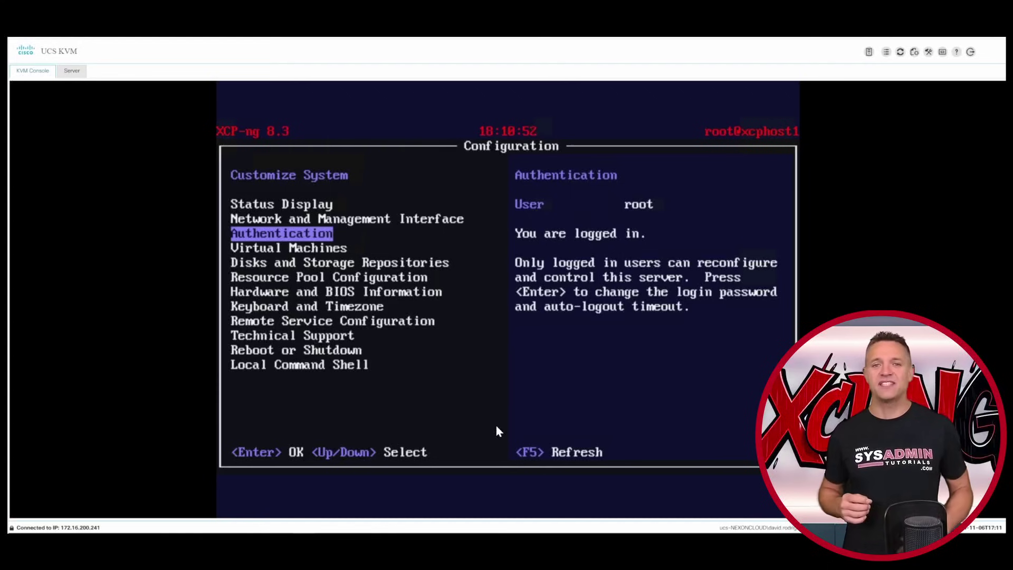
key("Return")
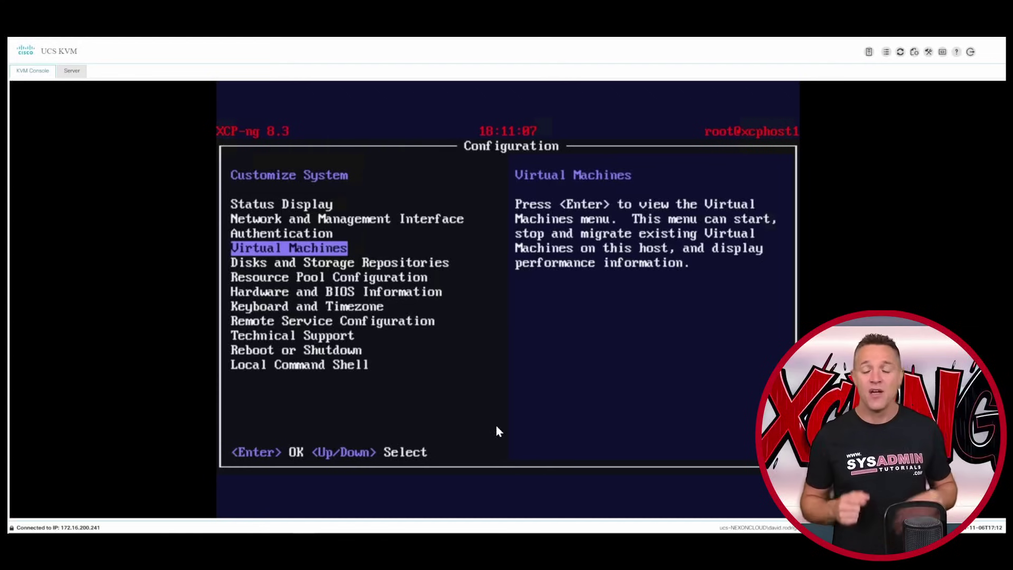
key("Return")
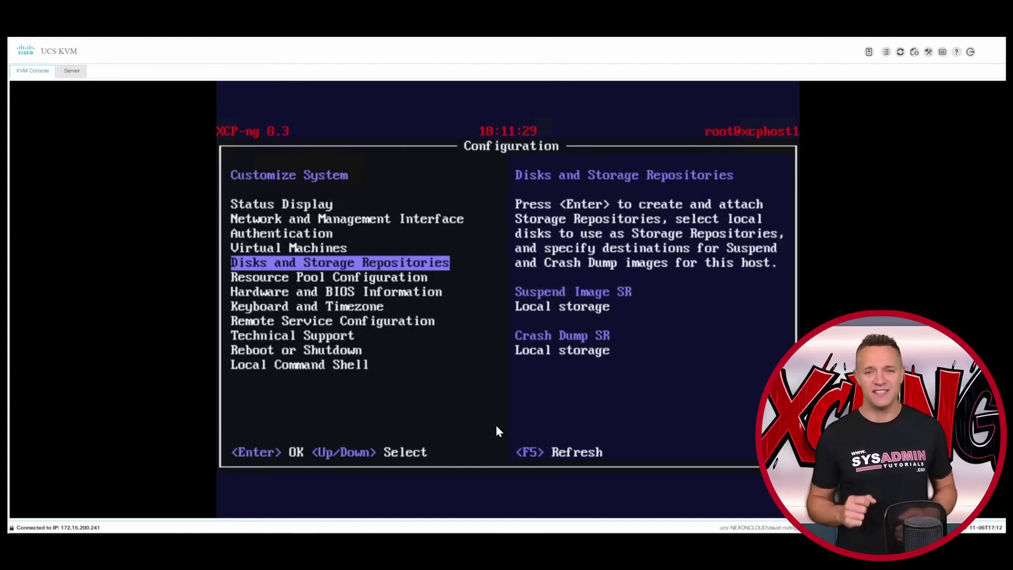
key("Return")
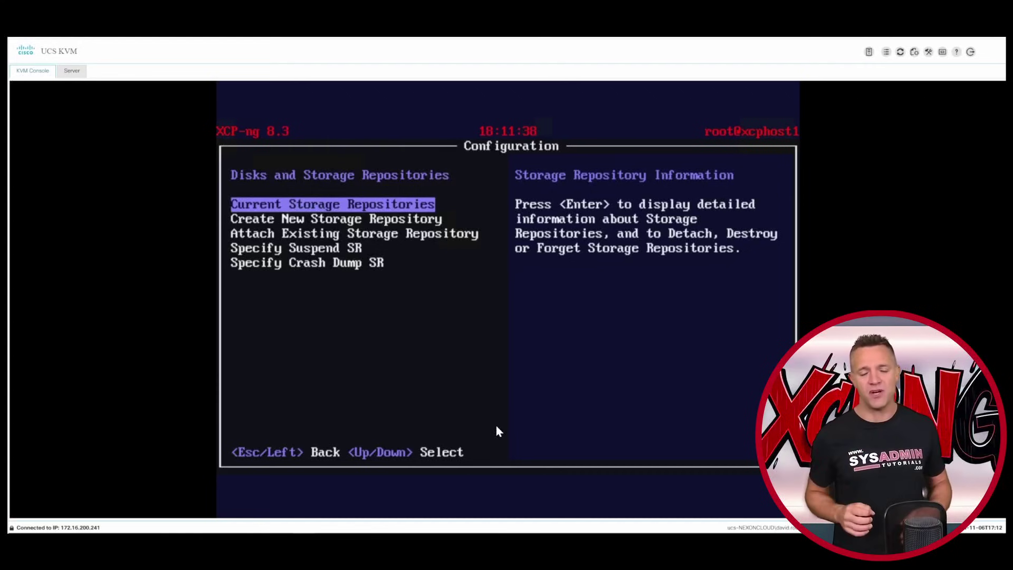
key("Down")
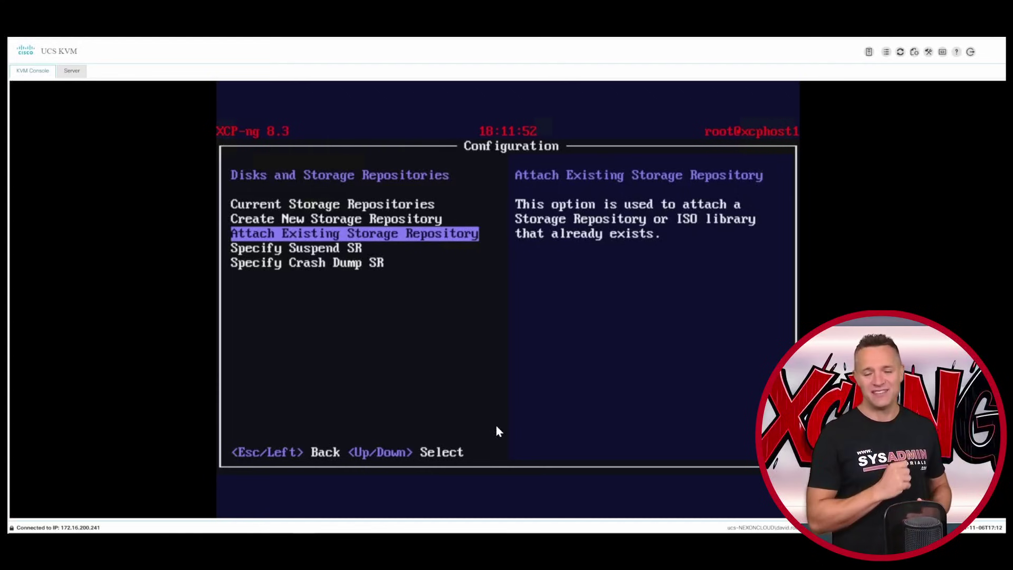
key("Down")
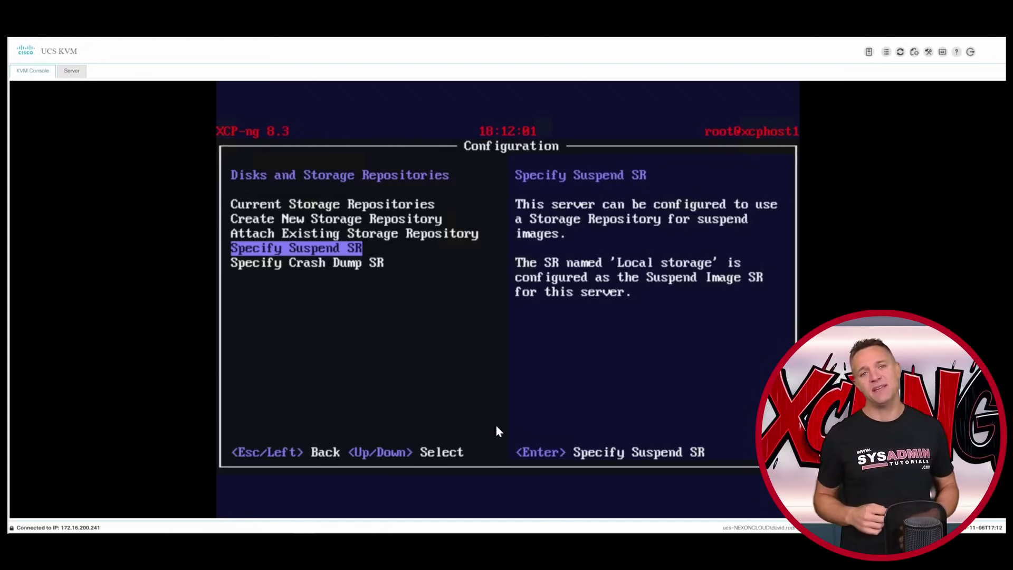
key("Down")
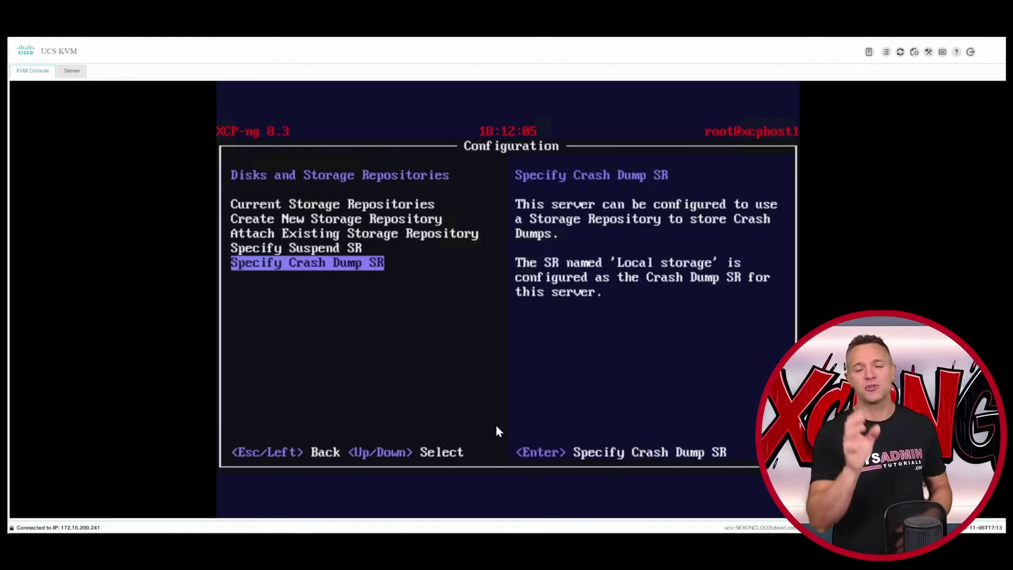
key("Escape")
key("Down")
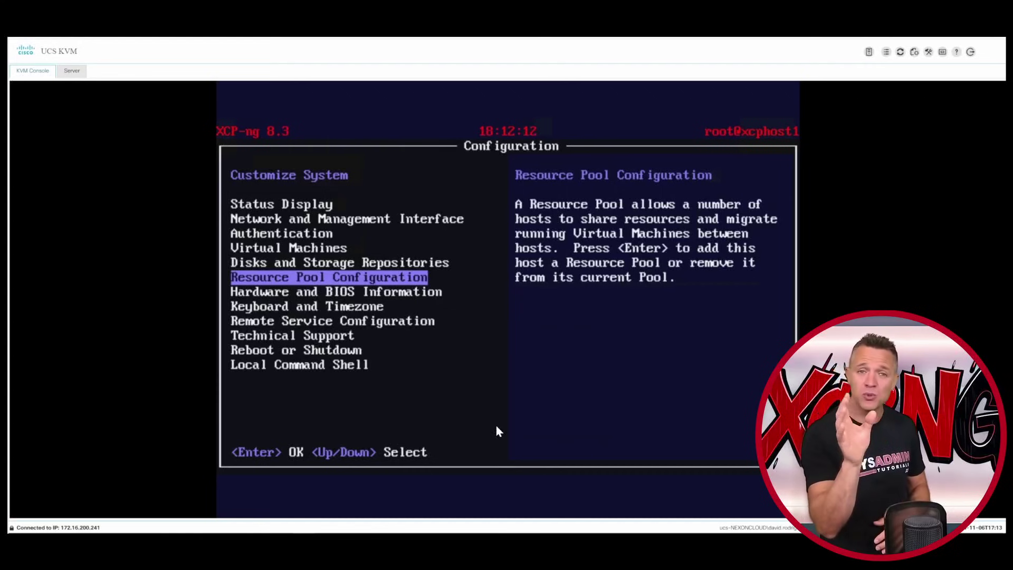
key("Return")
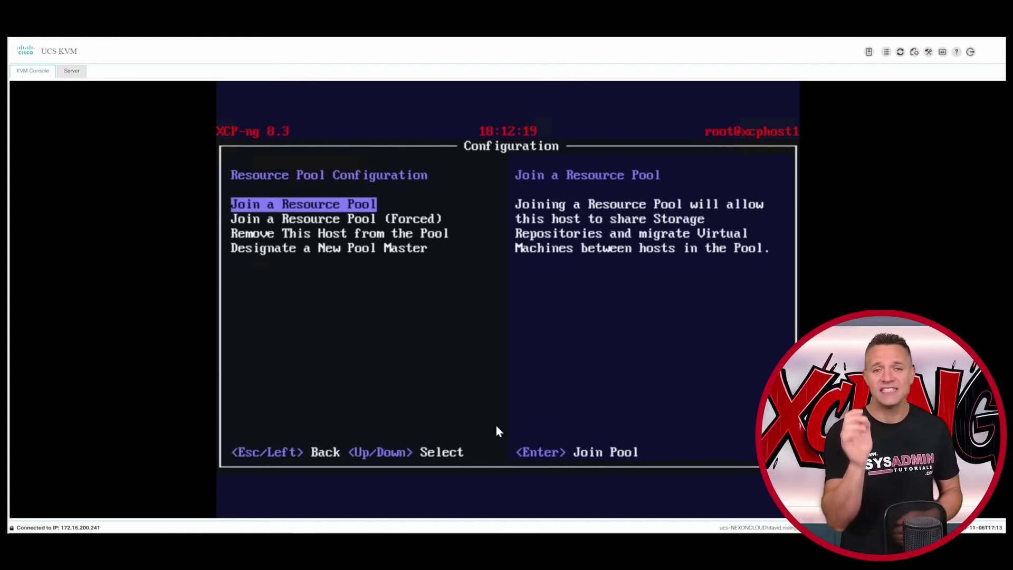
key("Down")
key("Down")
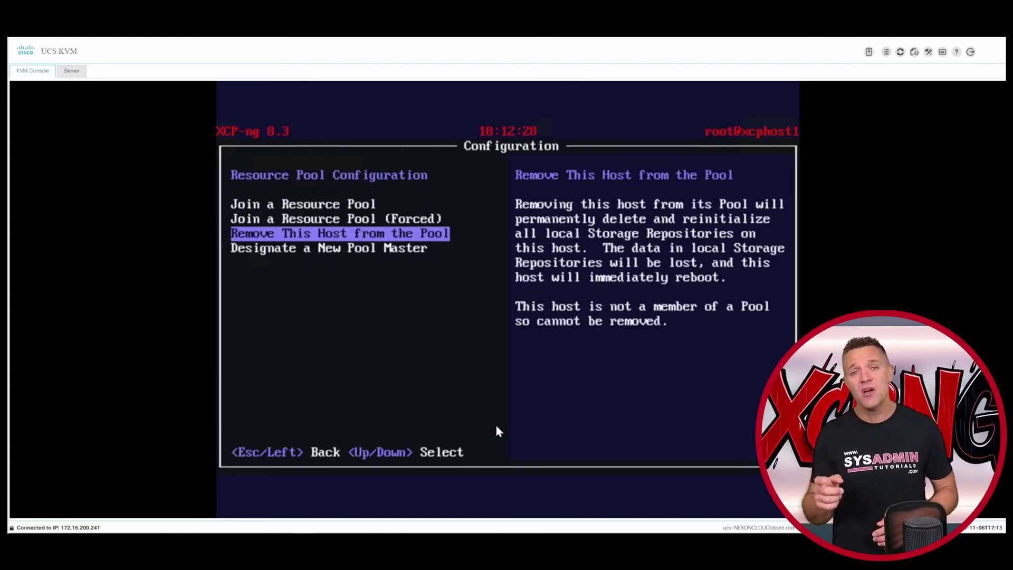
key("Down")
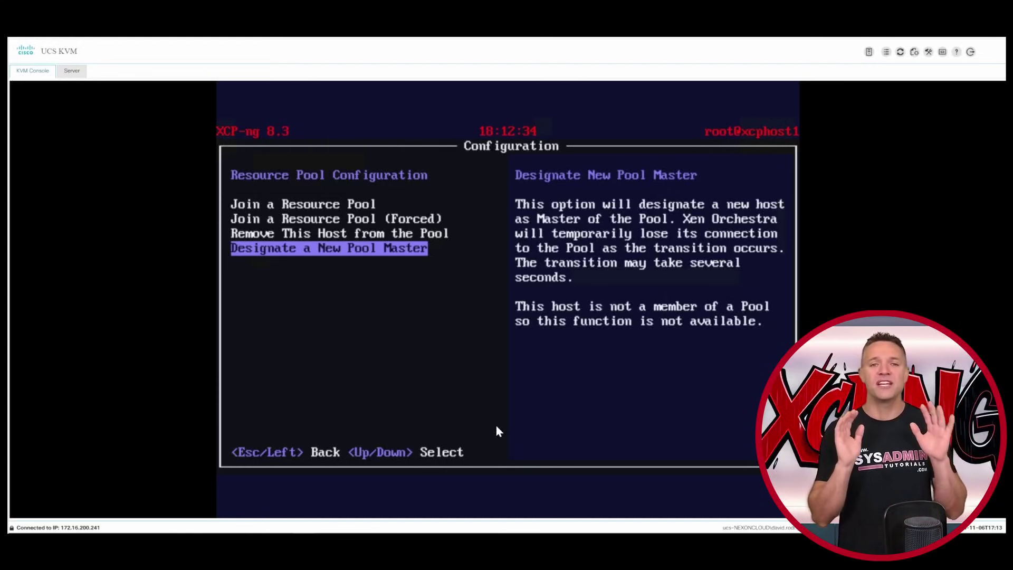
key("Escape")
key("Down")
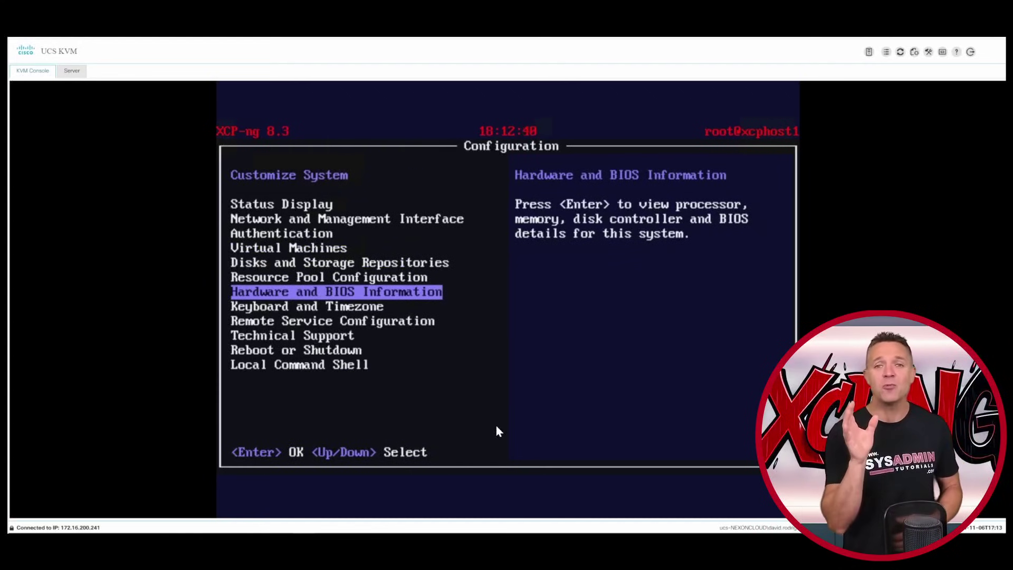
key("Return")
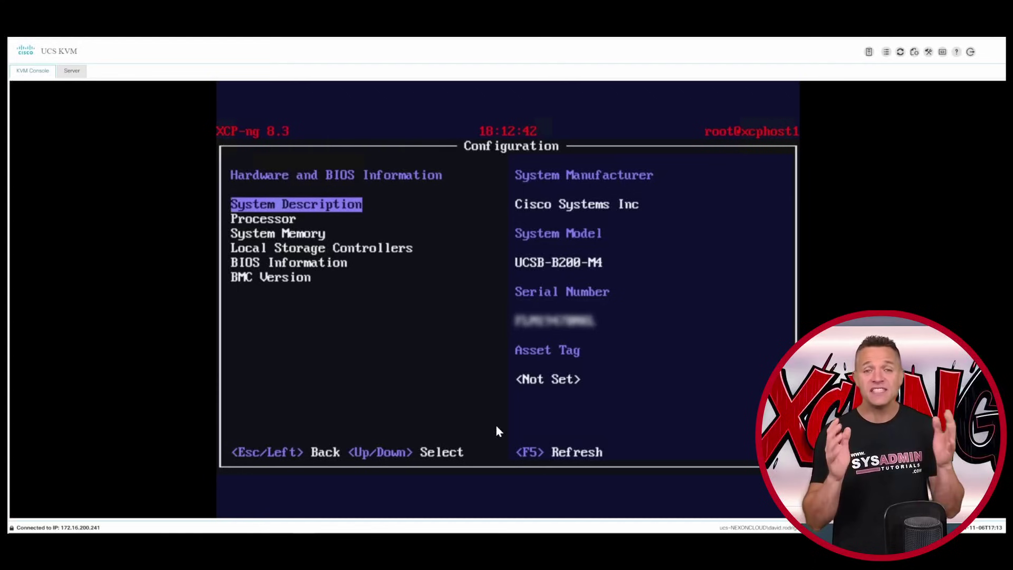
key("Down")
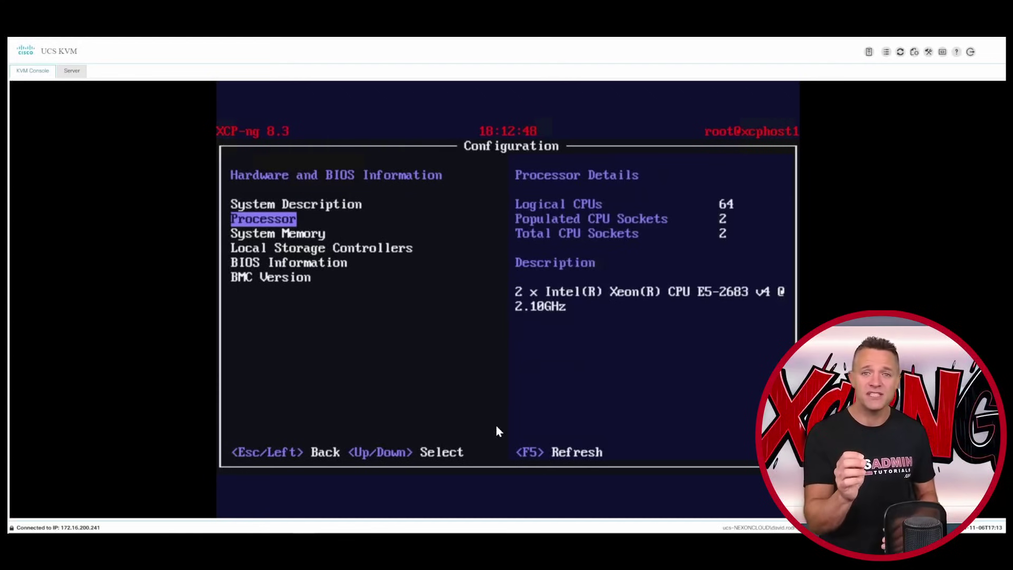
key("Down")
key("Down")
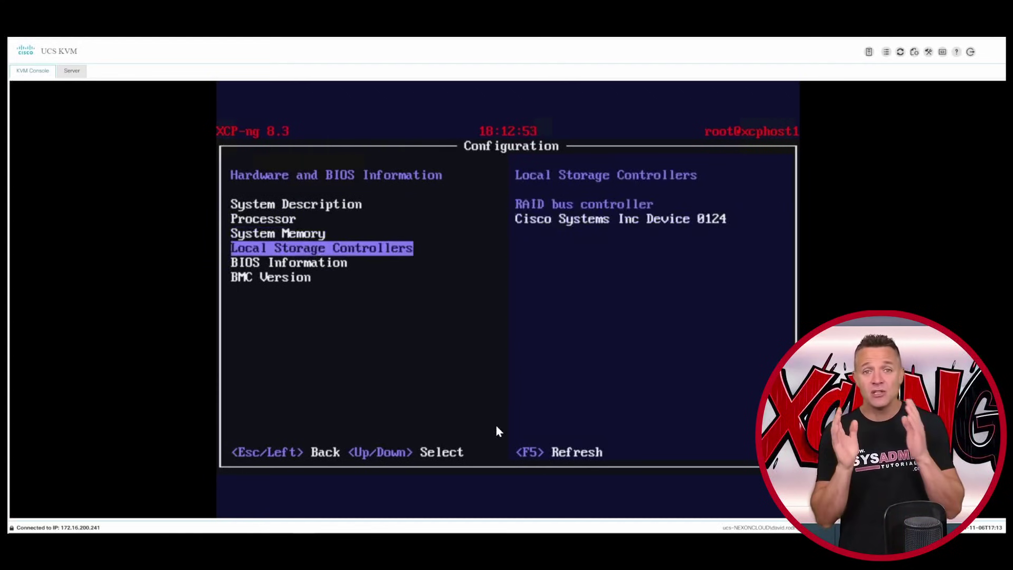
key("Down")
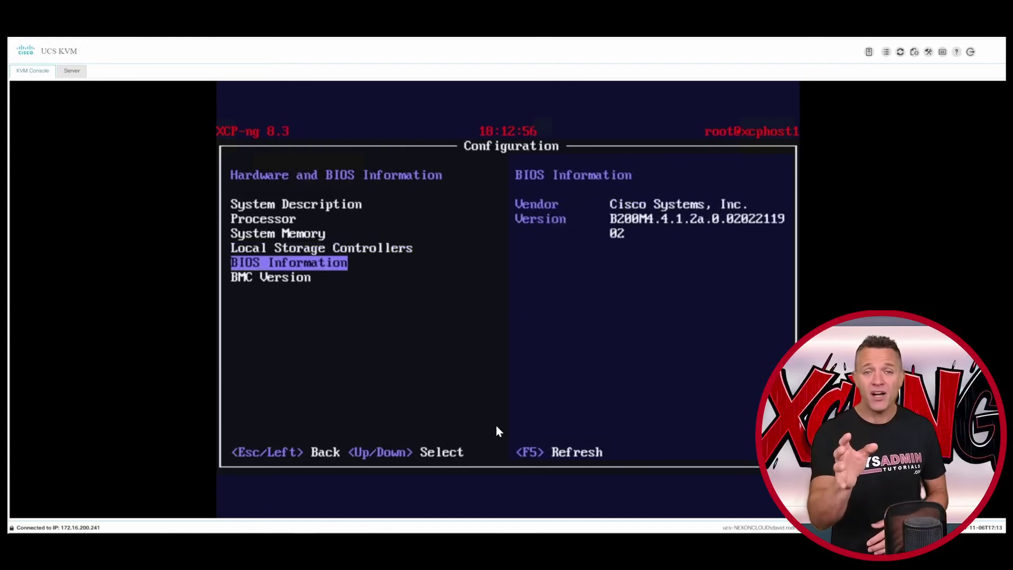
key("Down")
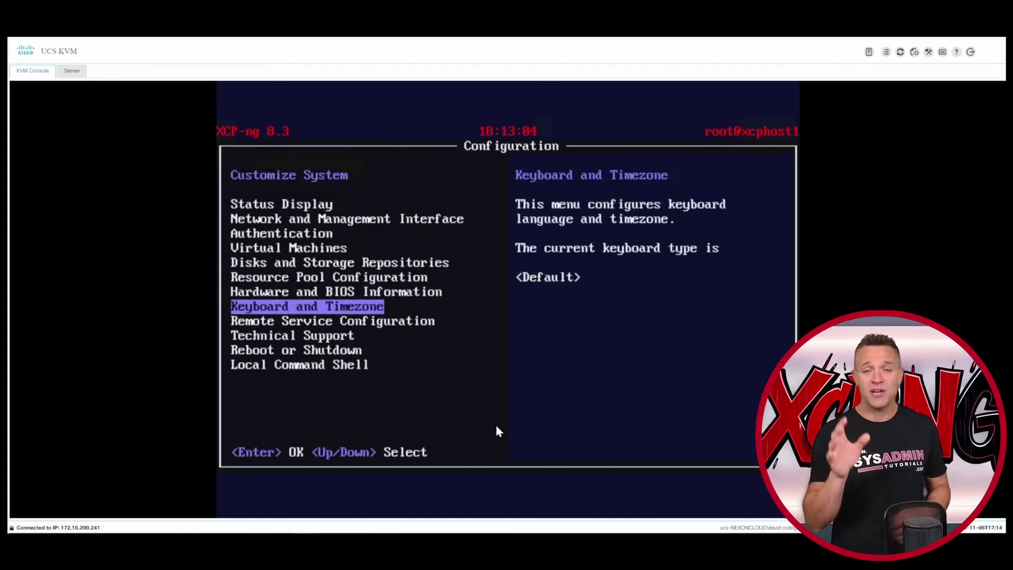
key("Return")
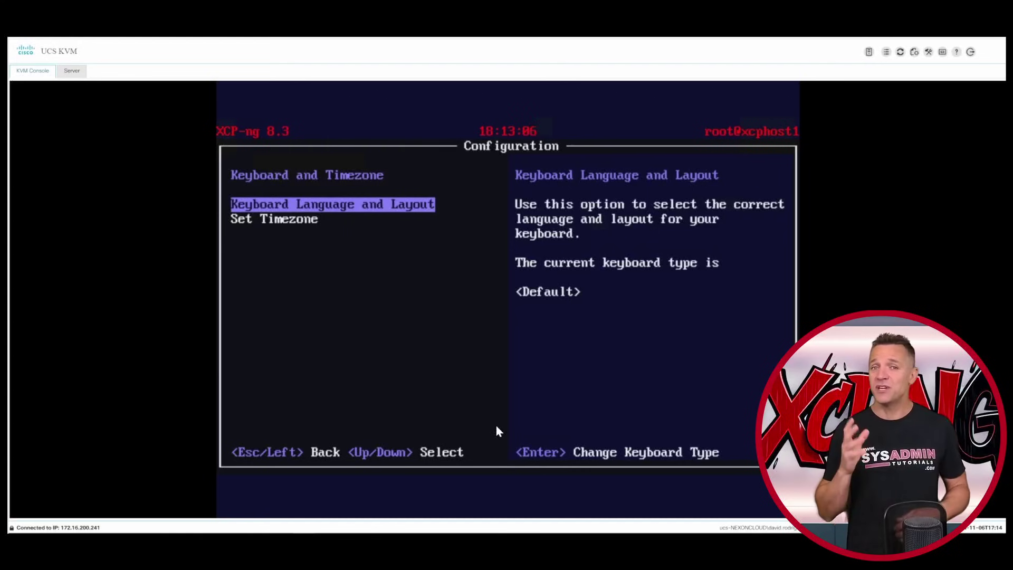
key("Down")
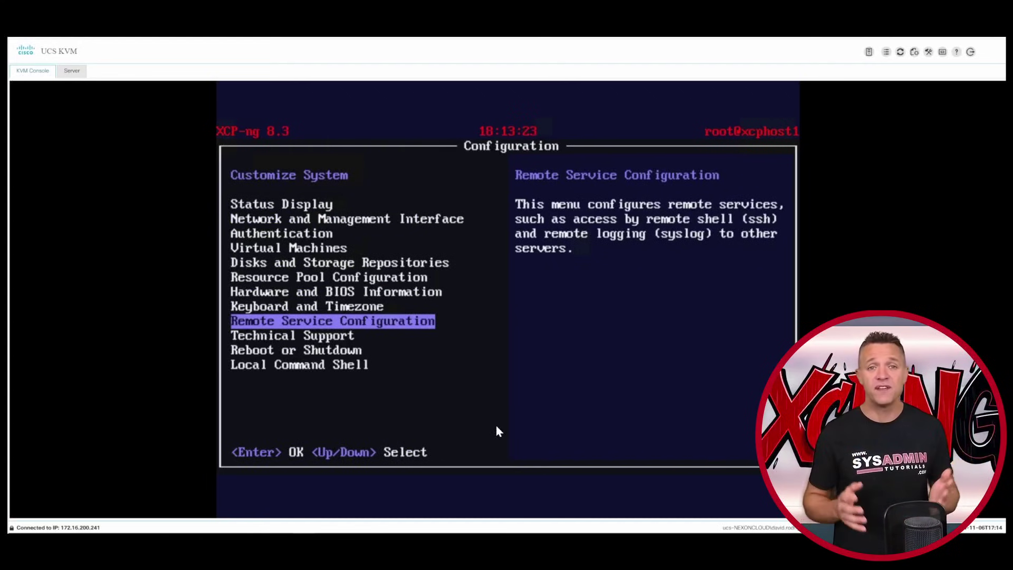
key("Return")
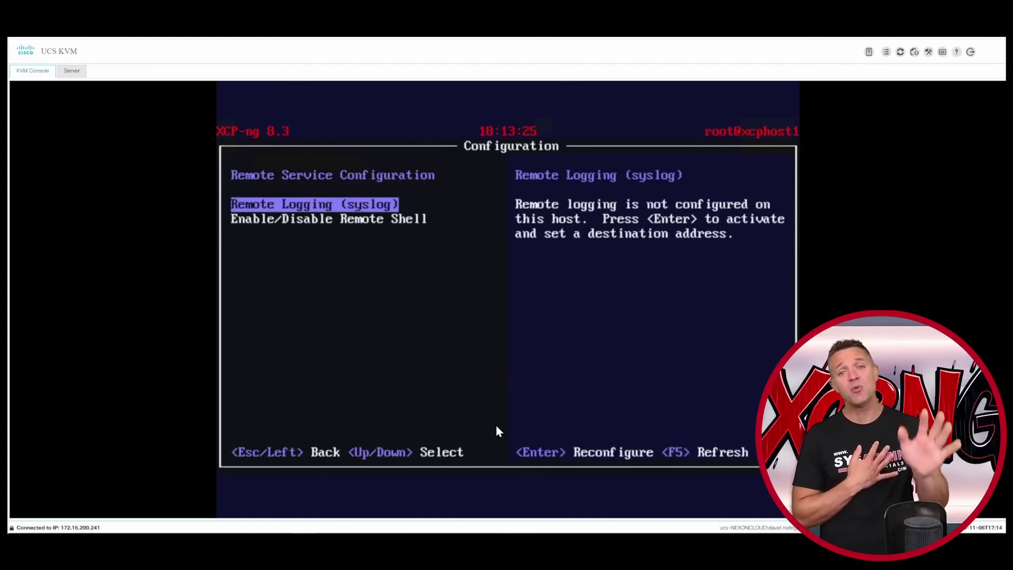
key("Down")
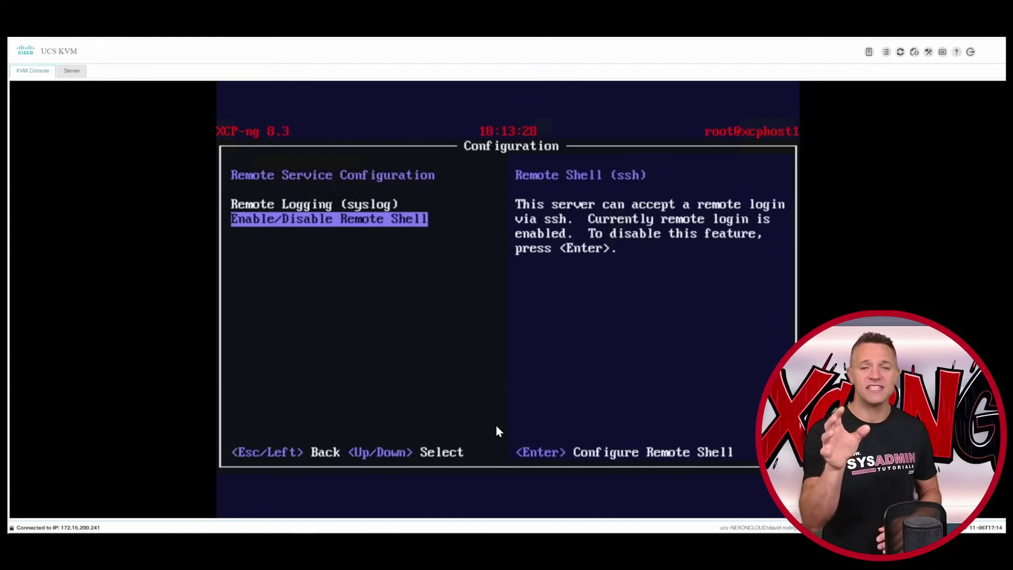
key("Escape")
key("Down")
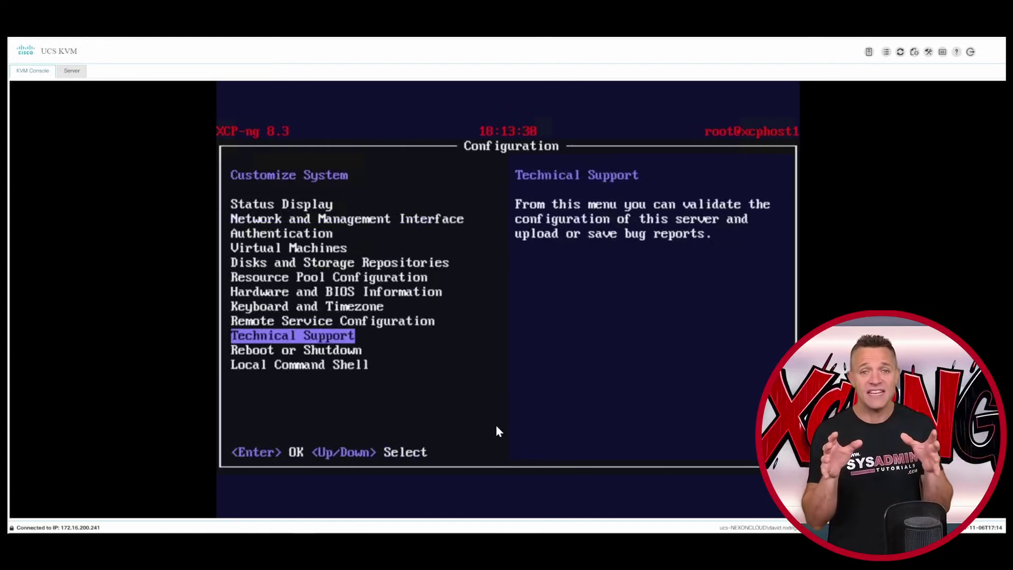
- Validate the server configuration, review support options, then launch the local root command shell
key("Return")
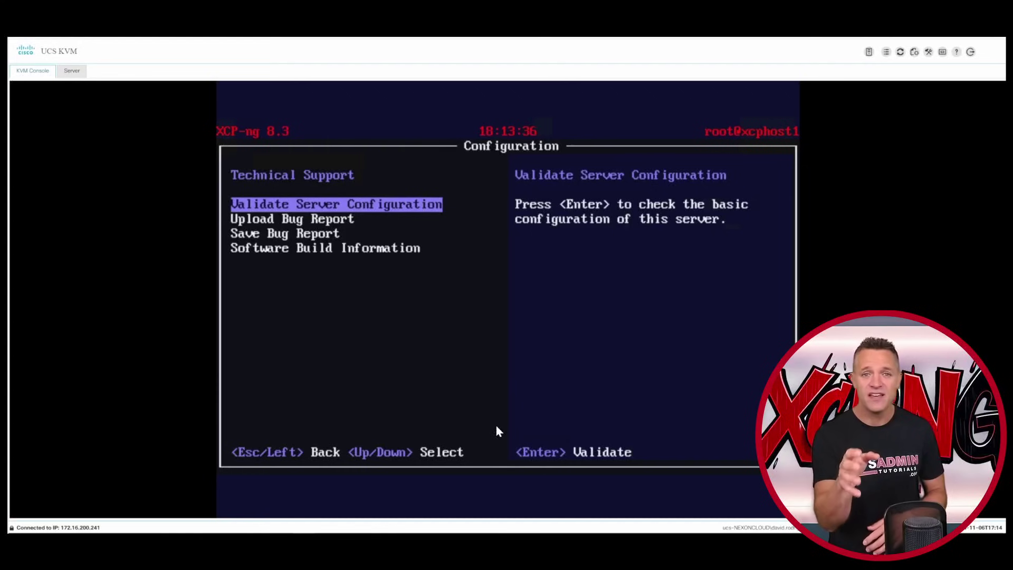
key("Return")
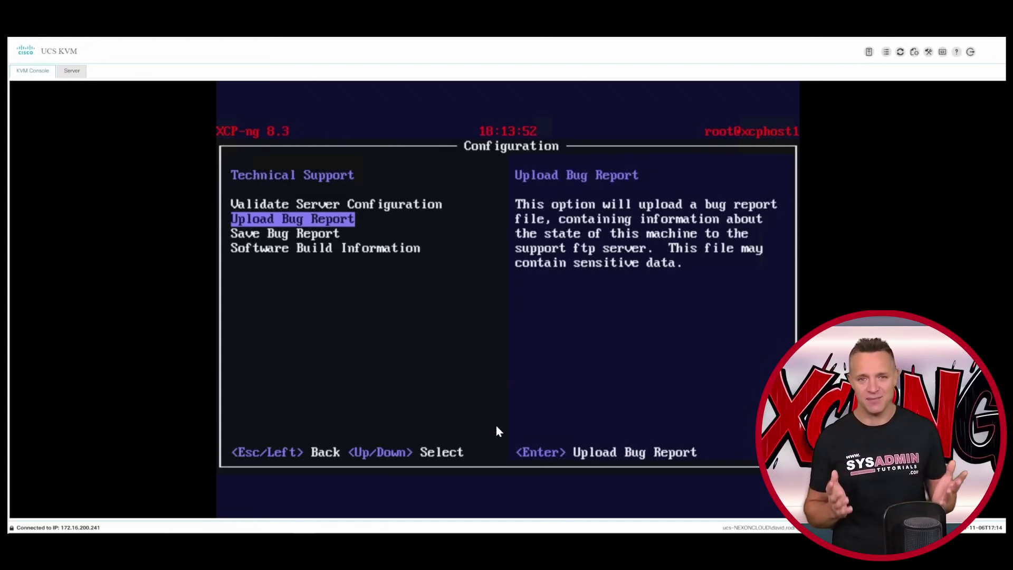
key("Down")
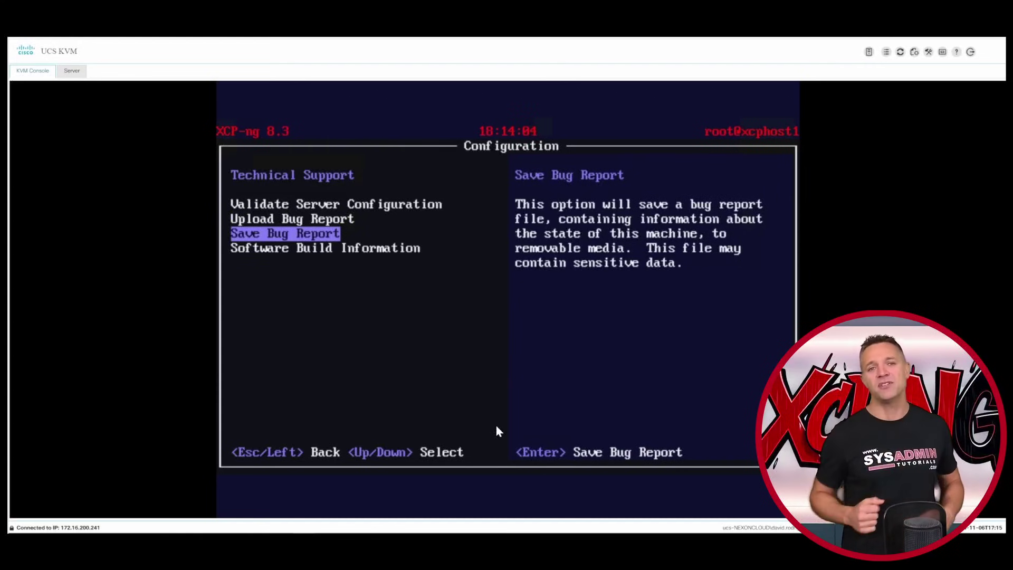
key("Down")
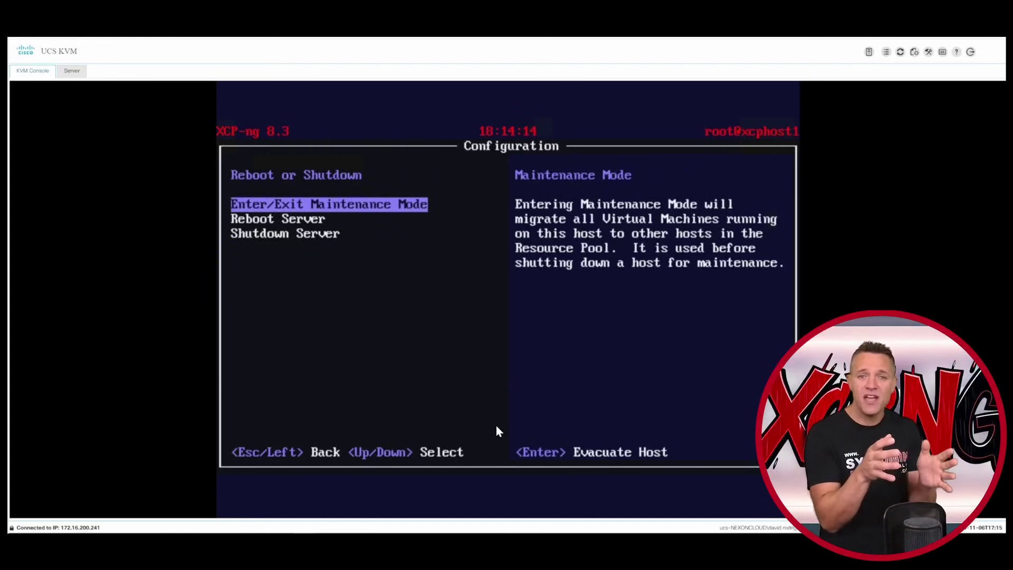
key("Down")
key("Down")
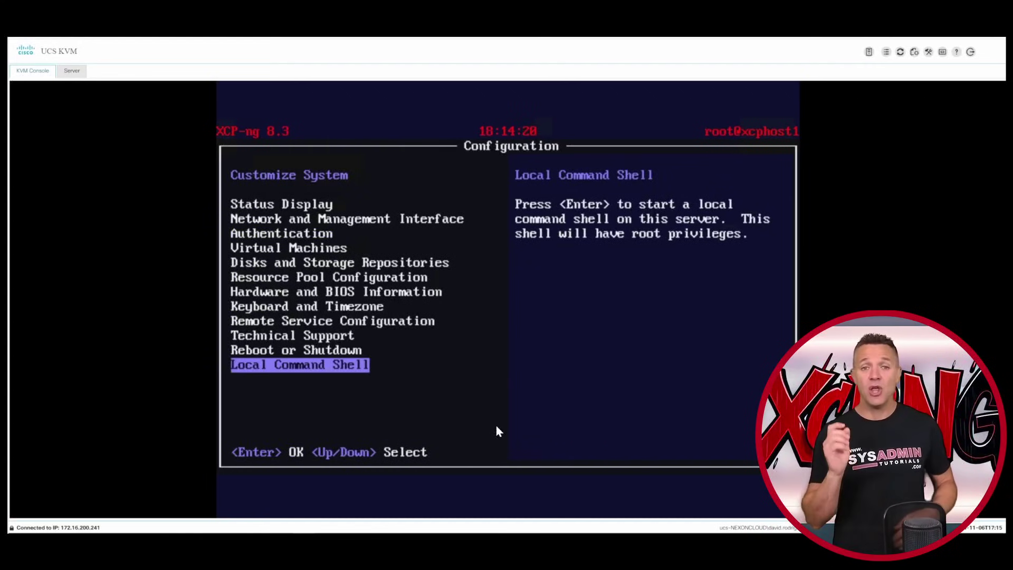
key("Return")
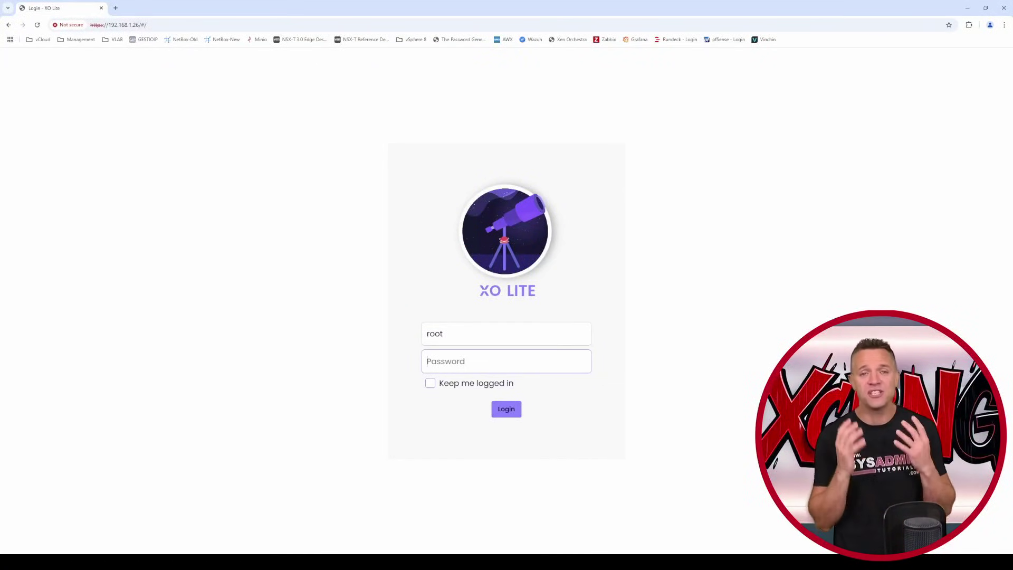
- Log in to XO Lite as root and view the pool's tasks and VMs
type("*************")
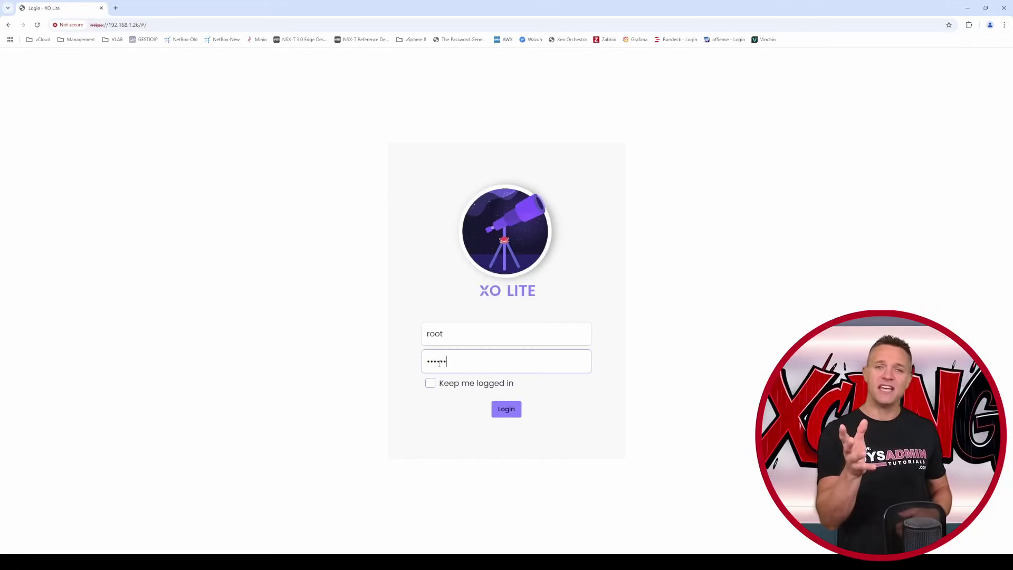
key("Return")
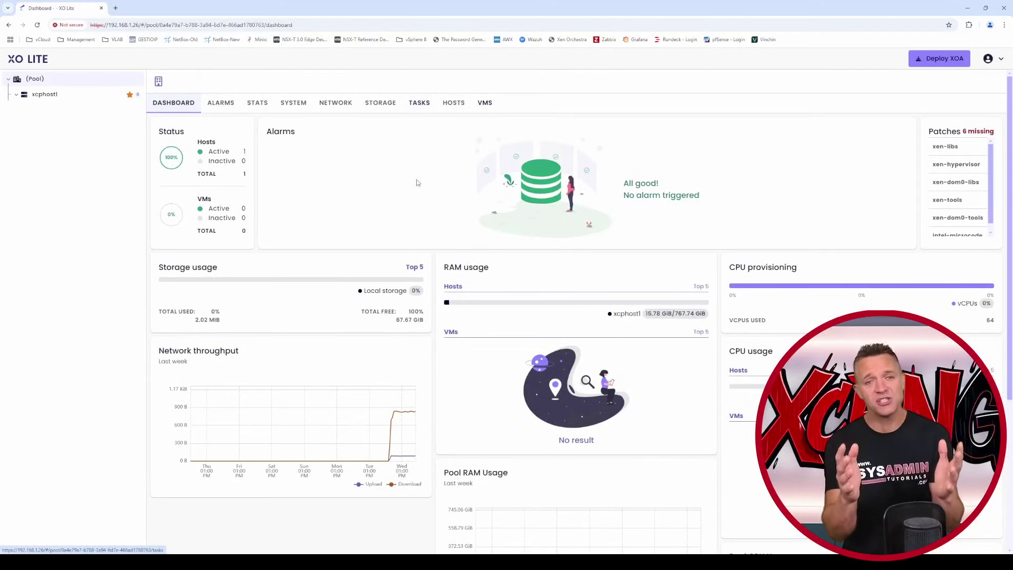
left_click(421, 104)
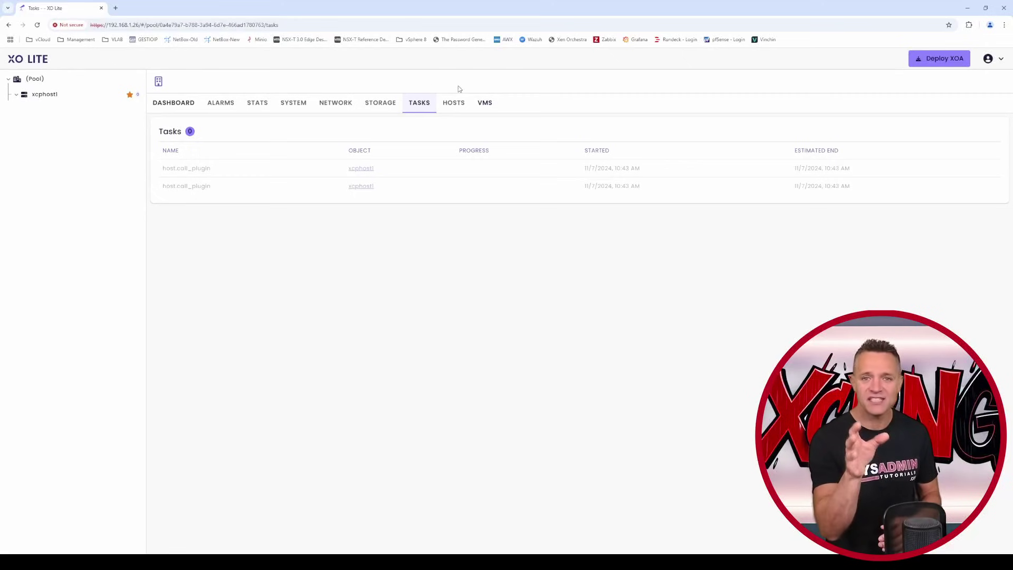
left_click(485, 102)
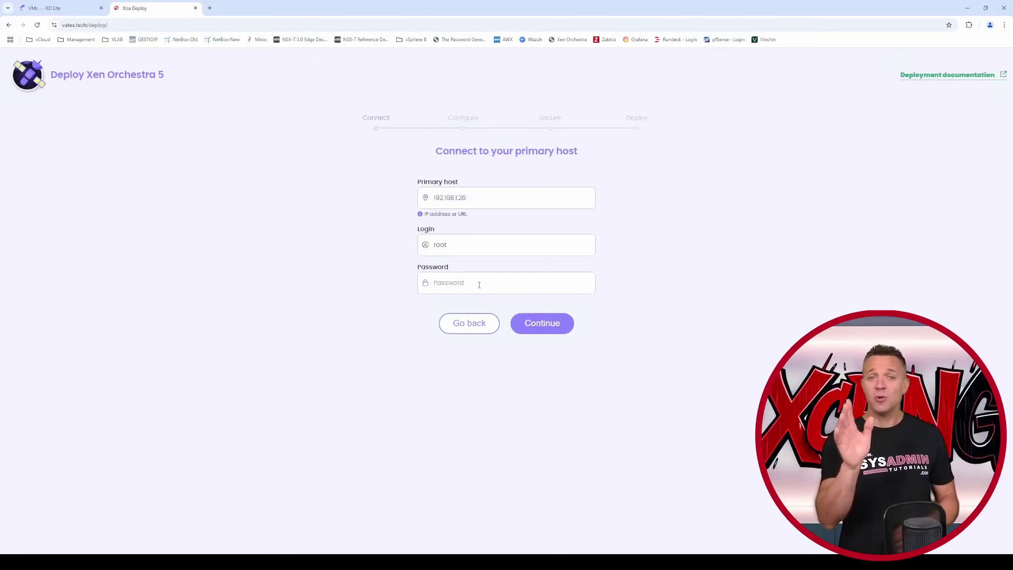
- Enter the root password for host 192.168.1.26 and continue to the Configure step
left_click(478, 284)
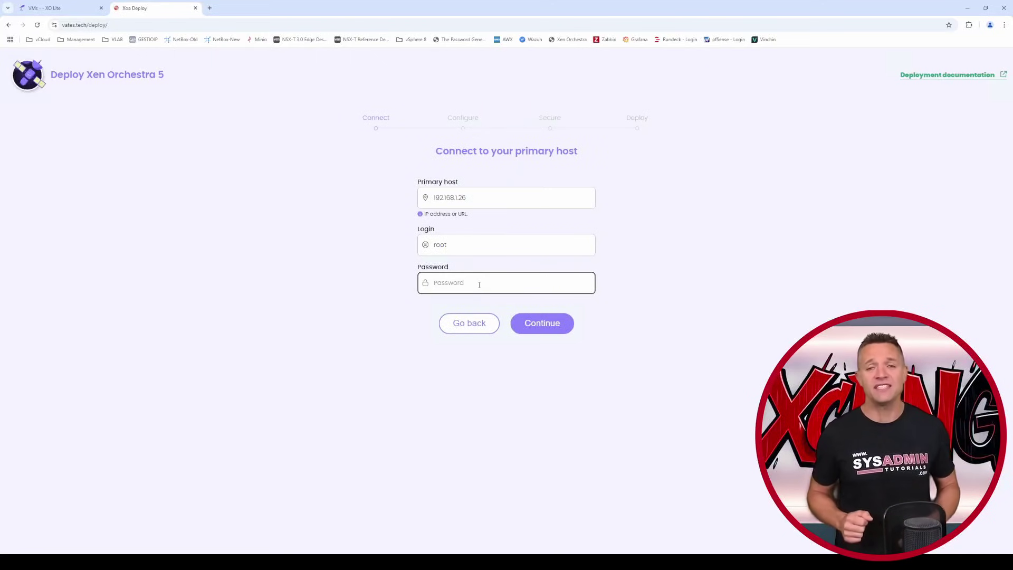
type("••••••••••••")
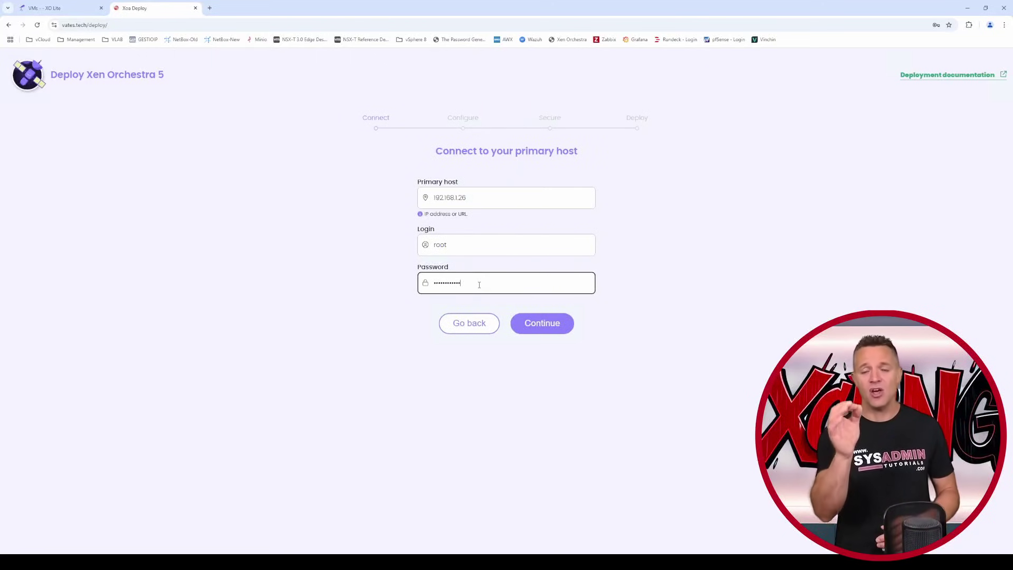
left_click(767, 328)
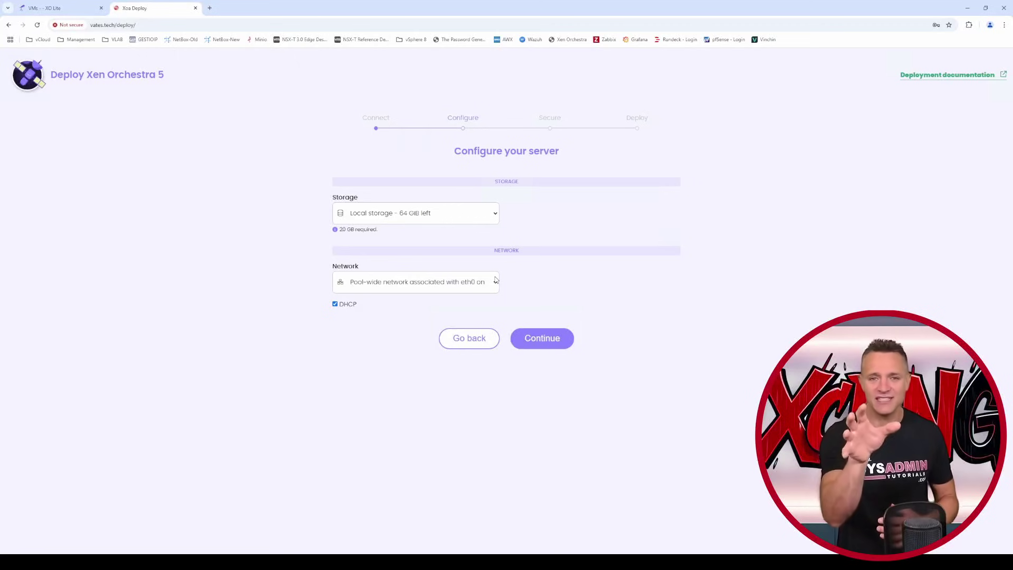
- Keep eth0 and switch XOA to static IP 192.168.1.25 with netmask 255.255.255.0
left_click(496, 281)
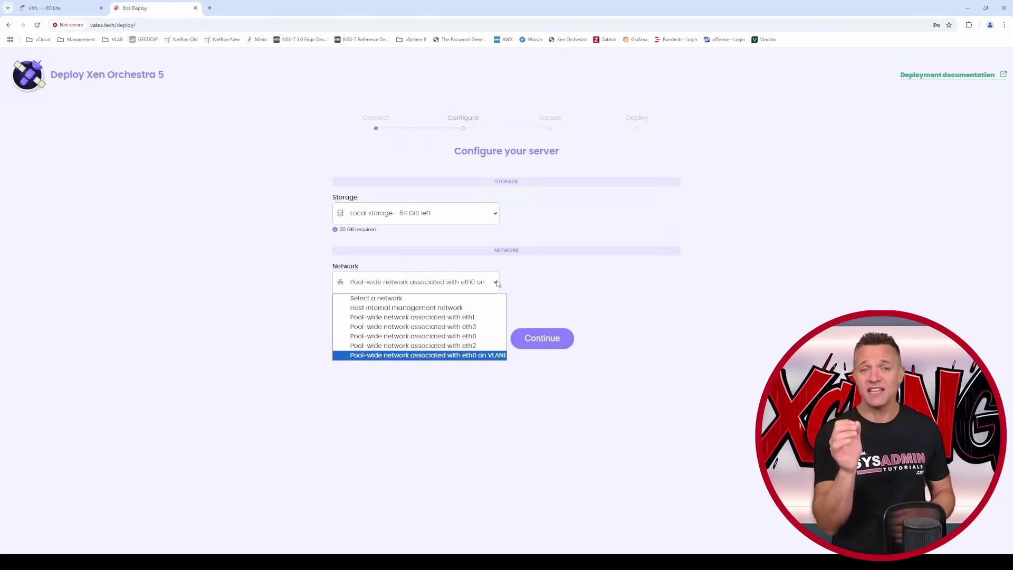
left_click(496, 283)
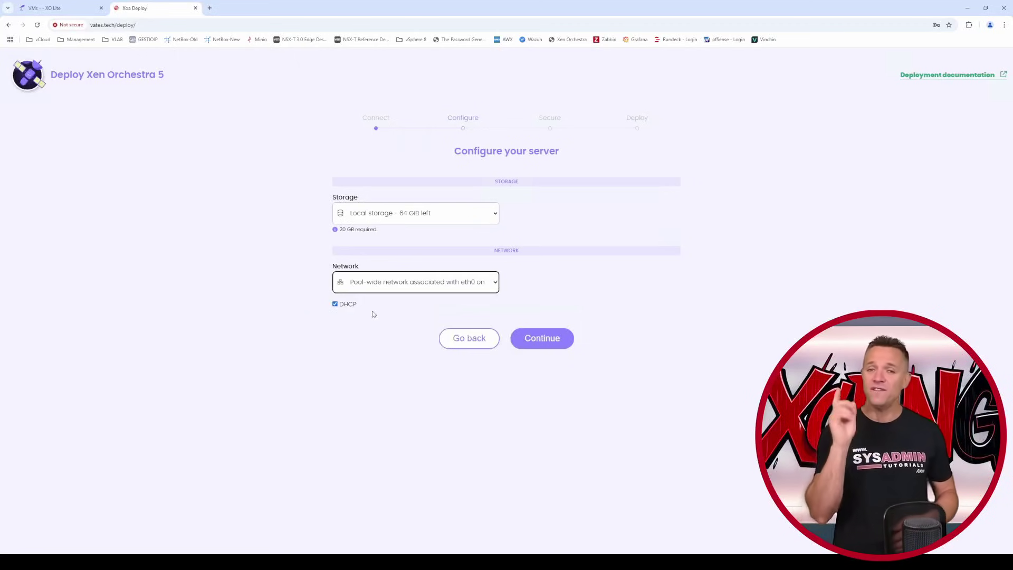
left_click(335, 304)
left_click(334, 305)
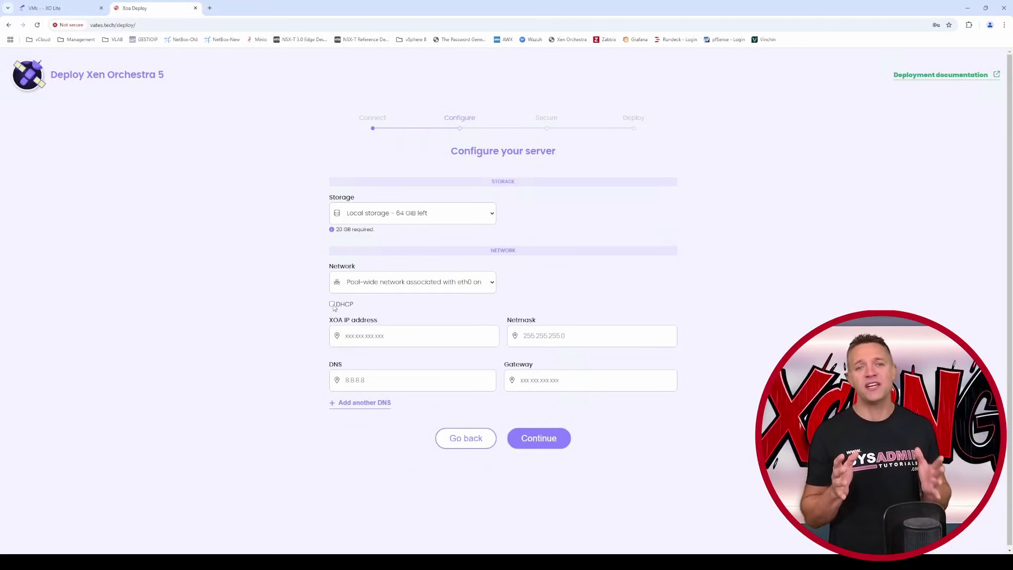
left_click(368, 334)
type("192.168.1.25")
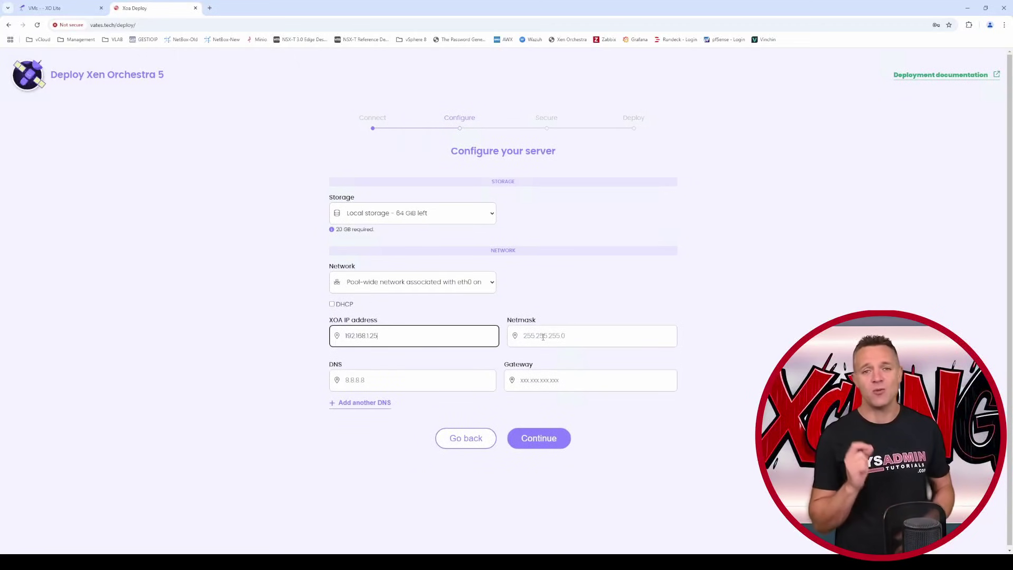
type(".255.255.0")
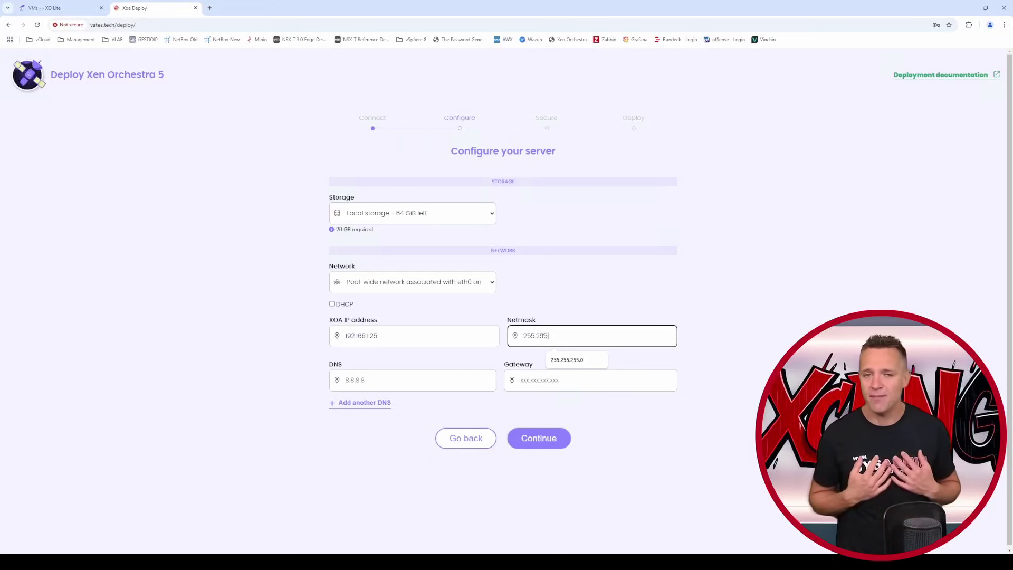
- Add DNS servers 192.168.1.101 and 192.168.1.102 and gateway 192.168.1.1, then continue
left_click(439, 375)
type("192.168.1.101")
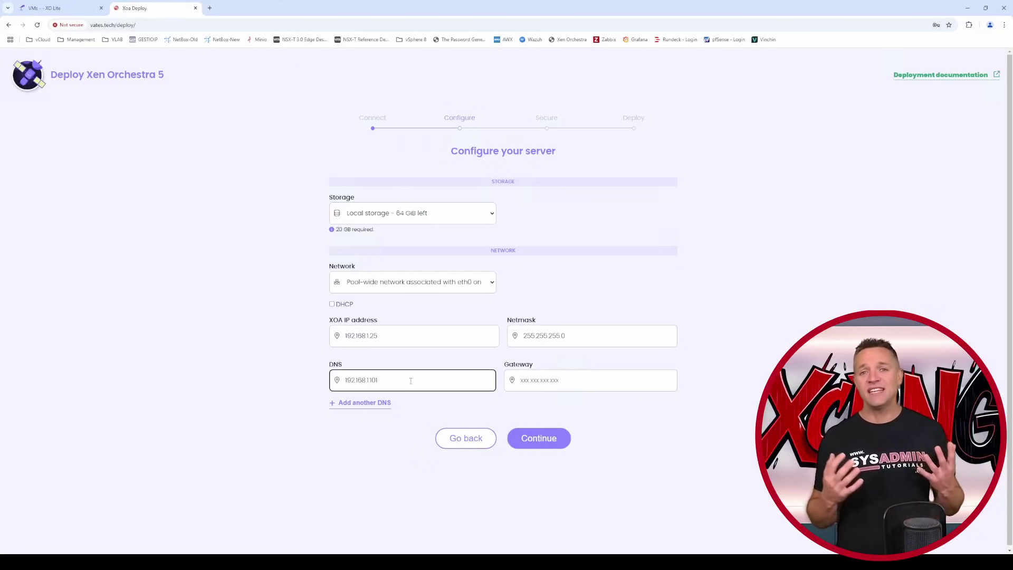
left_click(385, 404)
type("192.168.1.102")
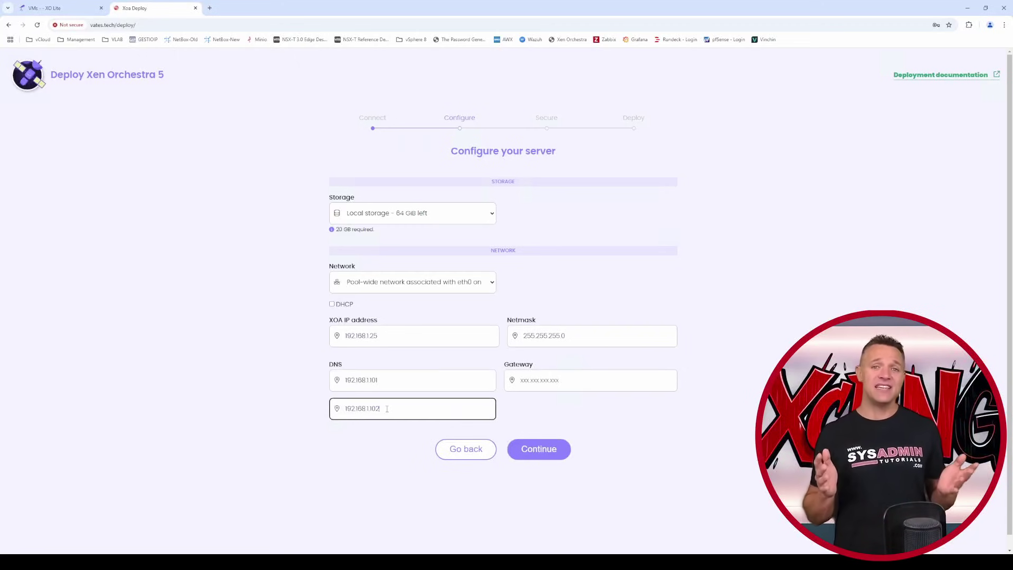
left_click(528, 379)
type("192.168.1.1")
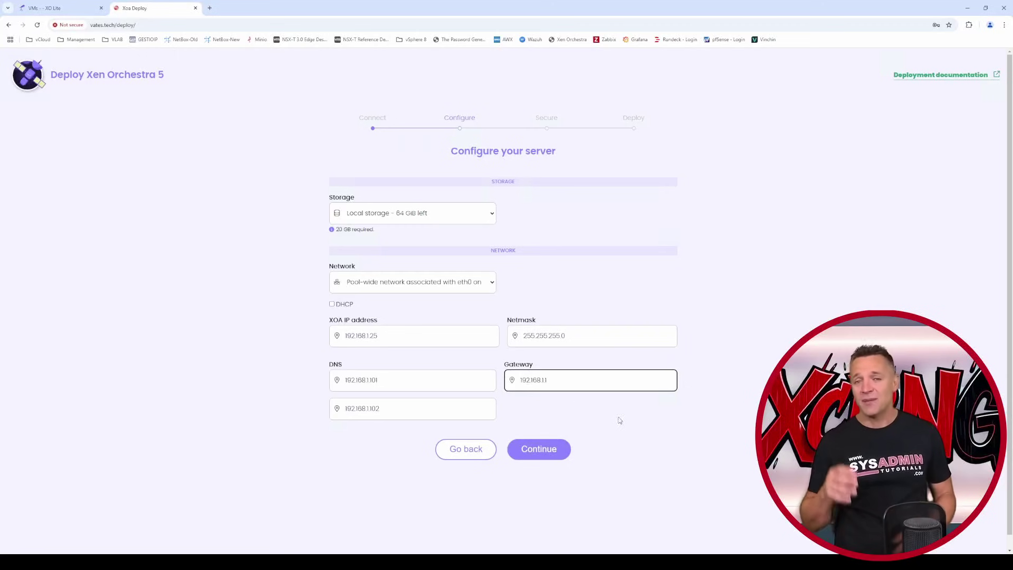
left_click(640, 428)
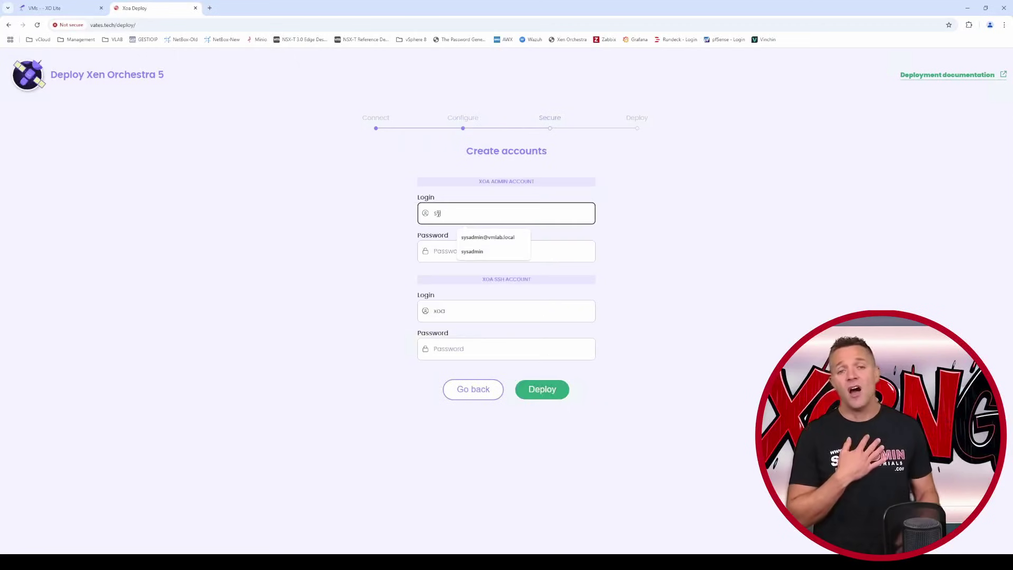
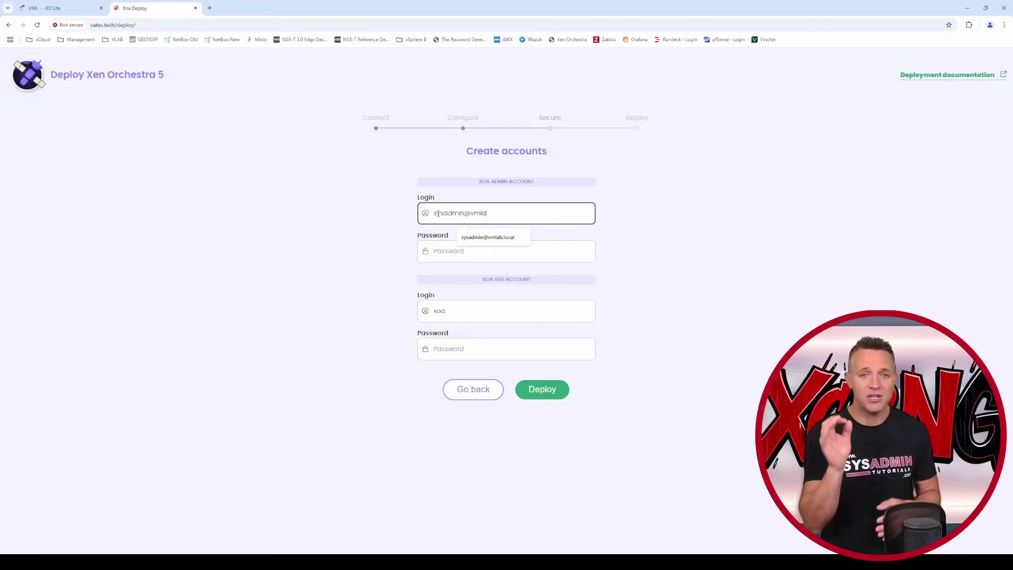
- Enter the admin login e-mail and password, set the sysadmin-ssh SSH account's password, and deploy XOA
key("Tab")
type("****")
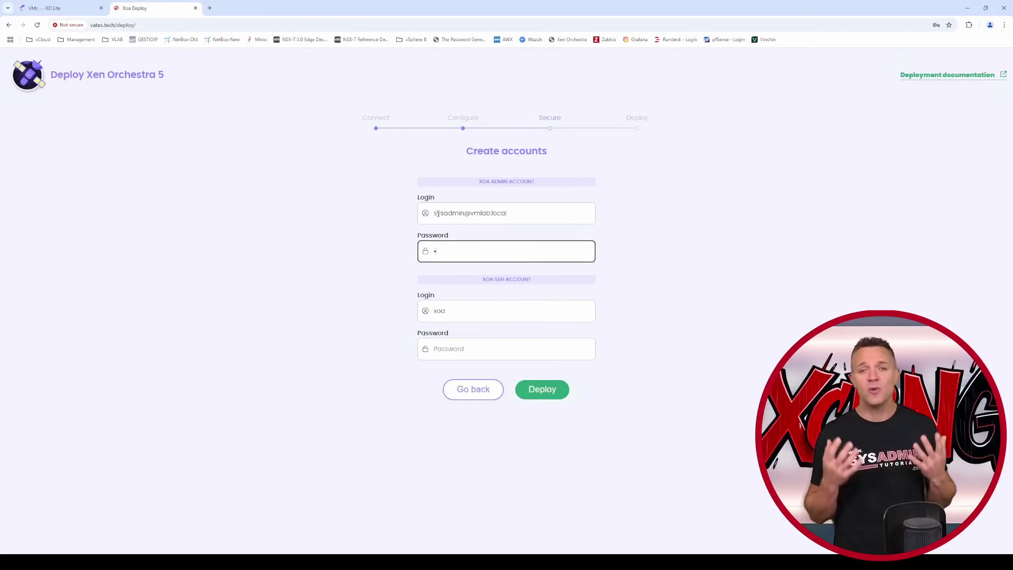
type("********")
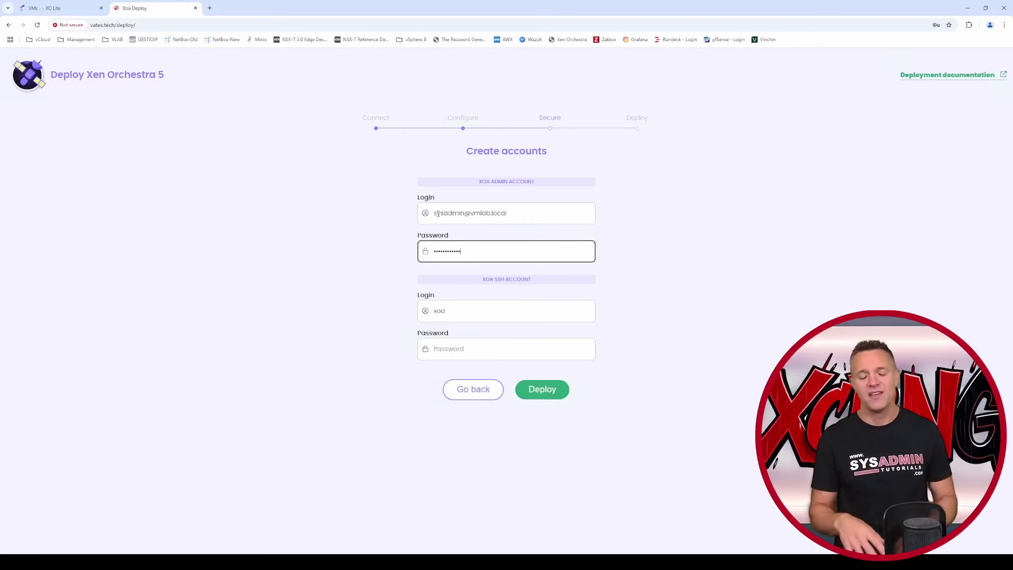
key("Tab")
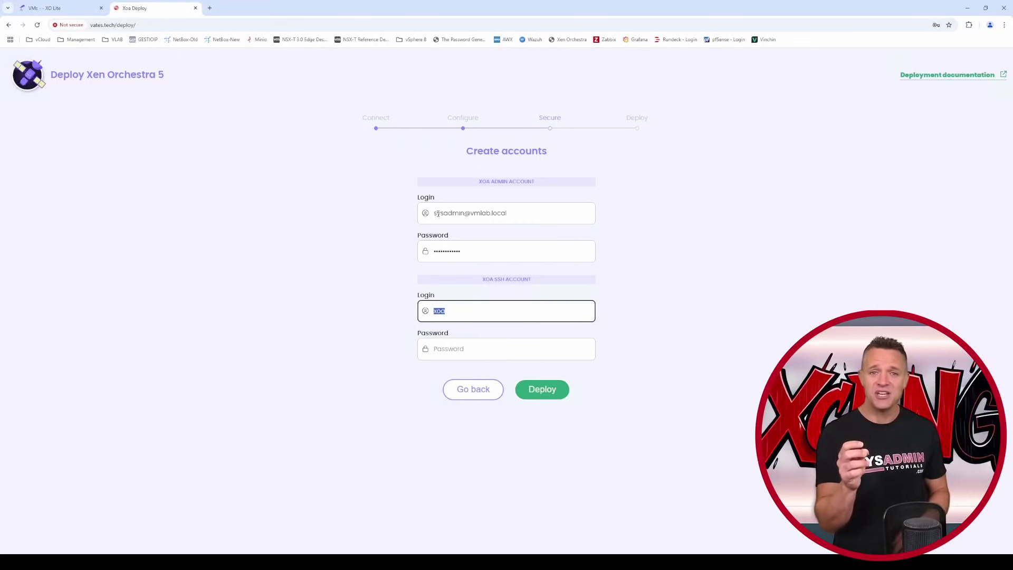
type("sysadmin")
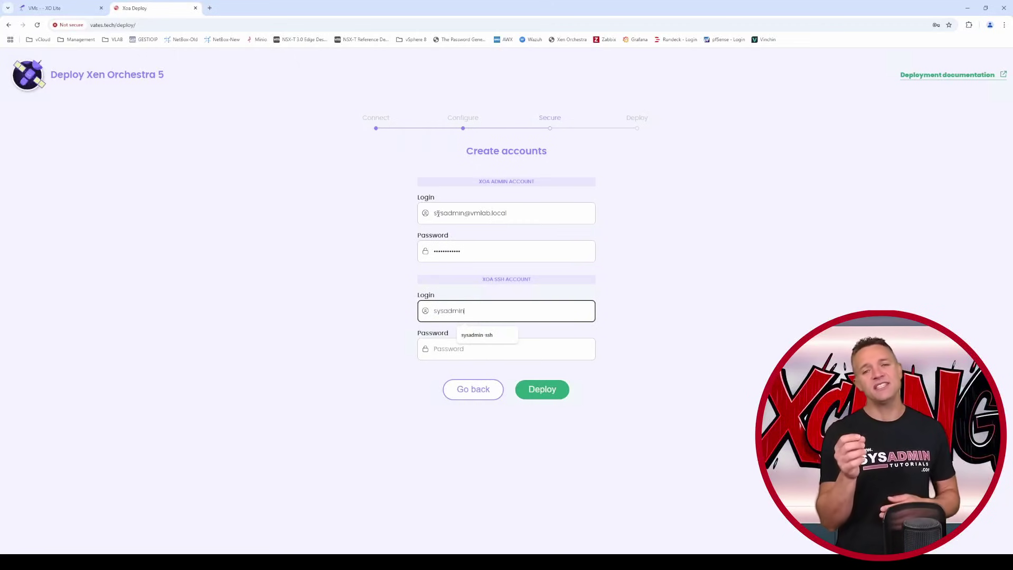
type("-ssh")
key("Tab")
type("**")
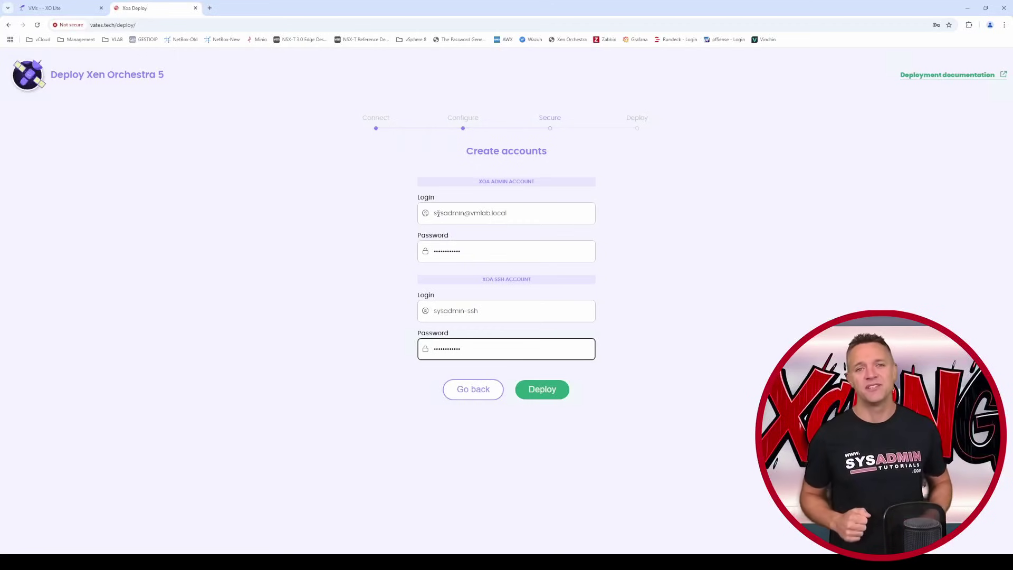
left_click(542, 389)
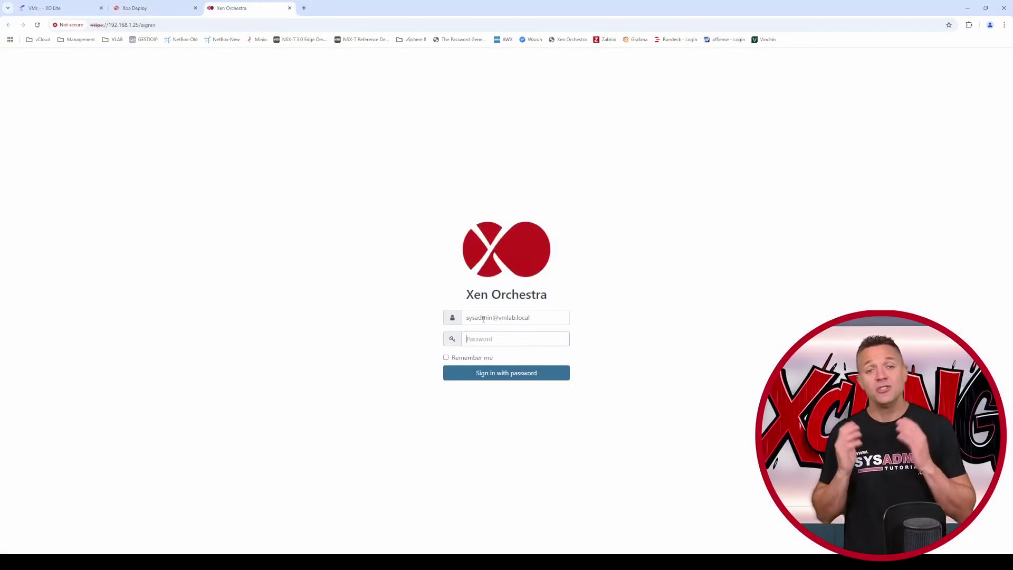
- Sign in to Xen Orchestra with the new admin account's password
type("********")
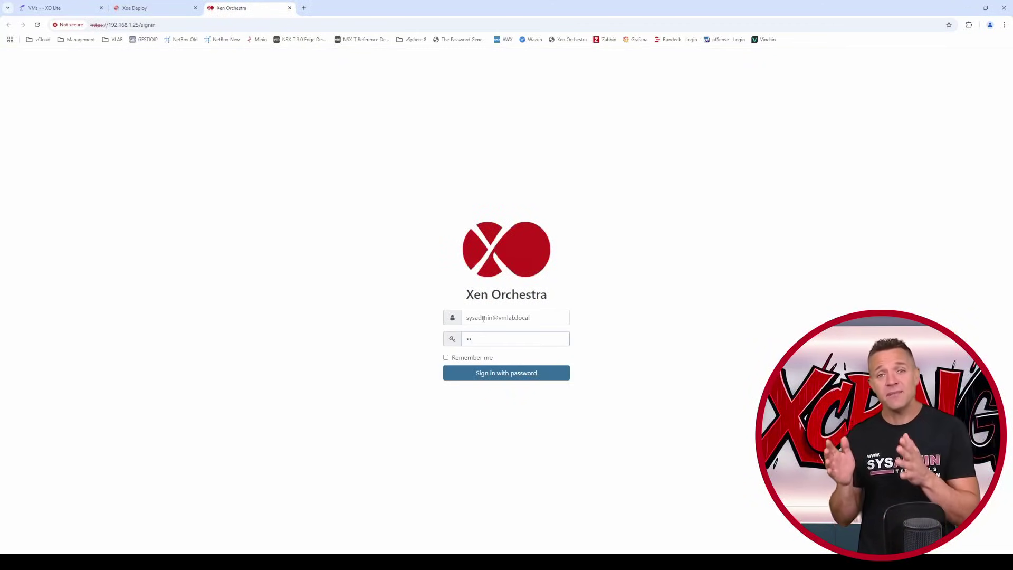
type("****")
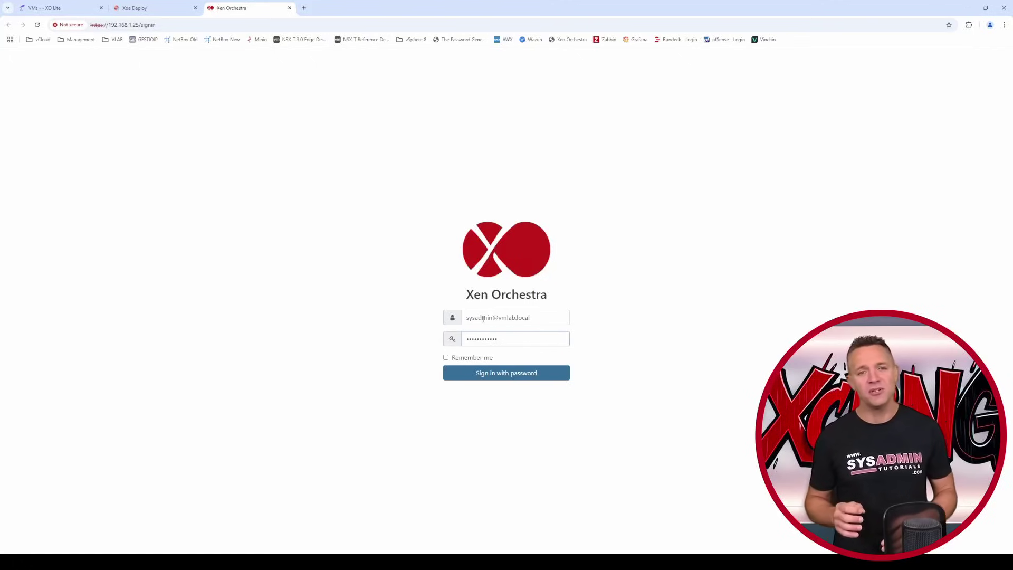
left_click(521, 379)
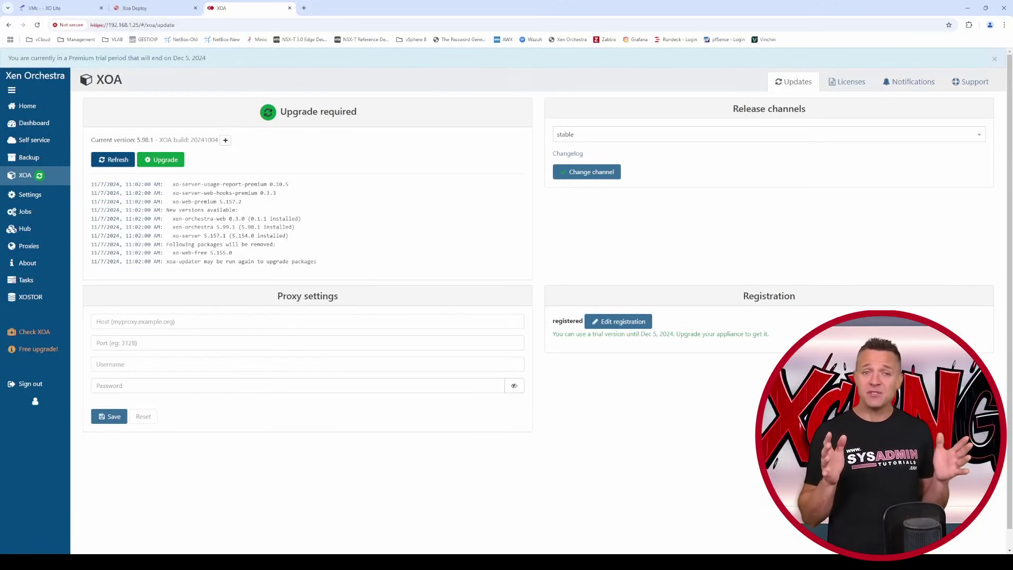
- Upgrade XOA to 5.99.1, start a support ticket, then return to the Home VM list
left_click(173, 155)
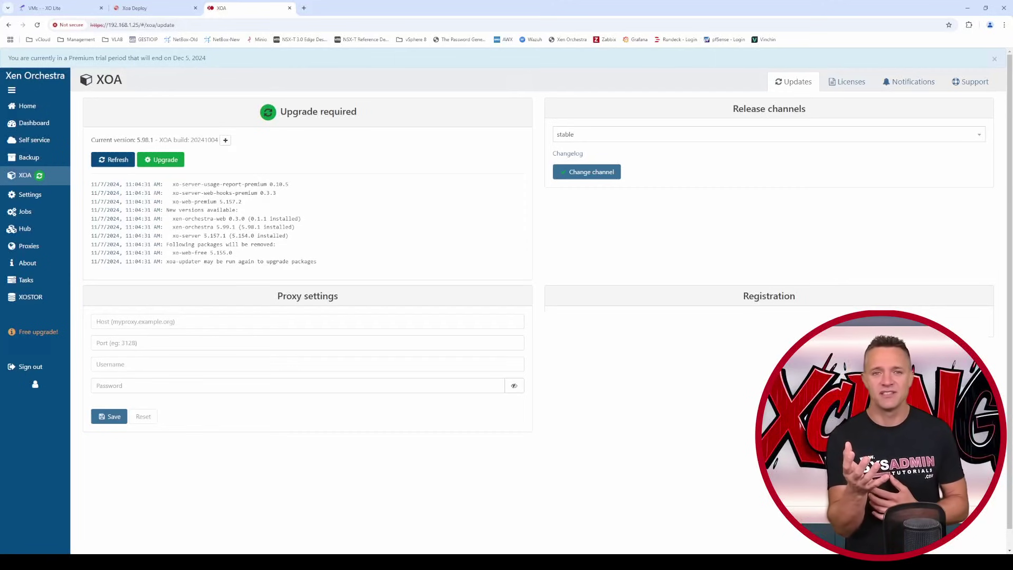
left_click(163, 159)
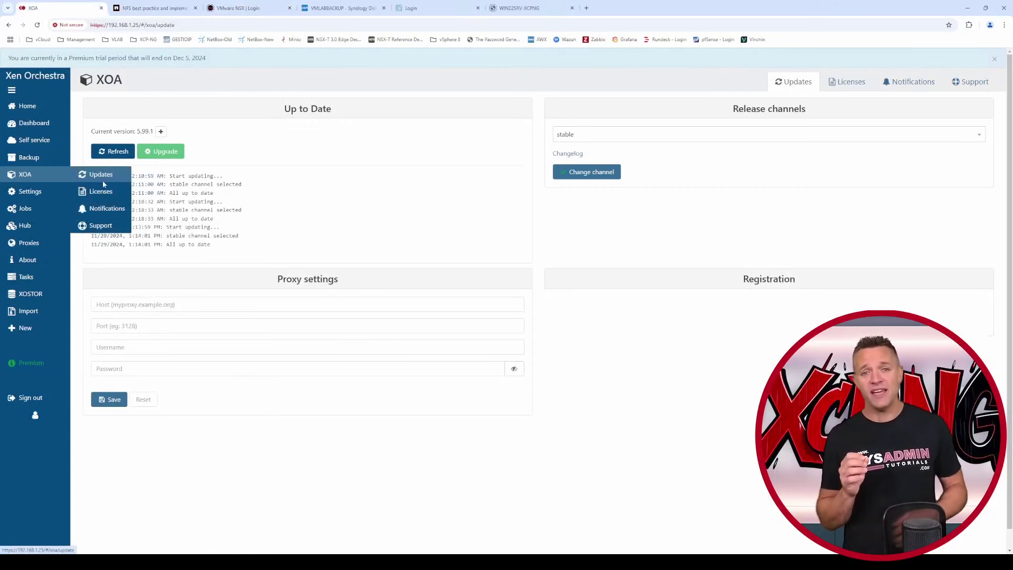
left_click(114, 230)
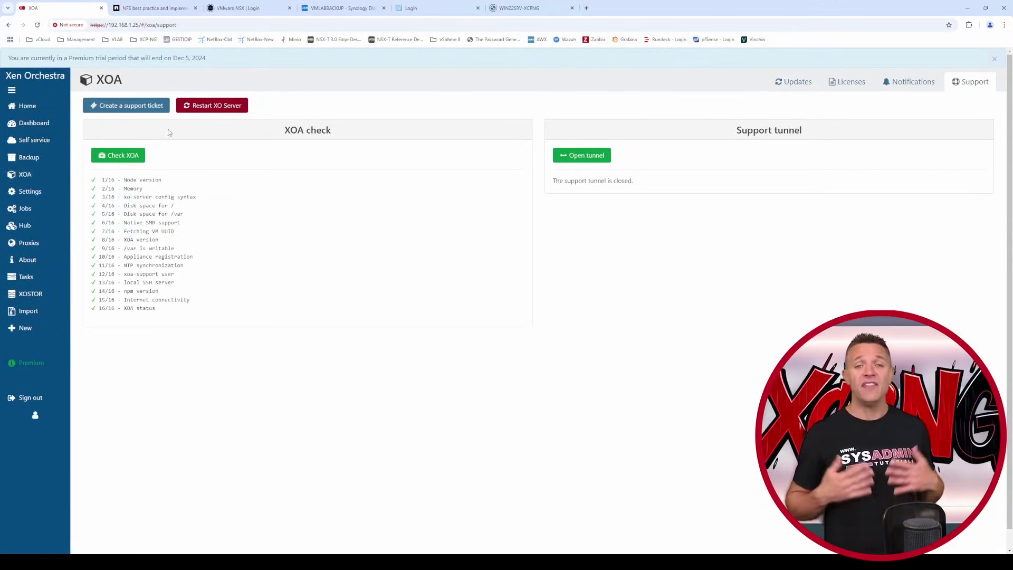
left_click(140, 108)
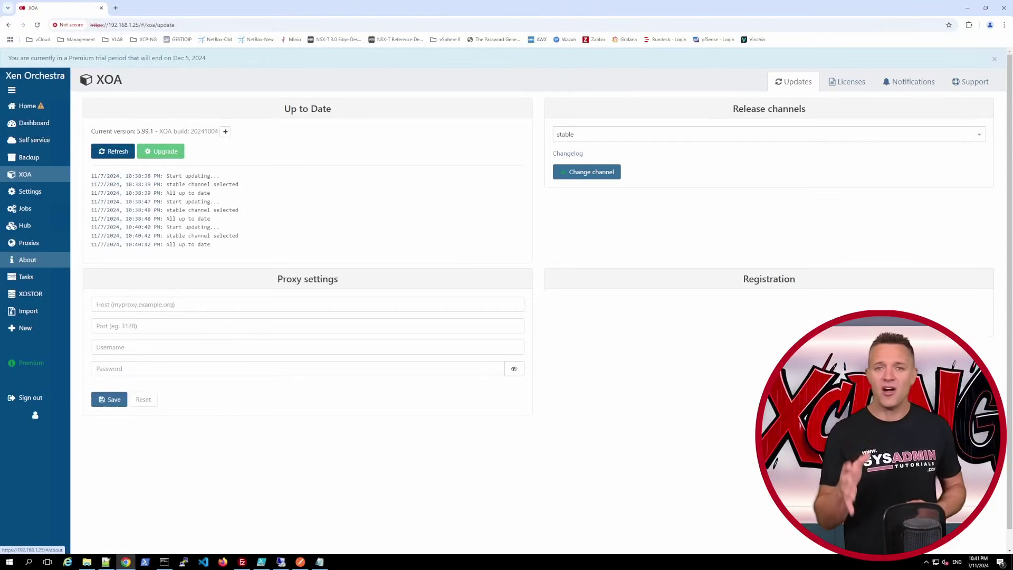
left_click(29, 108)
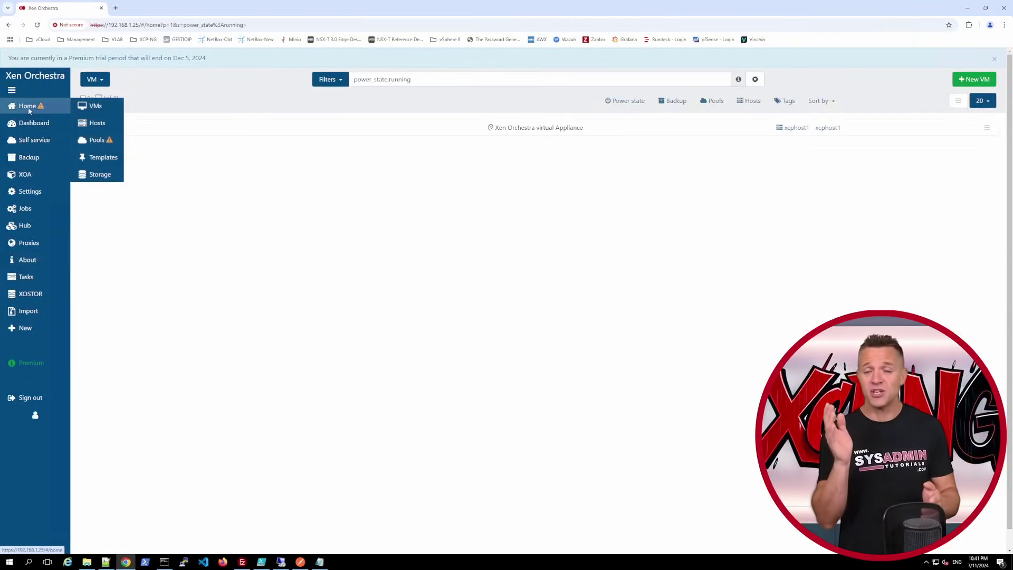
left_click(90, 124)
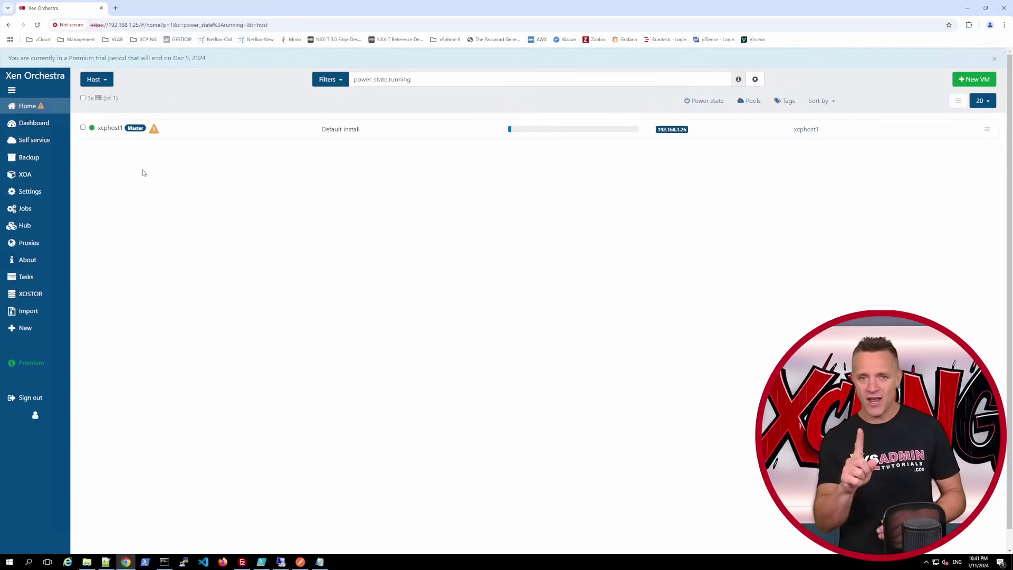
left_click(110, 128)
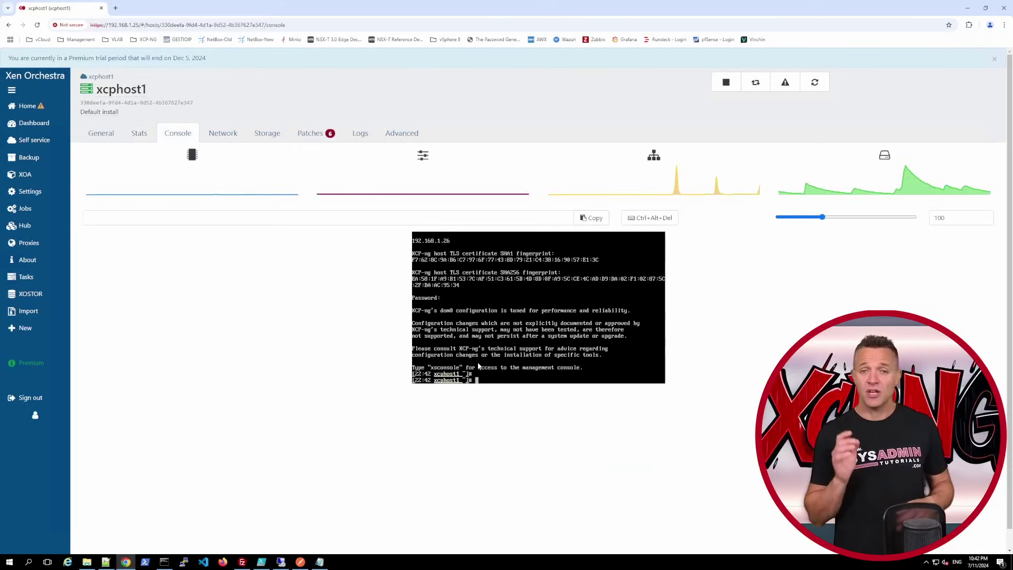
key("Return")
key("Return")
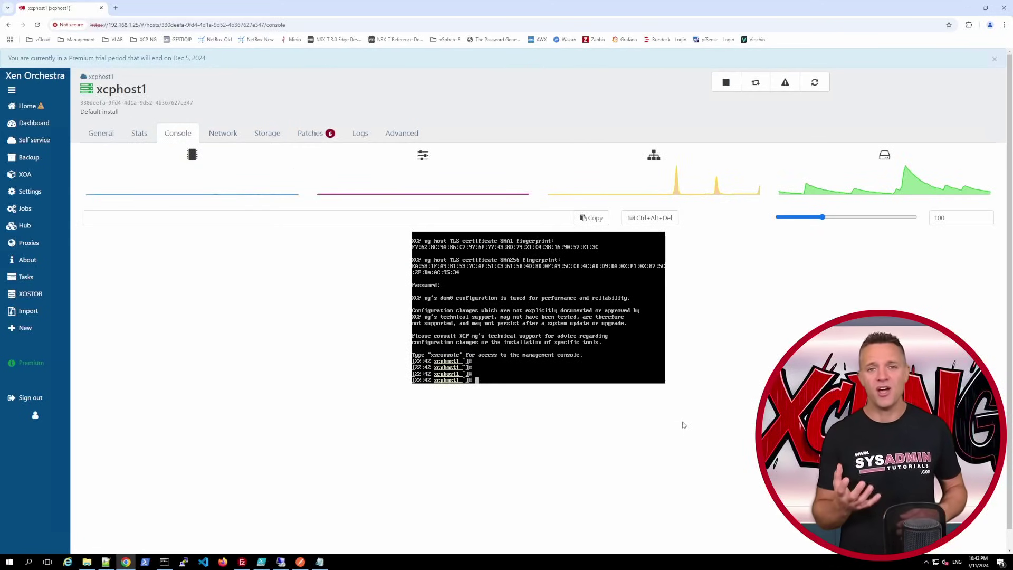
left_click(212, 135)
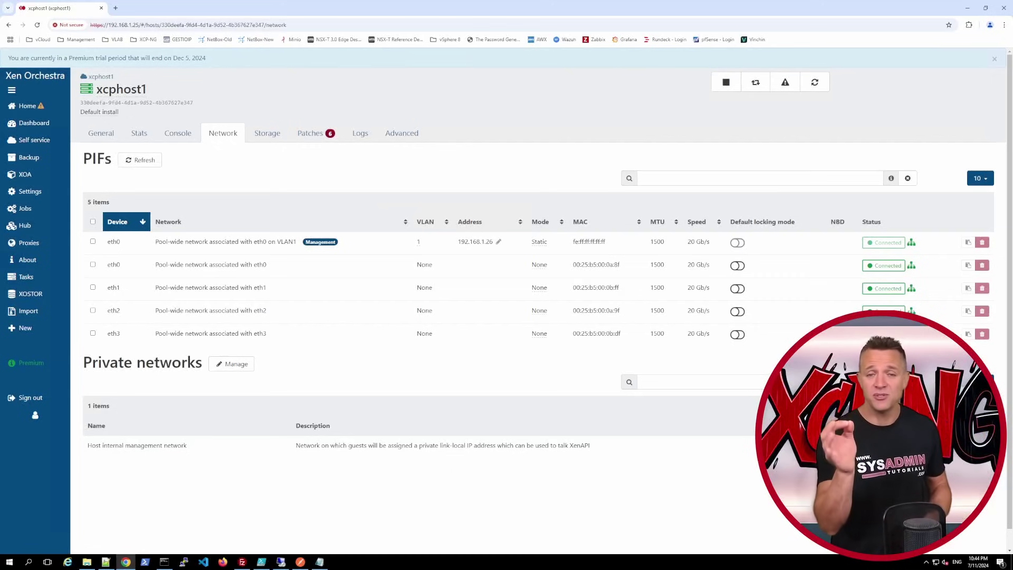
left_click(26, 105)
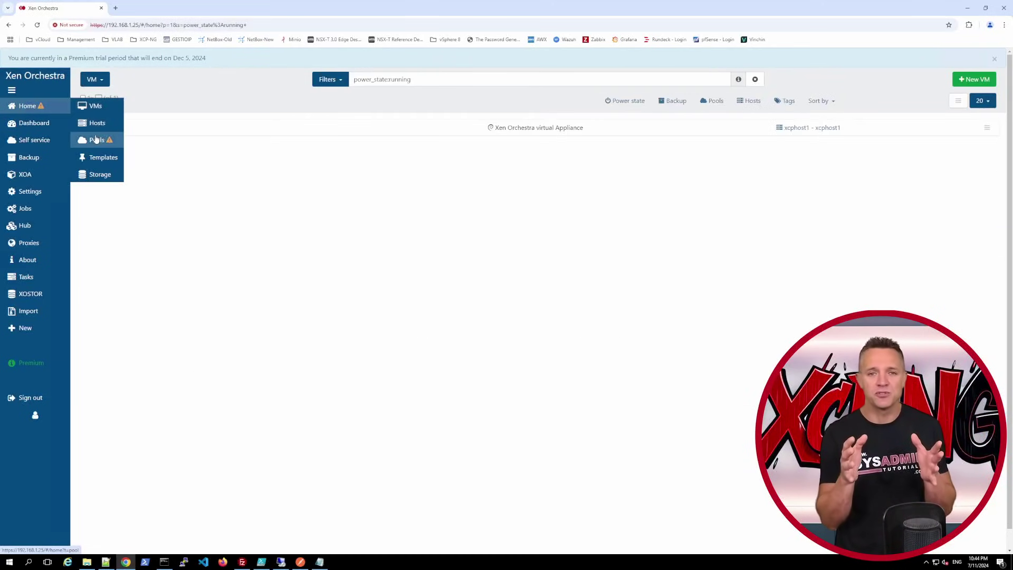
- Open the xcphost1 pool and rename it XCP-Pool-1
left_click(116, 141)
left_click(100, 129)
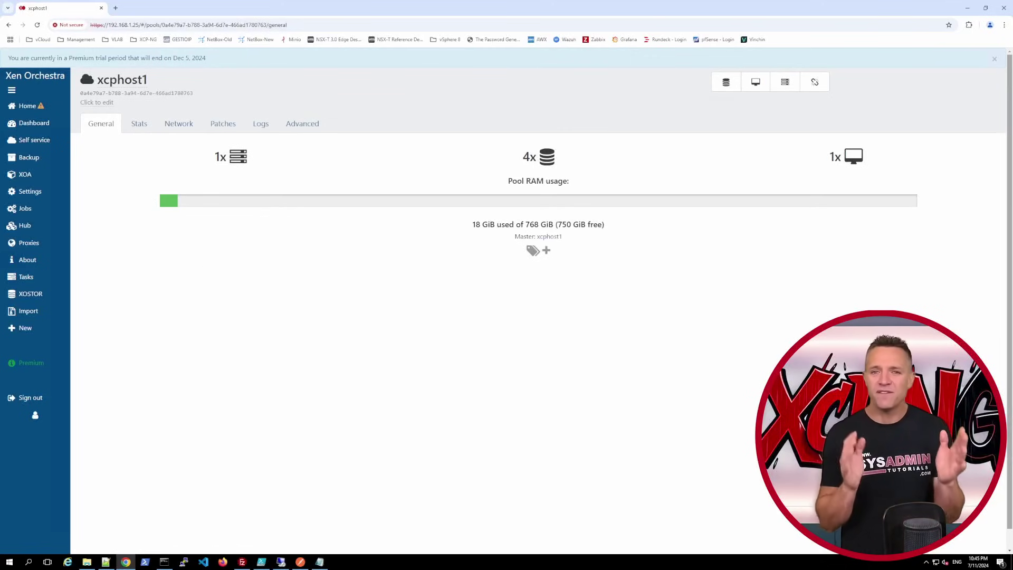
left_click(148, 79)
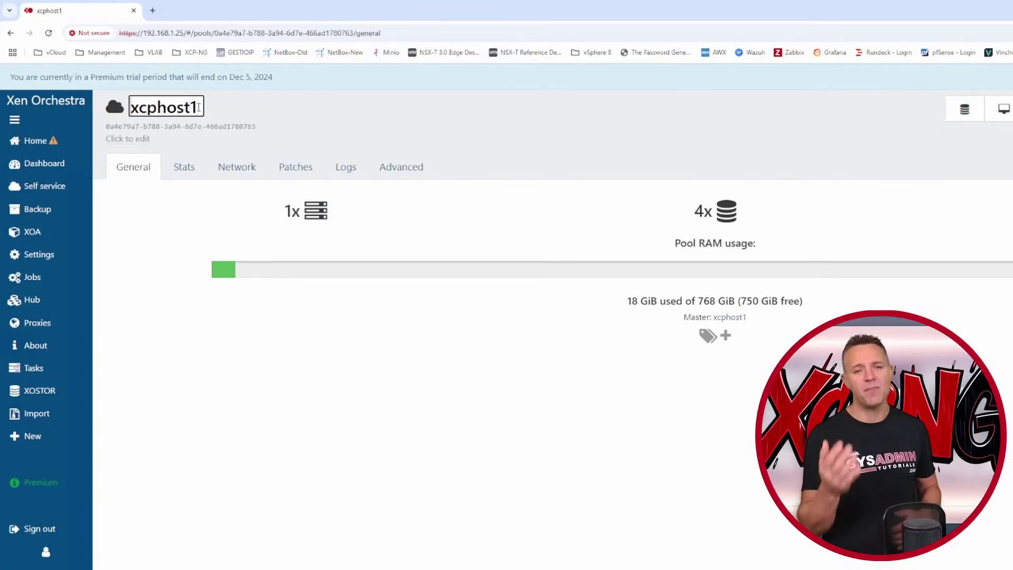
left_click_drag(198, 107, 130, 104)
type("XCP-Pool-1")
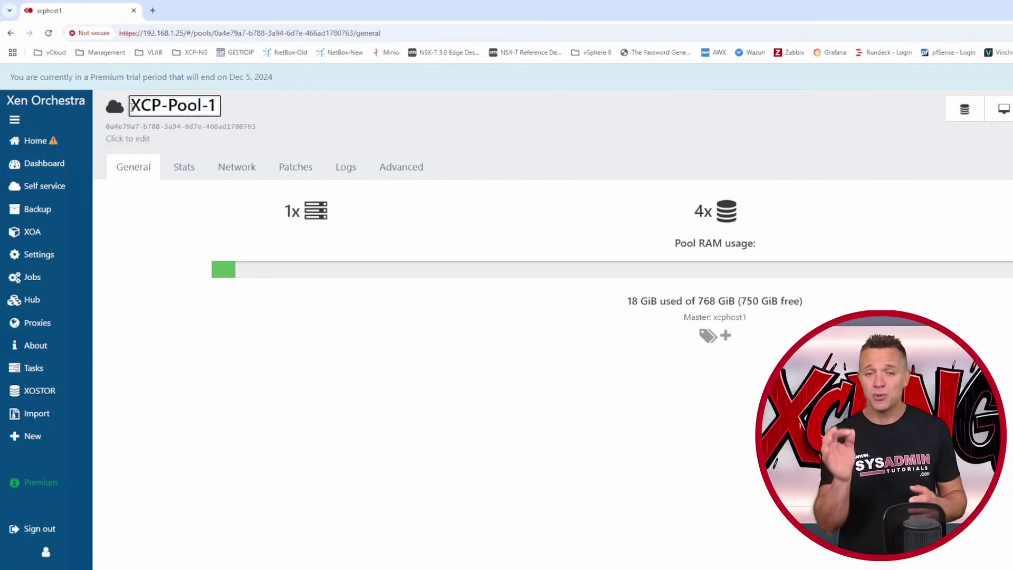
key("Return")
- Add the pool description VMLAB
left_click(137, 136)
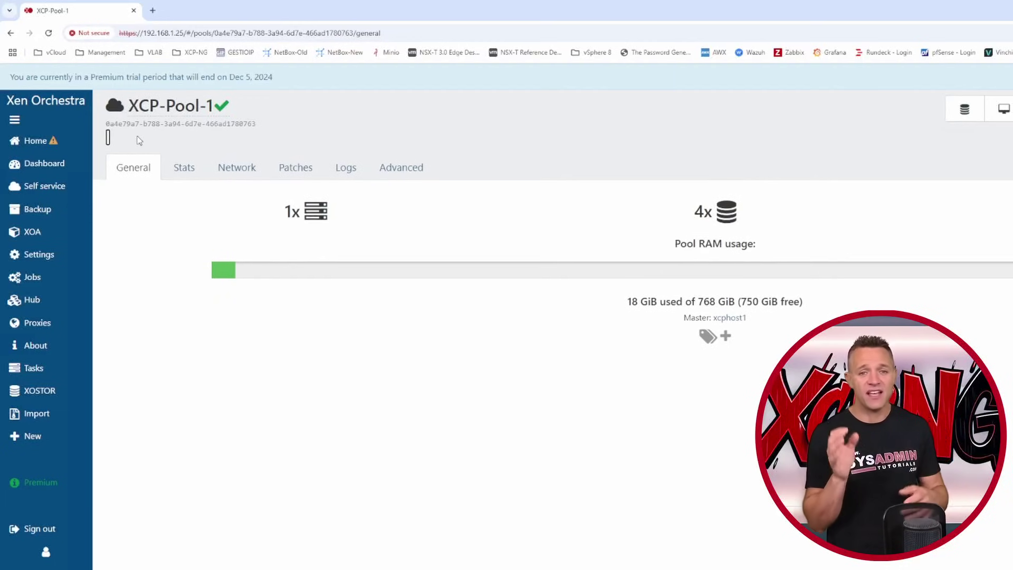
type("MLAB")
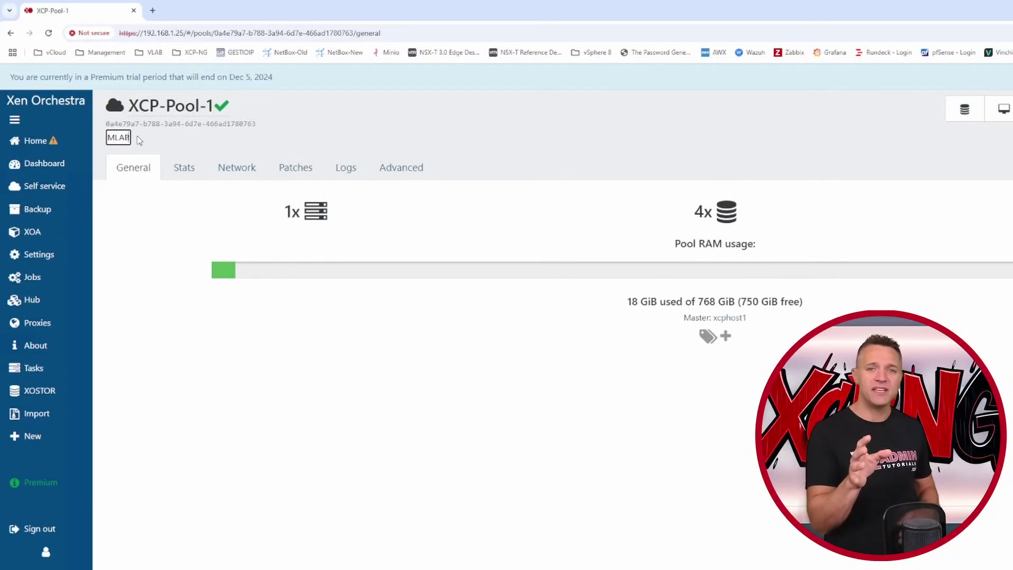
key("Return")
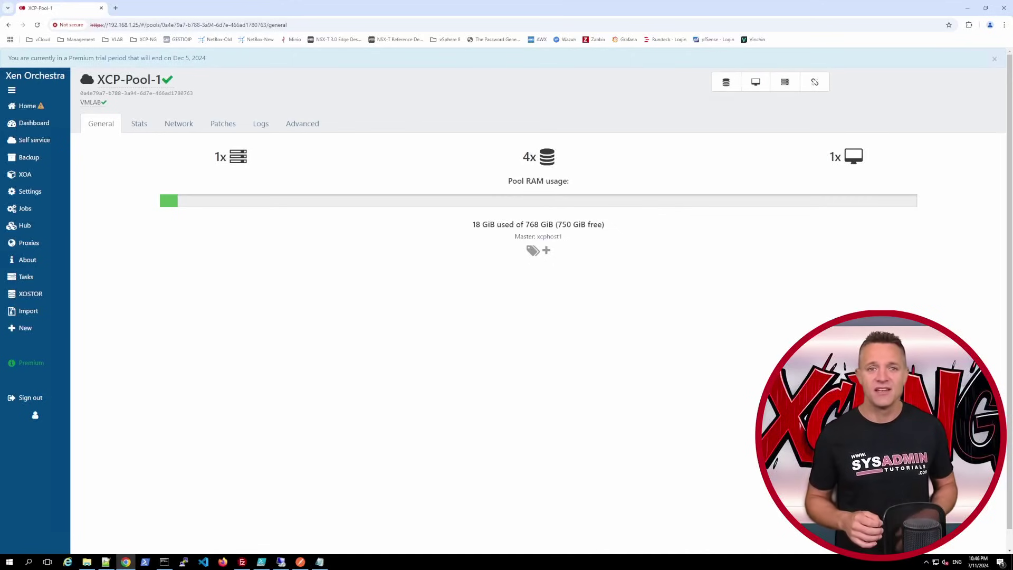
- Show the pool's stats for the last 2 hours, then start adding a new network
left_click(138, 124)
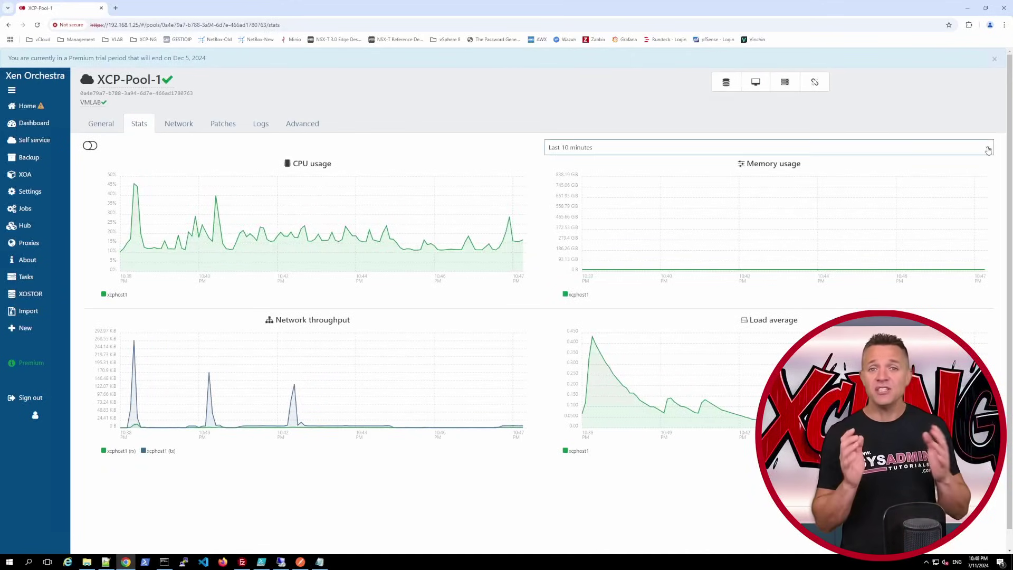
left_click(847, 148)
left_click(842, 180)
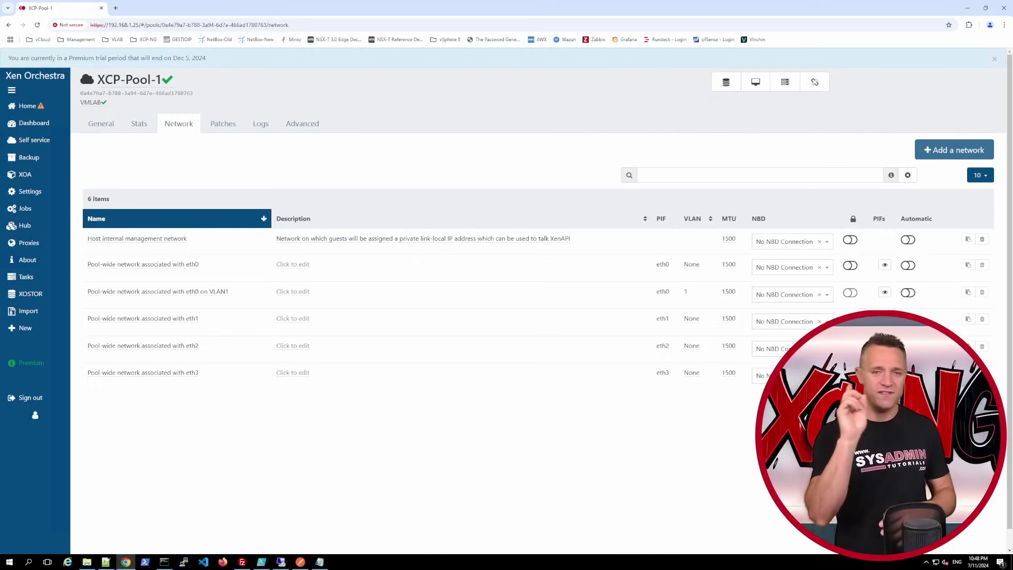
left_click(953, 152)
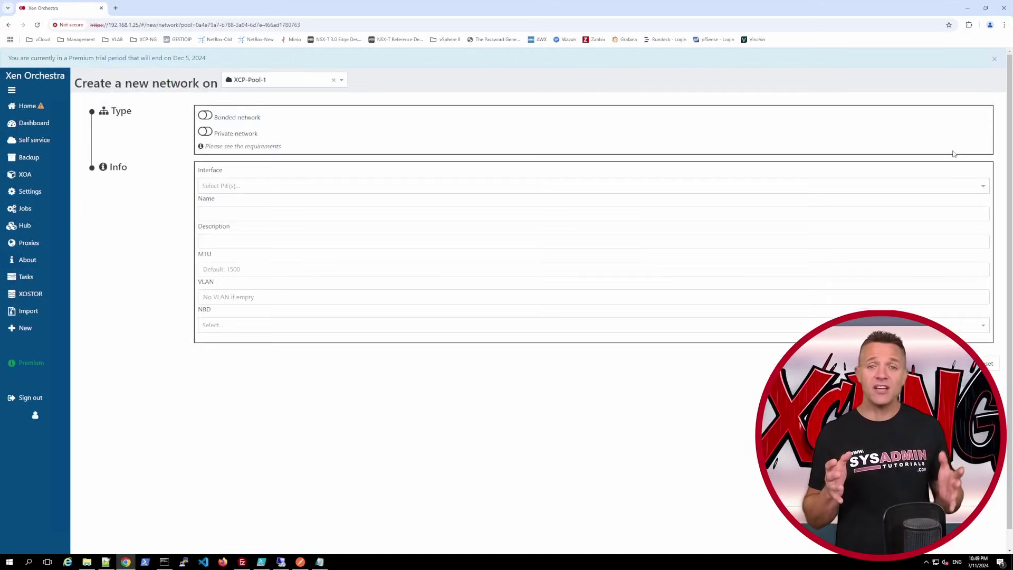
- Make the new network a bond of eth0 and eth1
left_click(206, 116)
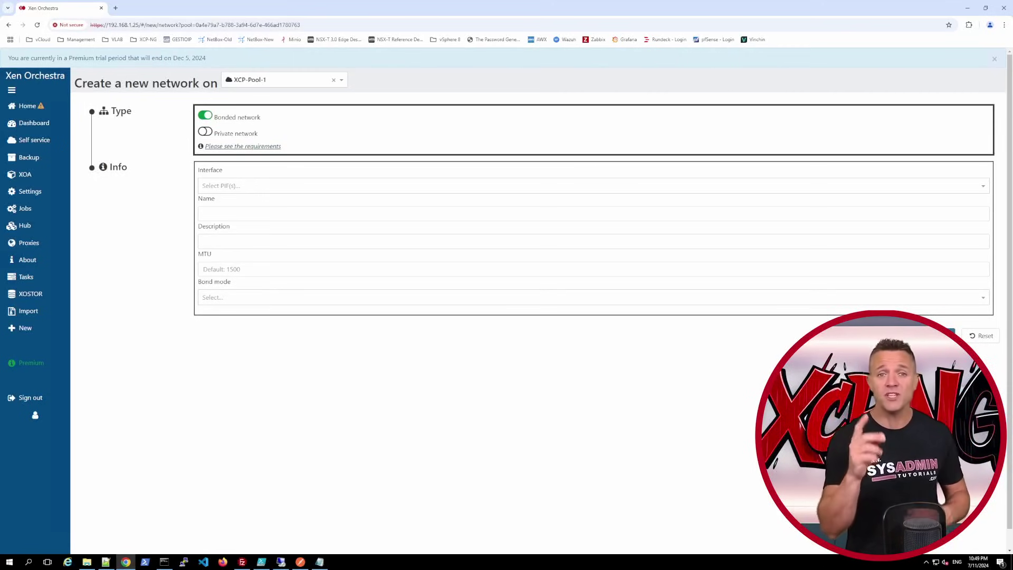
left_click(239, 185)
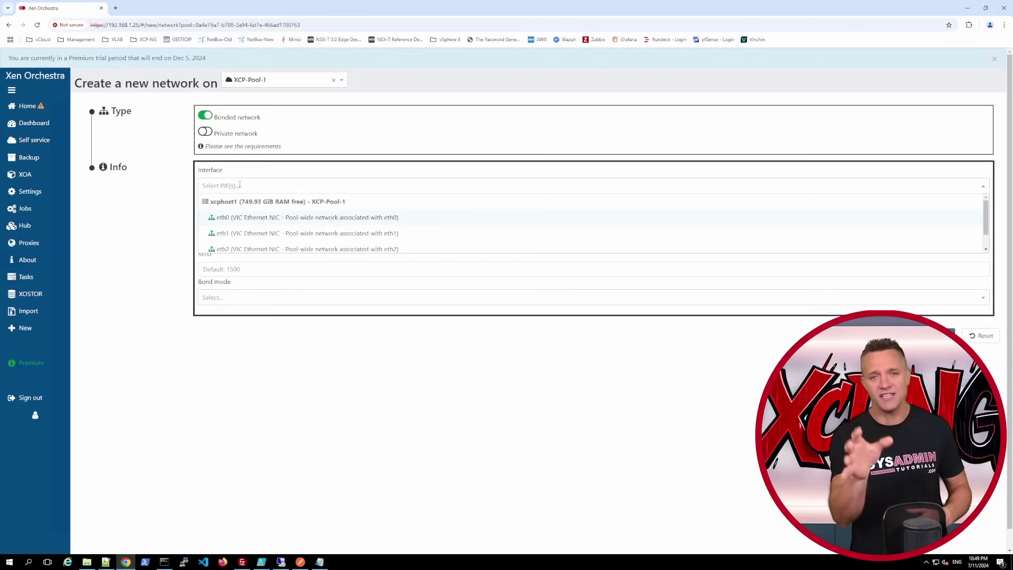
left_click(259, 217)
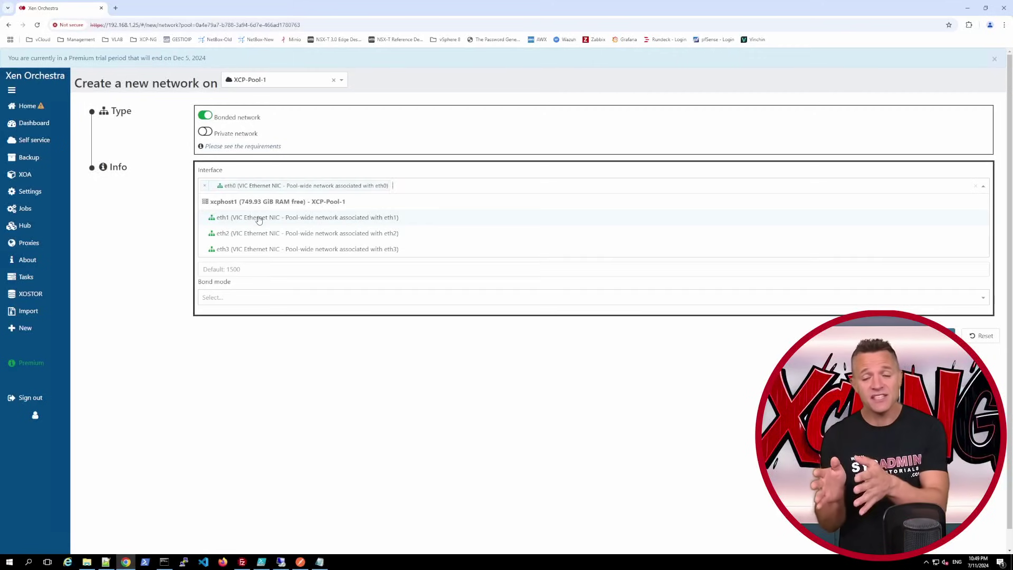
left_click(282, 217)
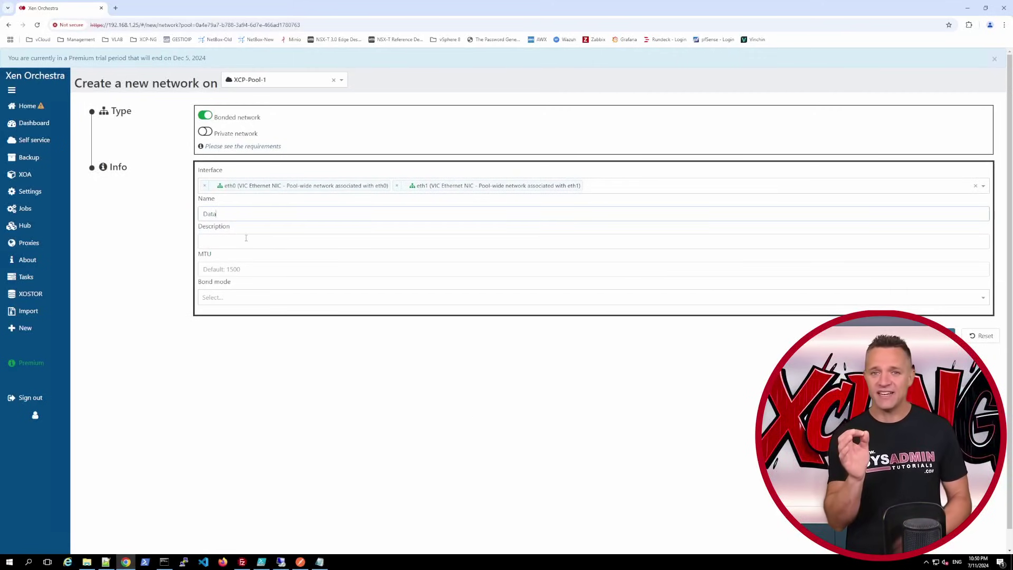
- Describe the network 'Used for data' and set bond mode to balance-slb
left_click(246, 238)
type("Used for data")
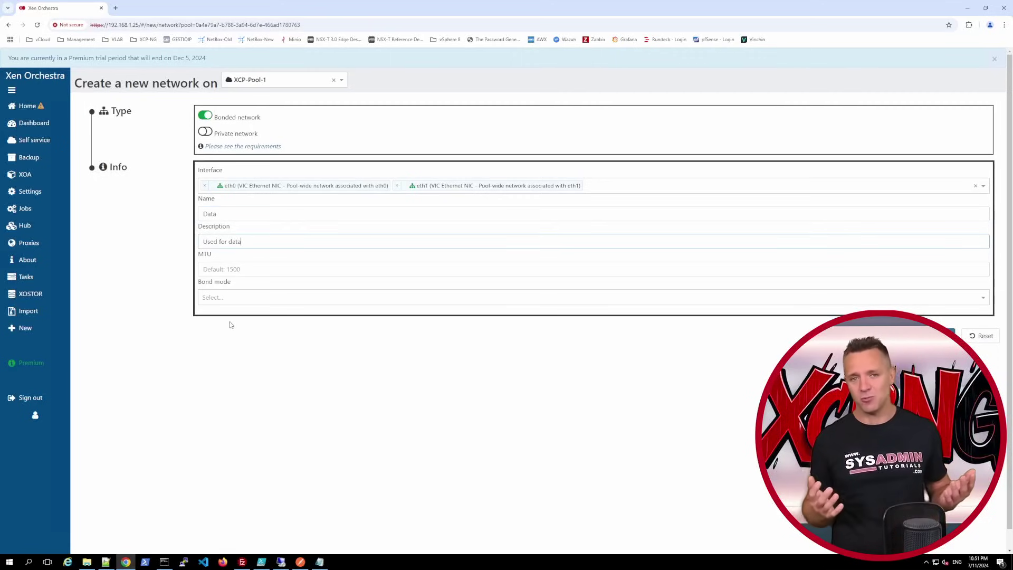
left_click(230, 321)
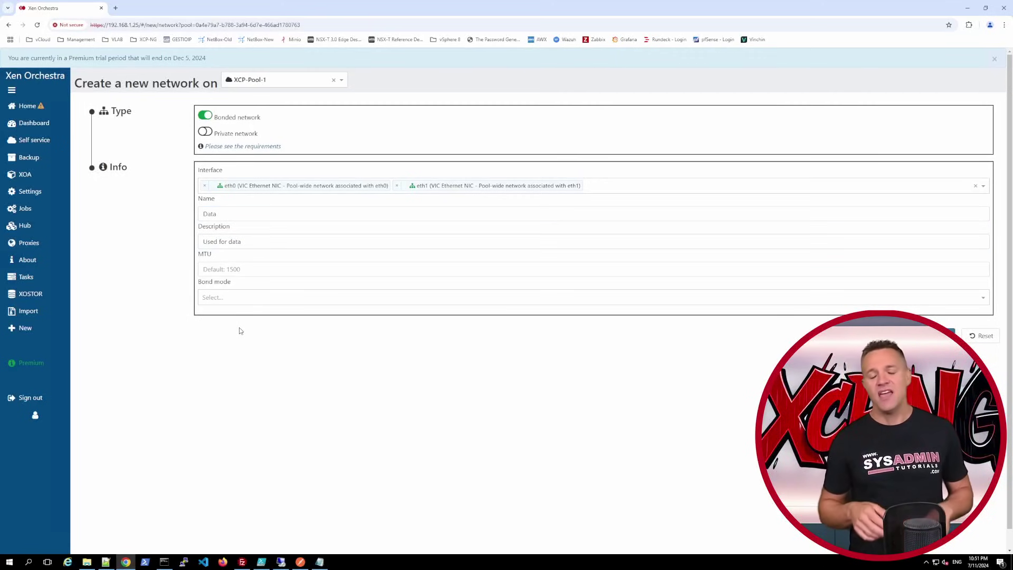
left_click(240, 297)
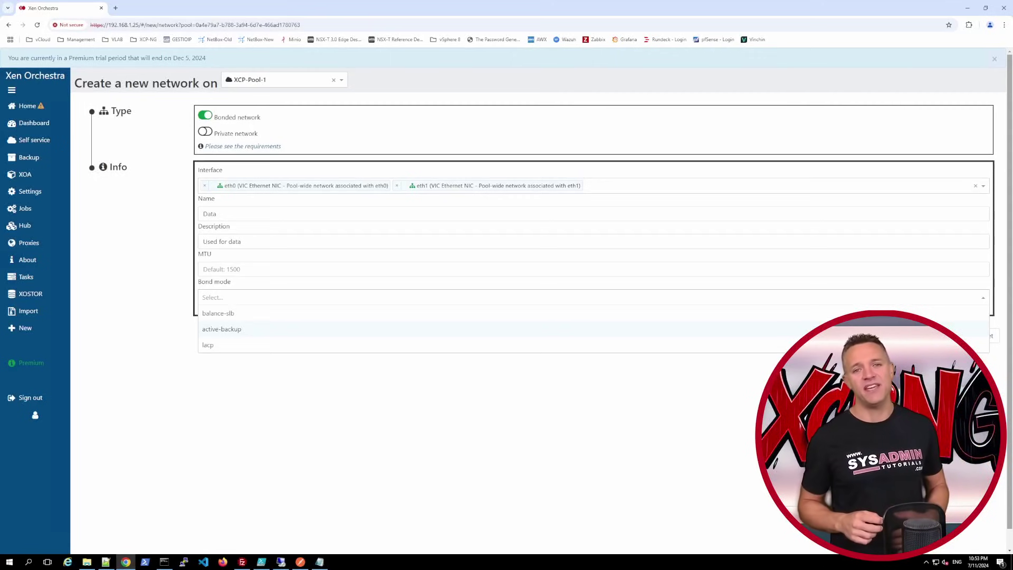
left_click(218, 312)
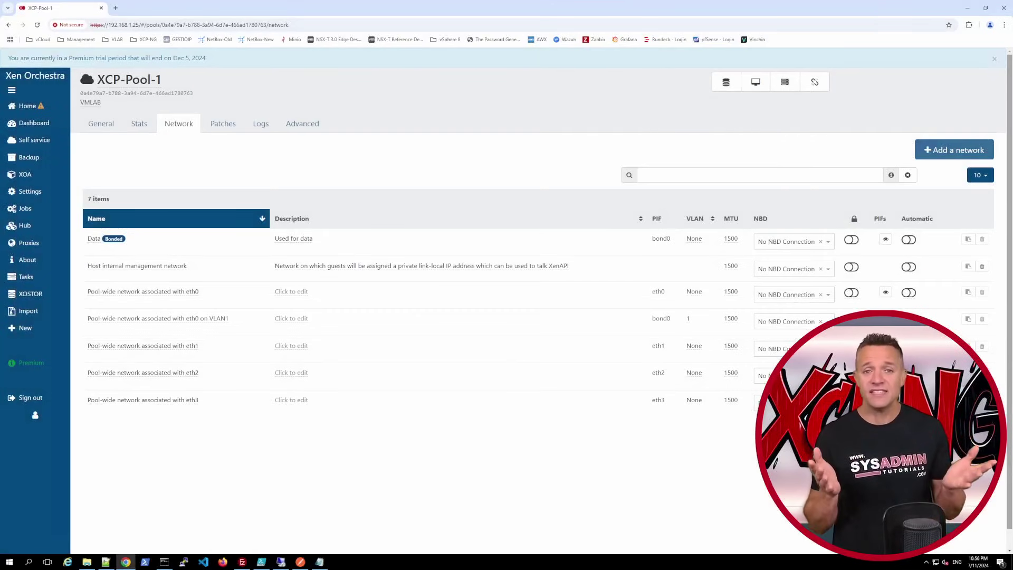
- Create the bonded Storage network over eth2 and eth3 with MTU 9000, then start another network
left_click(942, 154)
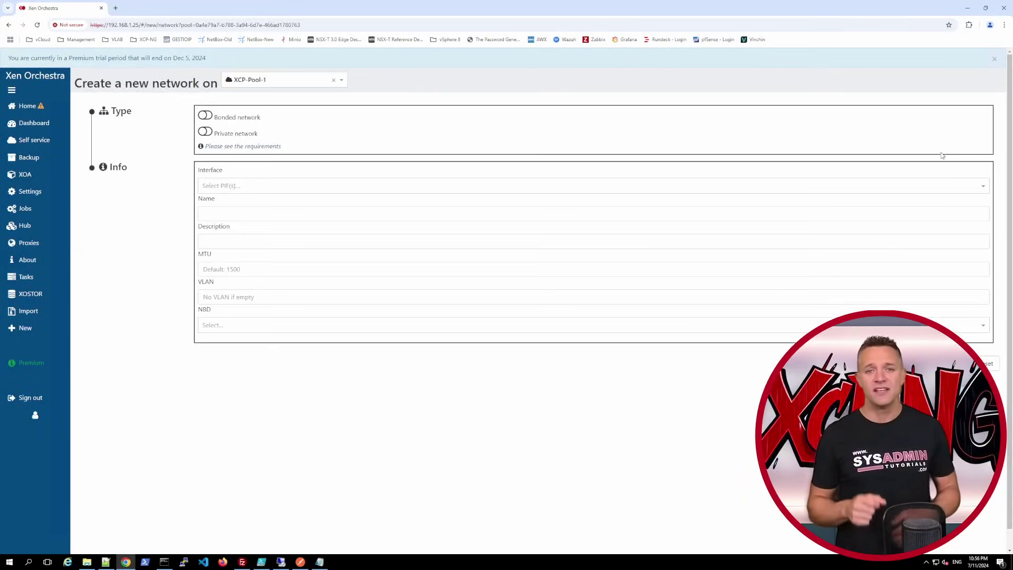
left_click(205, 115)
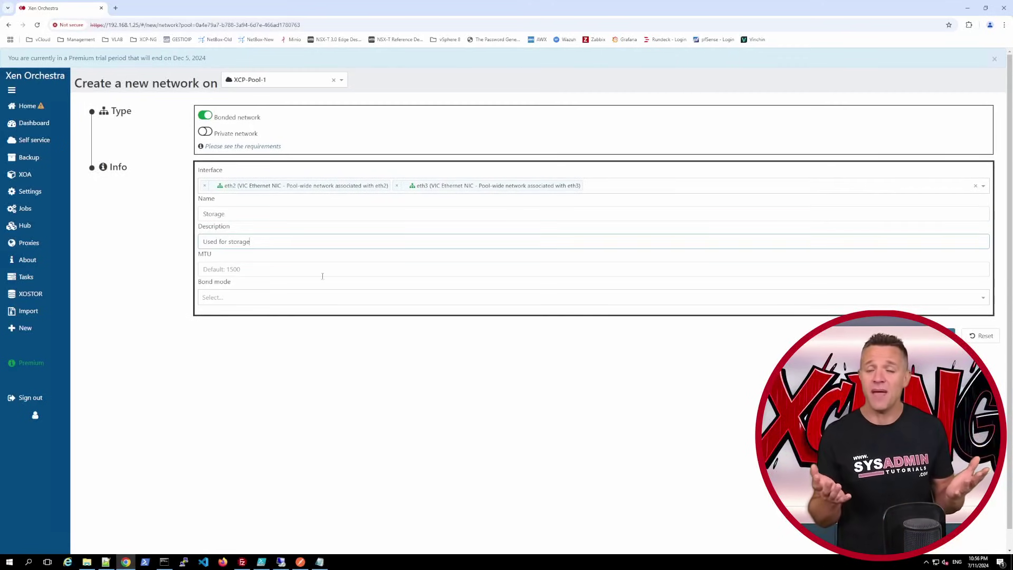
left_click(257, 270)
type("9")
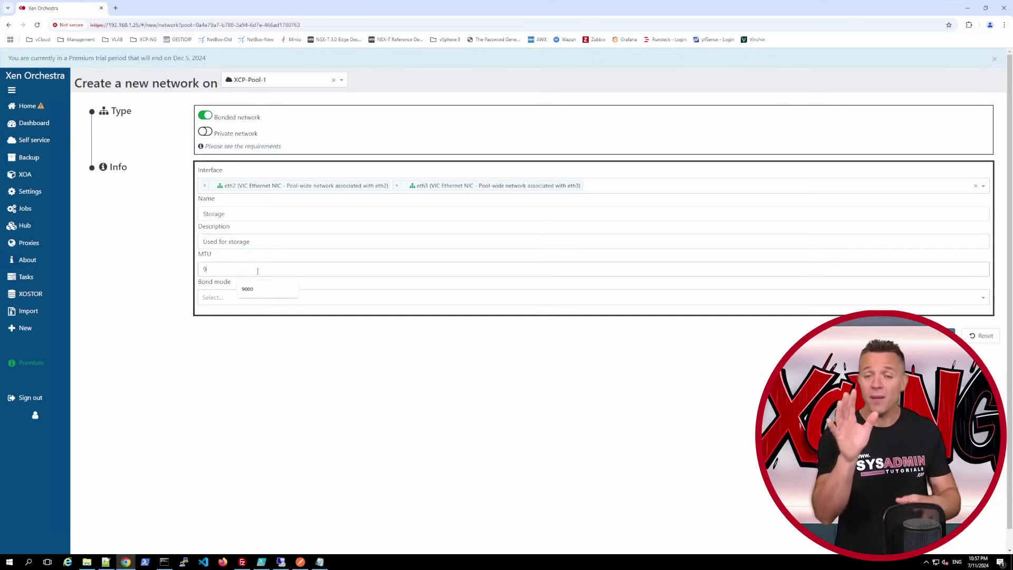
type("000")
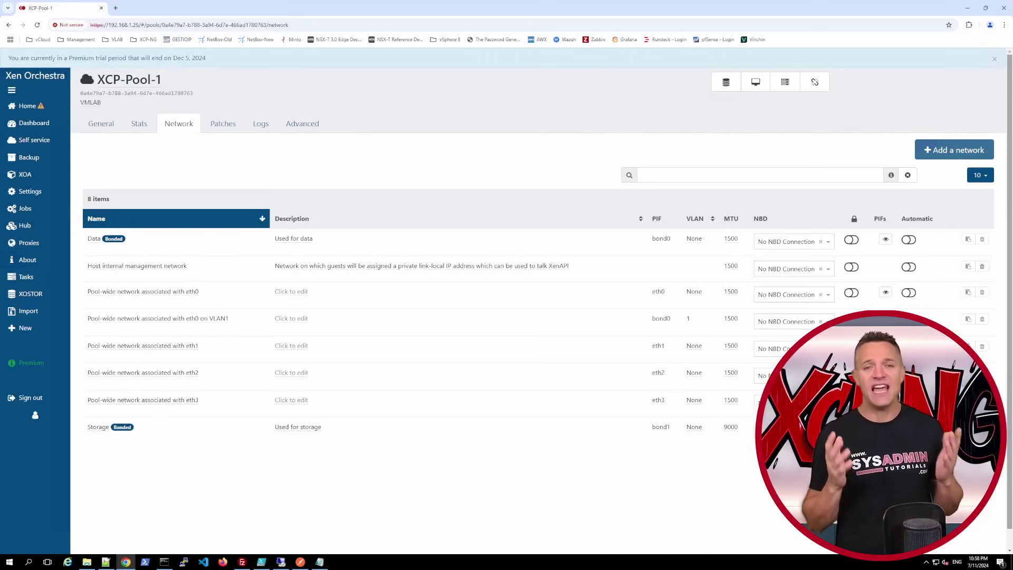
left_click(954, 150)
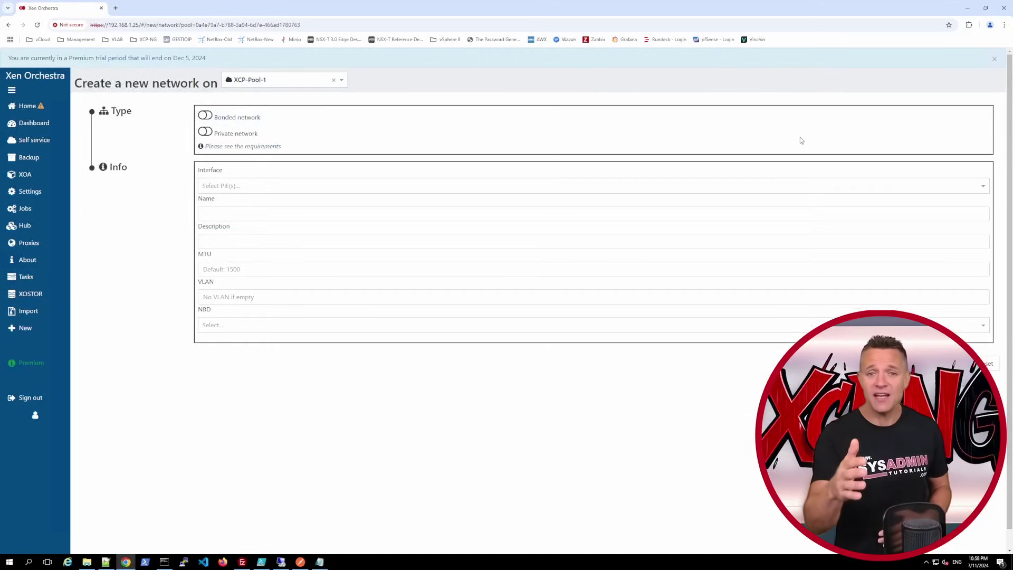
- Put the NFS network on bond1 with MTU 9000, VLAN 8 and no NBD connection
left_click(251, 186)
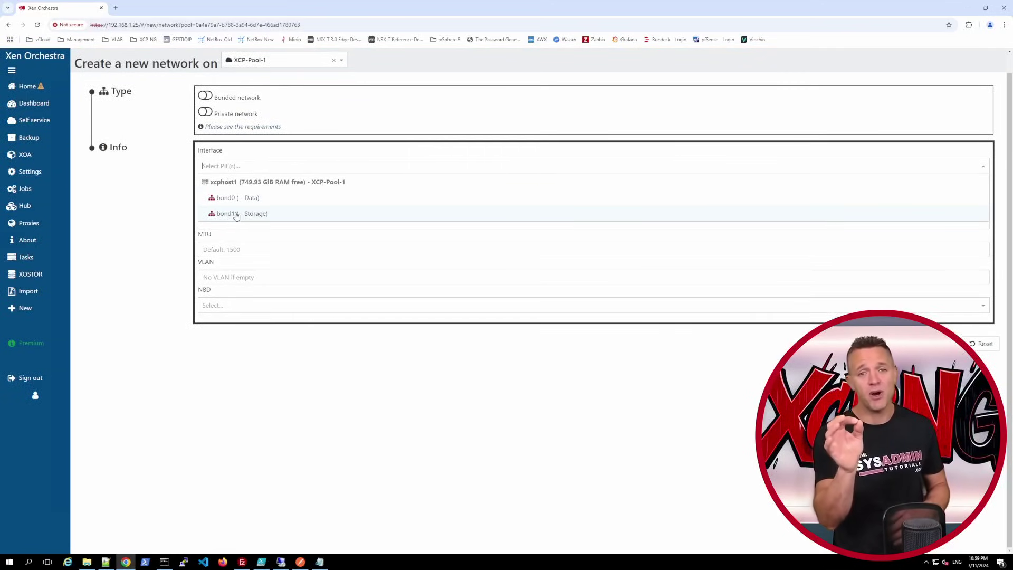
left_click(236, 215)
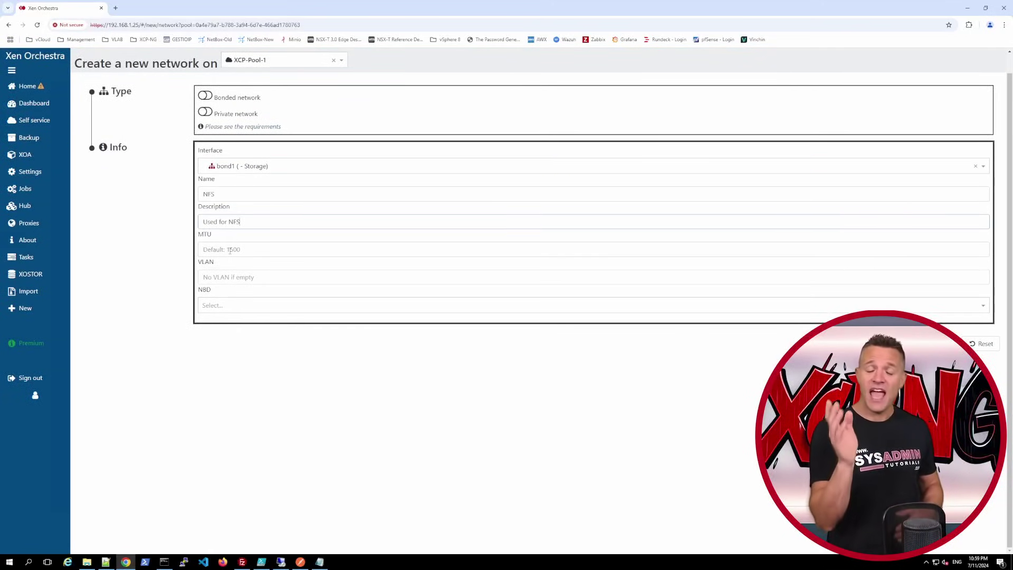
left_click(229, 251)
type("9000")
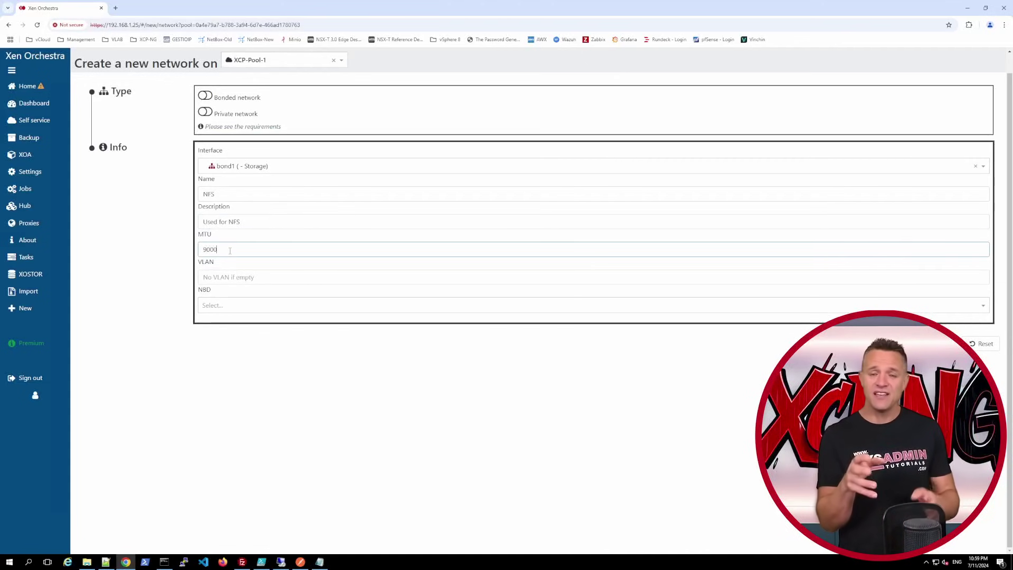
key("Tab")
type("8")
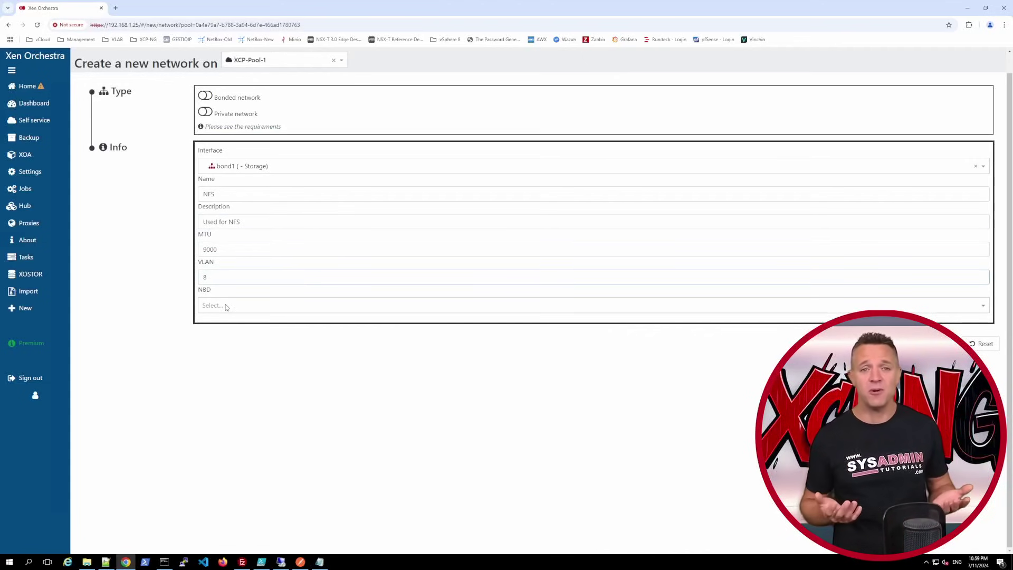
left_click(226, 306)
left_click(232, 320)
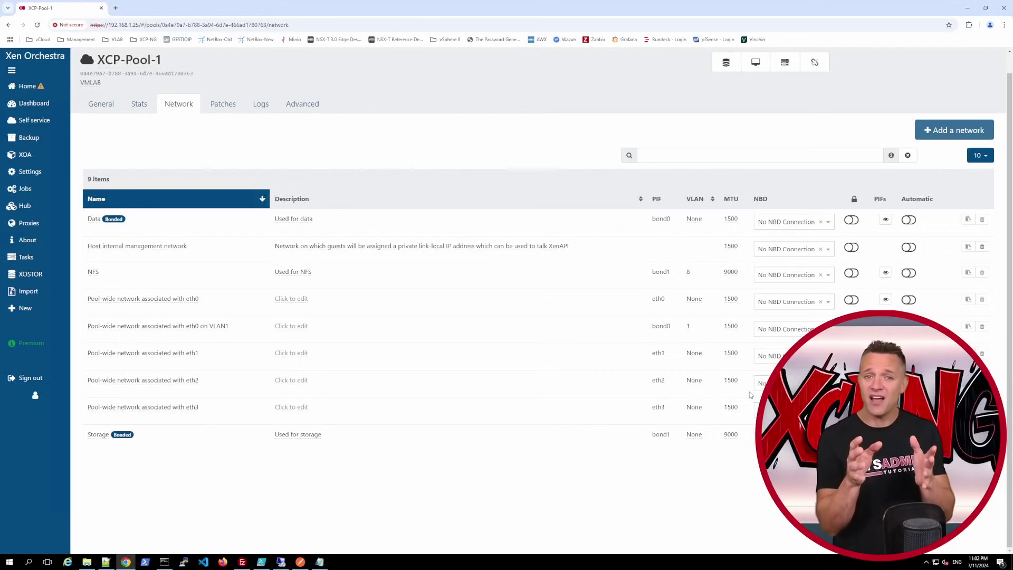
- Rename the eth0 VLAN1 network to Management
left_click(197, 326)
key("ctrl+a")
type("Management")
key("Return")
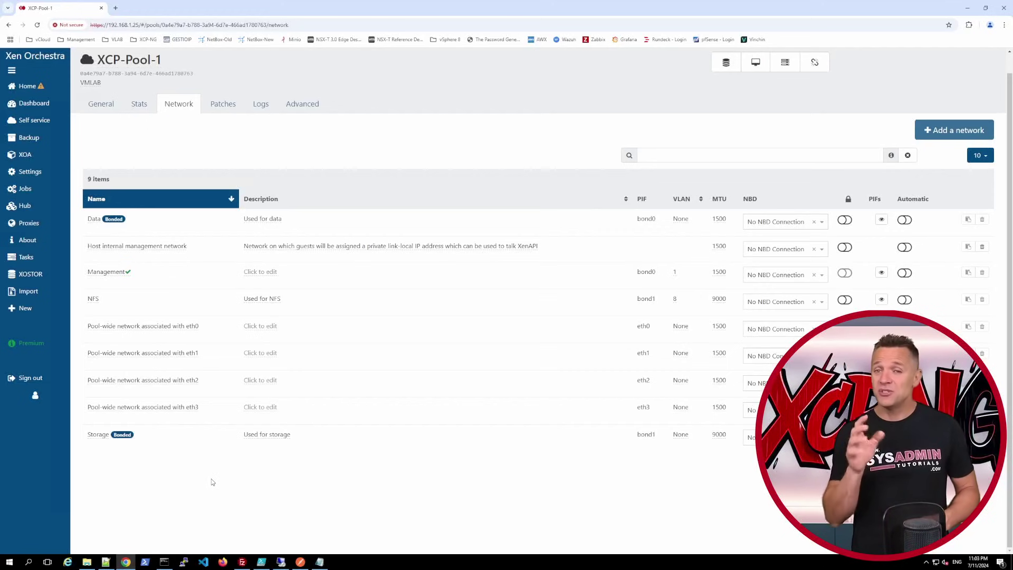
- Open xcphost1's network interfaces and the NFS interface's Mode choices
left_click(27, 86)
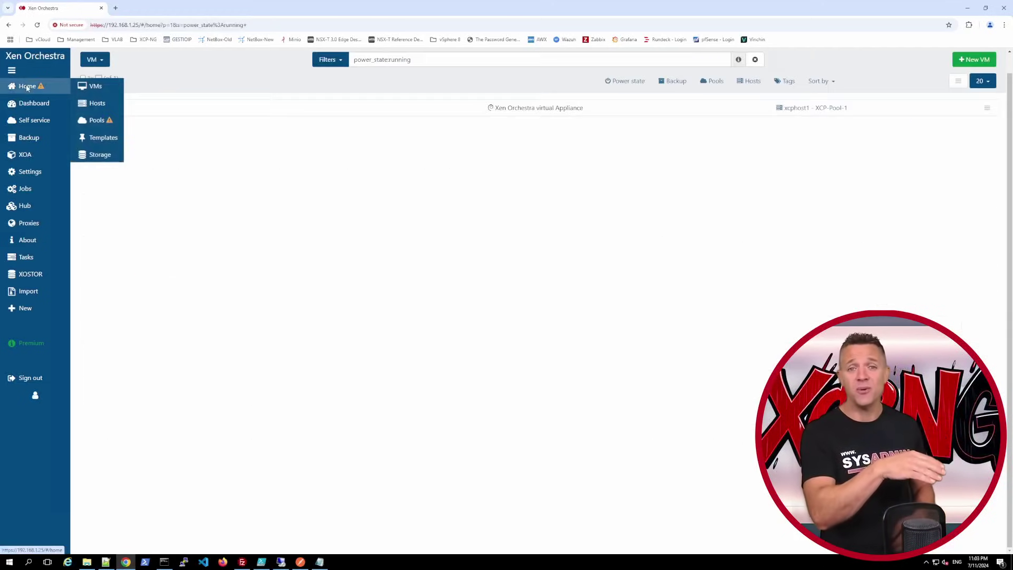
left_click(91, 108)
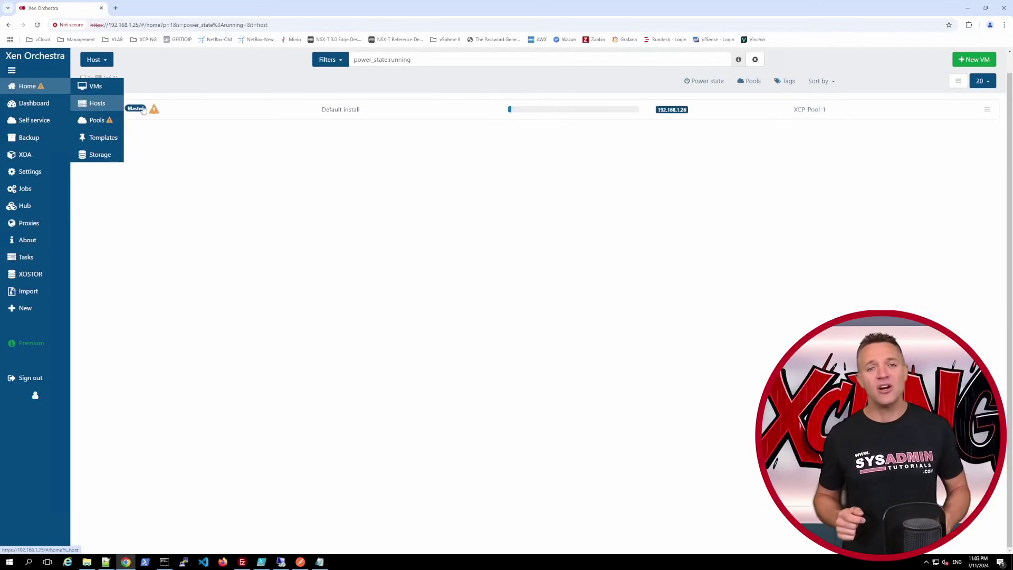
left_click(109, 109)
left_click(222, 113)
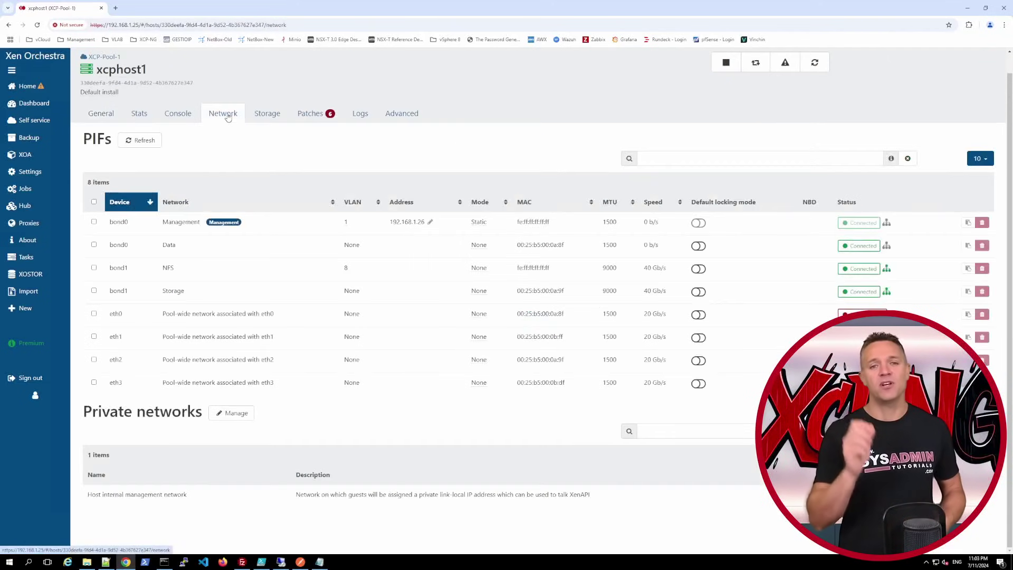
left_click(479, 267)
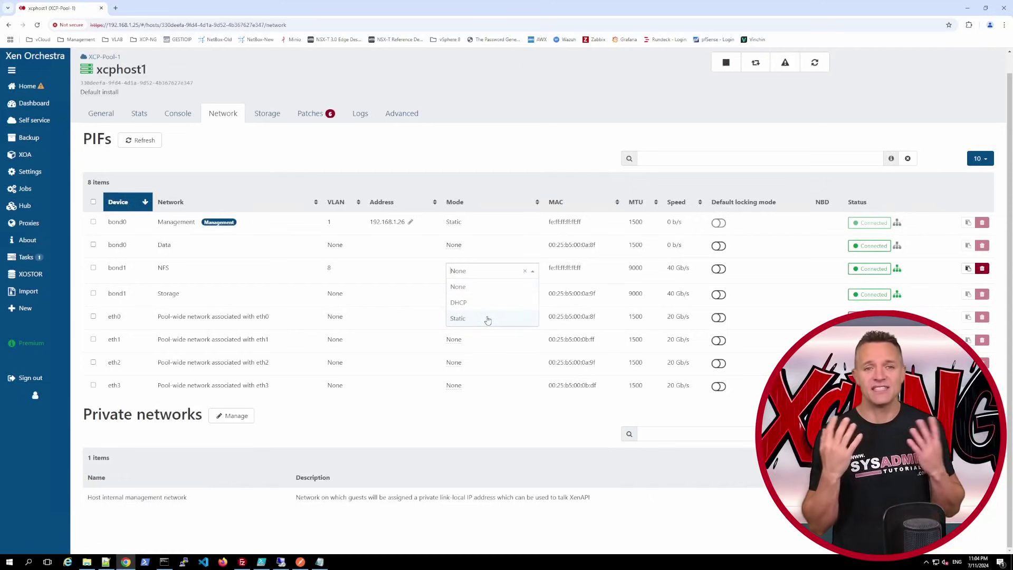
- Set the NFS interface to static 192.168.8.25, netmask 255.255.255.0, then open the host console
left_click(488, 319)
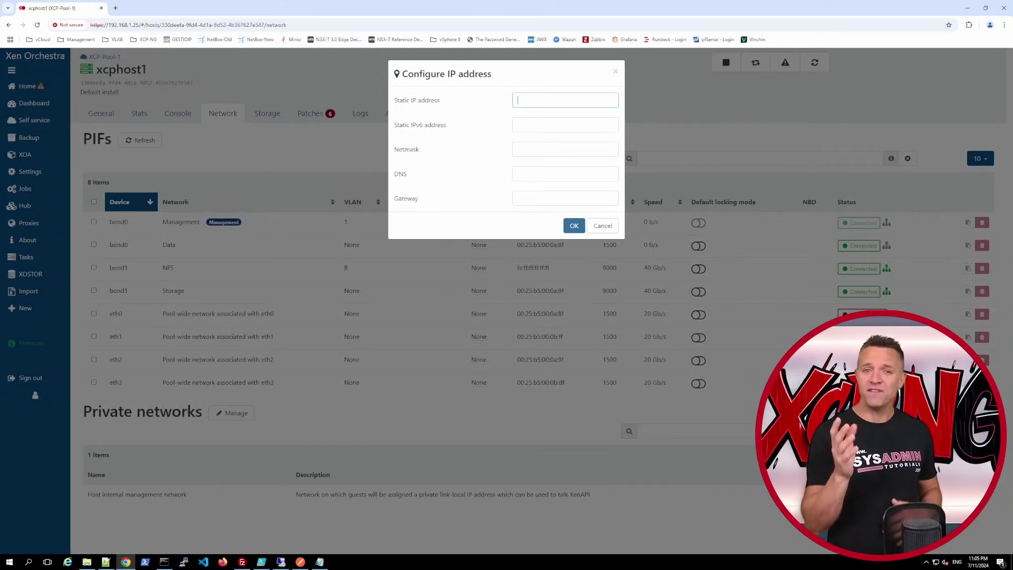
type("192.1")
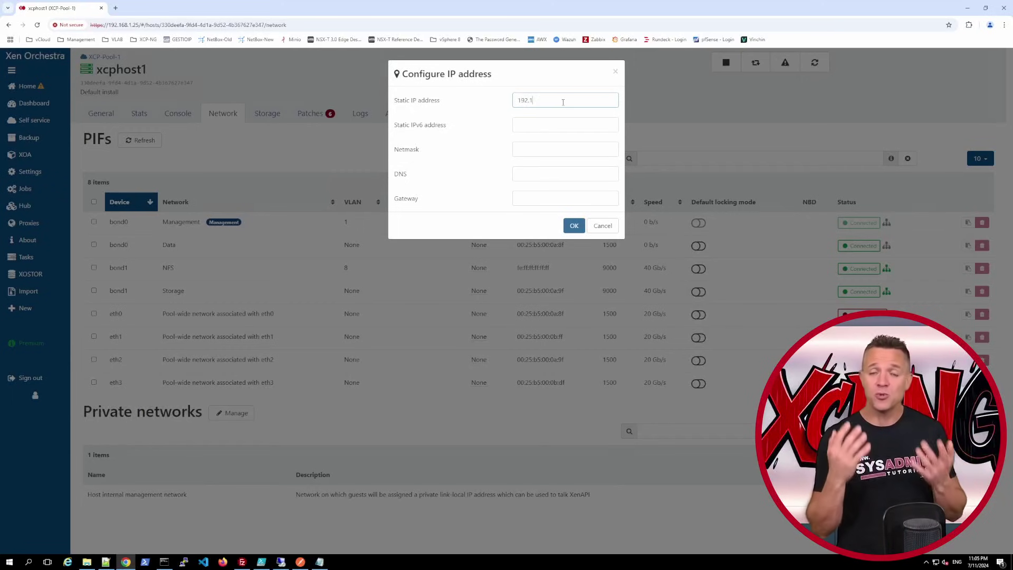
type("68.")
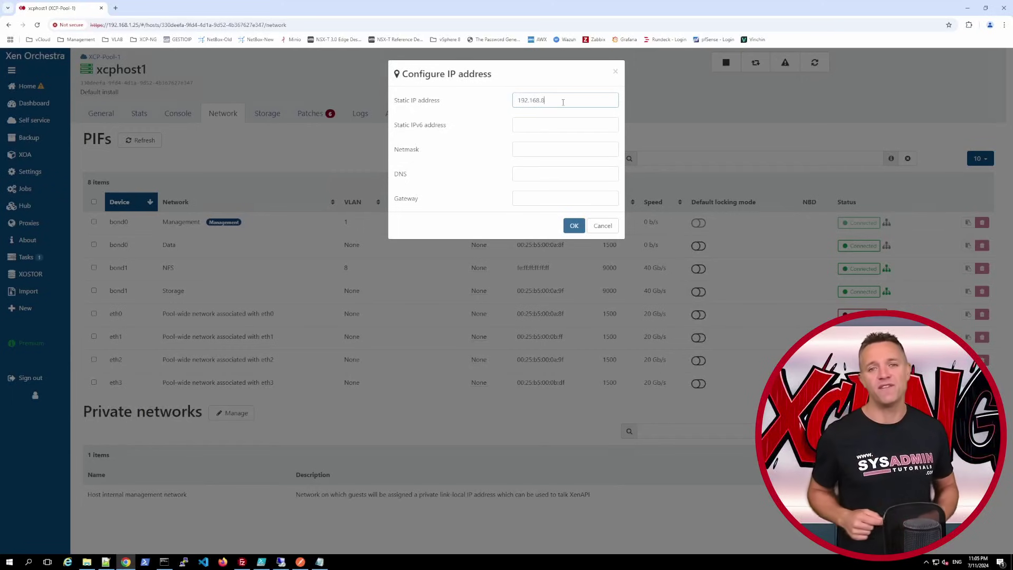
type("8.25")
key("Tab")
key("Tab")
type("255.255.255")
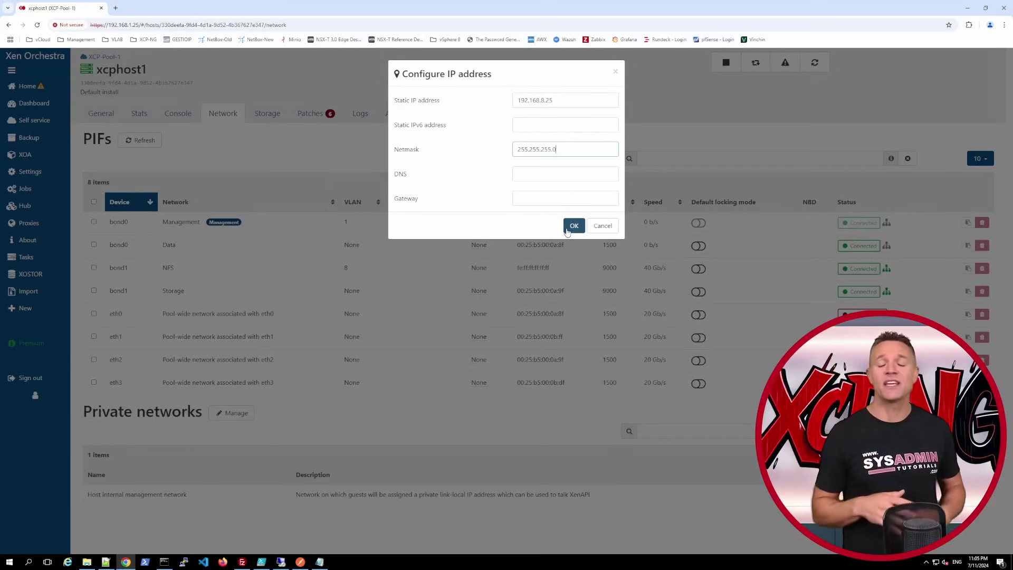
left_click(567, 227)
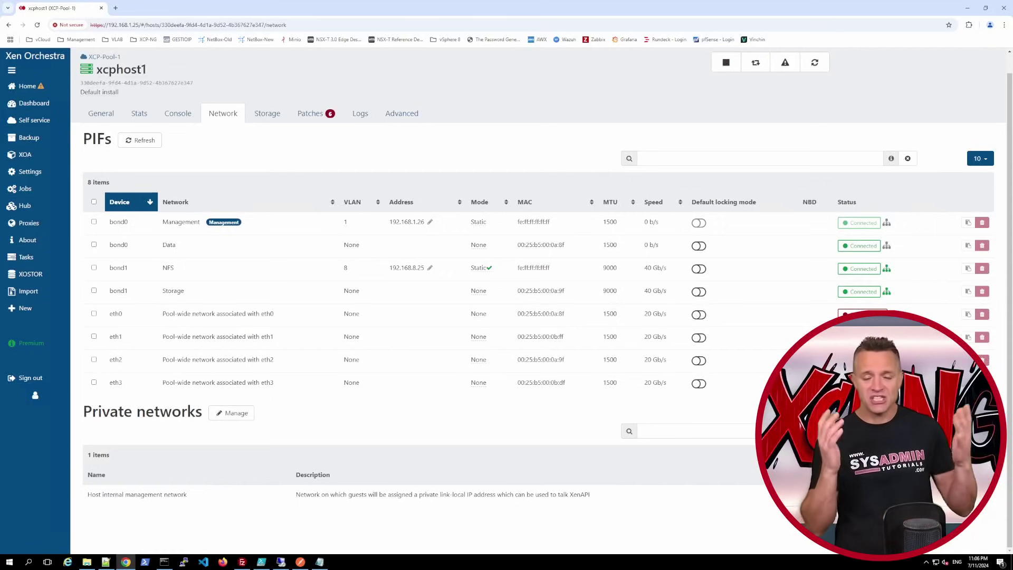
left_click(179, 116)
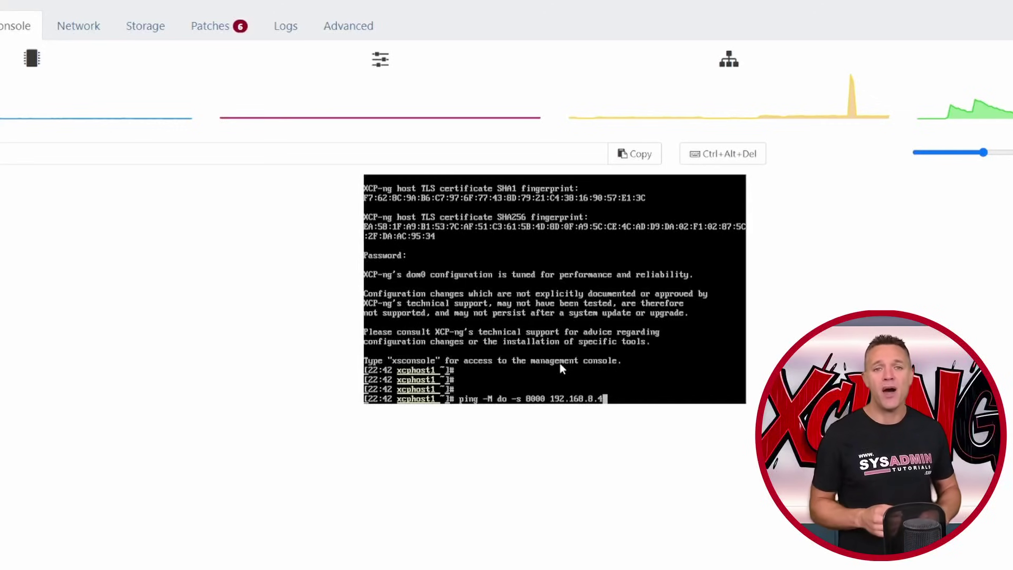
- Run 'ping -M do -s 8000 192.168.8.4' in the host console to verify jumbo frames
key("Return")
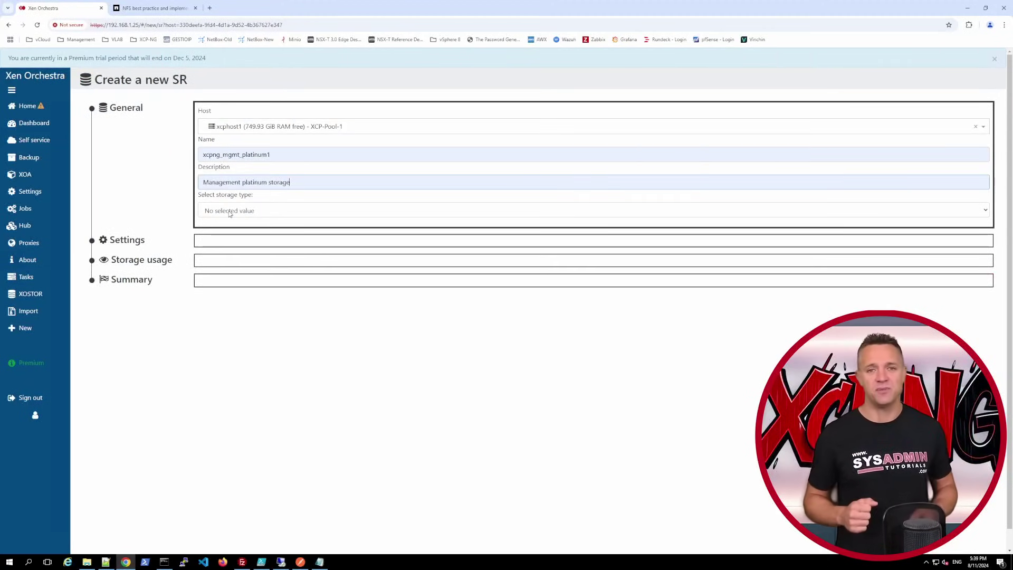
- Create NFS SR xcpng_mgmt_platinum1 from a 192.168.8.4 export, mounted with option 'hard'
left_click(229, 213)
left_click(231, 292)
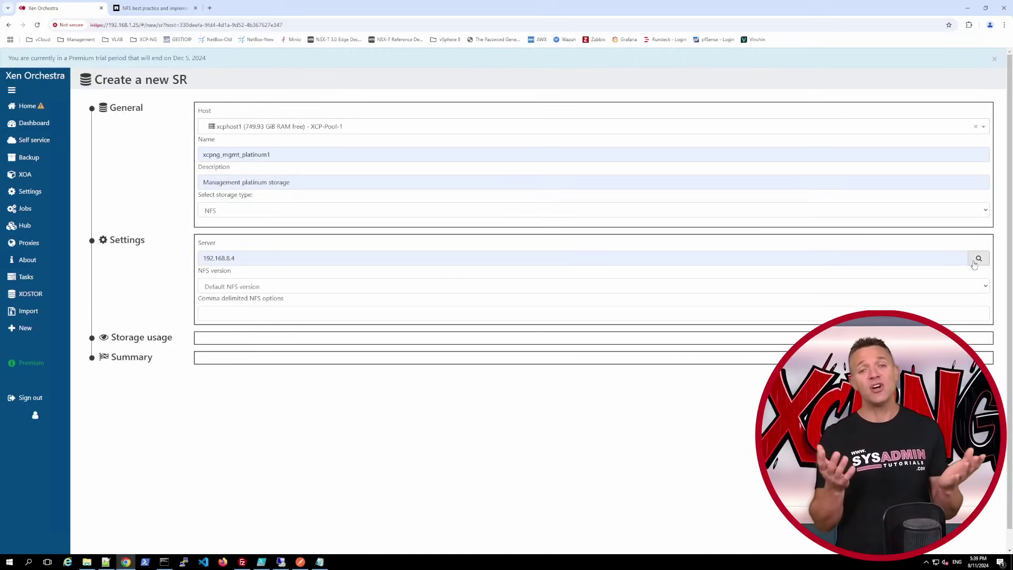
left_click(978, 258)
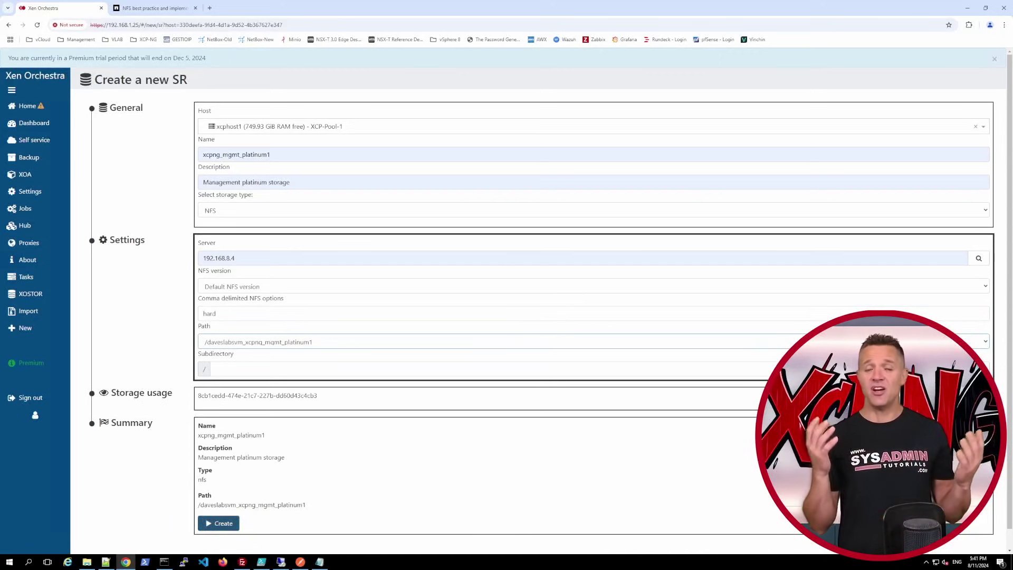
left_click(219, 523)
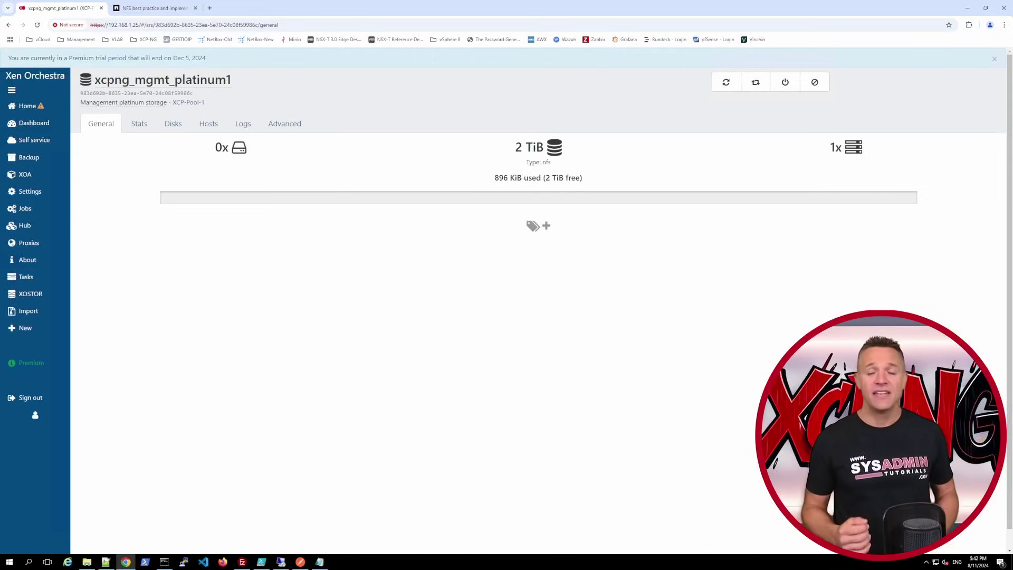
- Return to the Home list of running VMs, where the XOA appliance appears
left_click(27, 106)
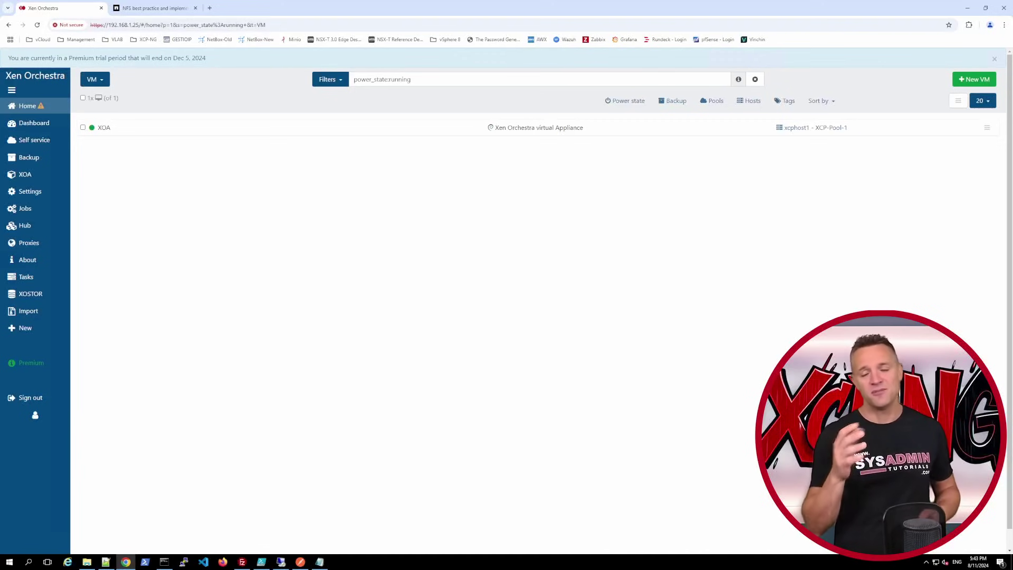
- Migrate XOA's 20 GiB root disk to xcpng_mgmt_platinum1, then open that SR's page
left_click(112, 133)
left_click(262, 133)
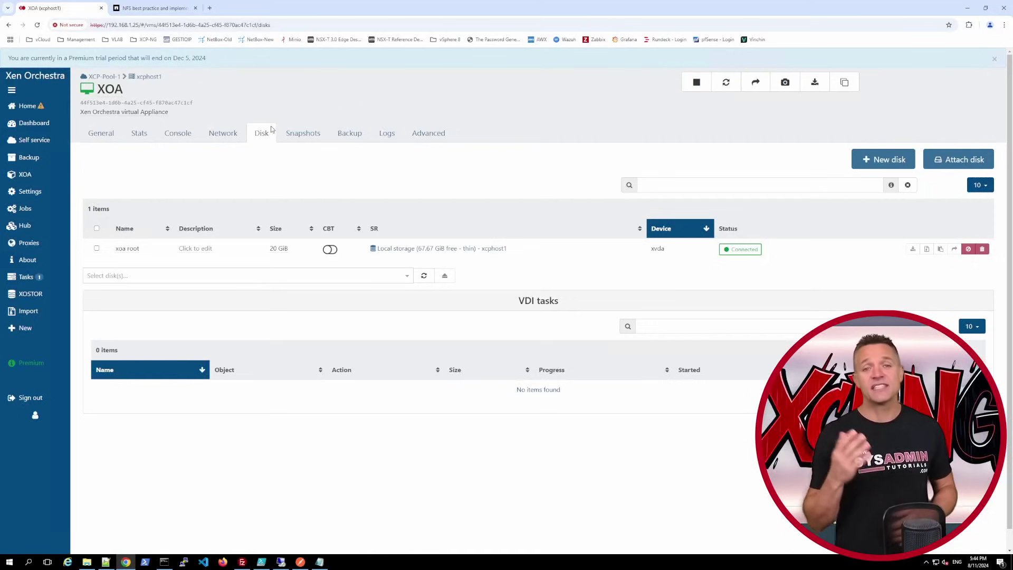
left_click(97, 248)
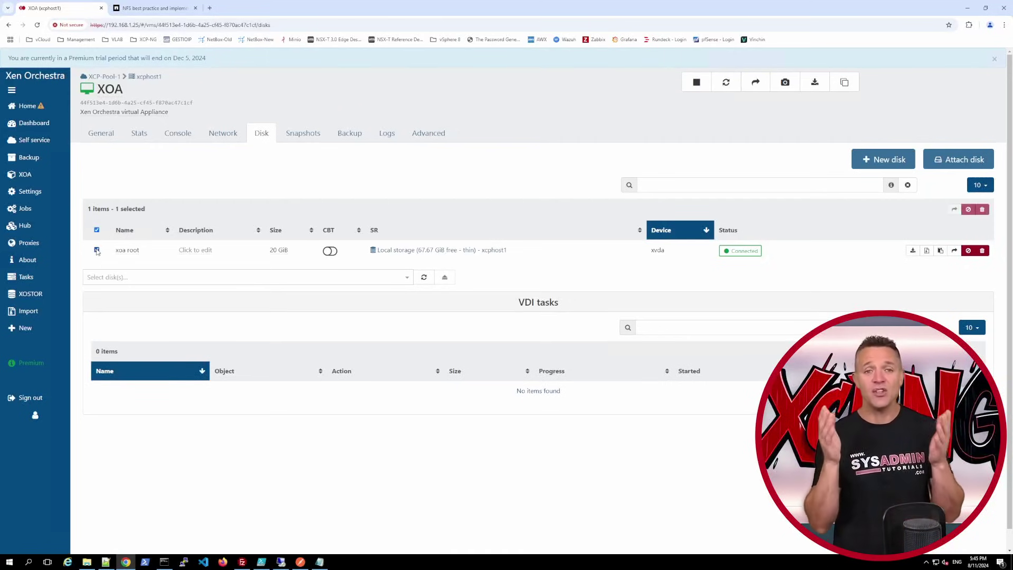
left_click(954, 251)
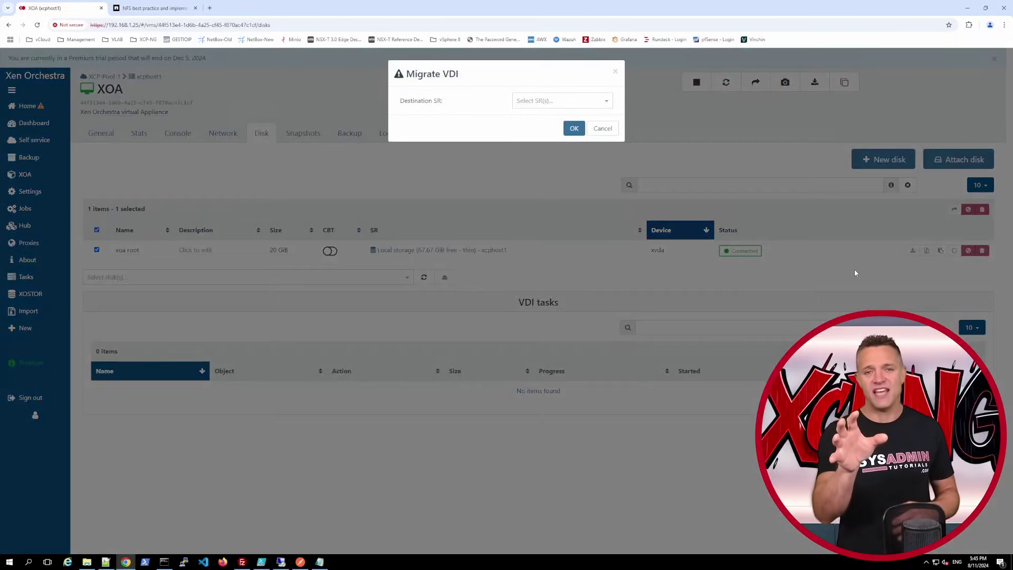
left_click(612, 104)
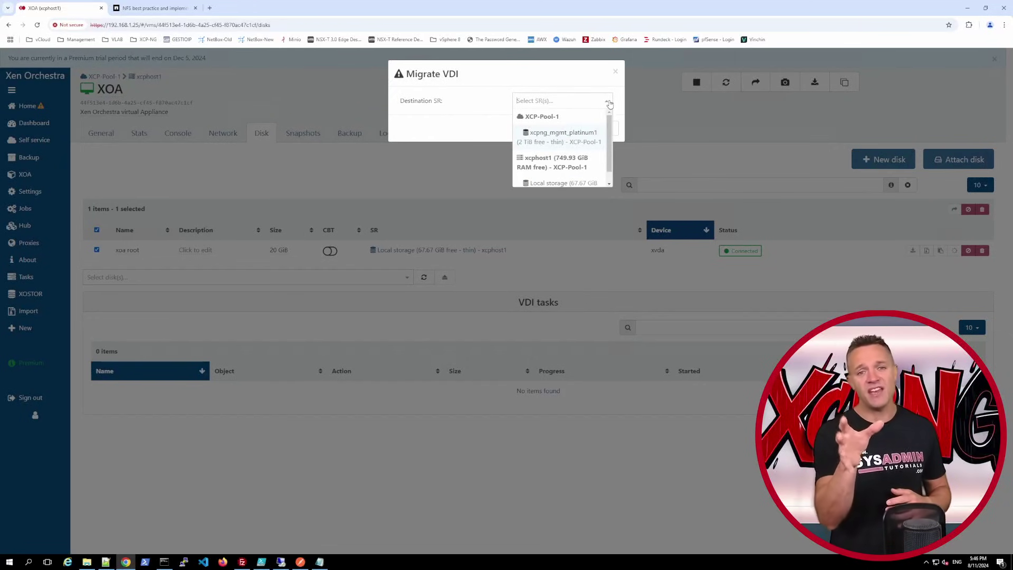
left_click(561, 136)
left_click(578, 129)
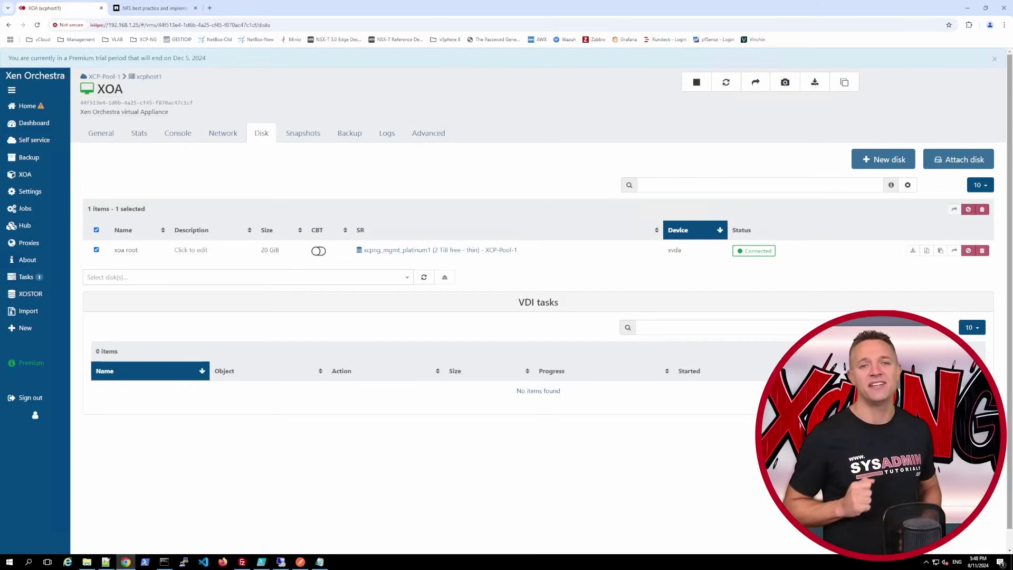
left_click(408, 250)
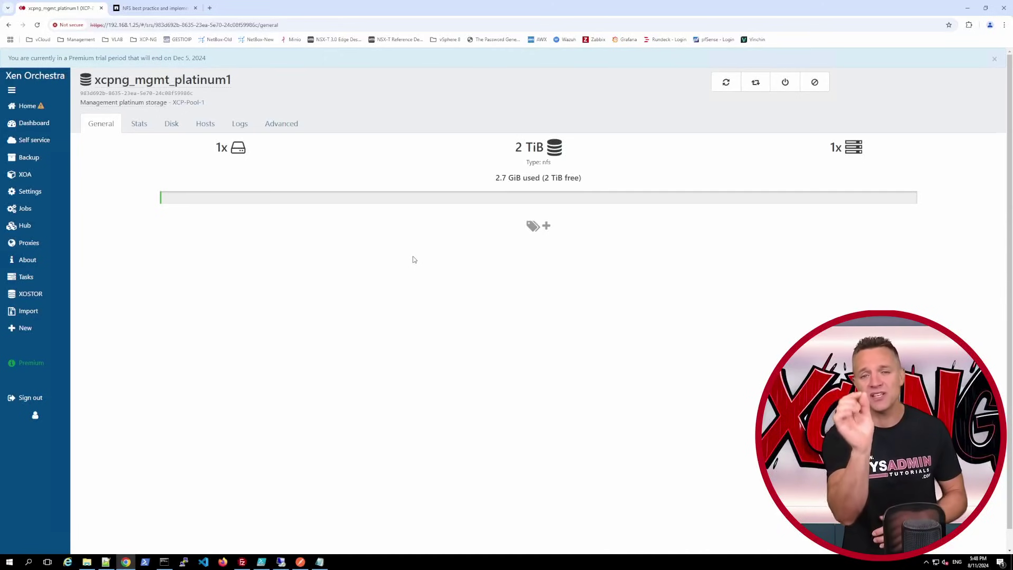
- Browse the SR's Stats, Disks, Hosts, Logs and Advanced tabs
left_click(139, 126)
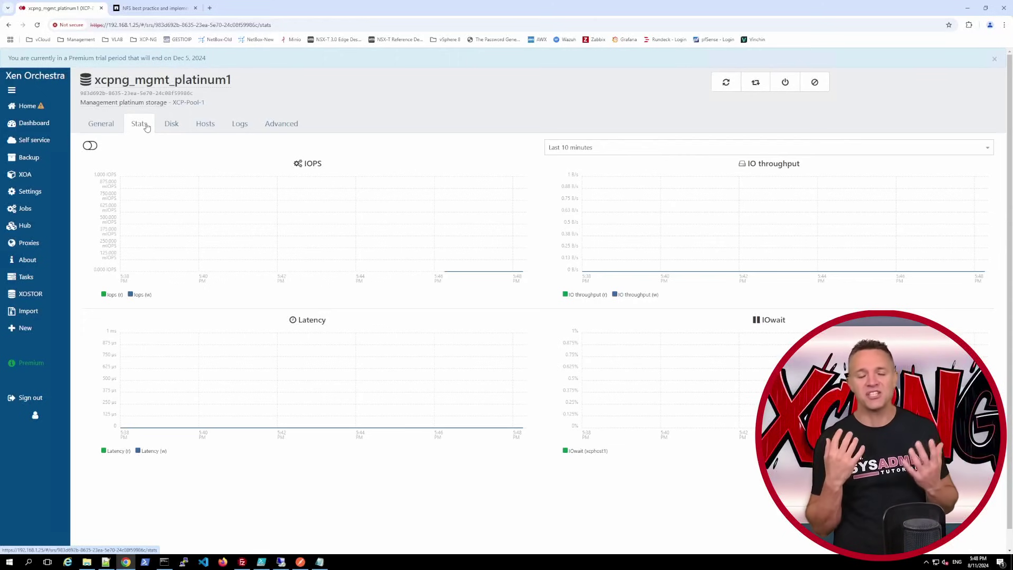
left_click(167, 126)
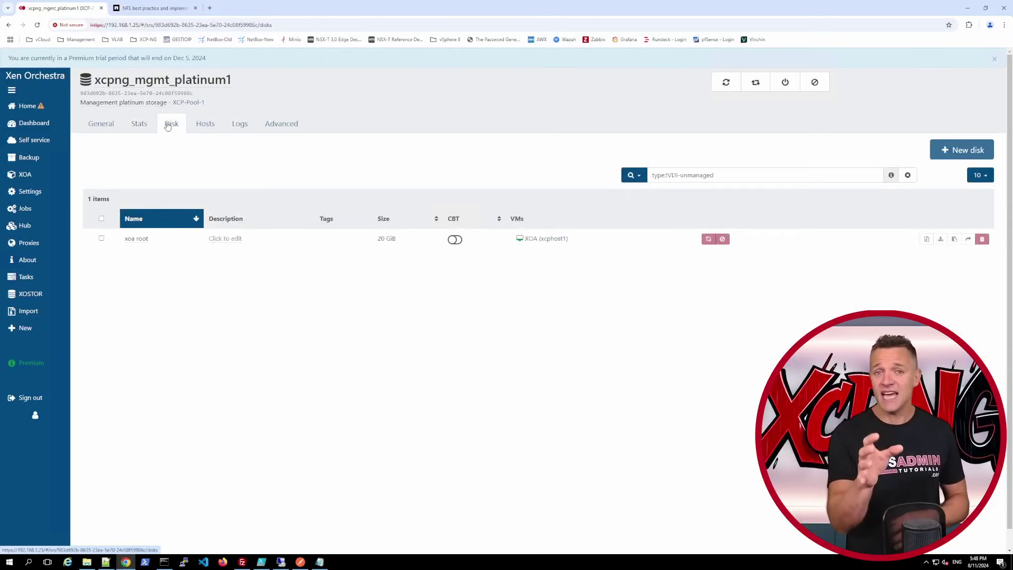
left_click(201, 125)
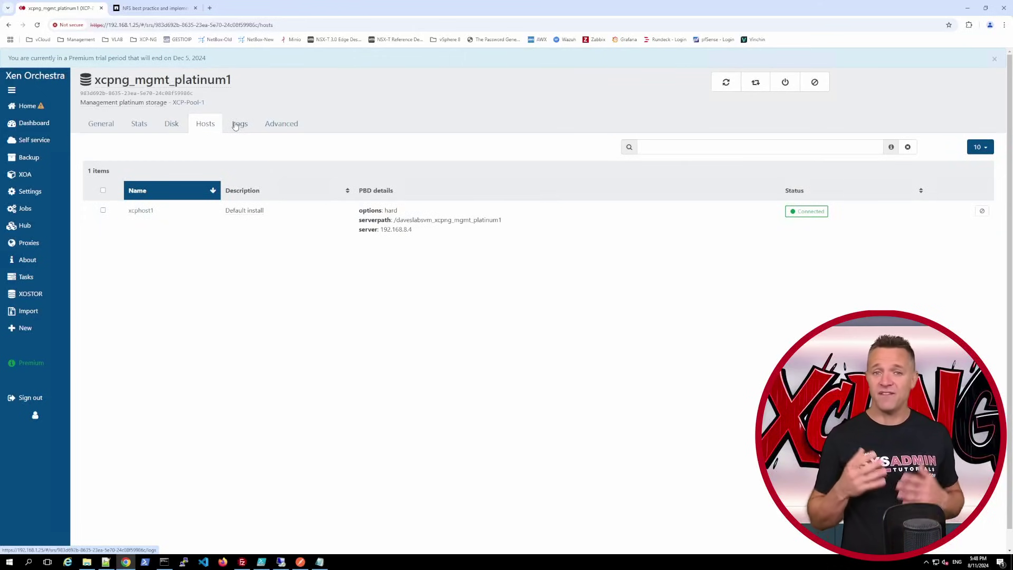
left_click(238, 125)
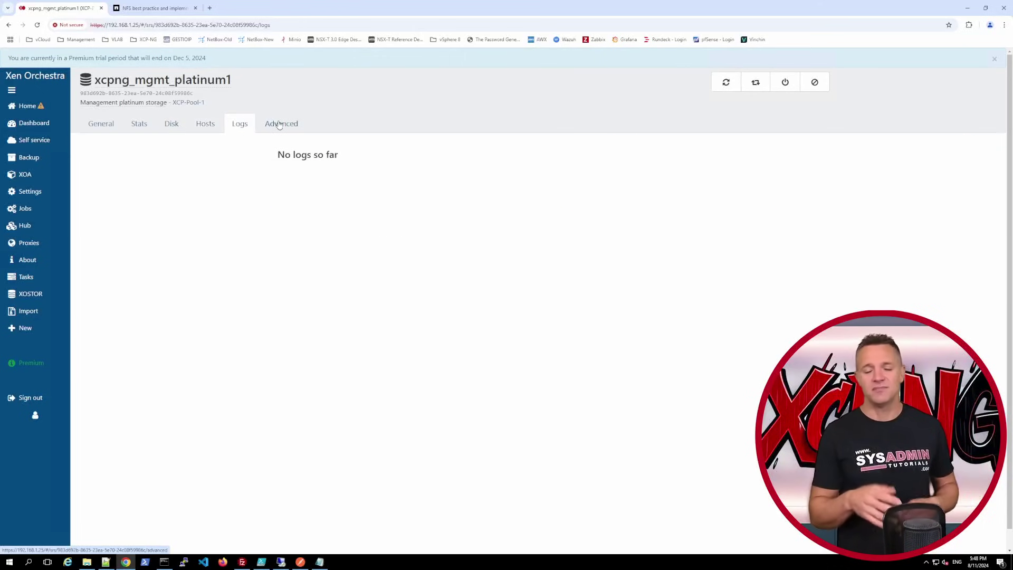
left_click(279, 124)
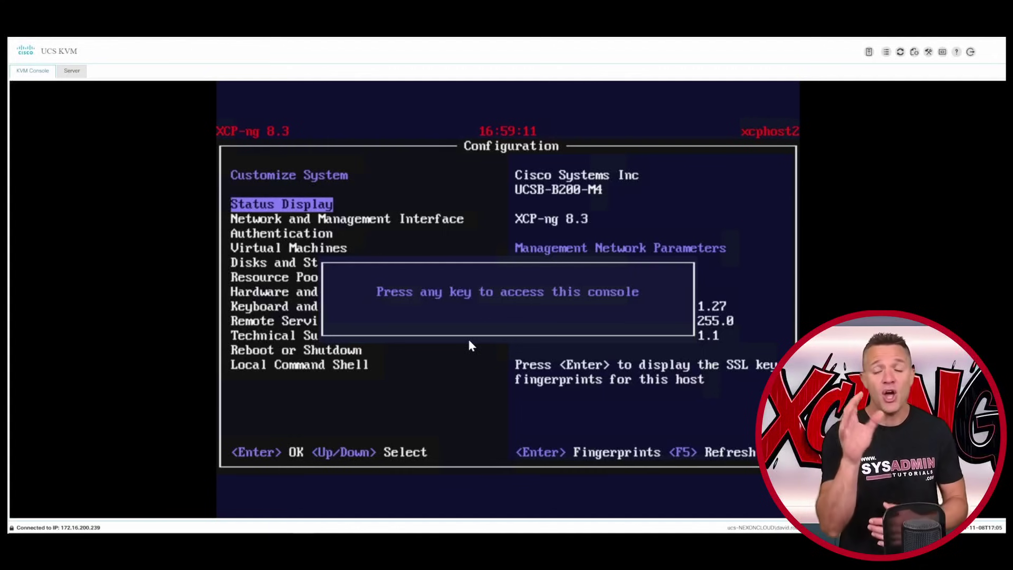
- Join xcphost2 to the pool with master 192.168.1.26, using root and its password
key("Return")
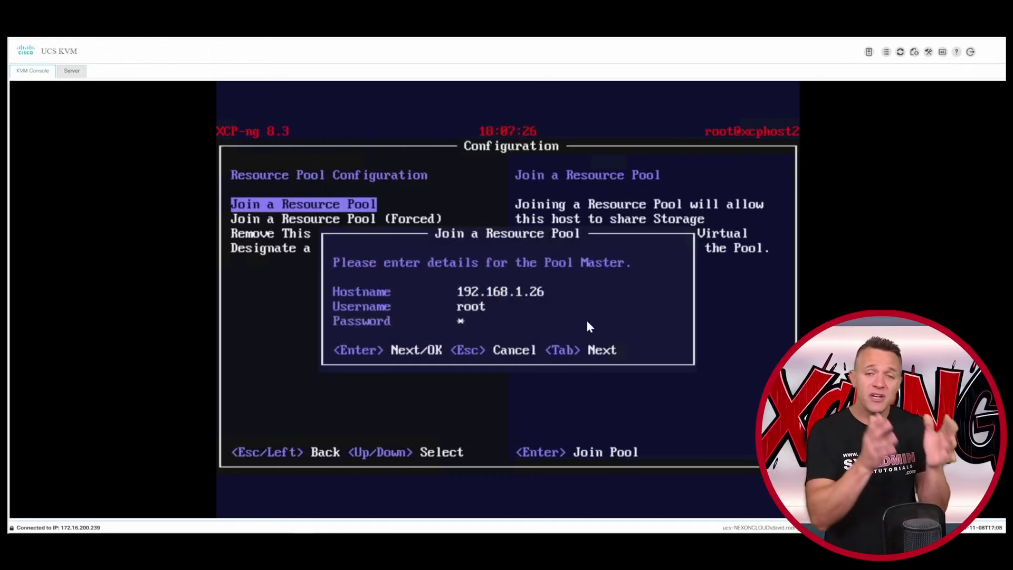
type("*********")
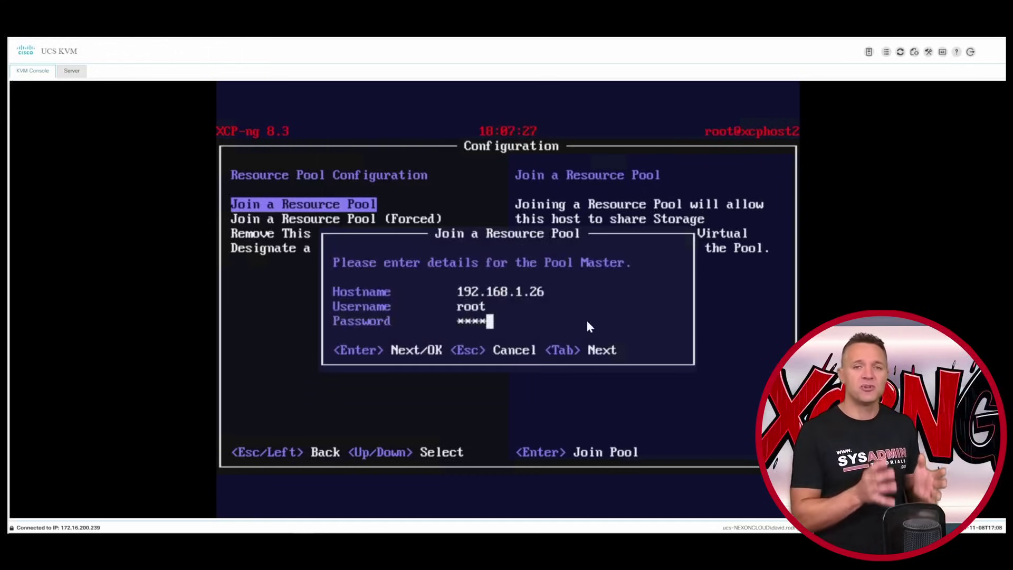
type("**")
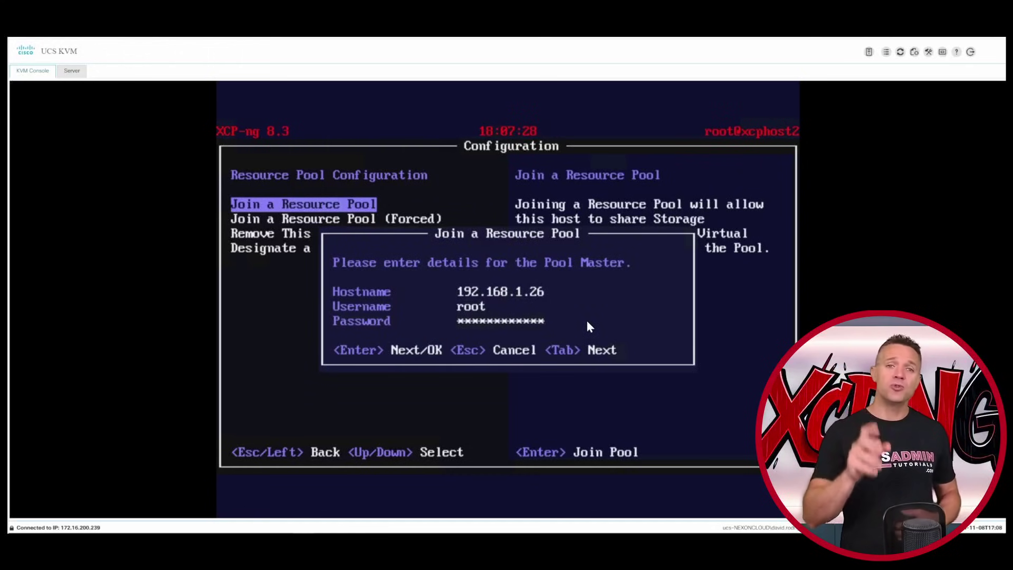
key("Return")
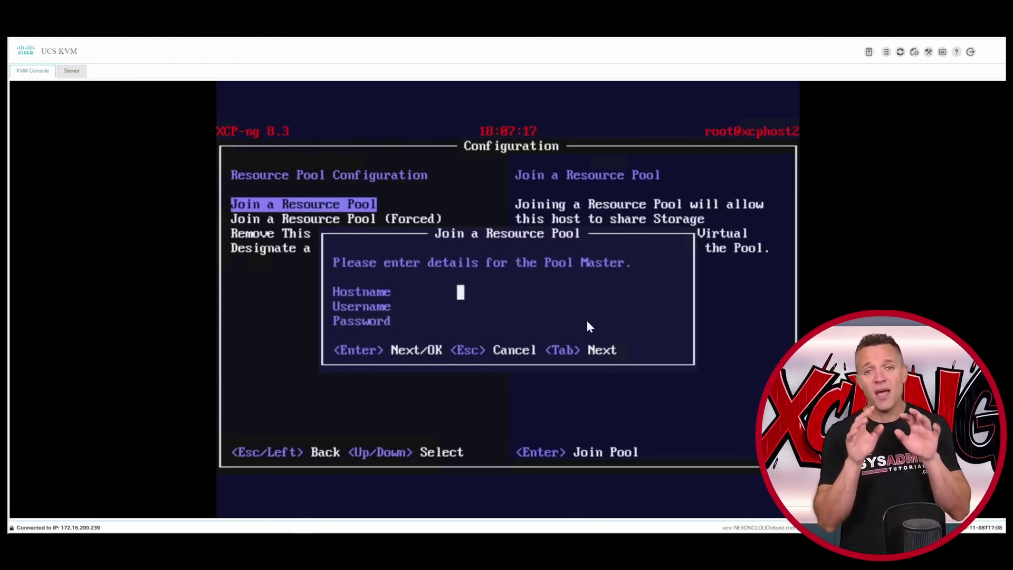
type("192.168")
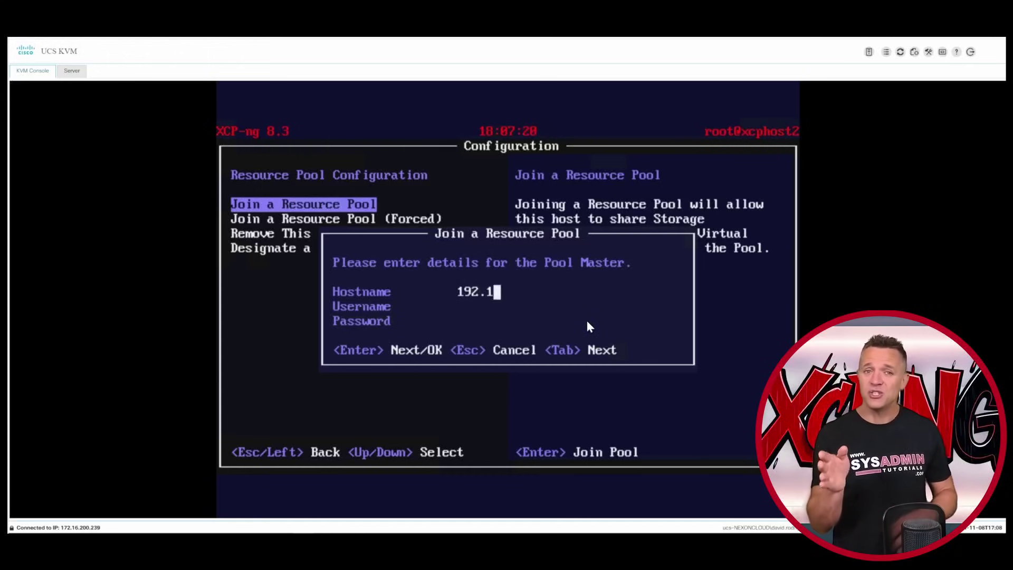
type(".1.")
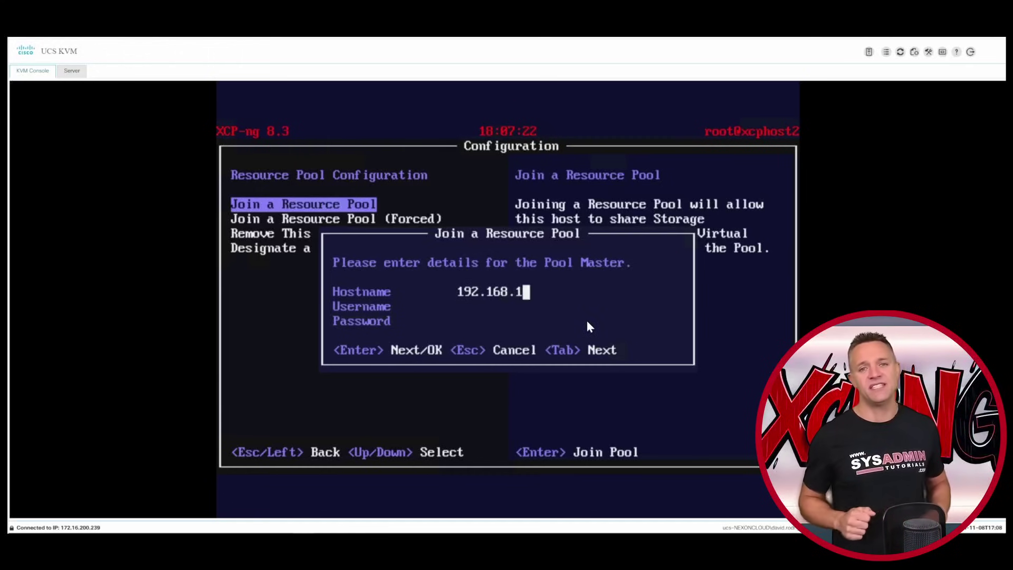
type("26")
key("Tab")
type("root")
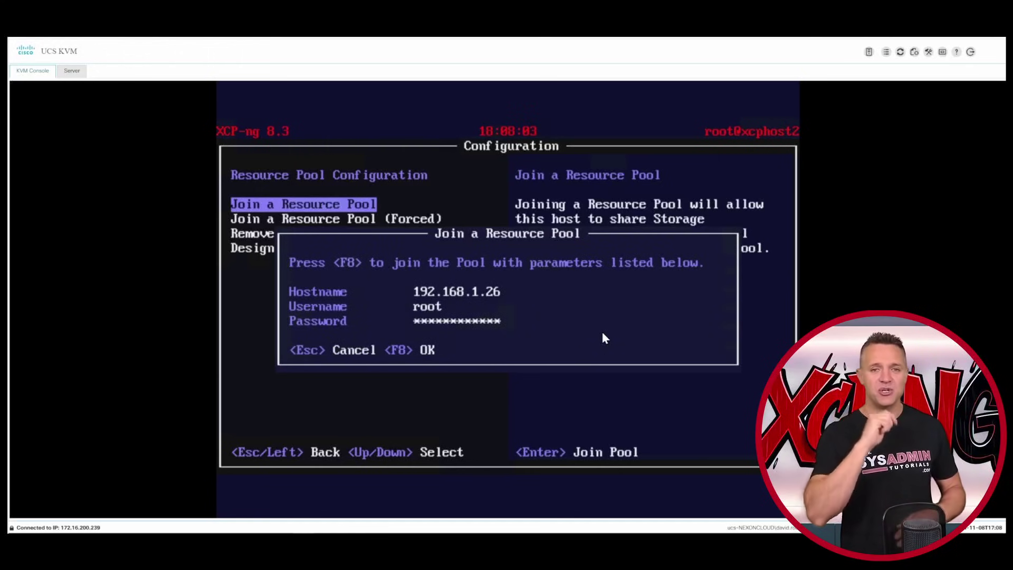
key("F8")
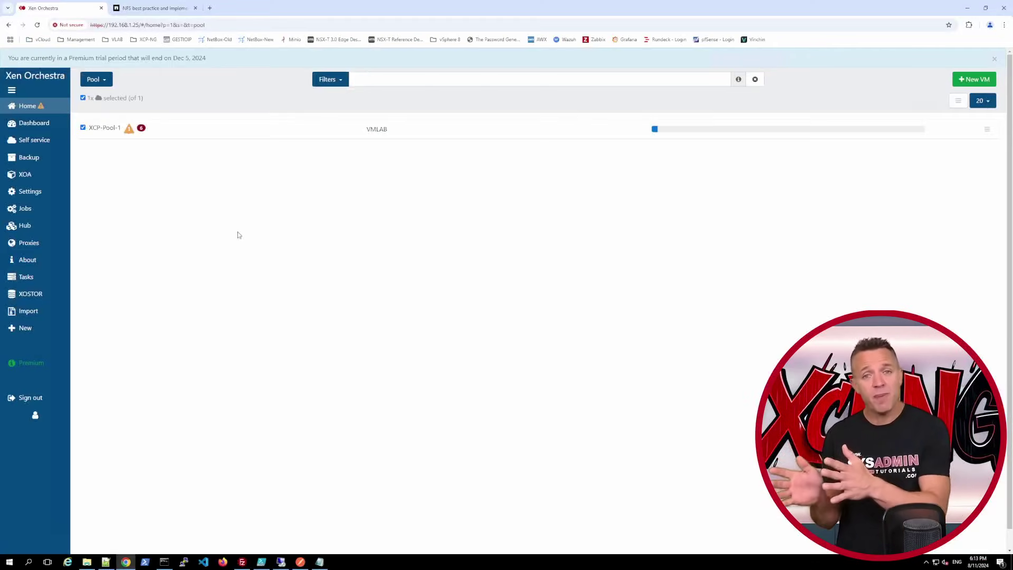
- Give xcphost2's NFS interface the static address 192.168.8.27 with a netmask
mouse_move(34, 106)
left_click(96, 123)
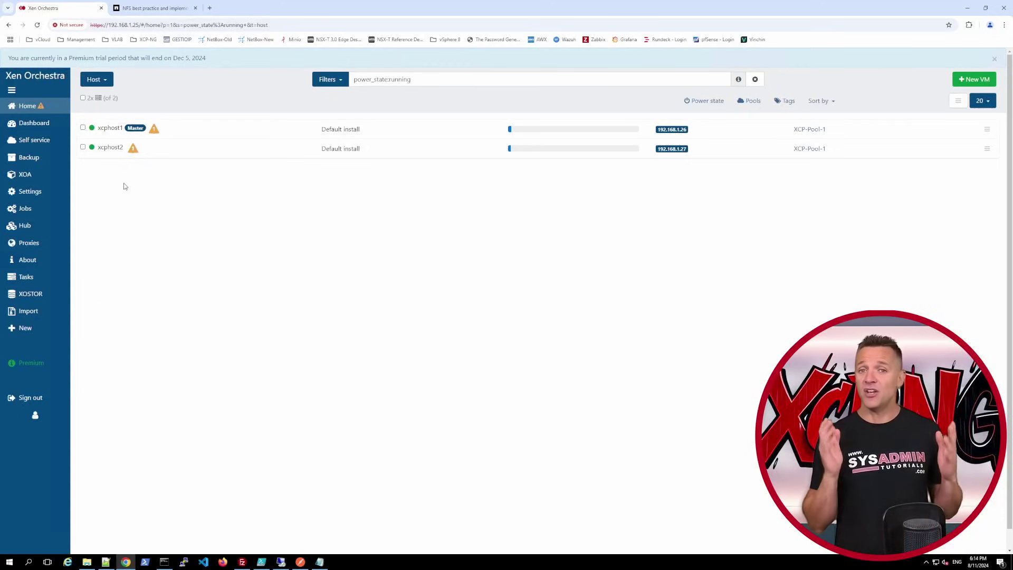
left_click(110, 150)
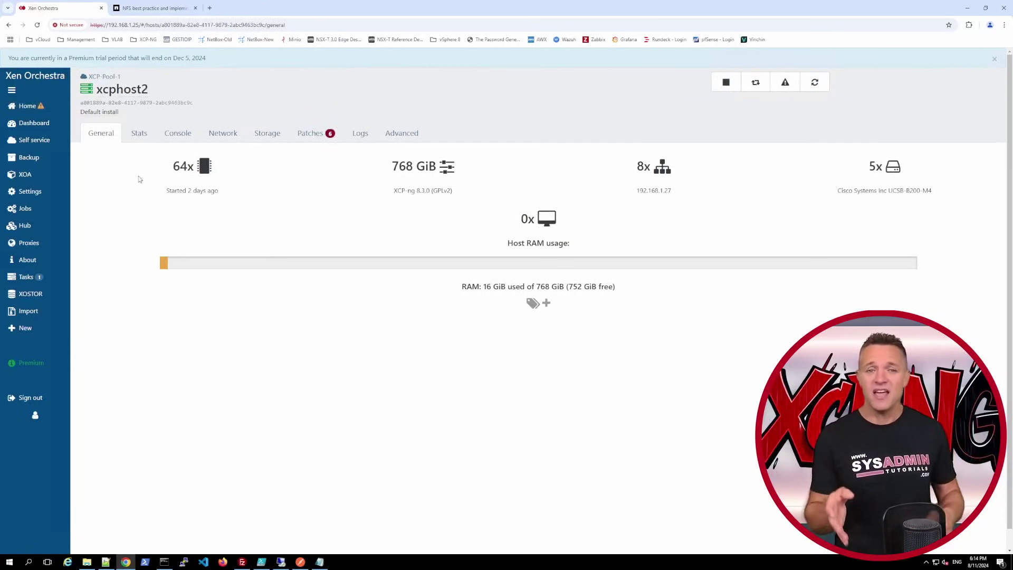
left_click(230, 134)
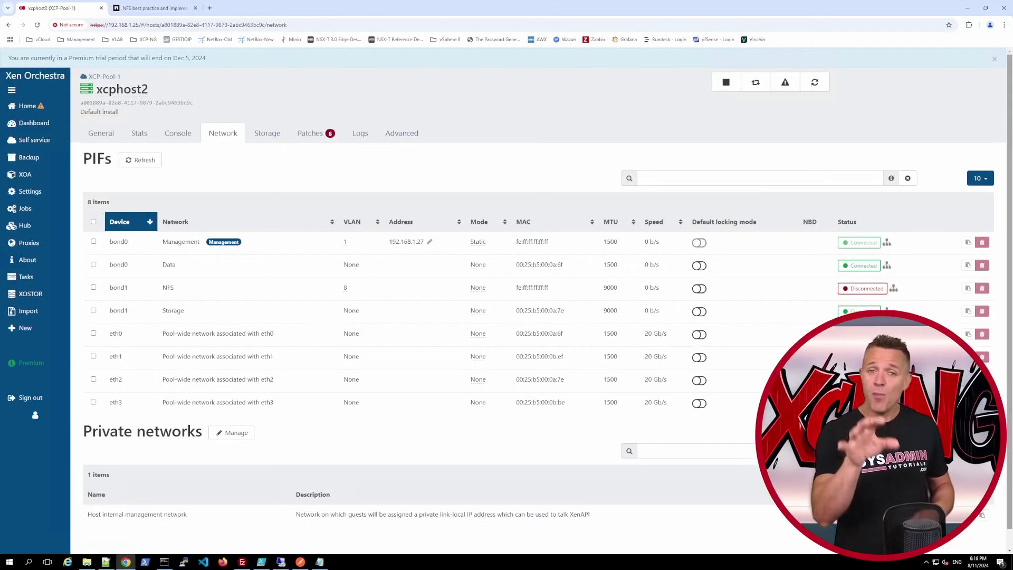
left_click(478, 288)
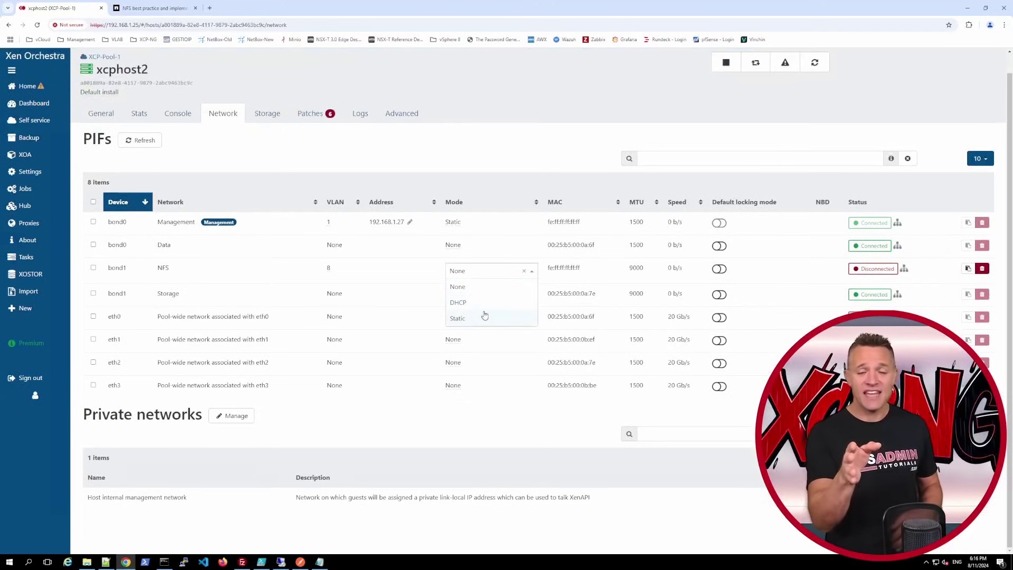
left_click(471, 318)
key("Tab")
key("Tab")
type("2")
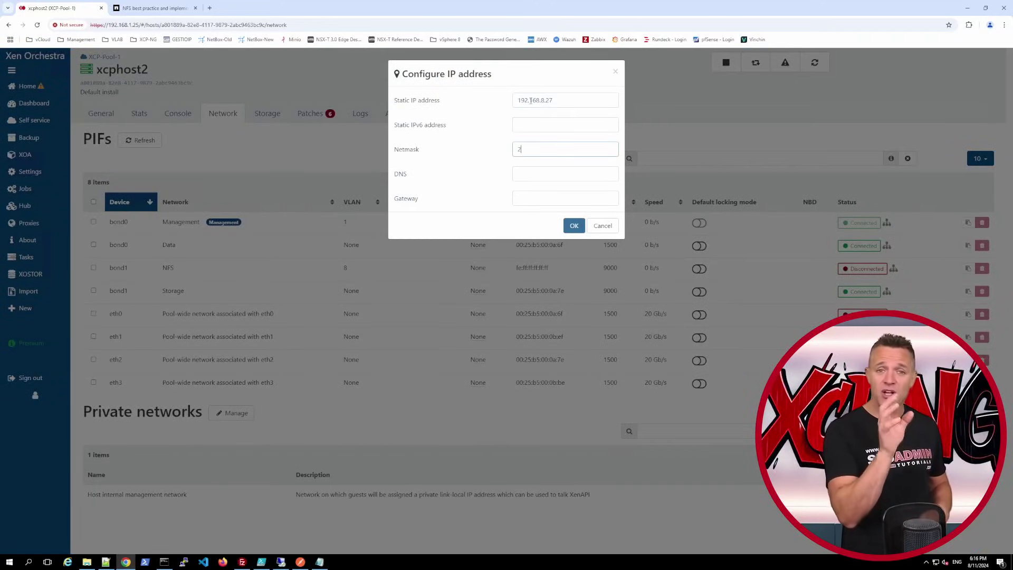
type("55.255.255.09")
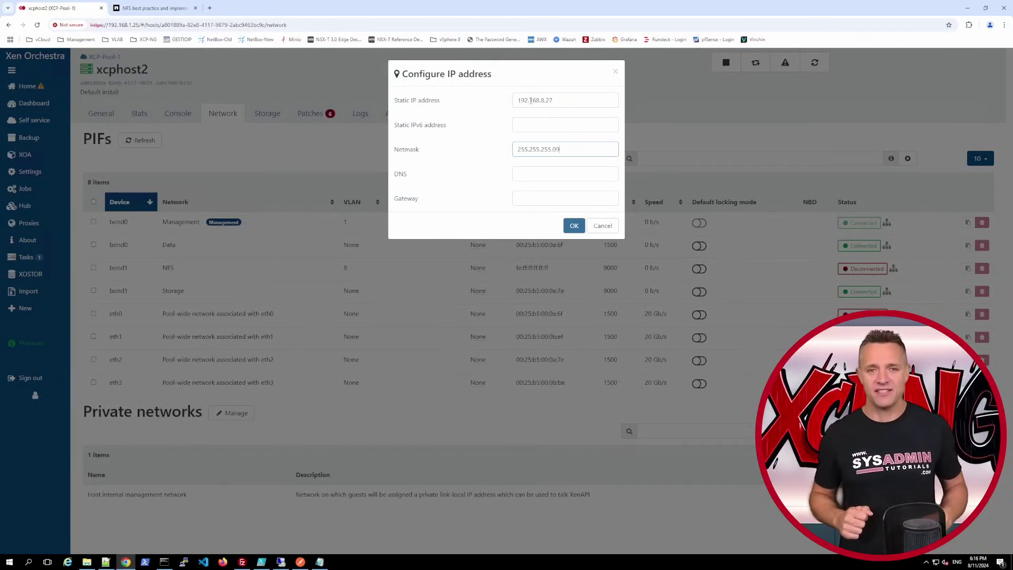
key("Return")
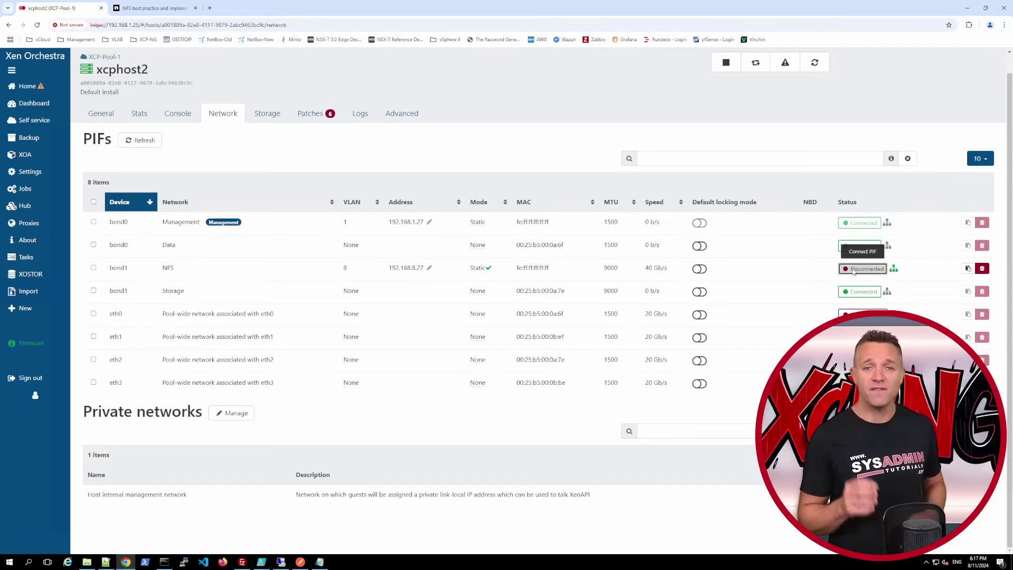
- Connect the NFS interface and show xcphost2's storage list
left_click(854, 270)
left_click(574, 122)
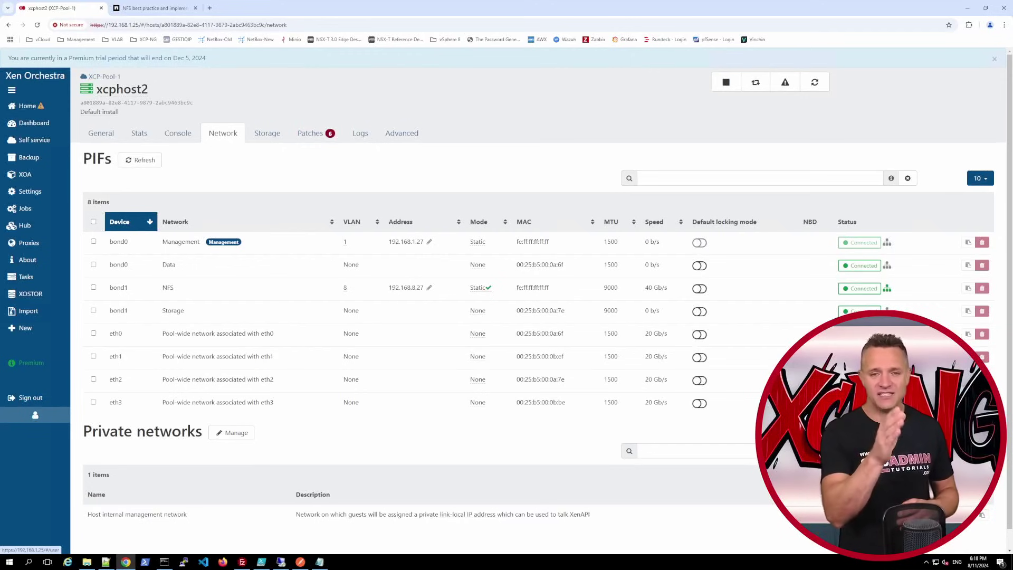
left_click(267, 133)
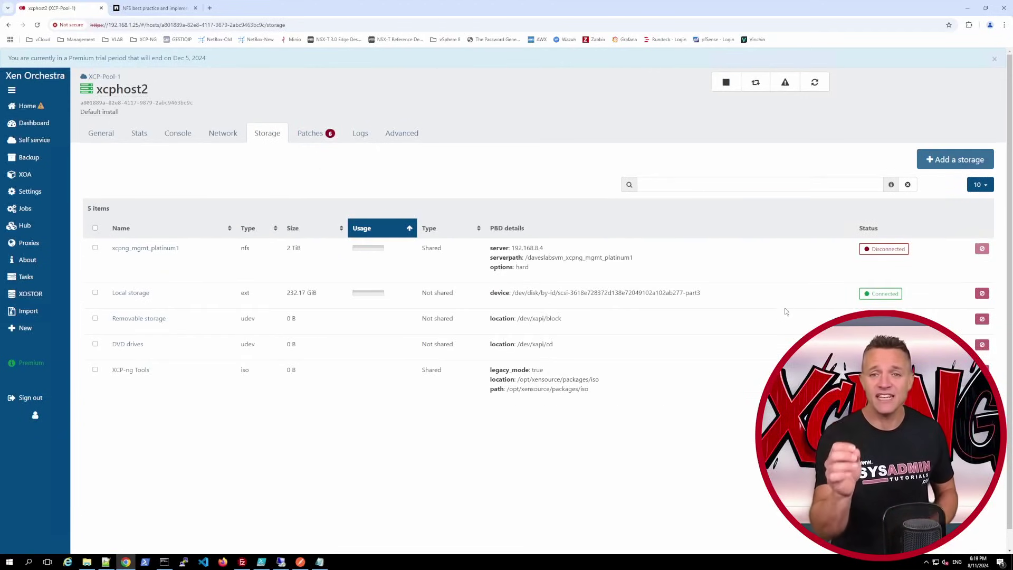
- Plug xcpng_mgmt_platinum1 on xcphost2 so its status reads Connected
left_click(877, 250)
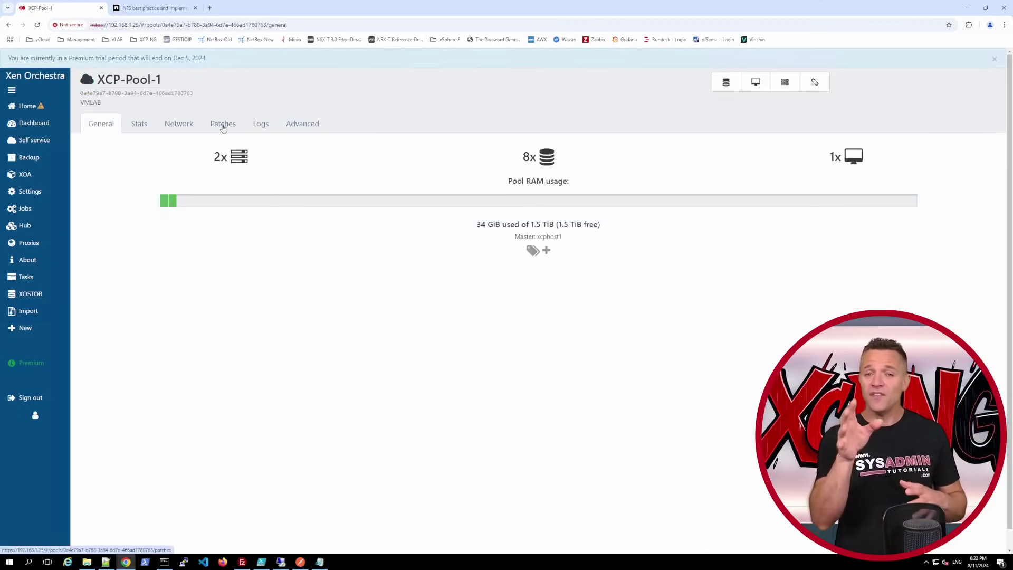
- Review XCP-Pool-1's six missing patches and launch a Rolling pool update
left_click(223, 126)
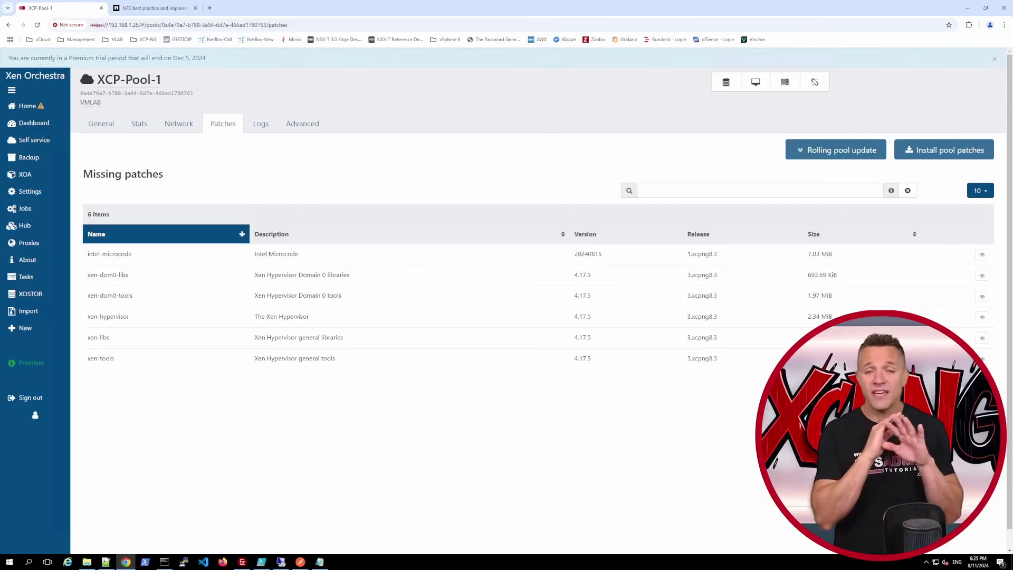
left_click(823, 152)
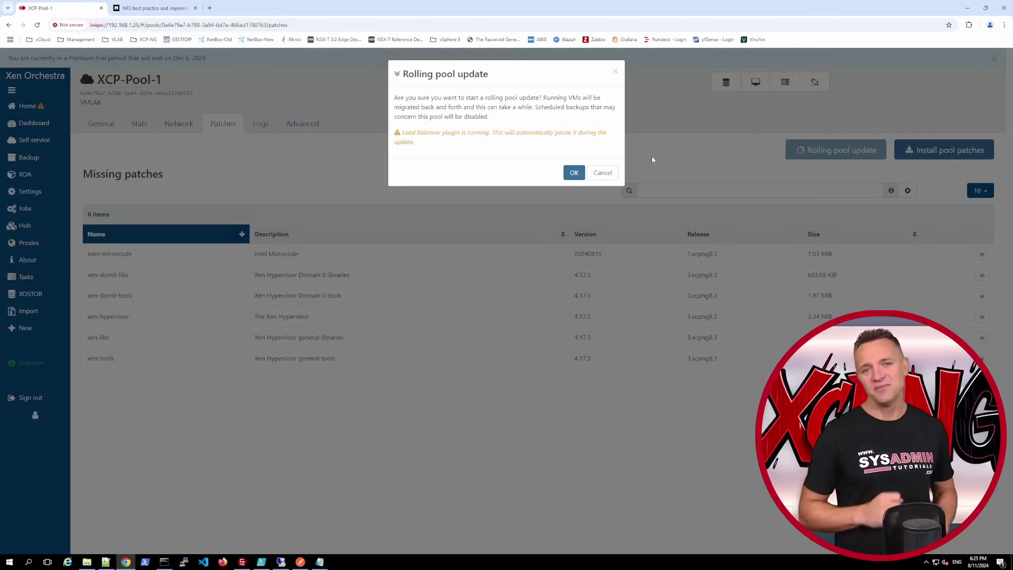
- Approve the rolling pool update for XCP-Pool-1
left_click(574, 173)
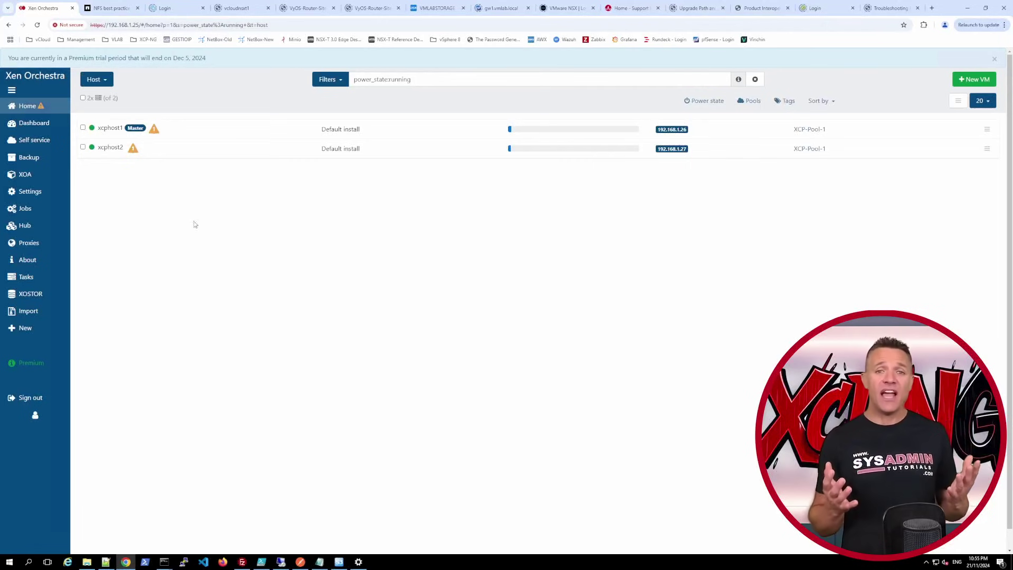
- Return to the Hosts list to see xcphost1 and xcphost2 both running
mouse_move(32, 107)
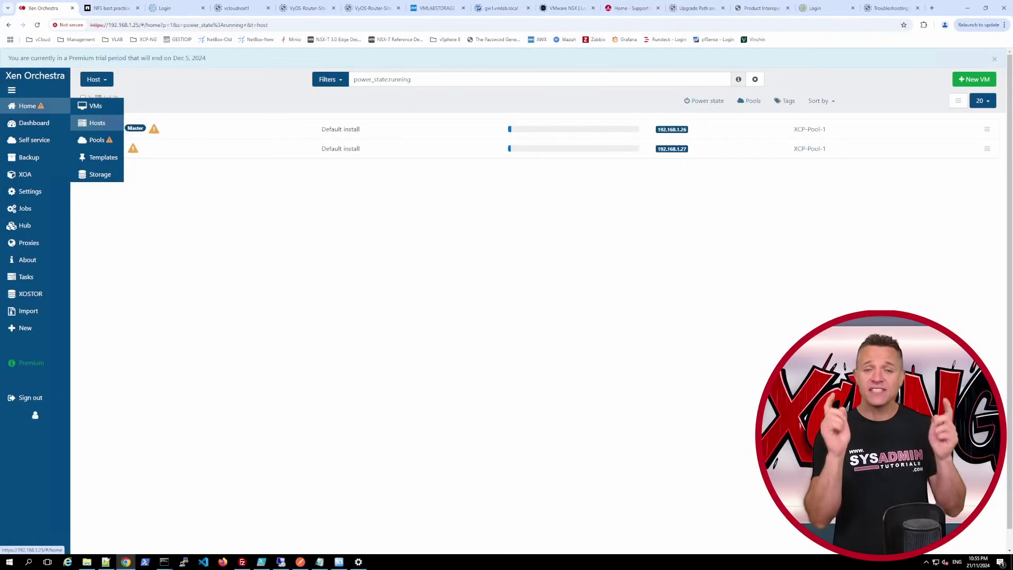
left_click(96, 140)
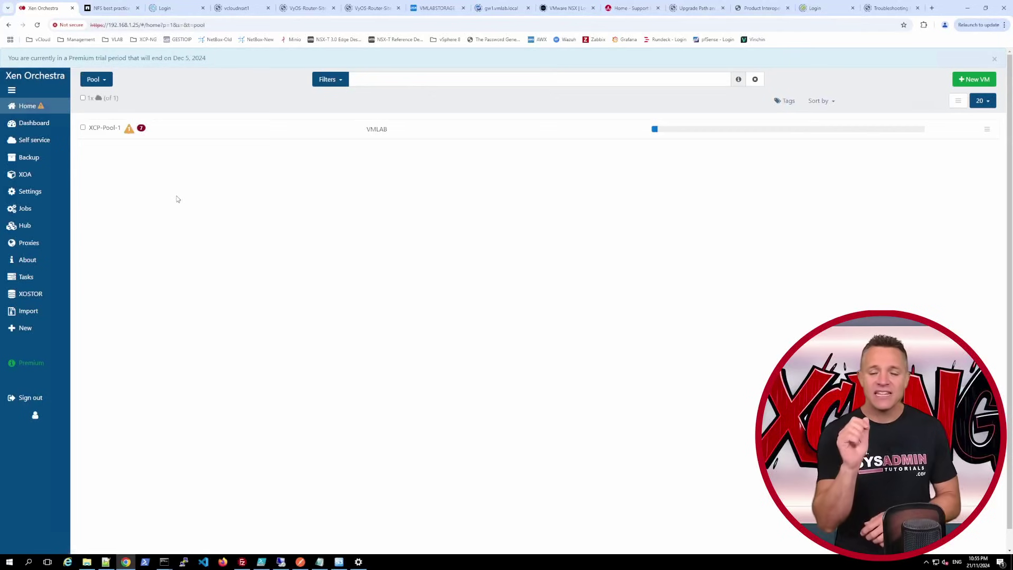
left_click(105, 128)
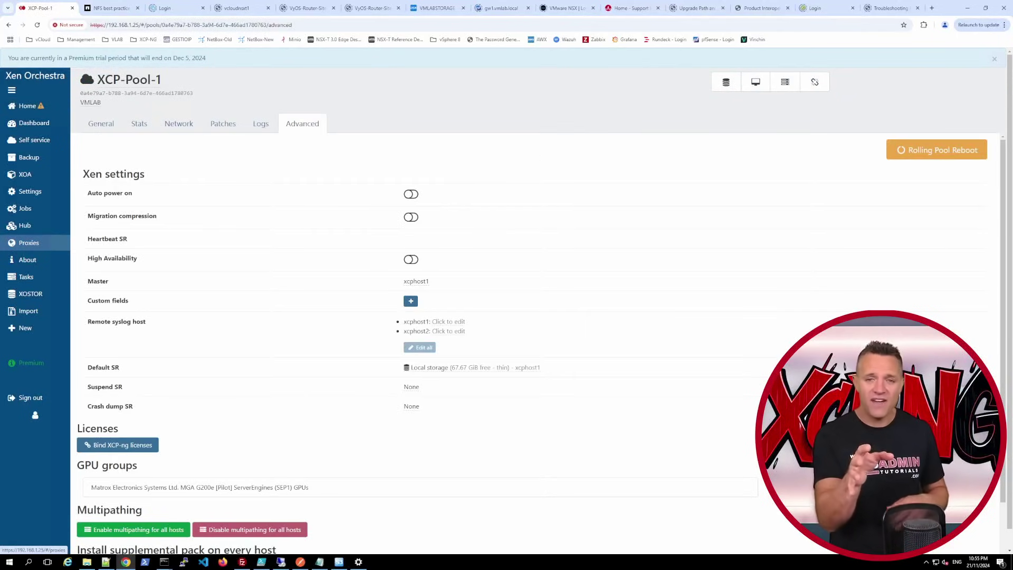
left_click(411, 259)
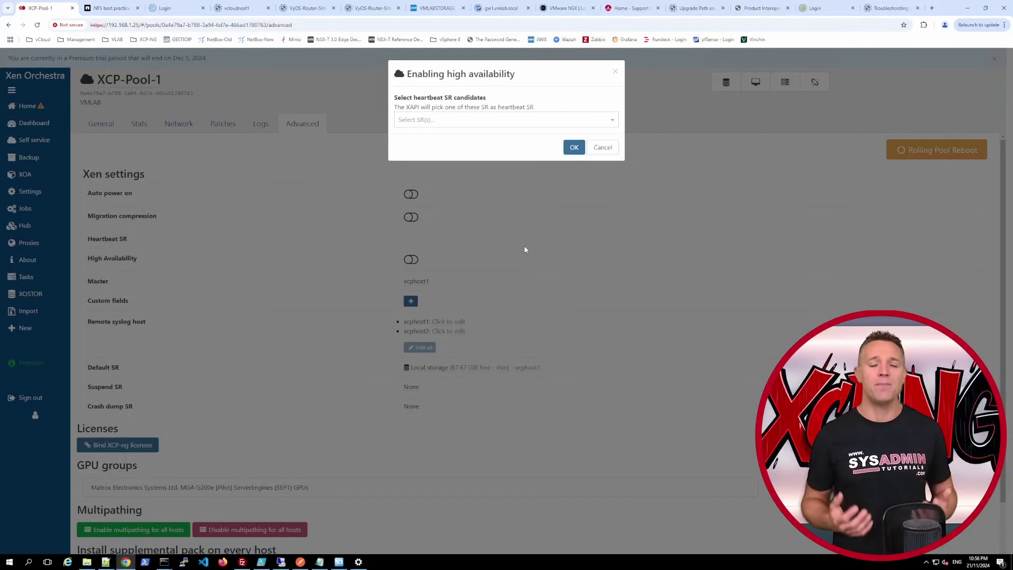
left_click(475, 120)
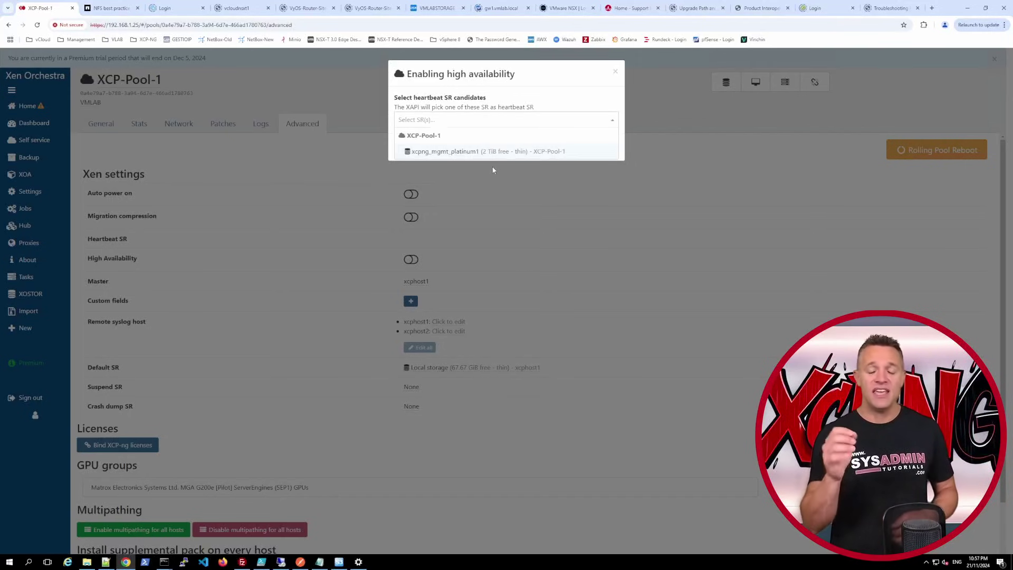
left_click(440, 150)
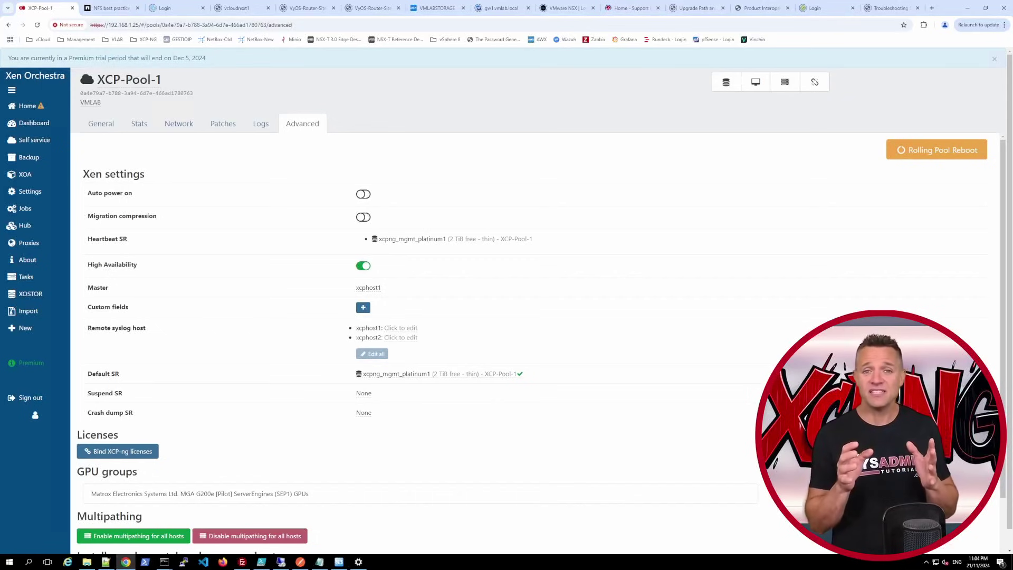
left_click(29, 107)
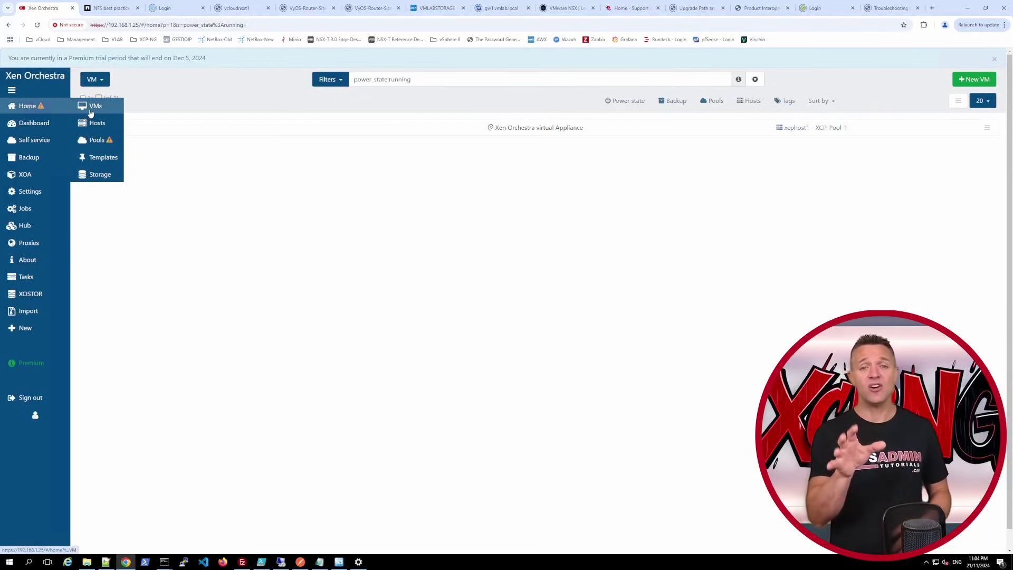
- Set the XOA VM's HA mode to restart in its Advanced settings
left_click(90, 109)
left_click(104, 128)
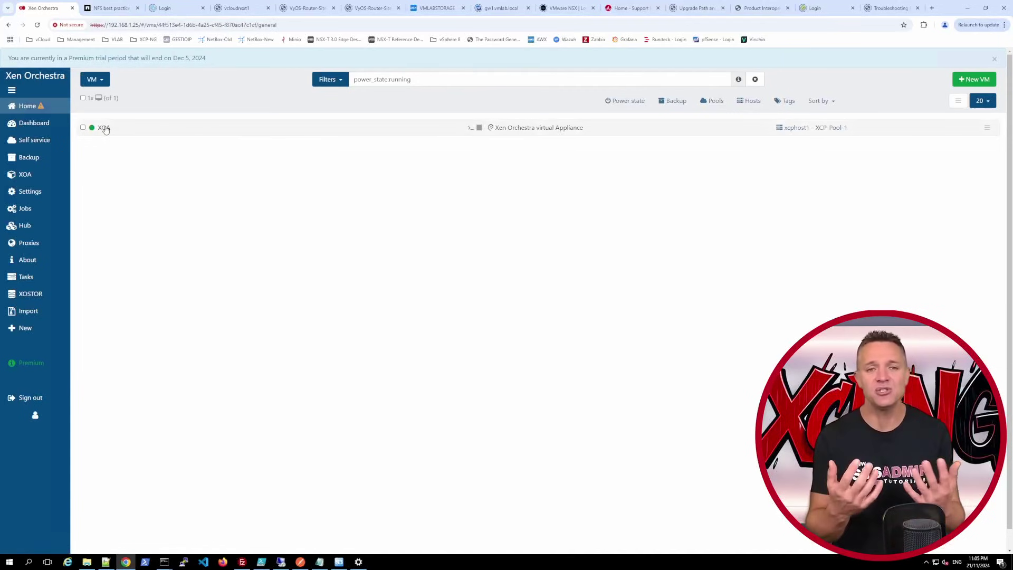
left_click(426, 135)
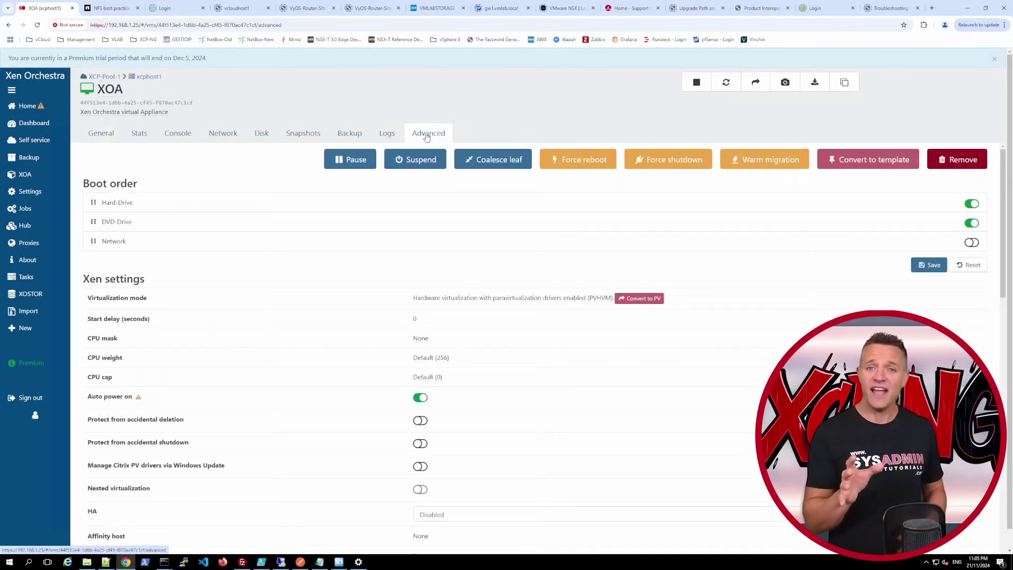
scroll(324, 278, "down", 3)
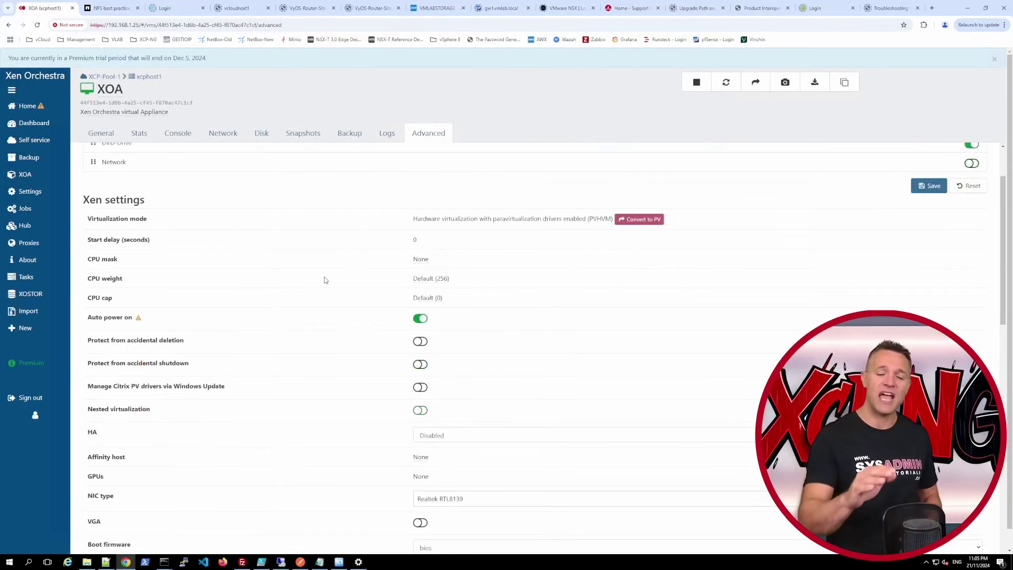
left_click(474, 356)
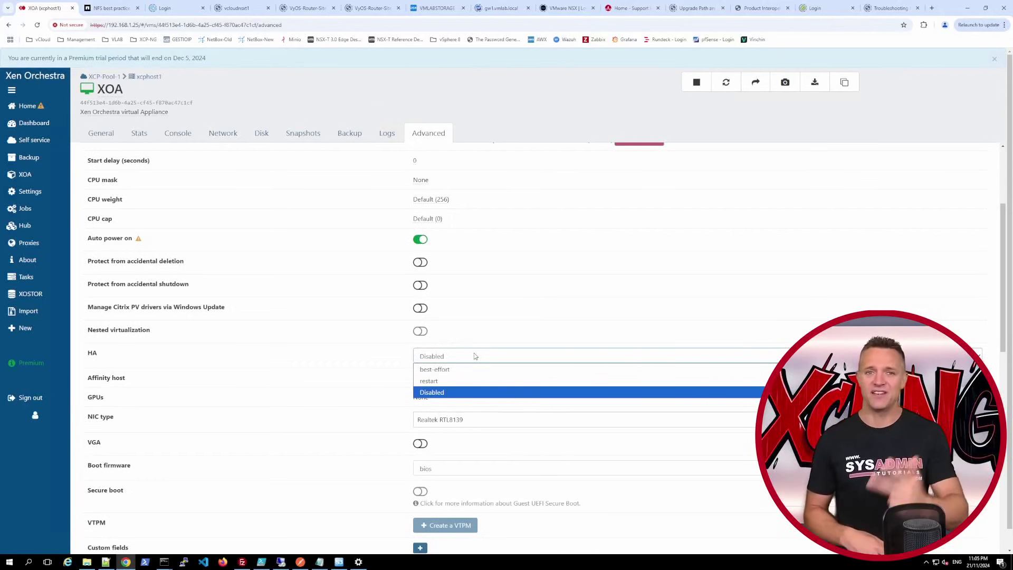
left_click(437, 381)
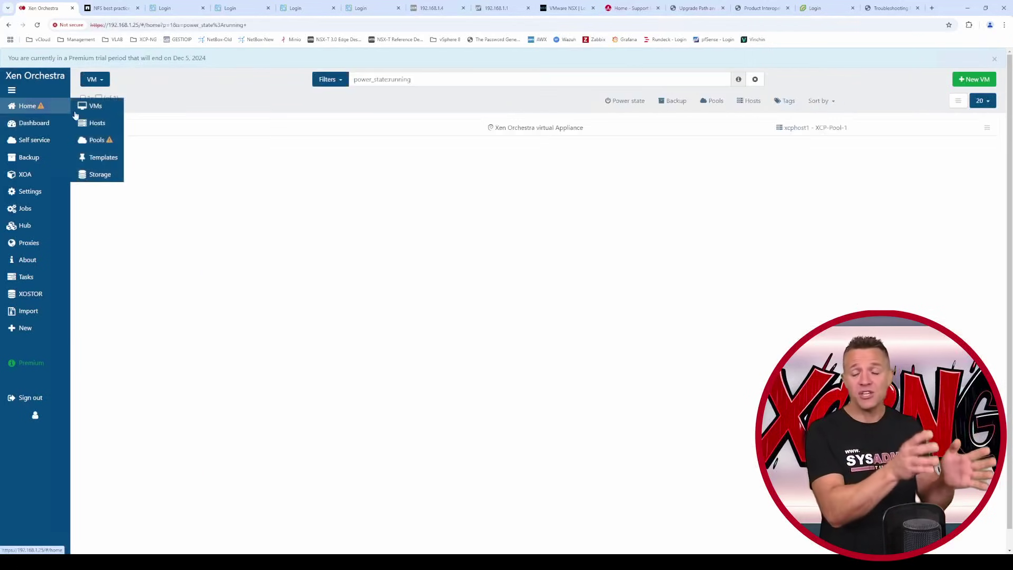
- Start a new storage repository on xcphost1 named xcpng_iso_silver, described 'ISO Silver Storage'
left_click(88, 125)
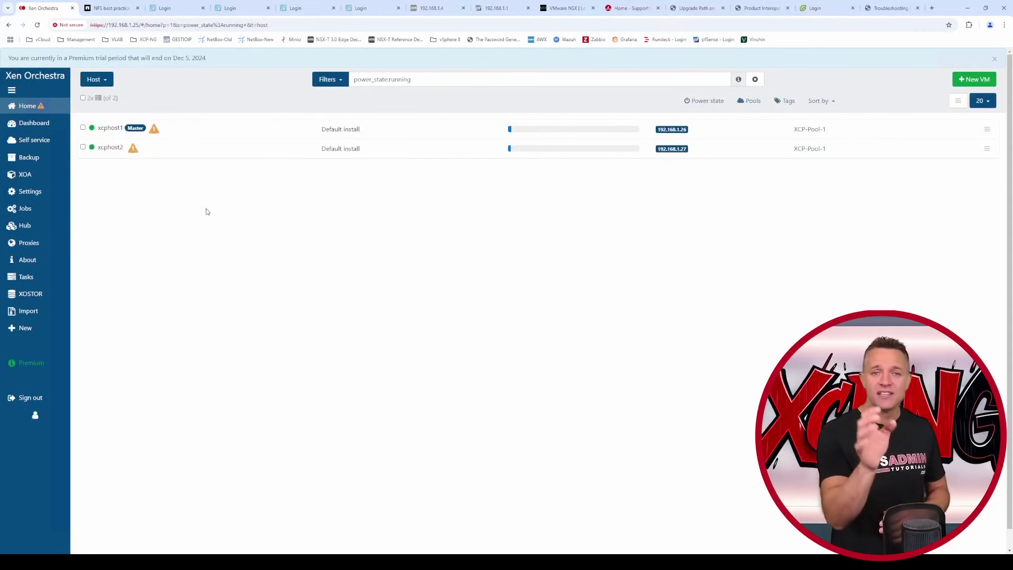
left_click(109, 128)
left_click(267, 134)
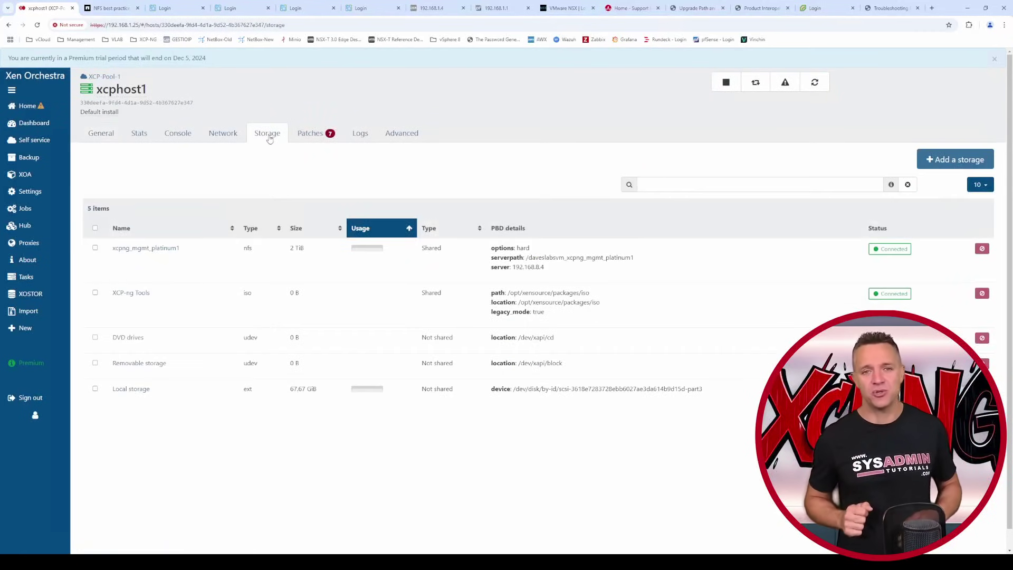
left_click(935, 165)
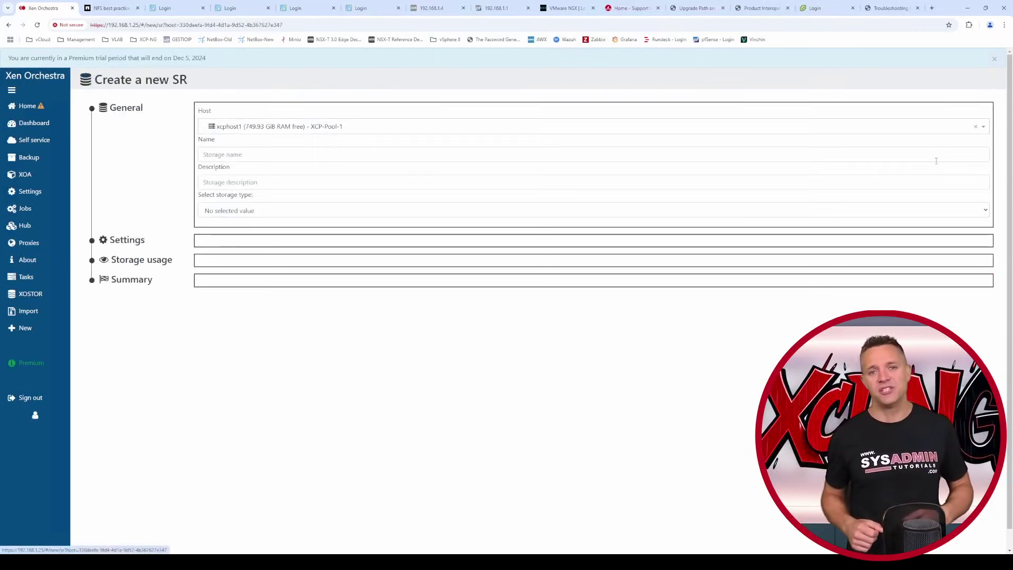
left_click(486, 151)
type("xcpng_iso_silver")
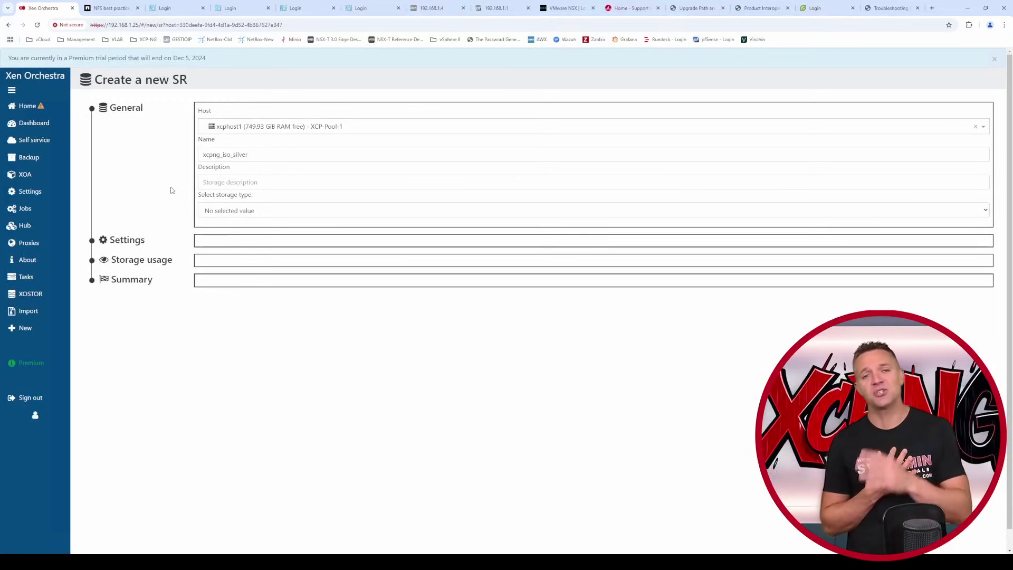
key("Tab")
type("ISO Silver Storage")
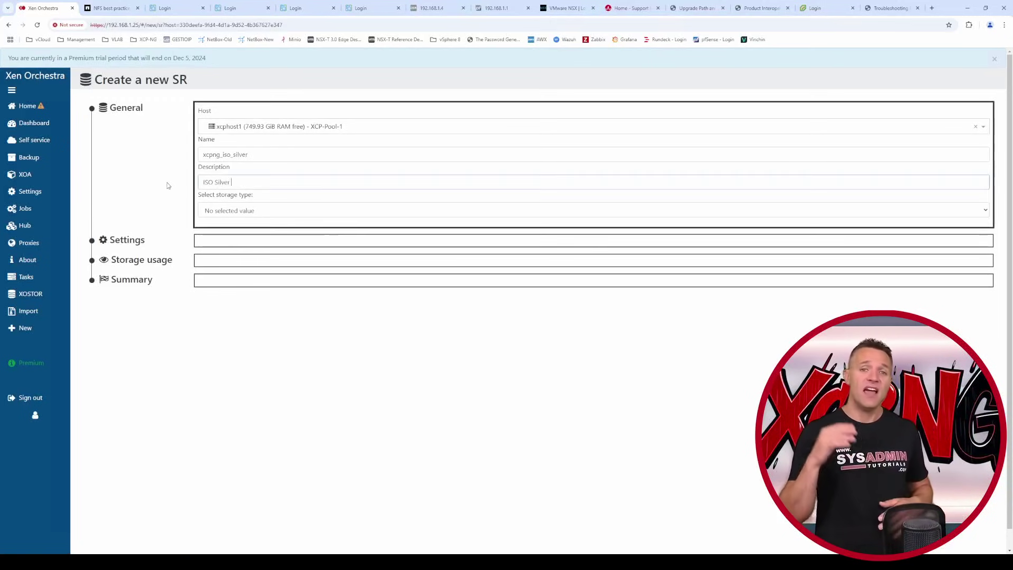
- Make it NFS ISO on 192.168.8.4, export /daveslabsvm_xcpng_iso_silver, mount option hard, and create it
left_click(208, 208)
left_click(224, 347)
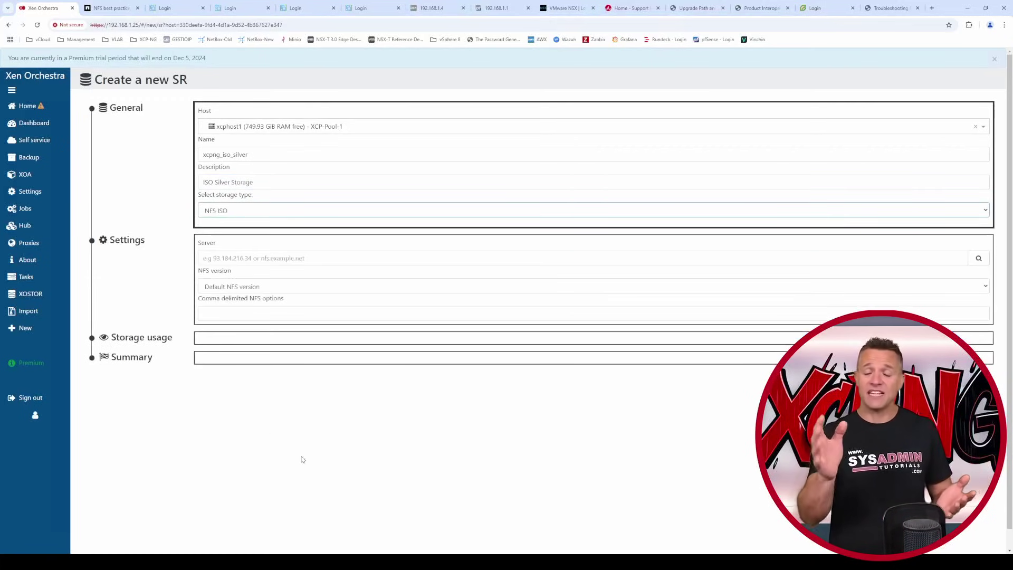
left_click(253, 258)
type("192.168.8.4")
left_click(261, 311)
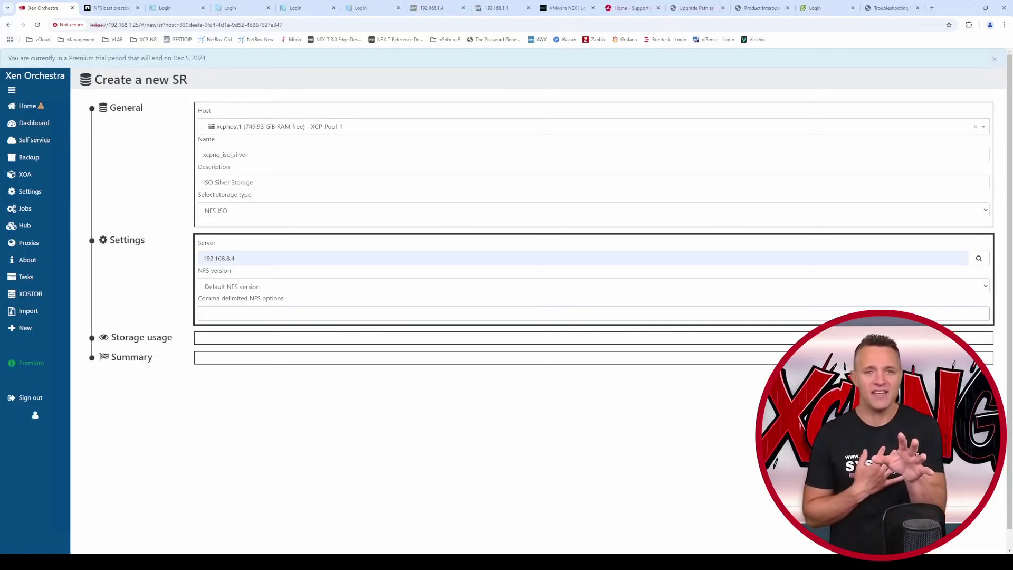
left_click(978, 258)
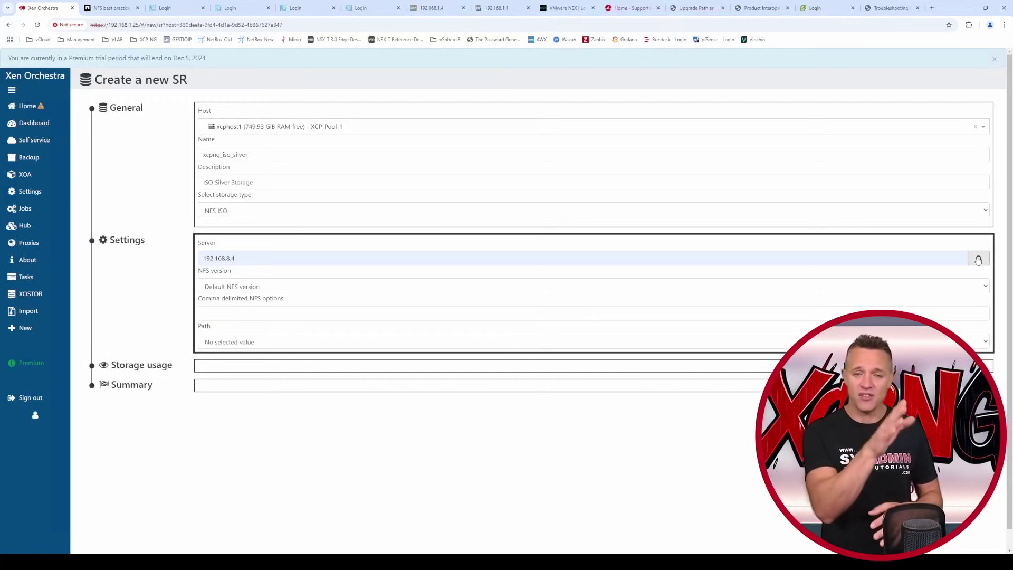
left_click(475, 342)
left_click(417, 446)
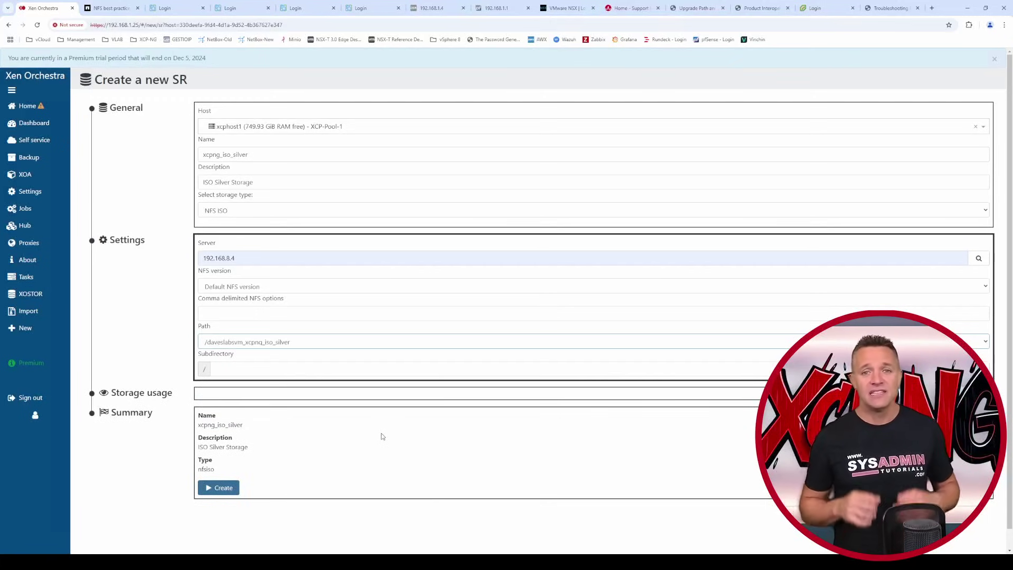
left_click(230, 314)
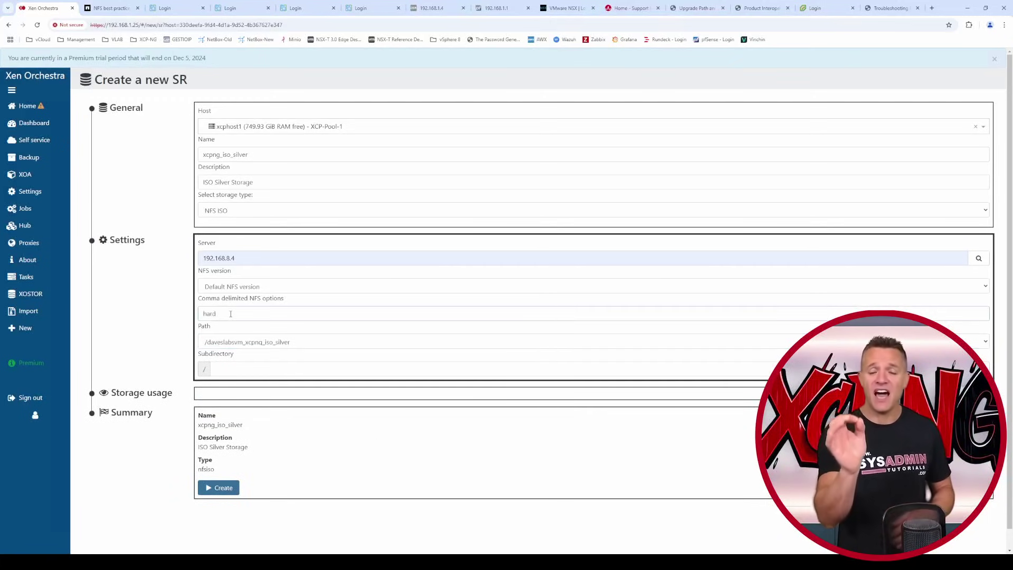
type("hard")
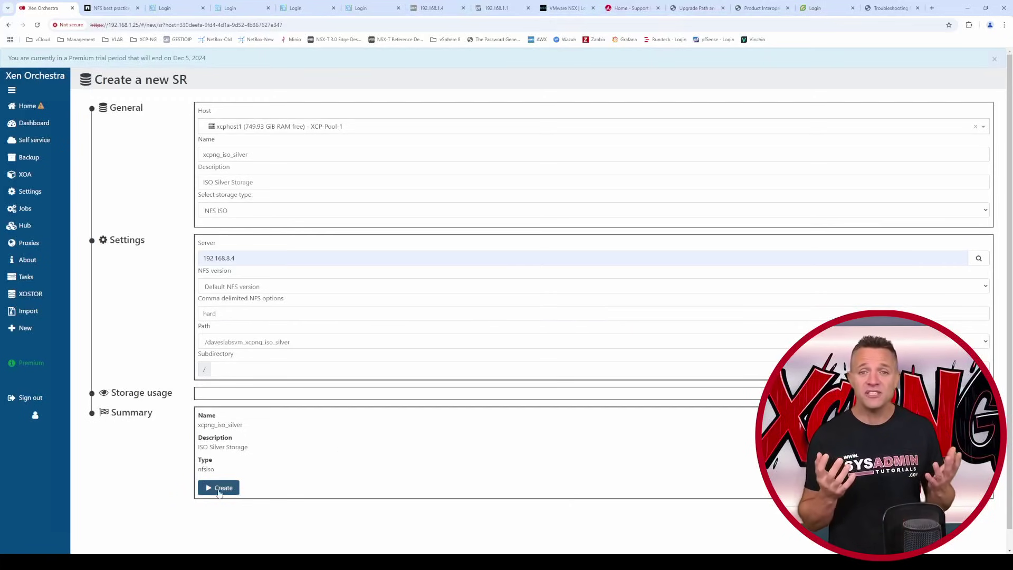
left_click(218, 488)
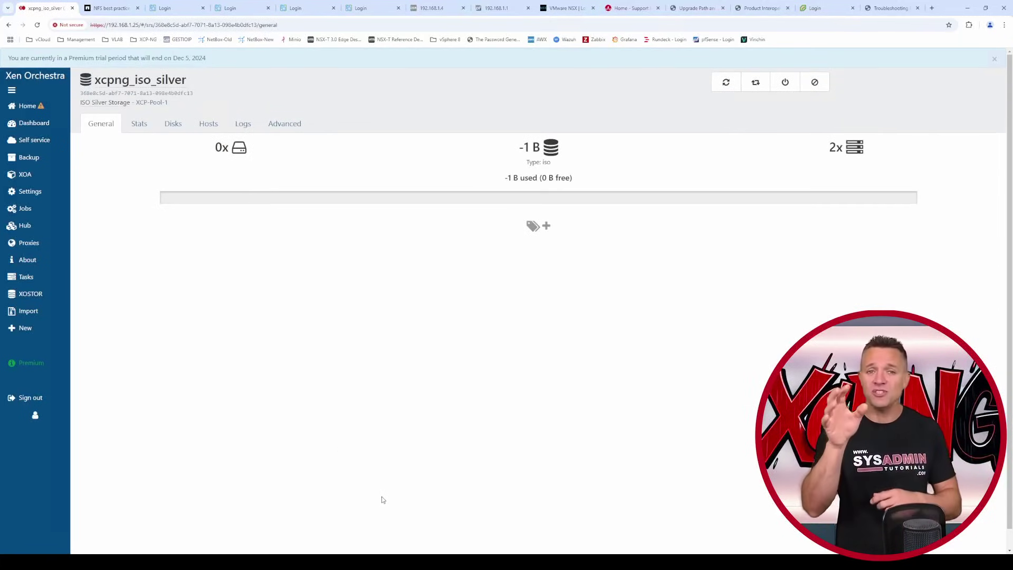
- Import the Ubuntu ISO as a disk into the xcpng_iso_silver repository
mouse_move(53, 312)
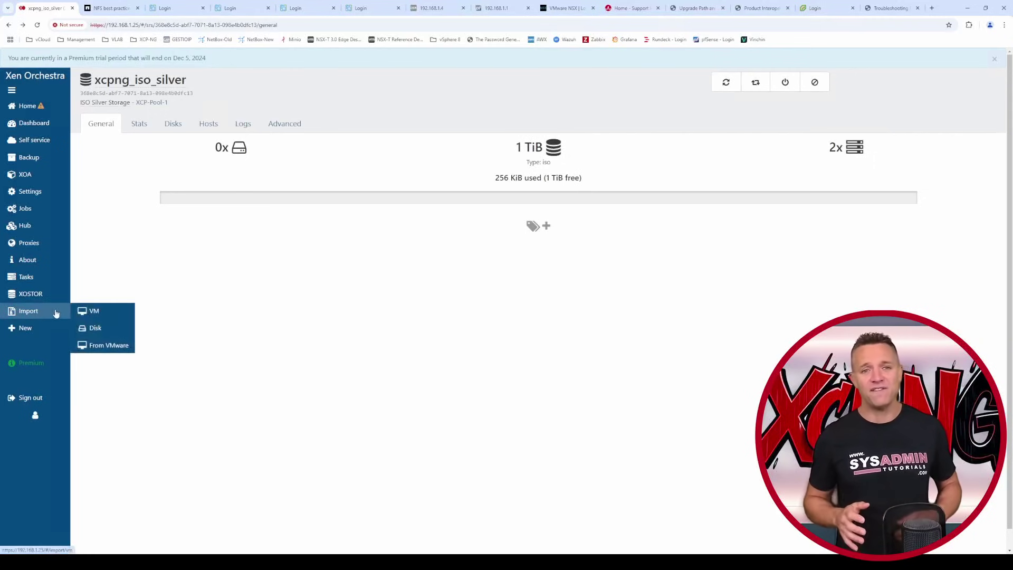
left_click(99, 327)
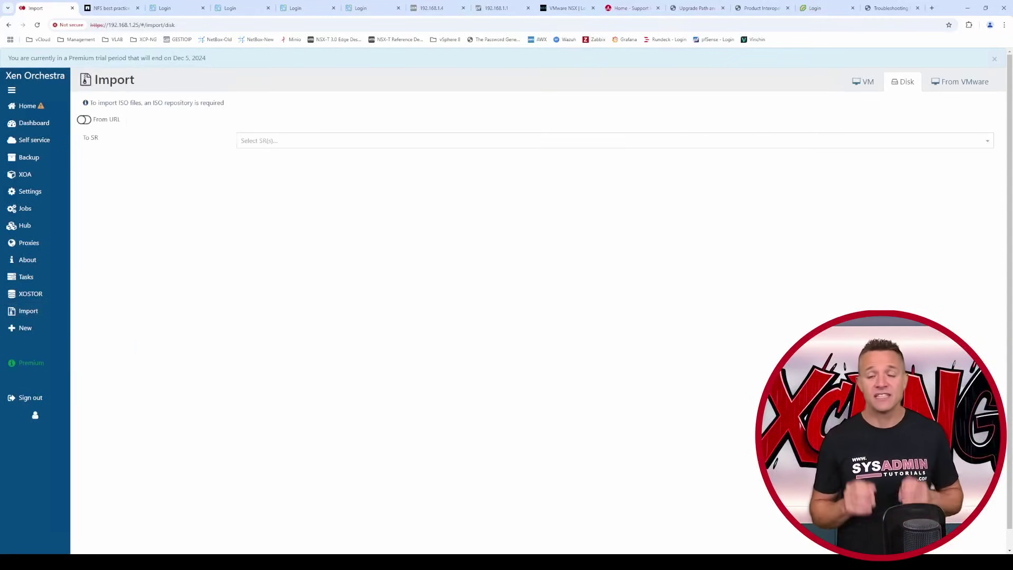
left_click(387, 140)
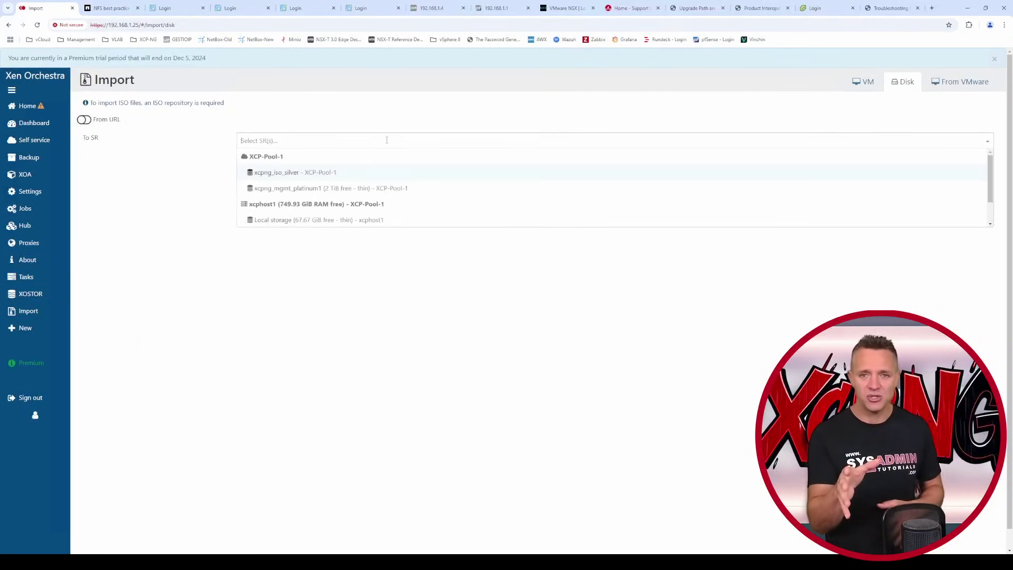
left_click(343, 173)
key("alt+Tab")
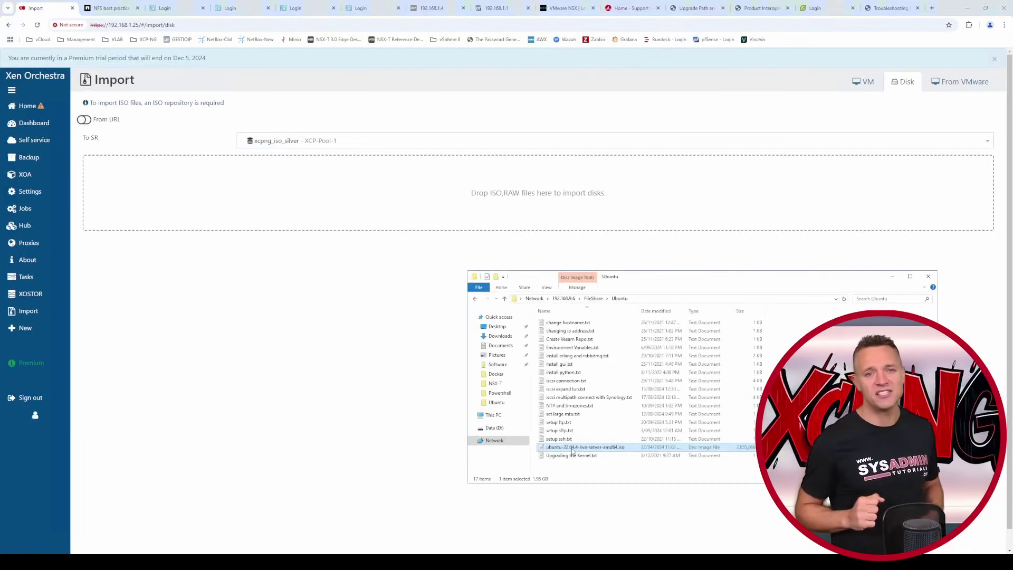
left_click_drag(573, 449, 390, 182)
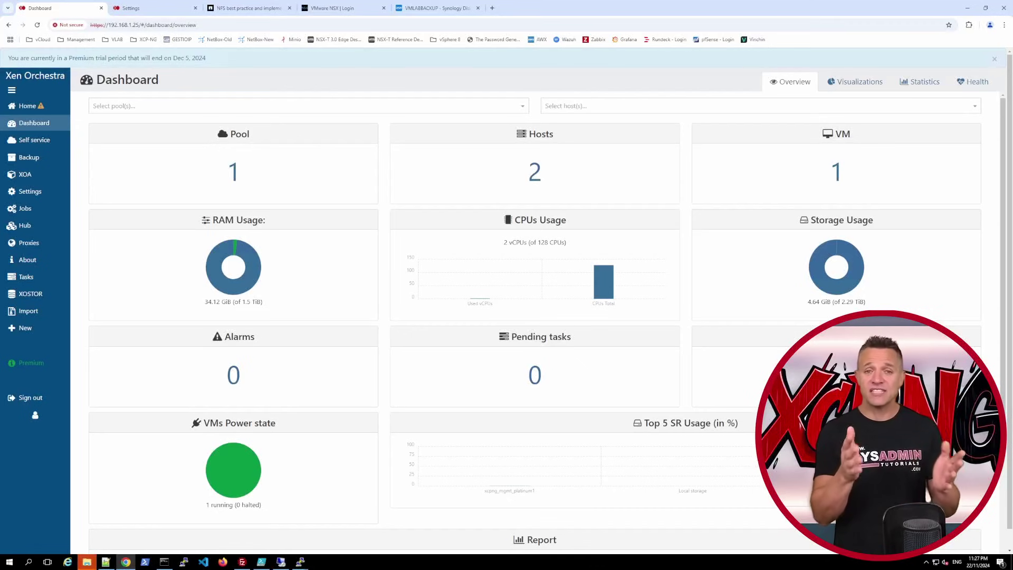
- Save NFS remote xcpng_backup_1 at 192.168.8.50, path volume1/xcpng_backup_1, with hard mount option
left_click(31, 191)
left_click(103, 262)
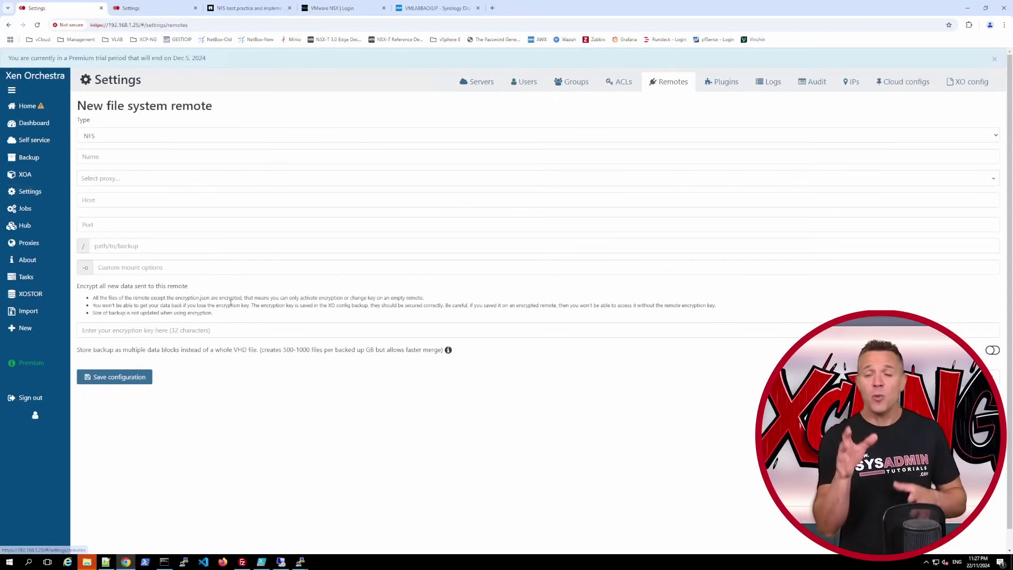
left_click(101, 157)
type("xcpng_backup_1")
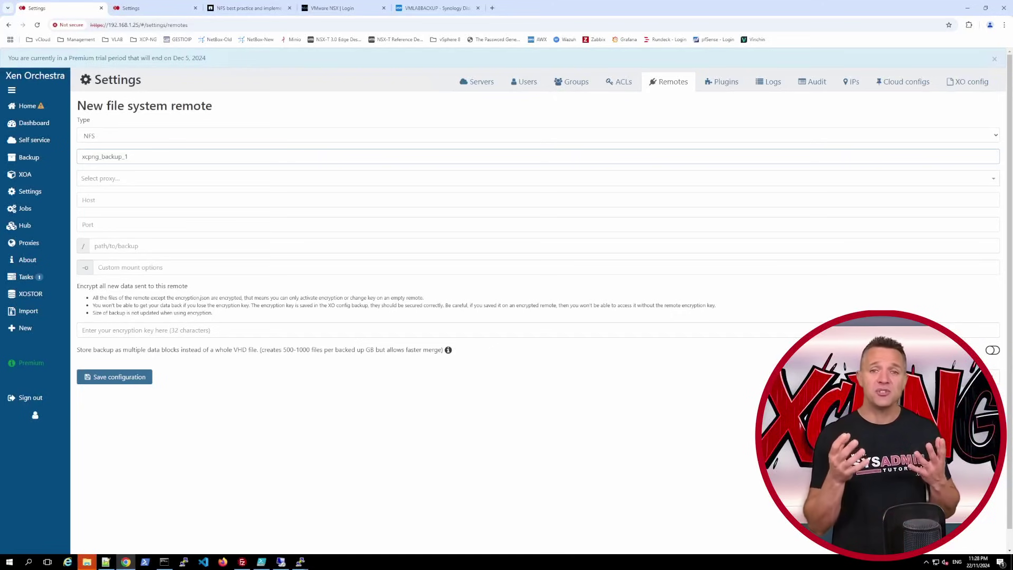
left_click(123, 200)
type("192.168.9.5")
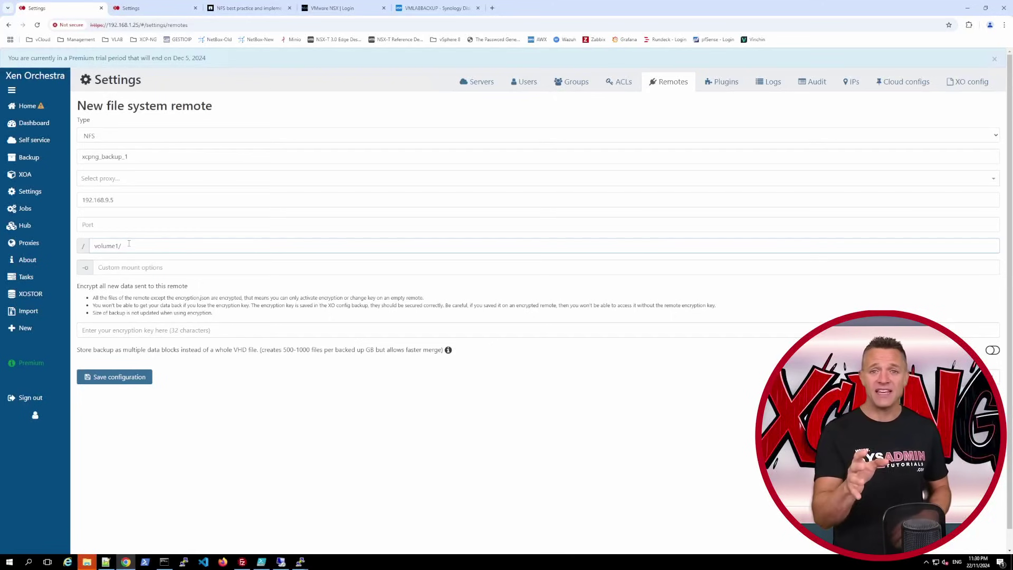
type("xcpng_backup_1")
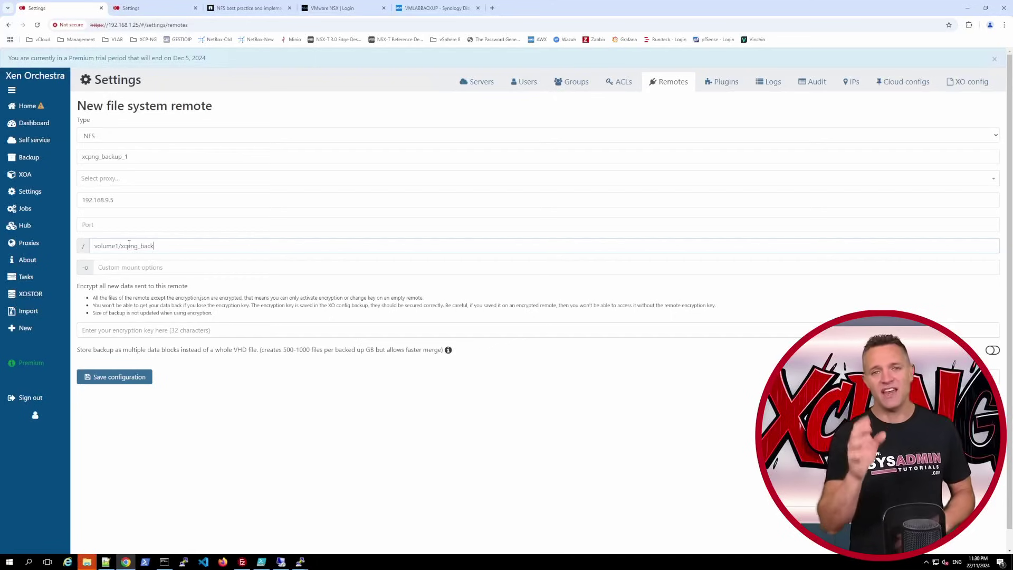
left_click(182, 267)
type("ha")
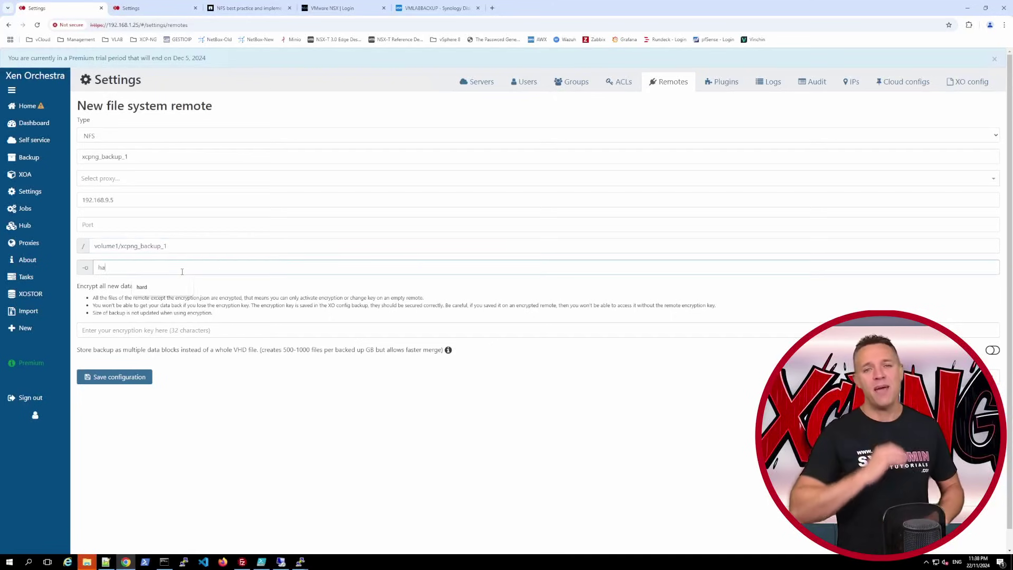
type("rd")
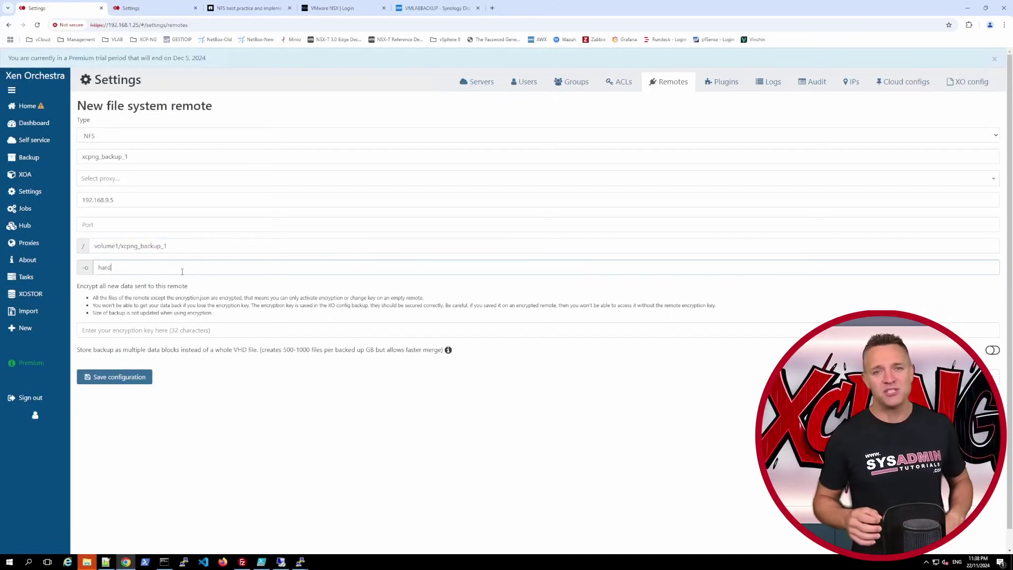
left_click(189, 329)
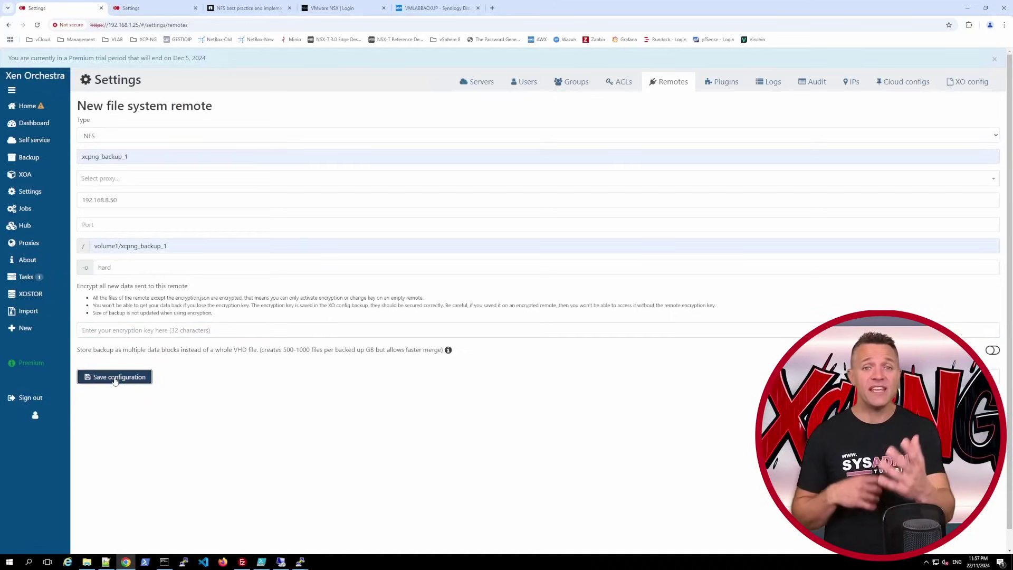
left_click(125, 378)
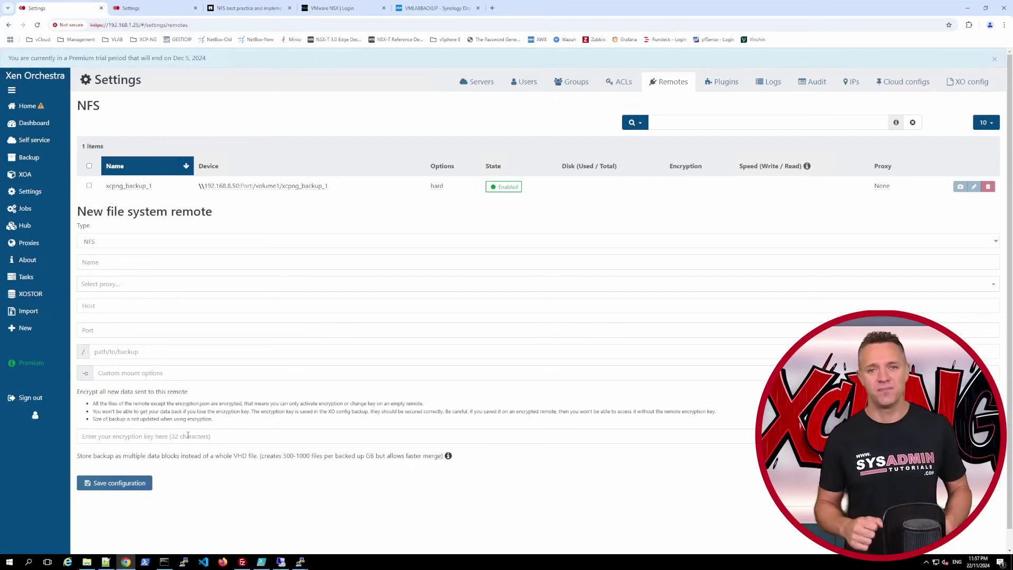
- Start an XO config & pool metadata backup named 'Pool metadata and XO config', including both
mouse_move(34, 160)
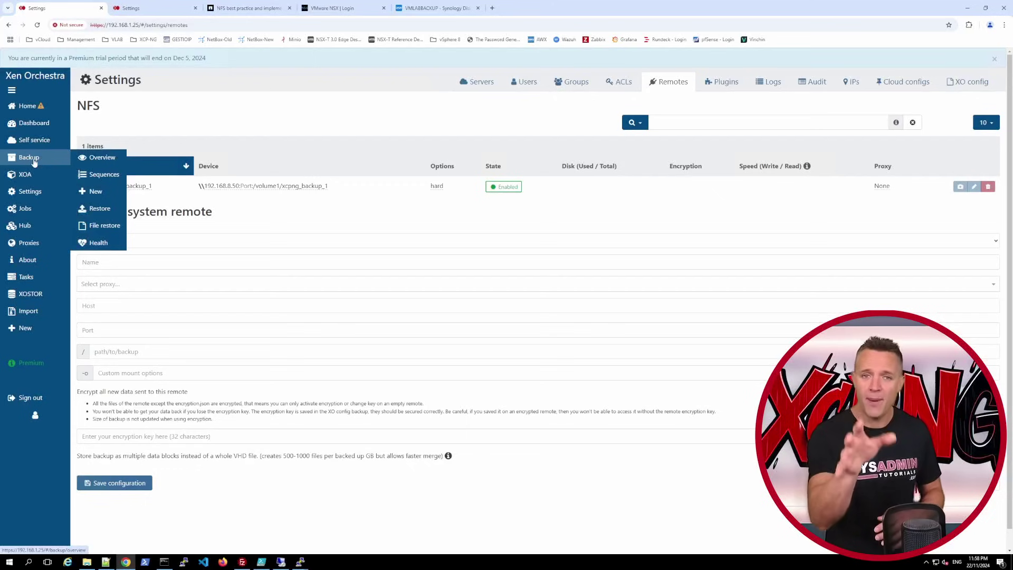
left_click(94, 191)
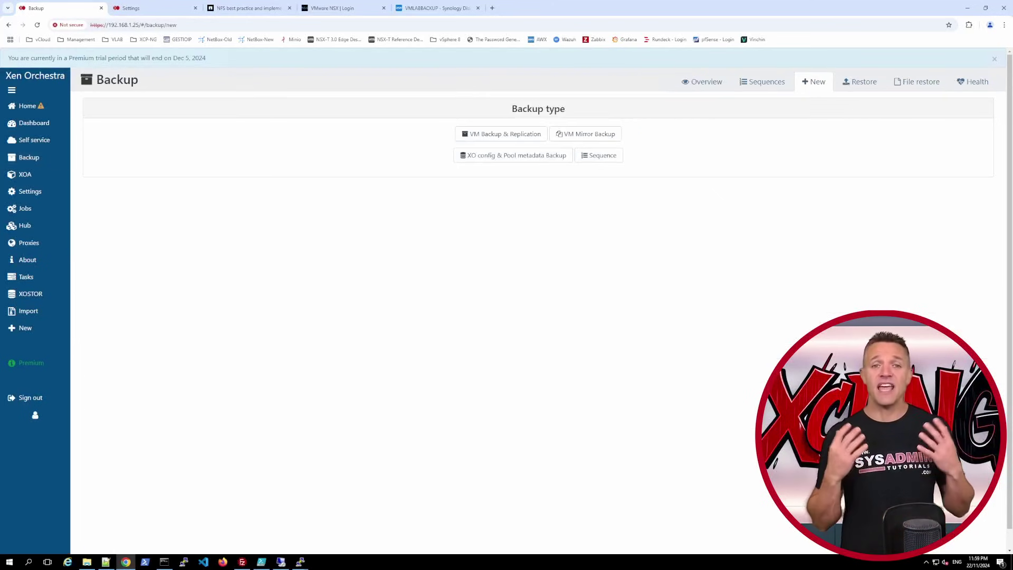
left_click(501, 158)
left_click(247, 133)
type("XO Config and Pool Metadata")
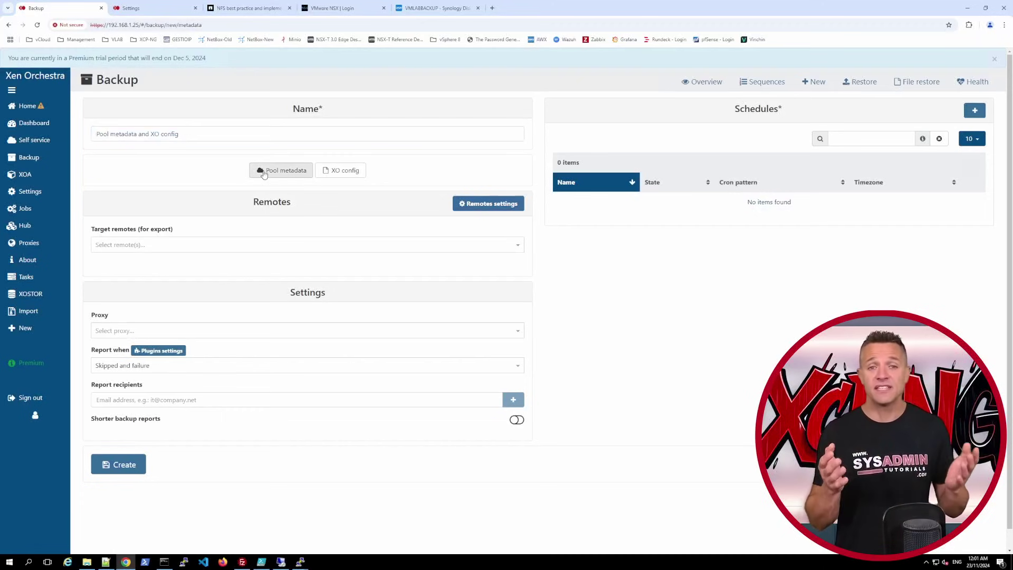
left_click(281, 170)
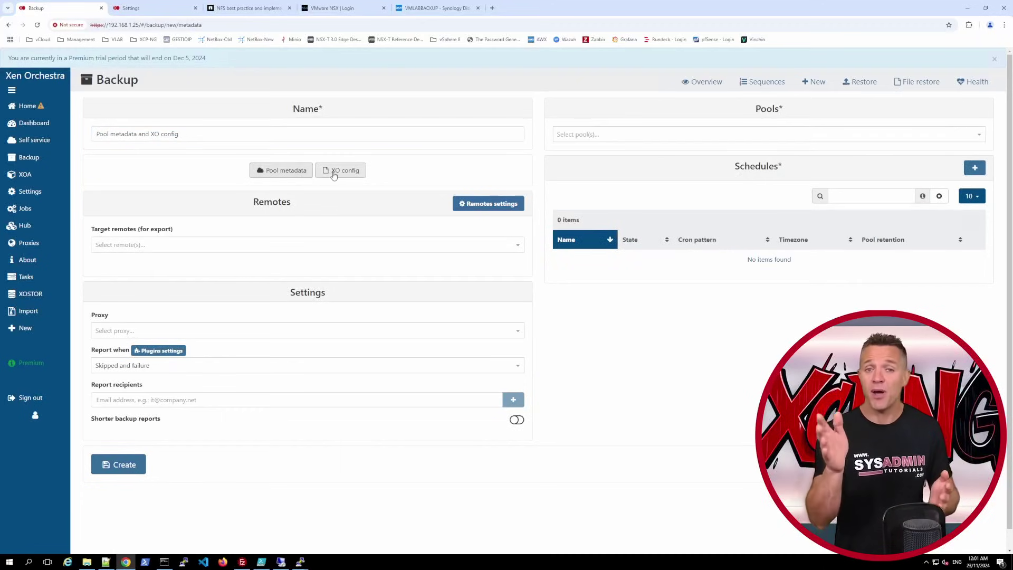
left_click(341, 170)
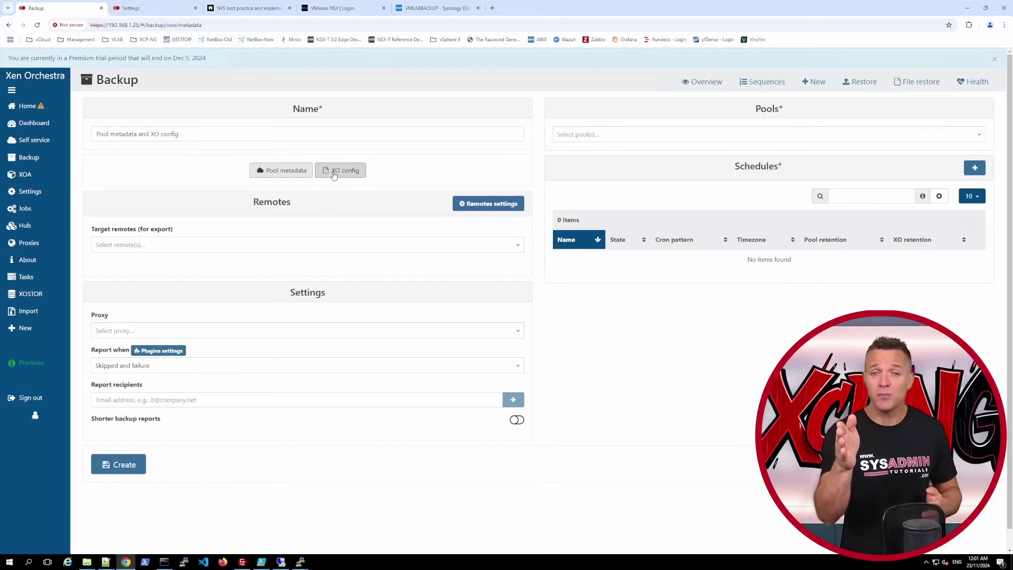
- Target the xcpng_backup_1 remote and the XCP-Pool-1 pool for this backup
left_click(519, 250)
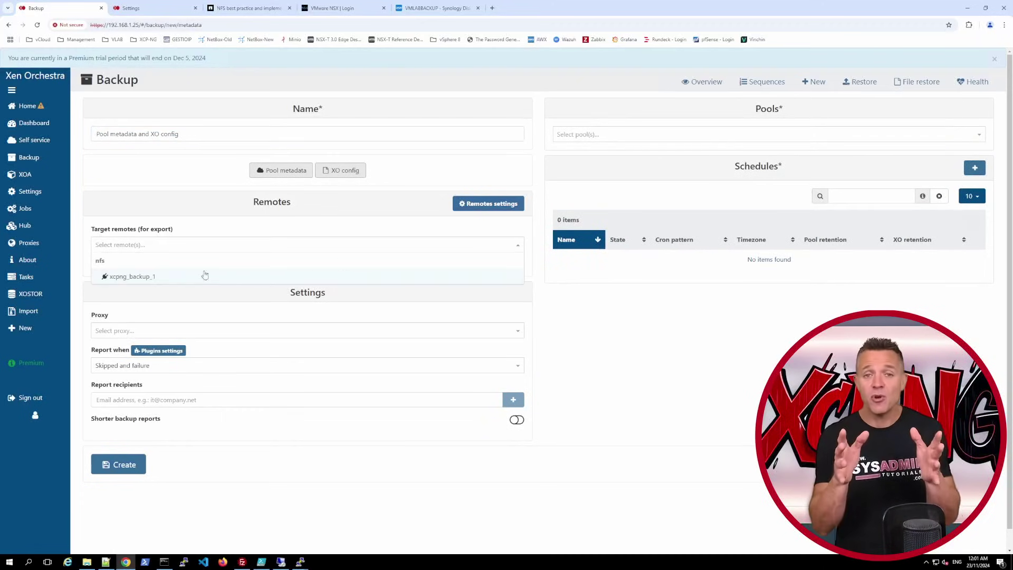
left_click(149, 278)
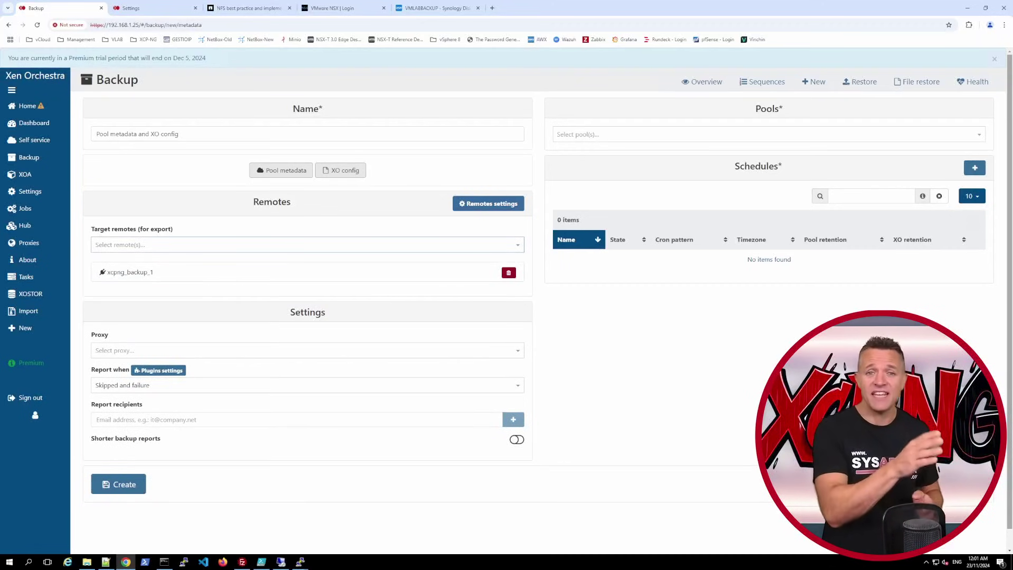
left_click(612, 135)
left_click(618, 150)
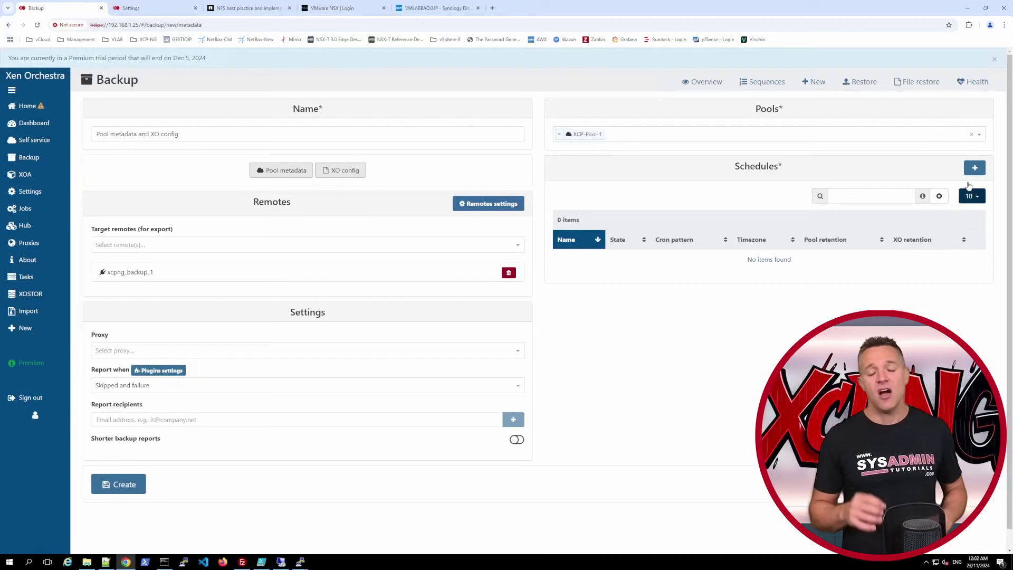
left_click(973, 168)
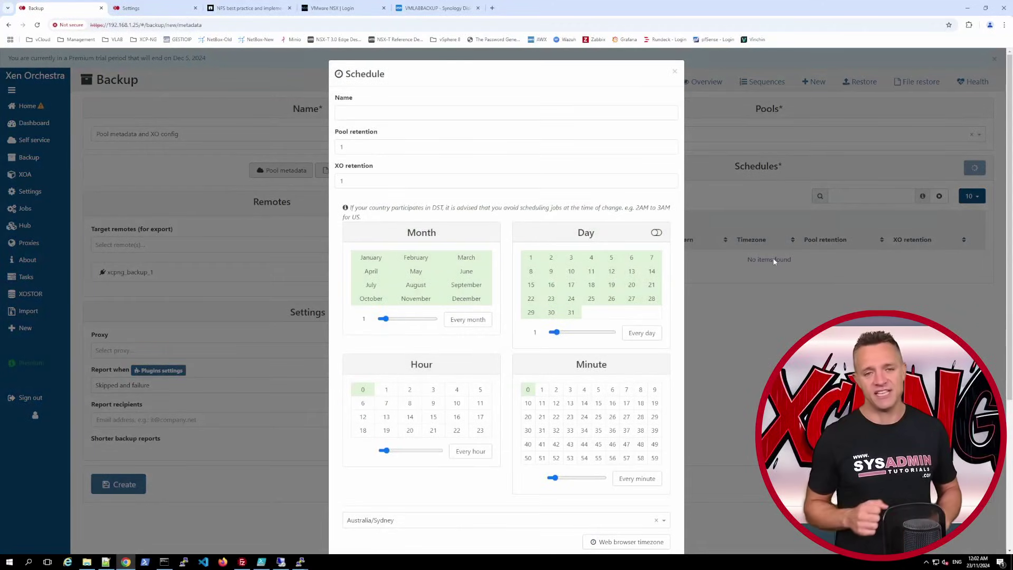
- Add an enabled Daily-11pm schedule at hour 23 with retention 5, then create the job
left_click(342, 113)
type("Daily-11pm")
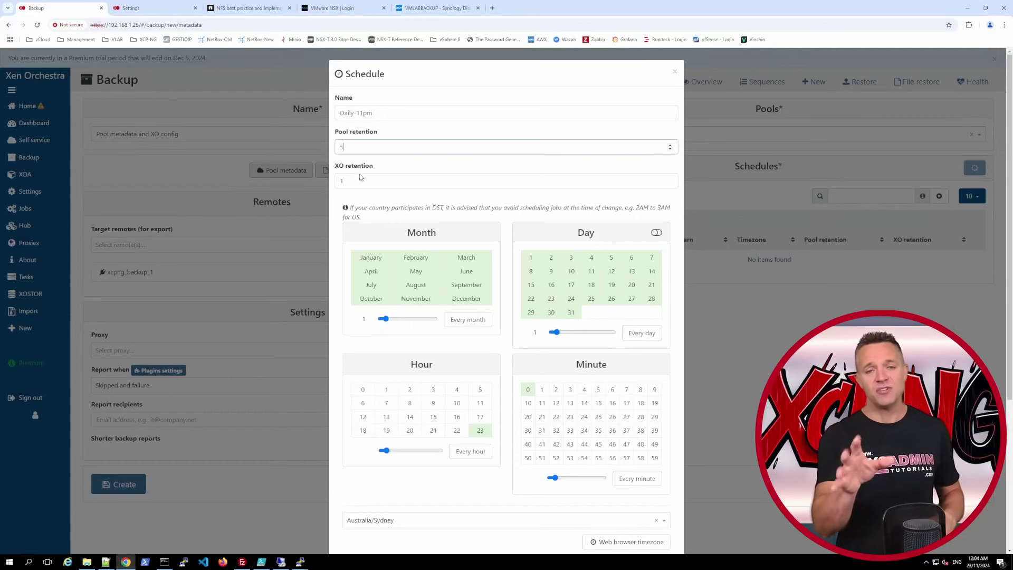
left_click(361, 180)
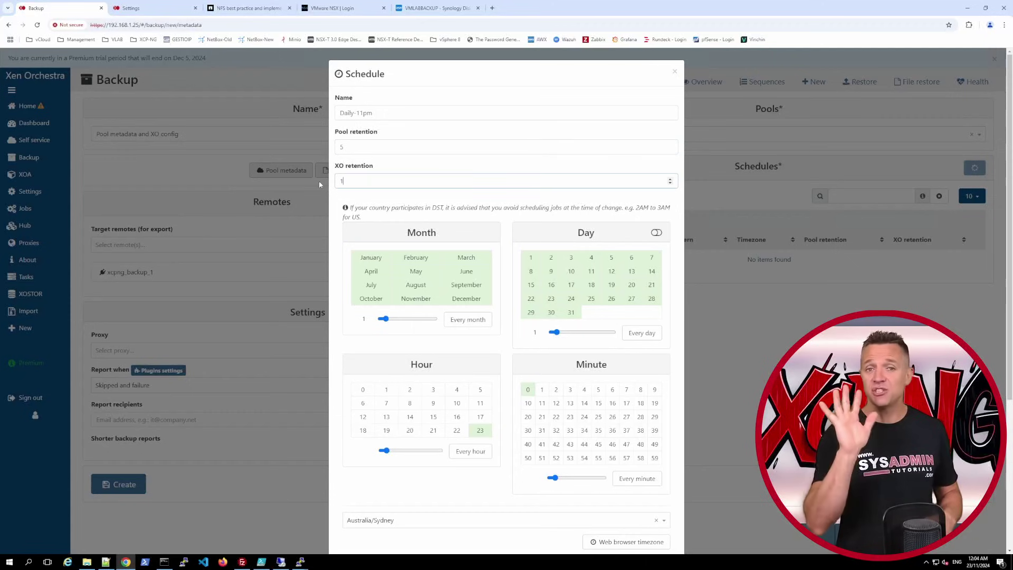
key("BackSpace")
type("5")
left_click(403, 172)
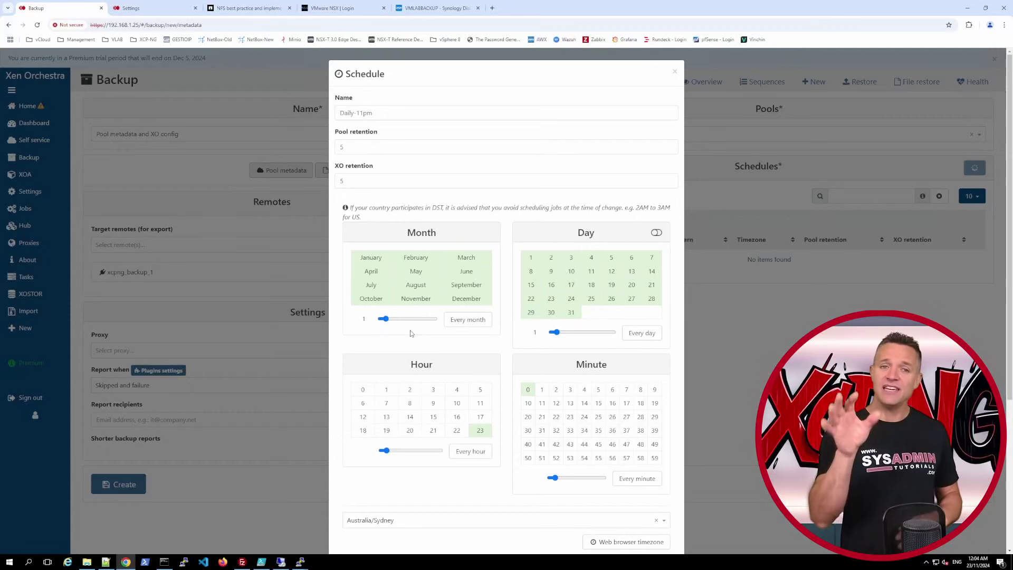
scroll(412, 333, "down", 5)
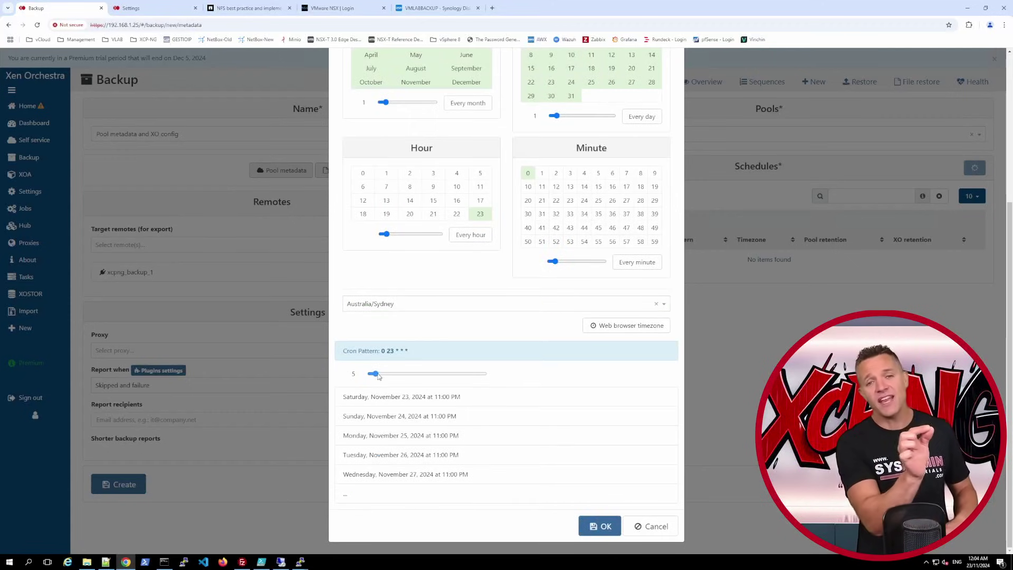
left_click_drag(376, 374, 390, 376)
scroll(528, 448, "down", 2)
left_click(592, 552)
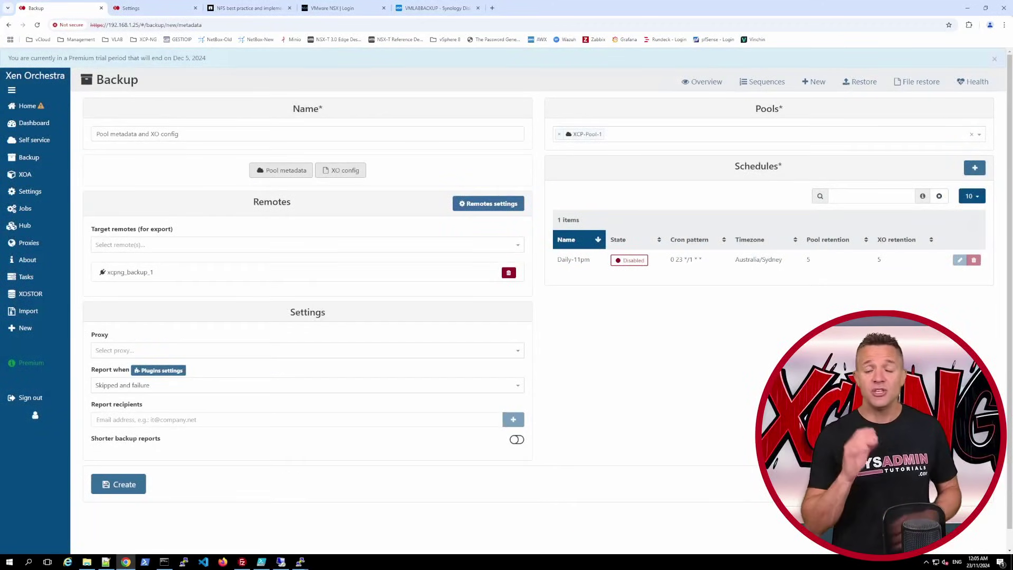
left_click(630, 260)
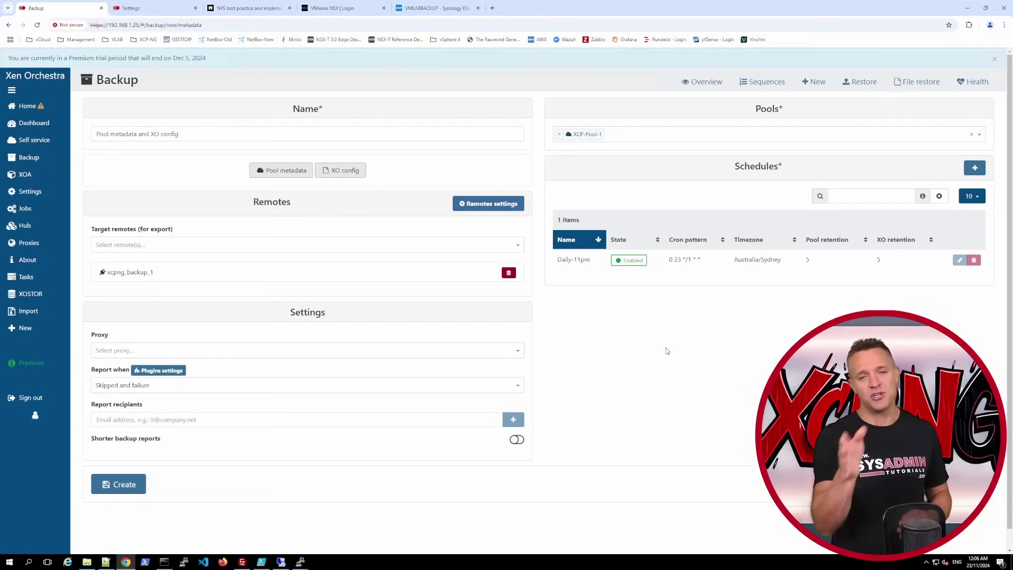
left_click(121, 484)
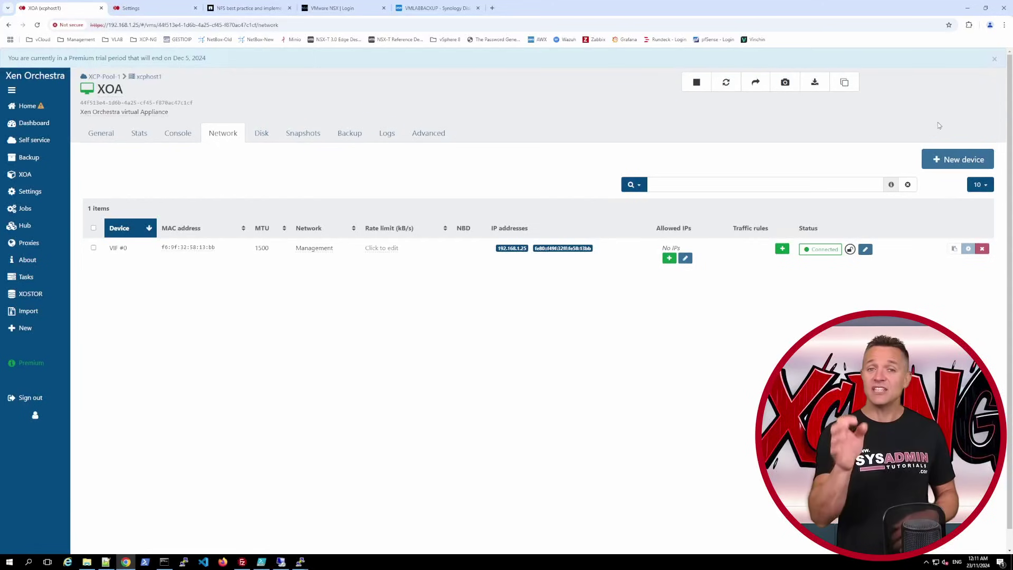
- Add a new interface on the NFS - XCP-Pool-1 network to the XOA VM
left_click(928, 159)
left_click(235, 185)
left_click(235, 265)
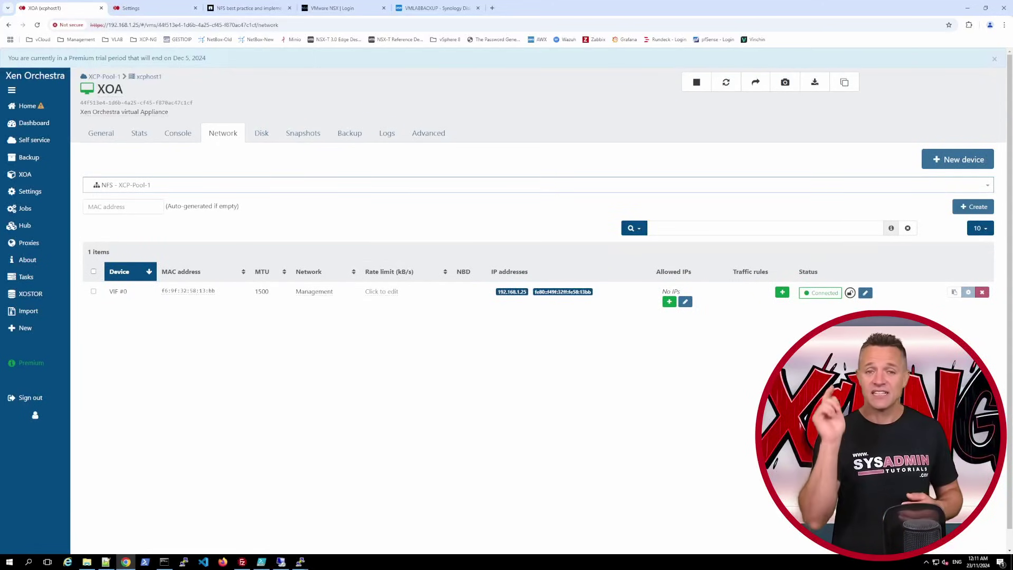
left_click(973, 207)
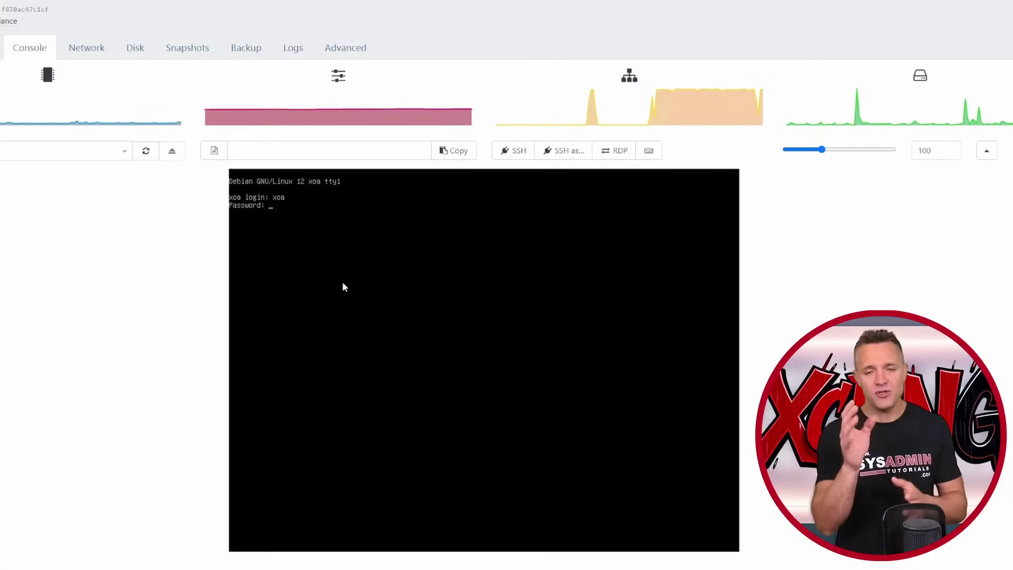
- Log in to the XOA console and list network links with ip link
key("Return")
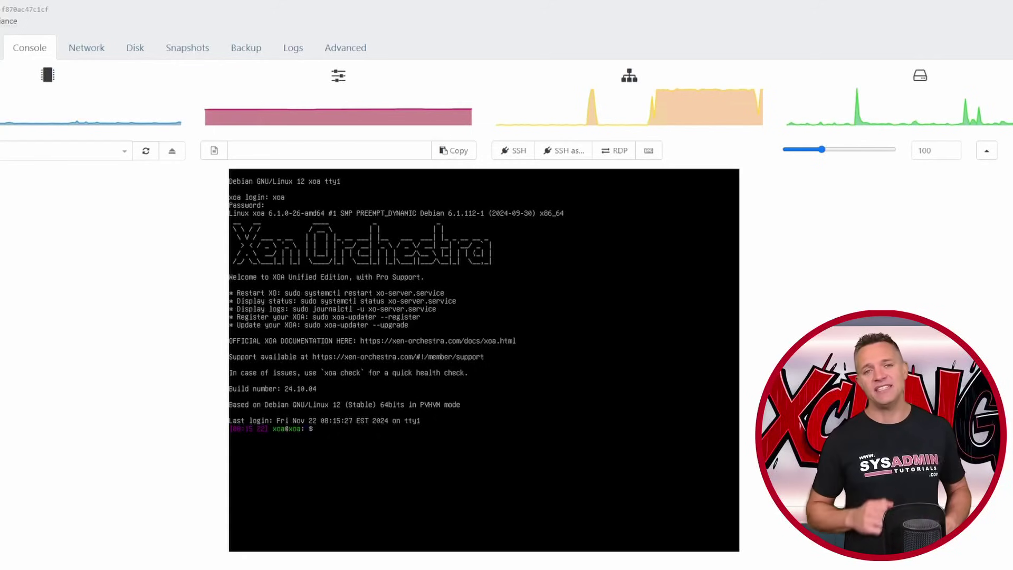
type("ip linmk")
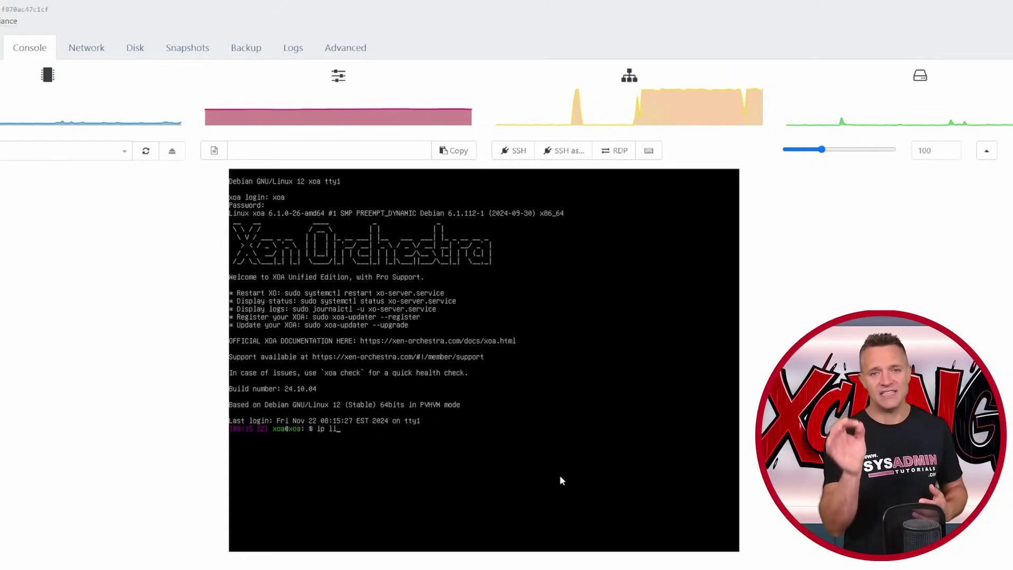
key("BackSpace")
key("BackSpace")
type("k")
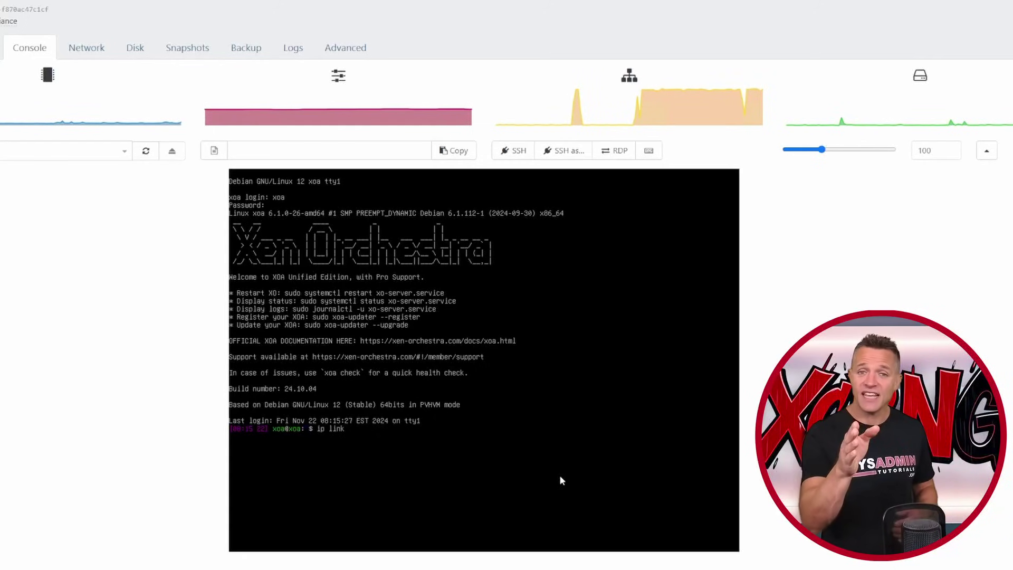
key("Return")
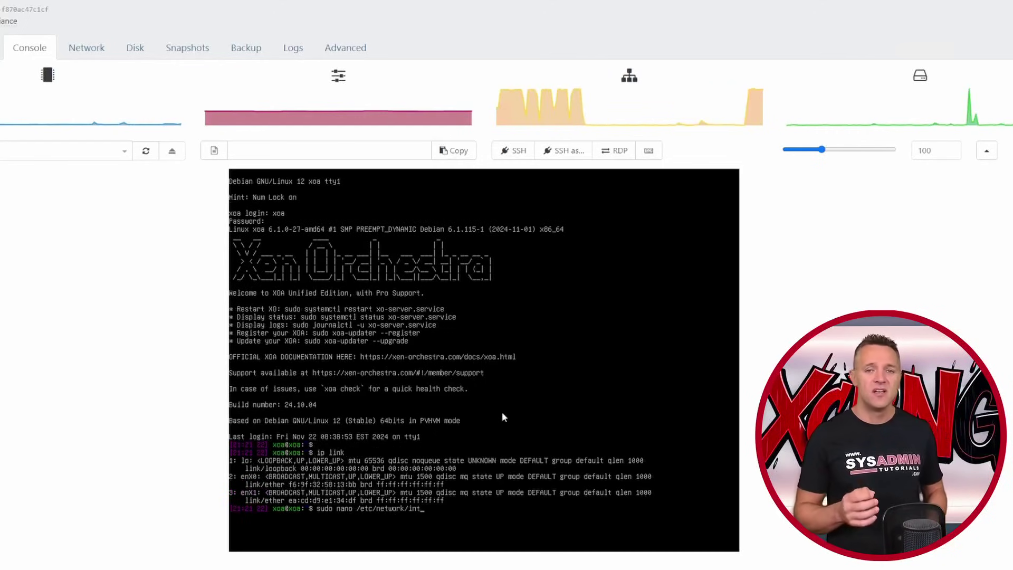
- Configure enX1 as static 192.168.8.25, netmask 255.255.255.0, in /etc/network/interfaces and save
type("erfaces")
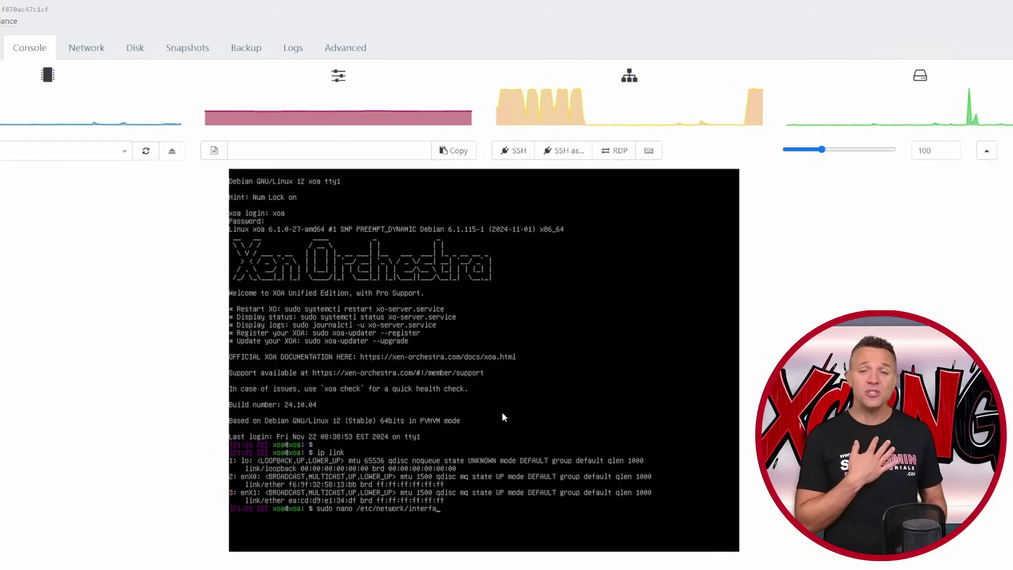
type("a")
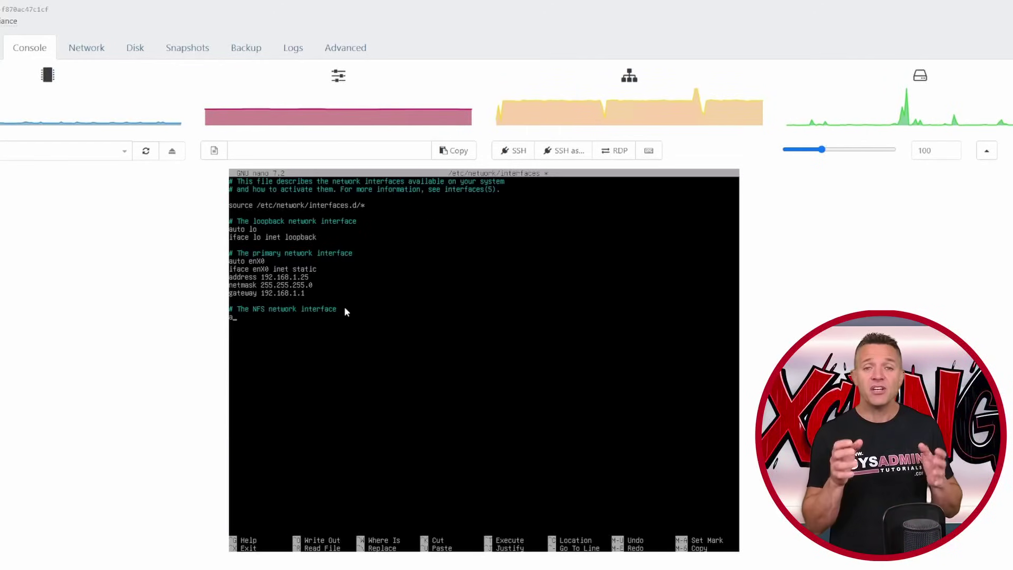
type("uto enX")
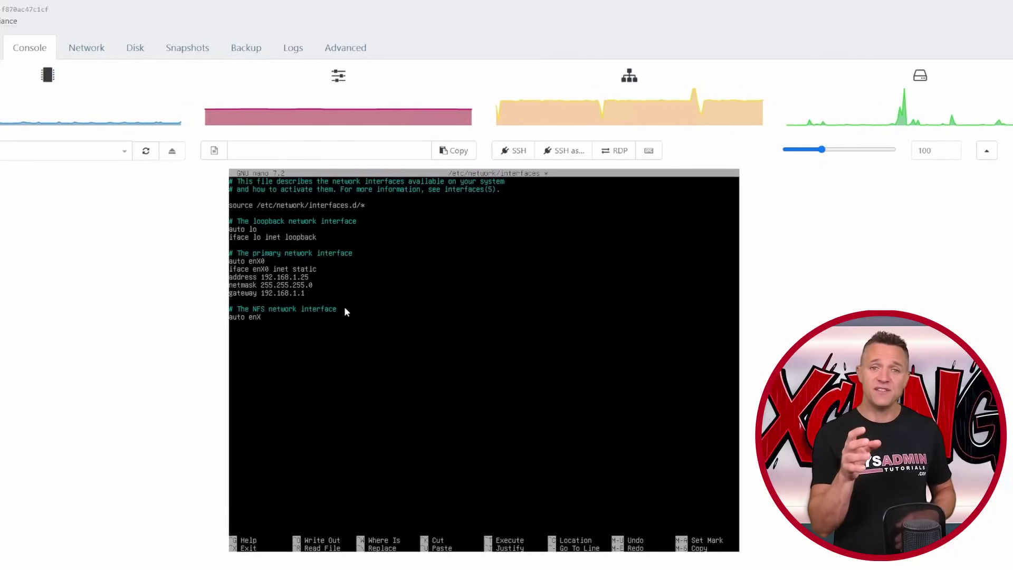
type("1")
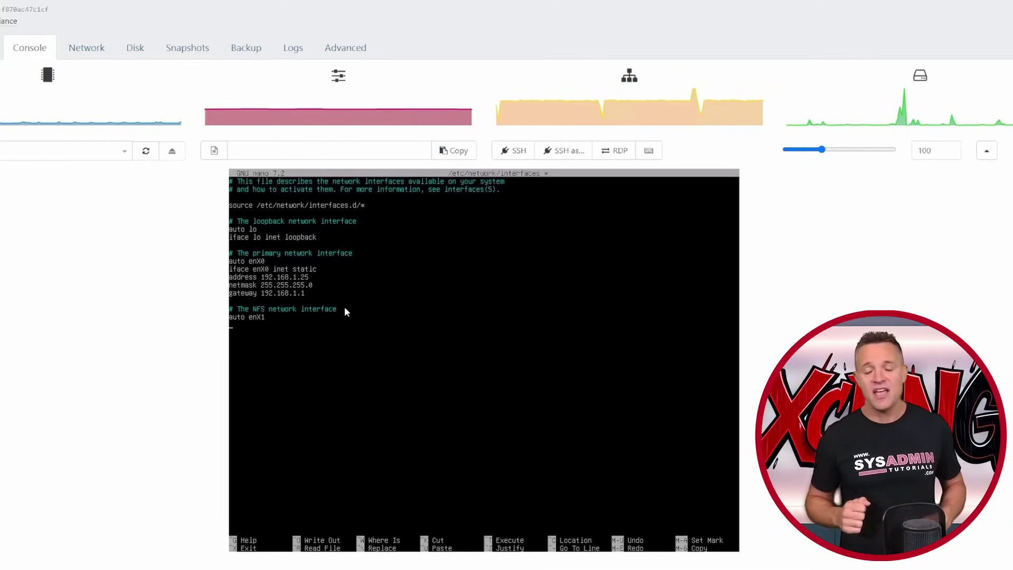
key("Return")
type("iface enX1 inet static")
key("Return")
type("address 192.168.8.25")
key("Return")
type("netmask 255.255.255.0")
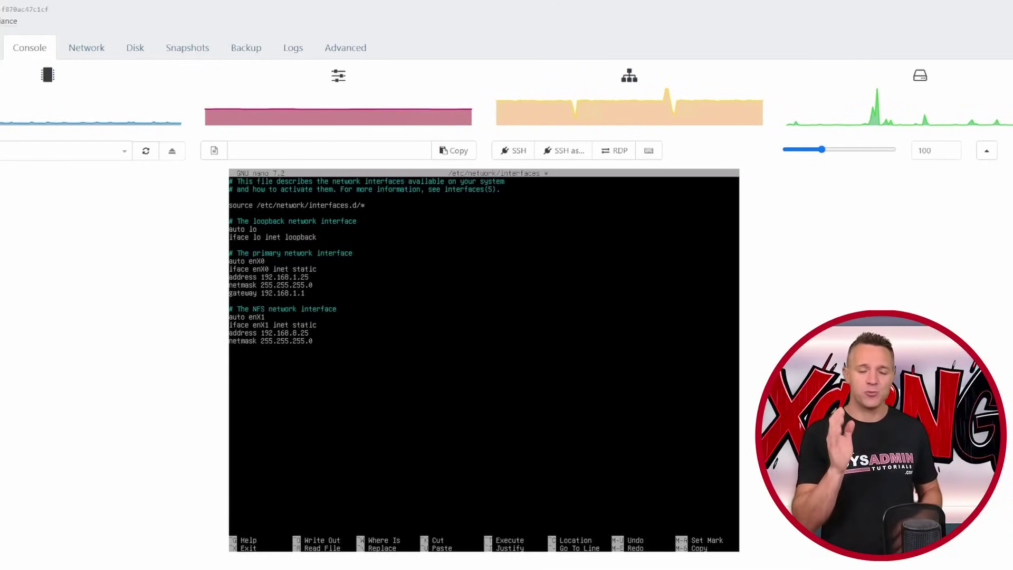
key("ctrl+o")
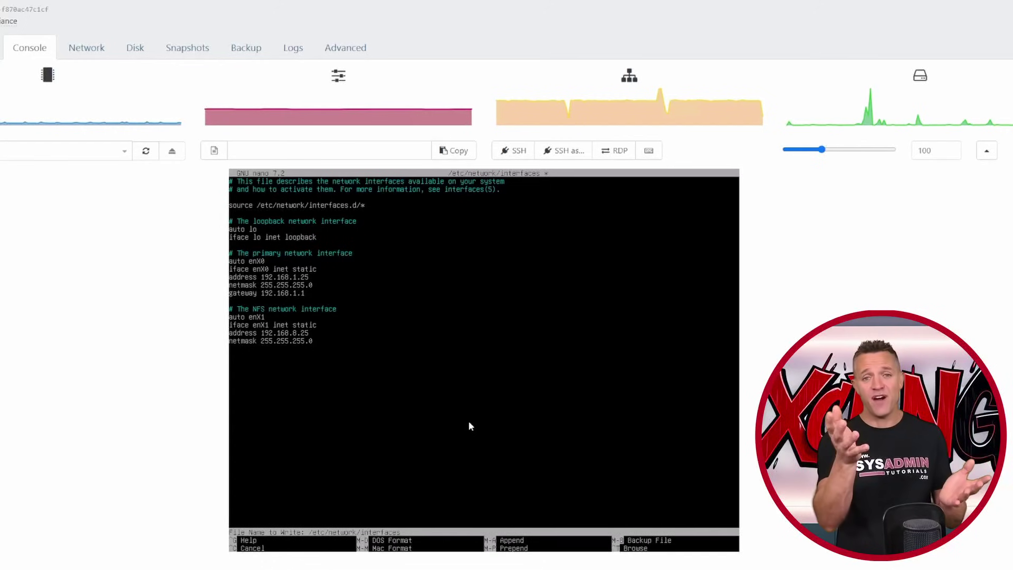
key("Return")
key("ctrl+x")
key("Return")
key("Return")
- Restart networking, check addresses with ip addr, and briefly ping 192.168.0.50
type("sudo systemctl restart ")
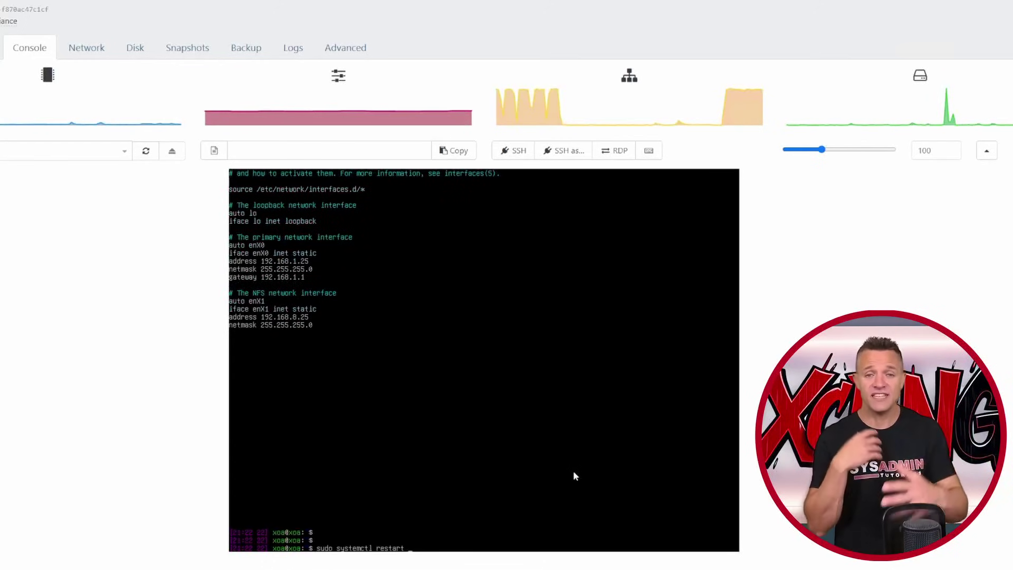
type("networking")
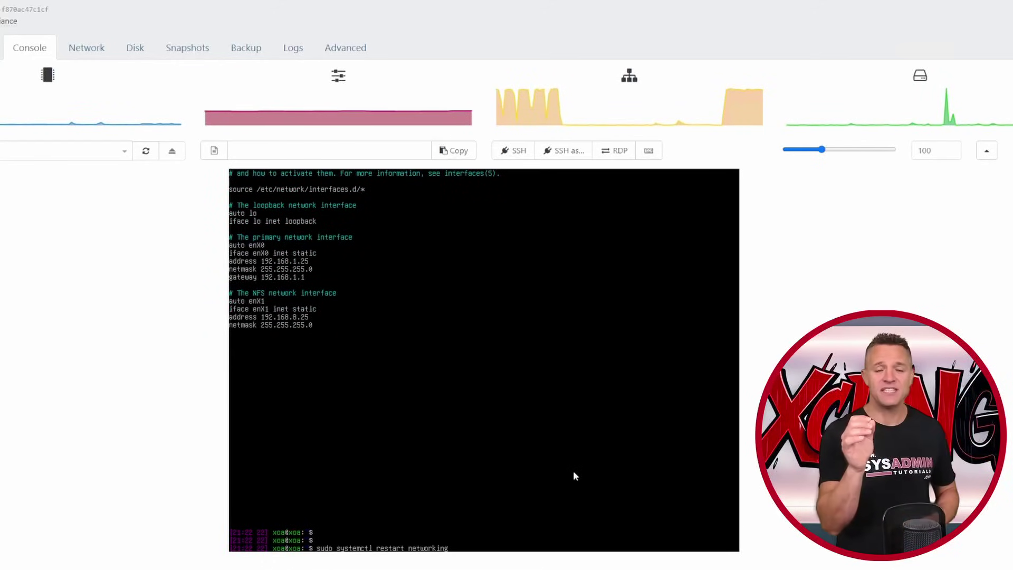
key("Return")
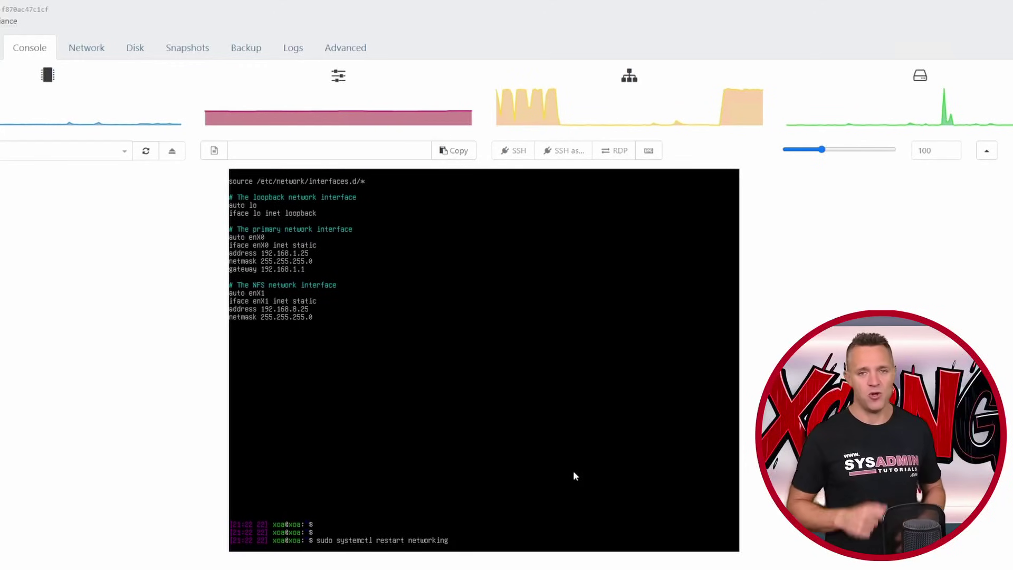
key("Return")
key("Return")
type("ip addr")
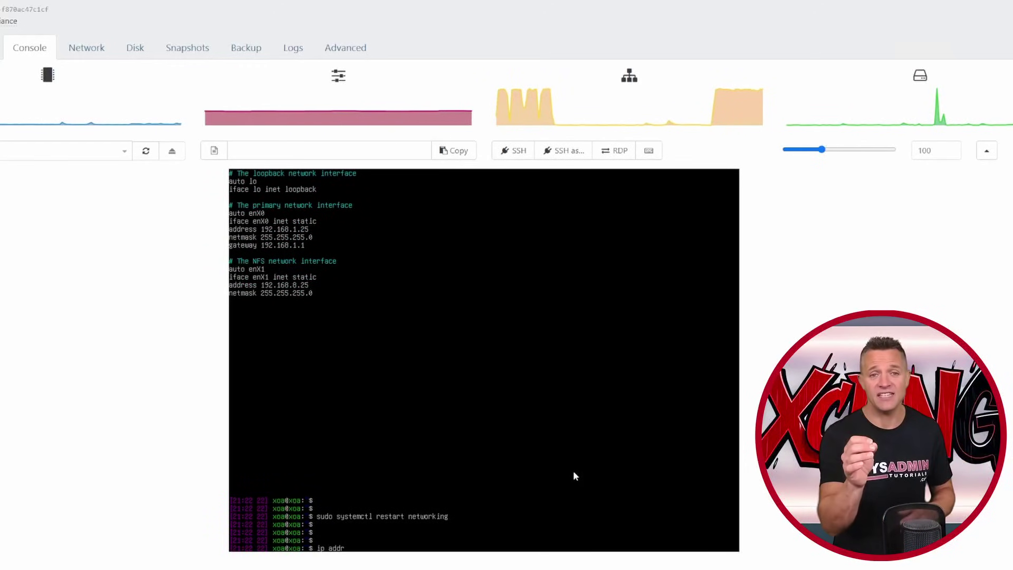
key("Return")
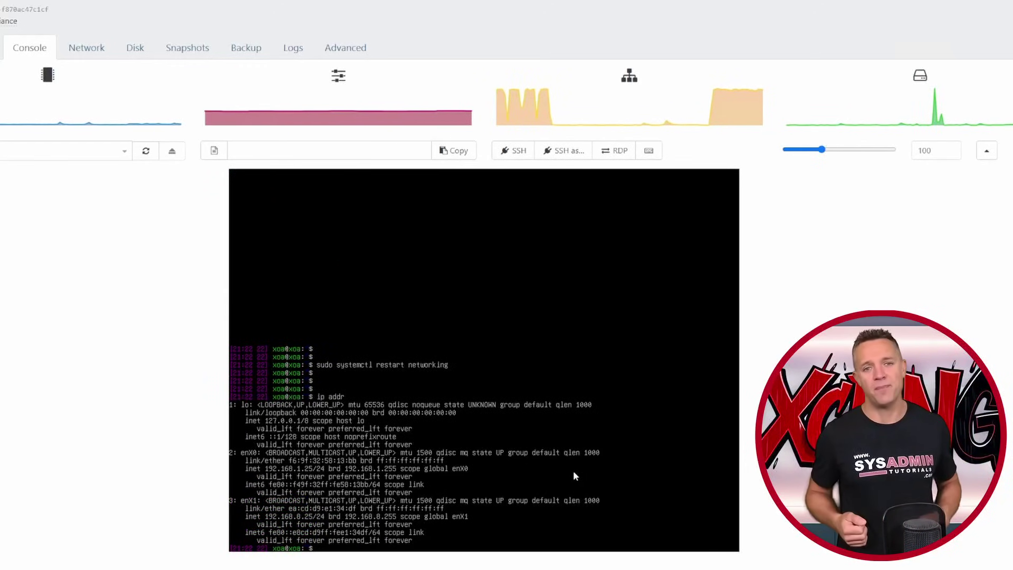
type("ping 192.168.0.50")
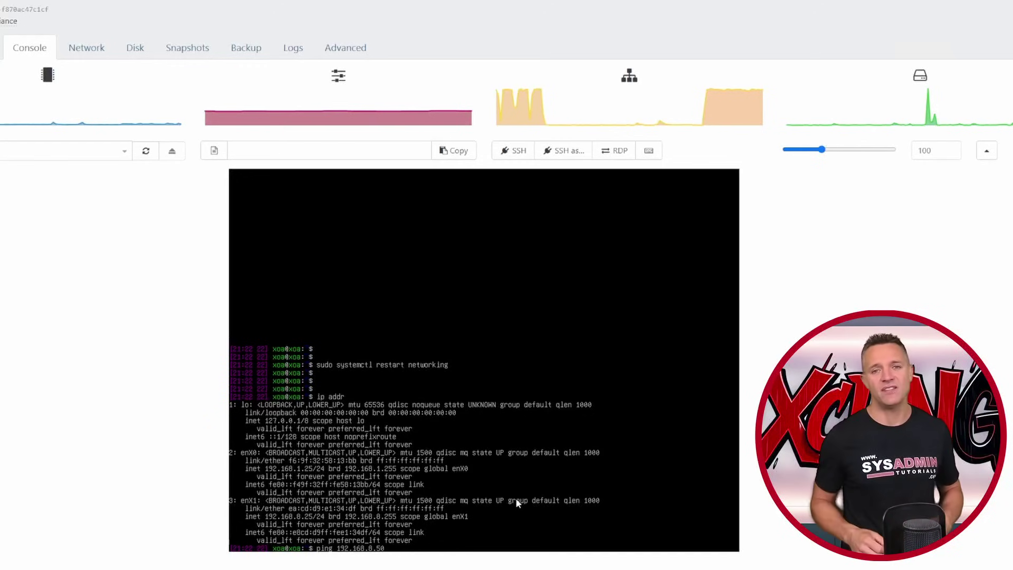
key("Return")
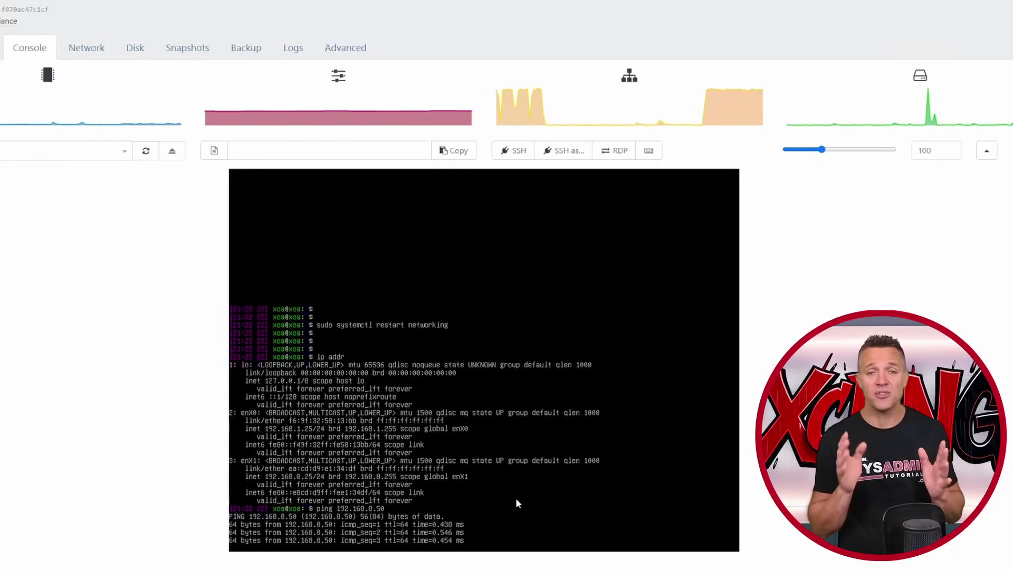
key("ctrl+c")
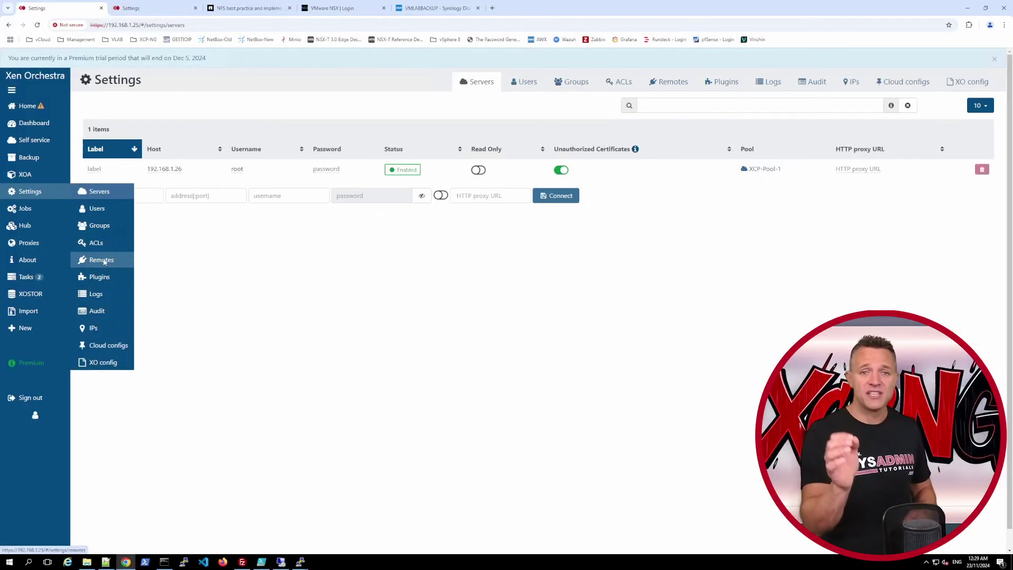
- Toggle the xcpng_backup_1 remote to reconnect it, then view backup jobs without running one
left_click(102, 261)
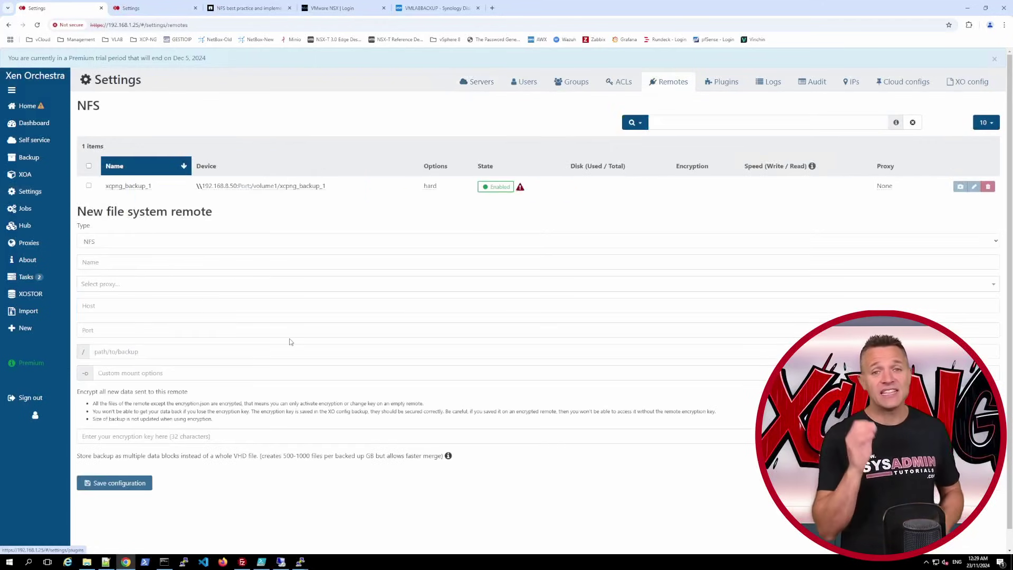
left_click(492, 189)
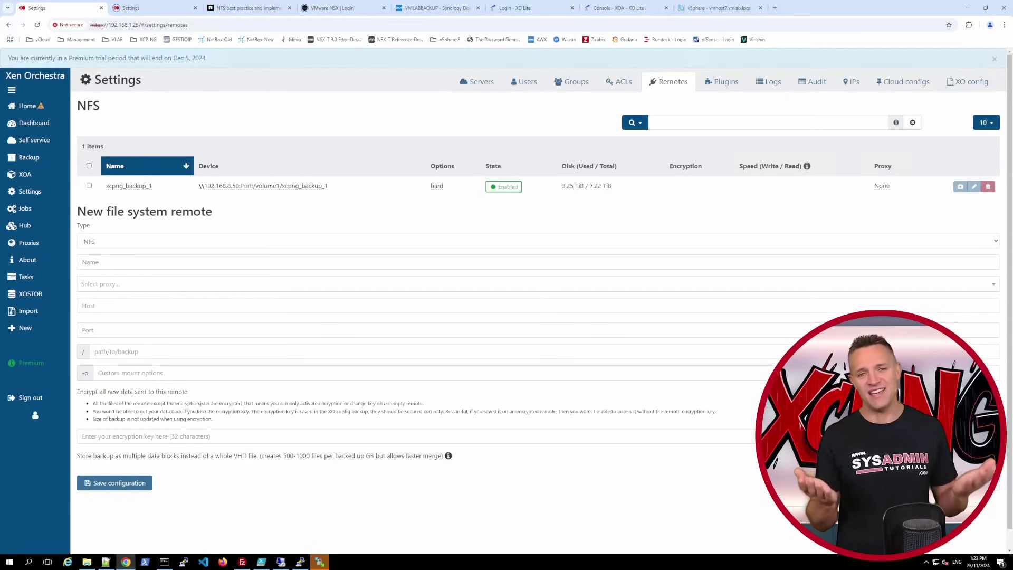
mouse_move(43, 157)
left_click(96, 158)
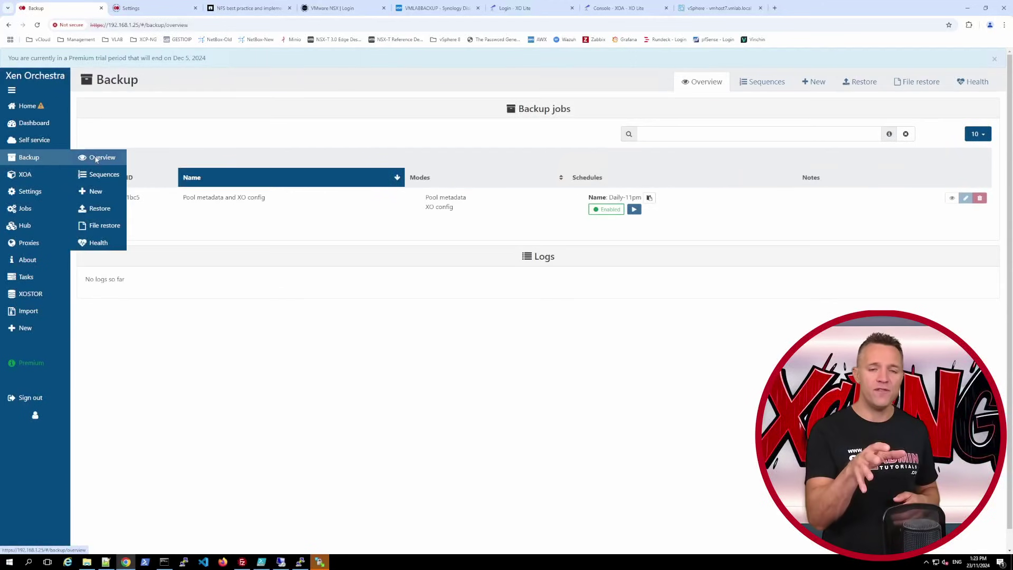
left_click(635, 210)
left_click(726, 392)
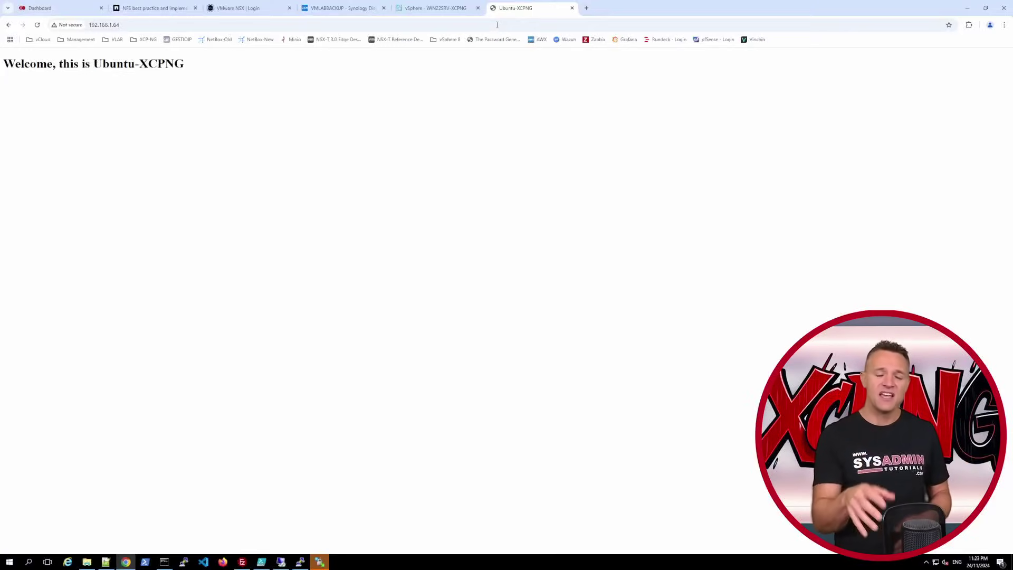
- Check the VM test page address, then start a browser tab for the Windows VM's page
left_click(497, 24)
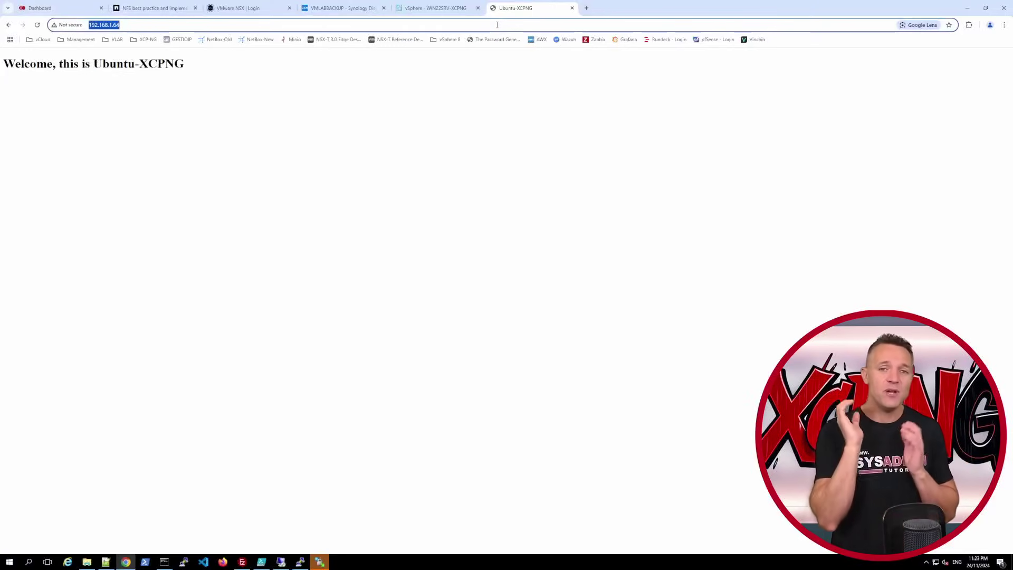
left_click(538, 85)
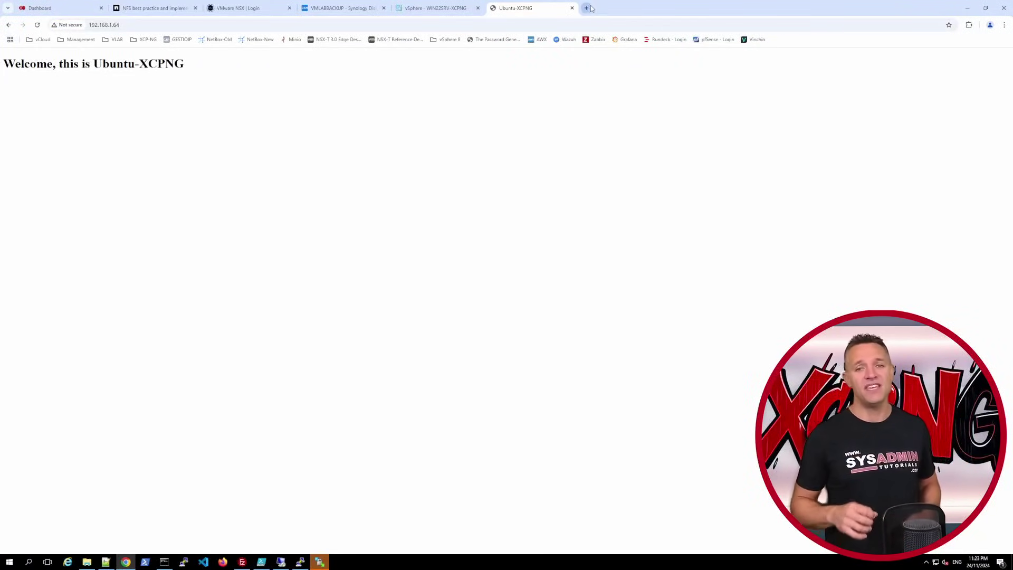
left_click(587, 7)
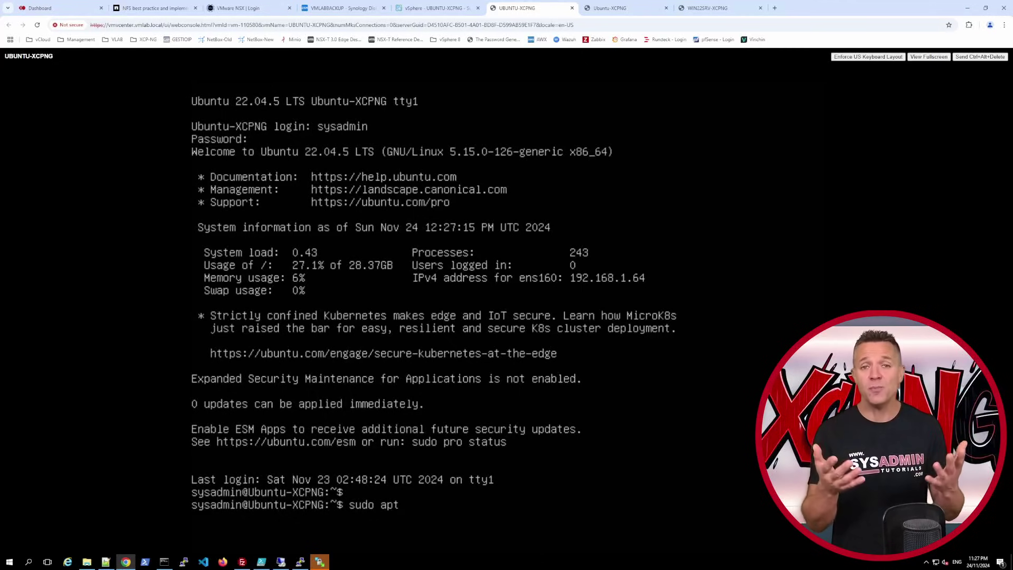
- Remove open-vm-tools from the Ubuntu VM and uninstall VMware Tools from WIN22SRV-XCPNG
type("remove open")
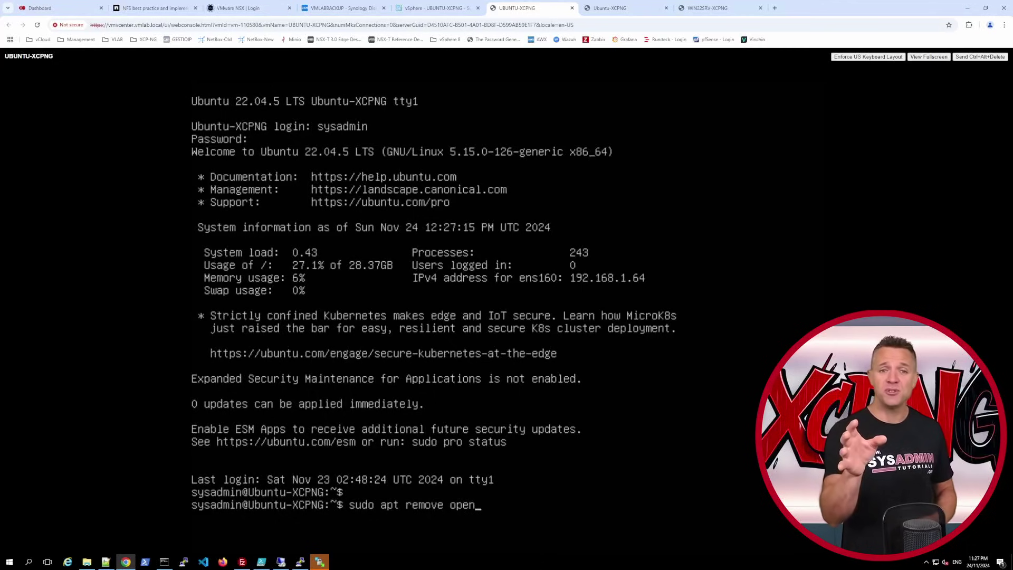
type("-vm-tools")
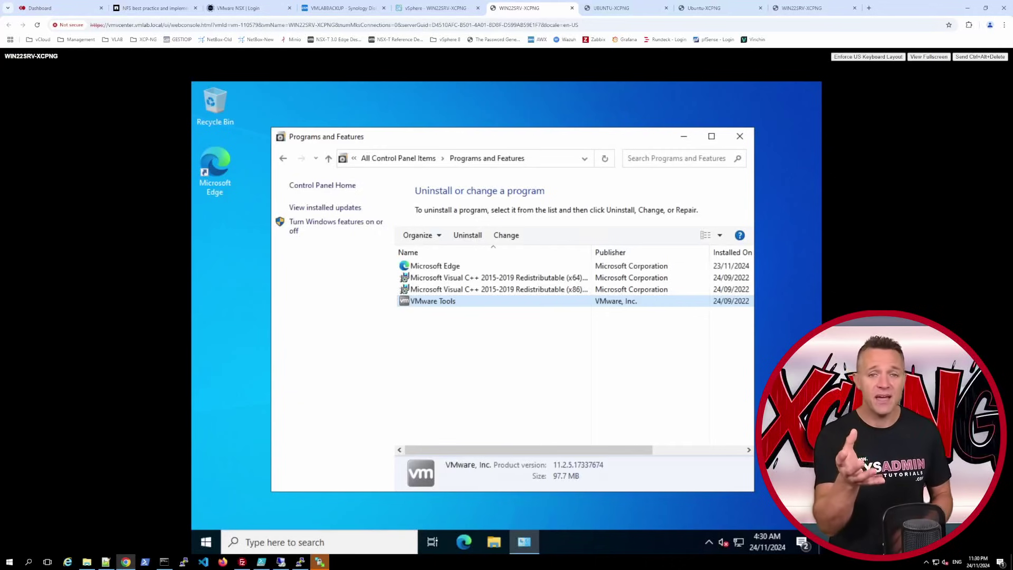
left_click(466, 236)
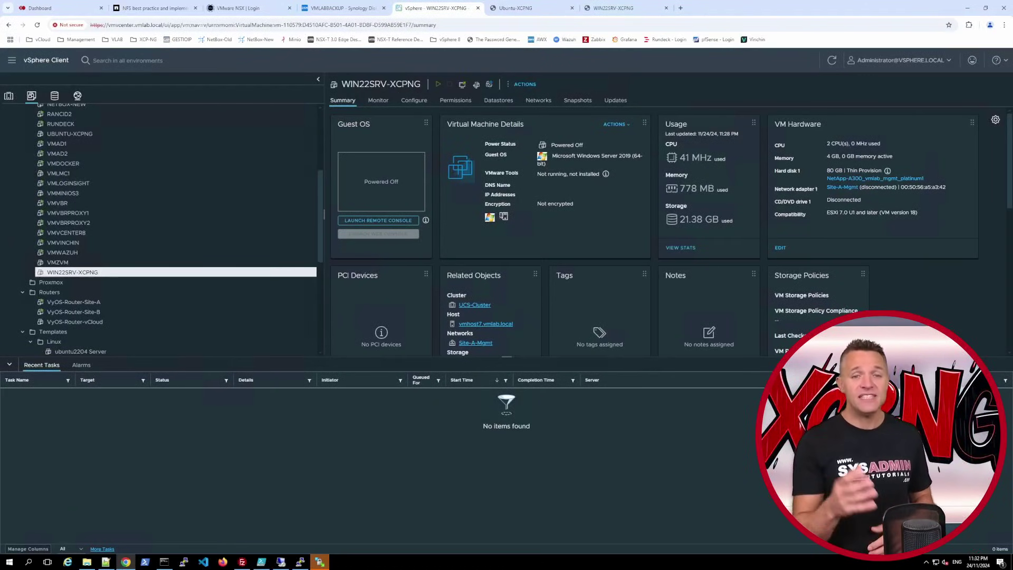
left_click(64, 11)
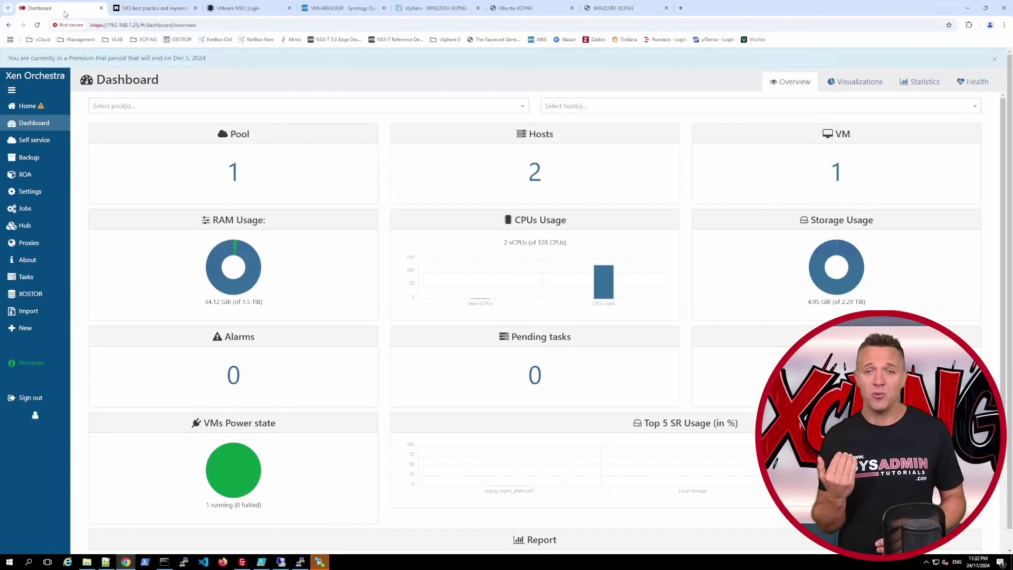
- Connect the VMware import to vCenter 192.168.1.104 with the SSL check skipped
mouse_move(32, 311)
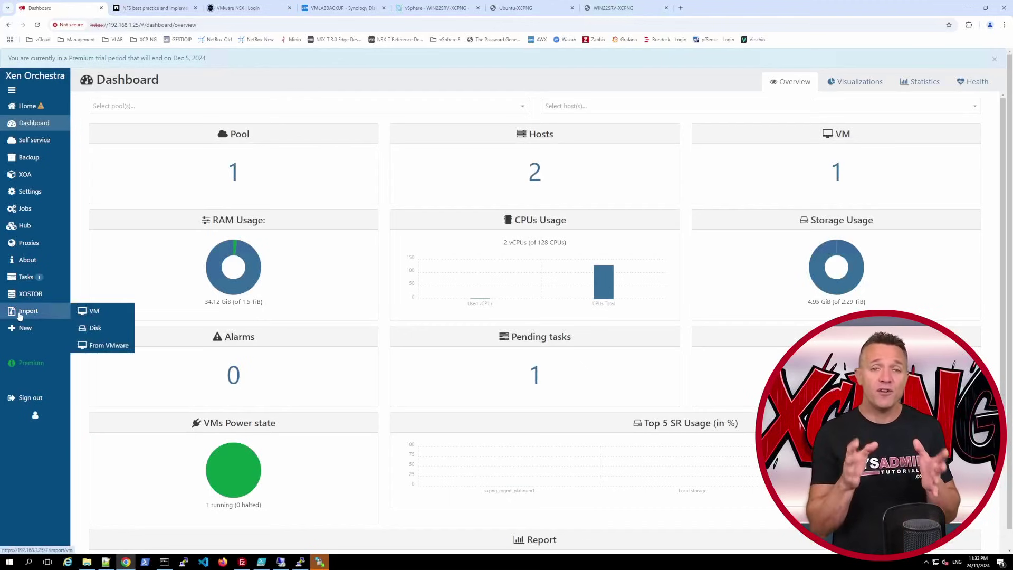
left_click(109, 349)
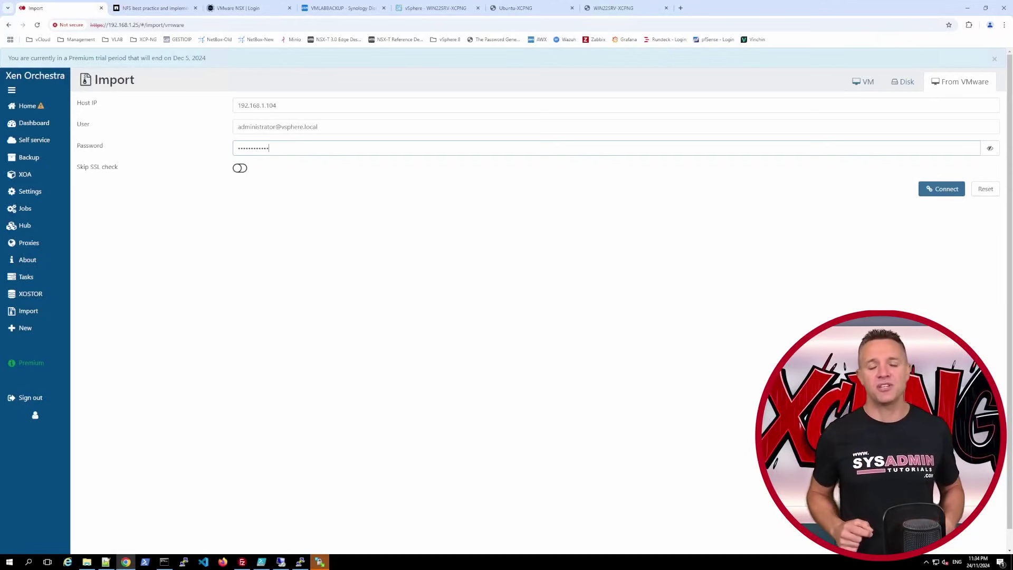
left_click(244, 172)
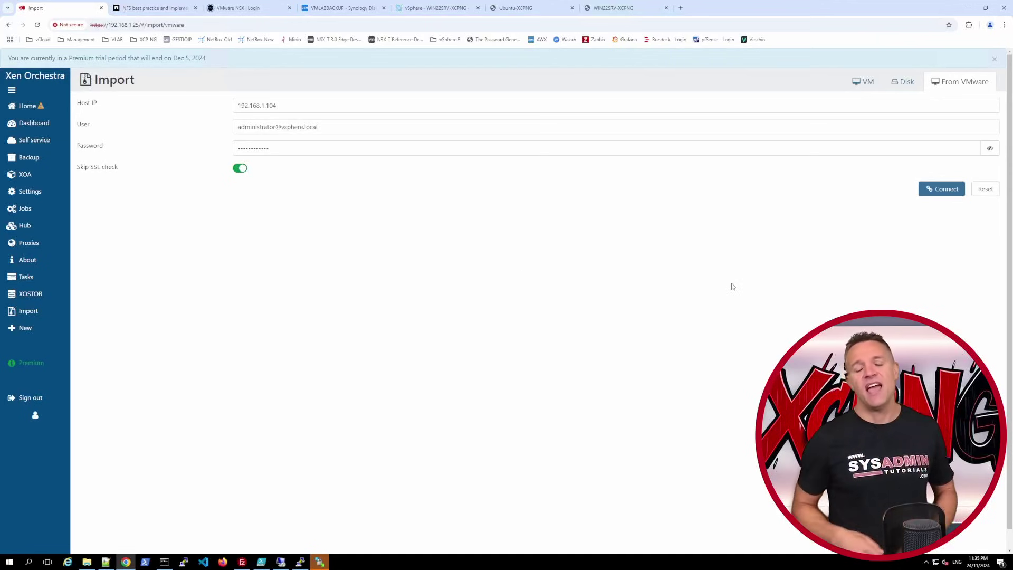
left_click(927, 190)
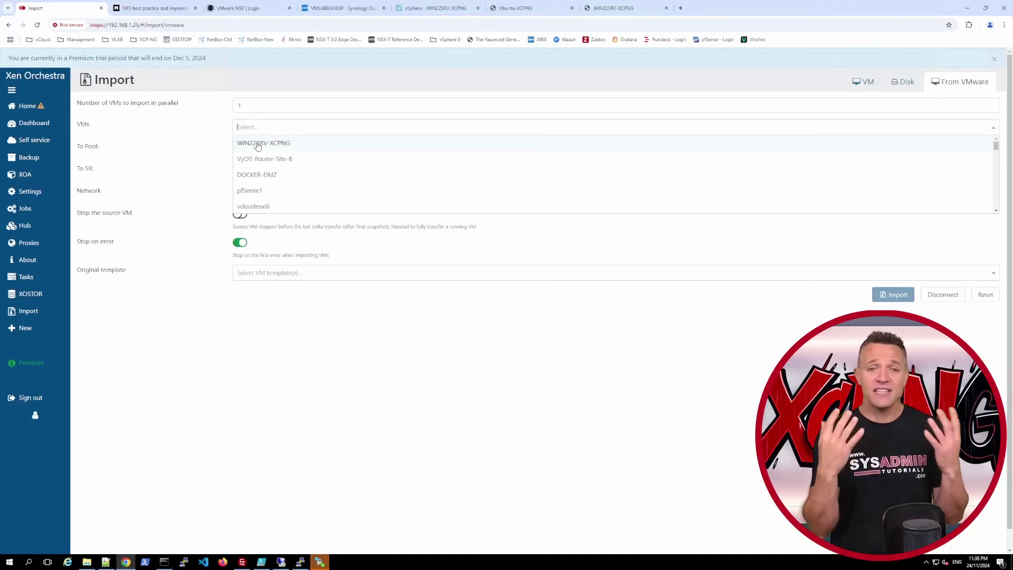
- Import WIN22SRV-XCPNG into XCP-Pool-1 using the Windows Server 2022 (64-bit) template
left_click(258, 144)
left_click(566, 349)
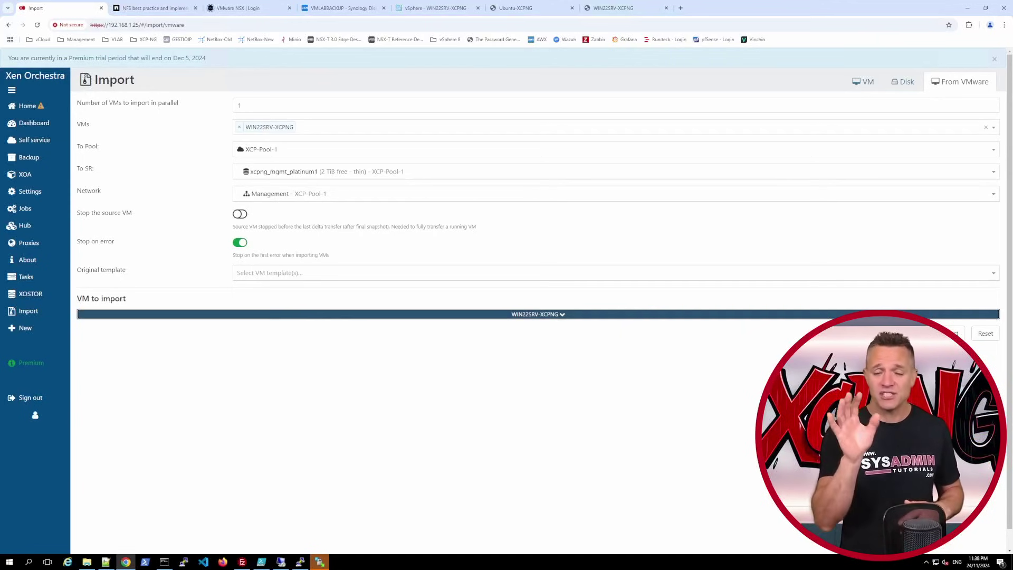
left_click(332, 273)
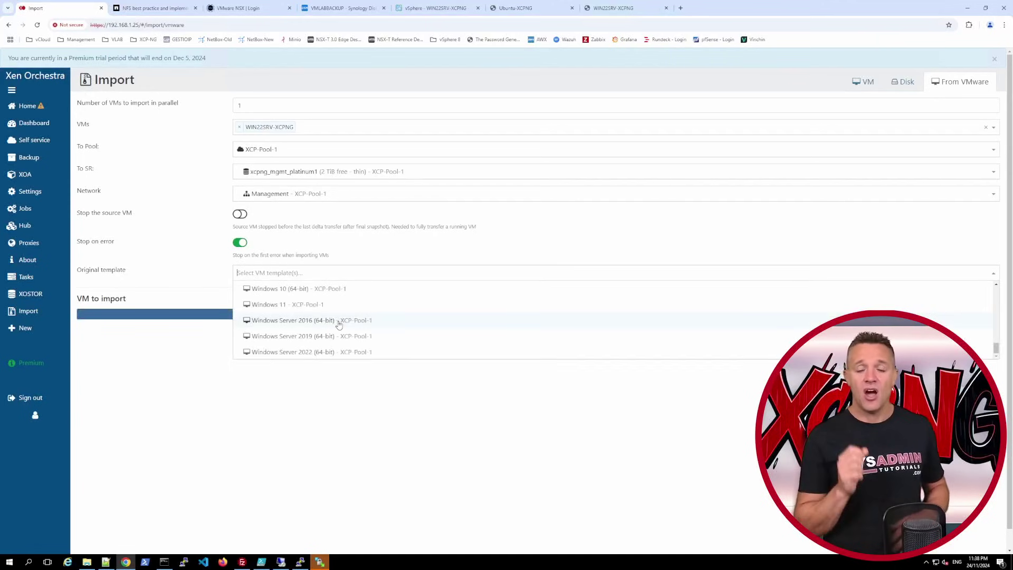
scroll(332, 327, "down", 1)
left_click(333, 332)
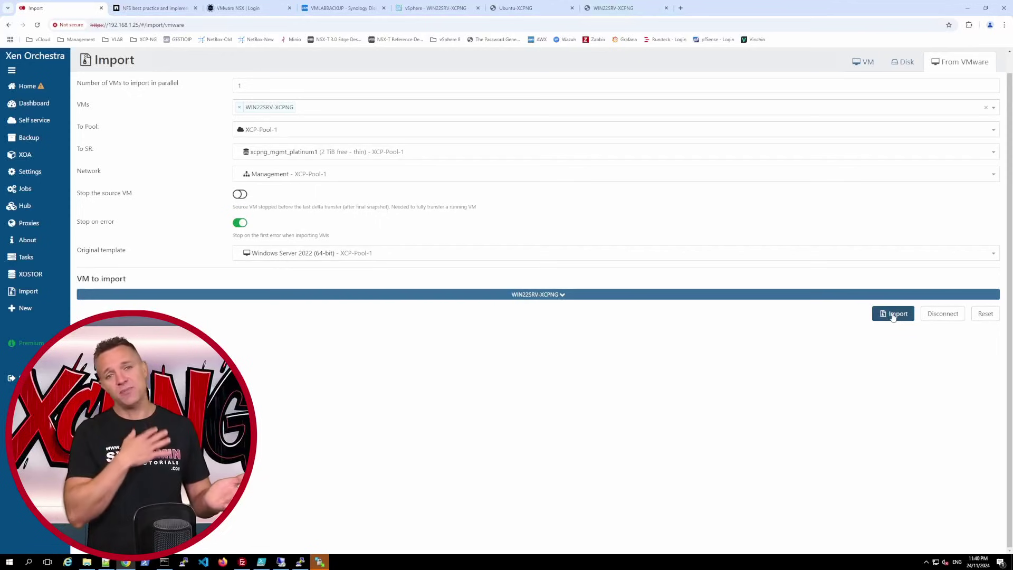
left_click(893, 315)
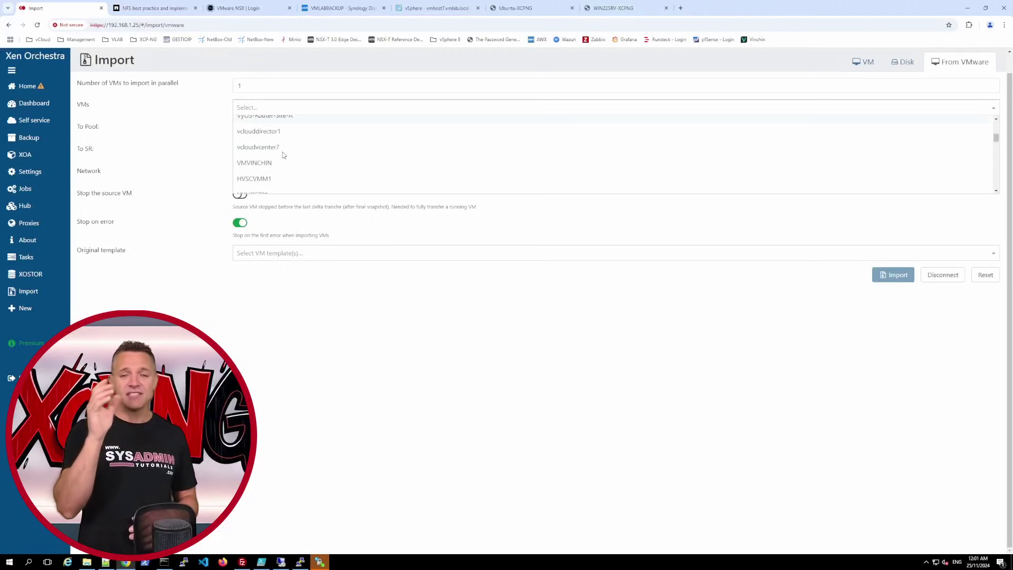
- Import UBUNTU-XCPNG using the Ubuntu Jammy Jellyfish 22.04 template, then power on the new VM
scroll(283, 156, "down", 3)
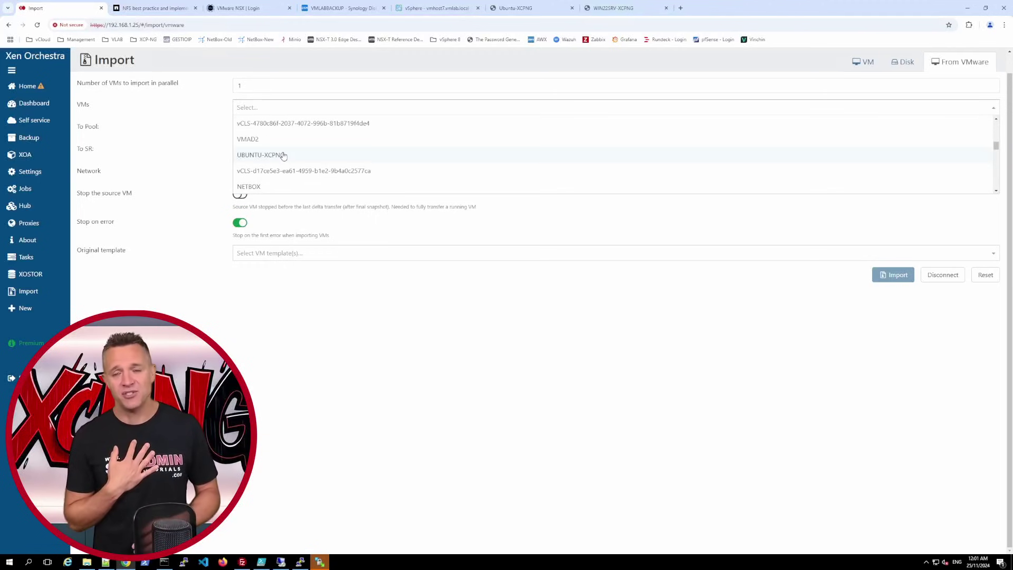
left_click(281, 156)
left_click(180, 167)
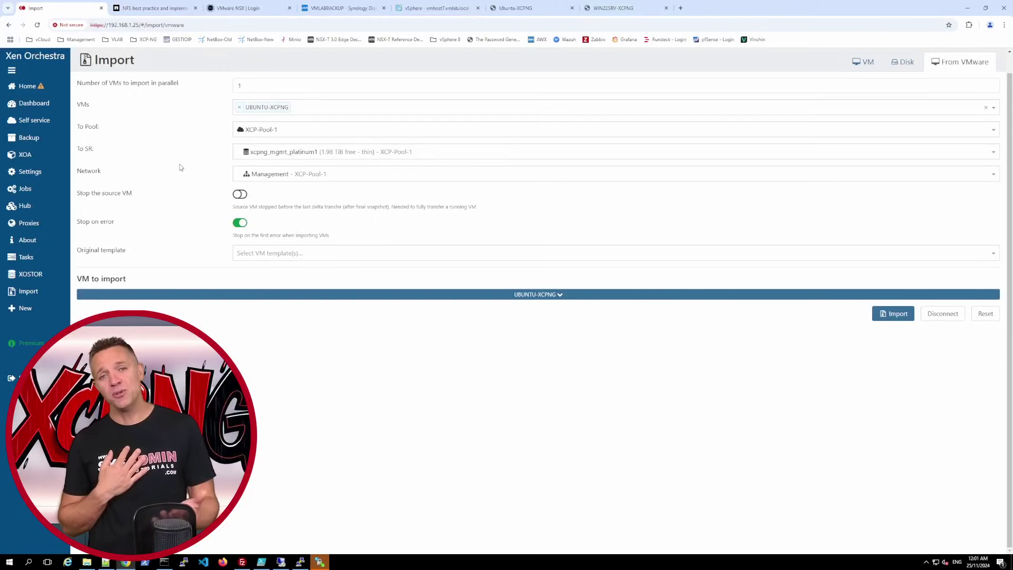
left_click(264, 253)
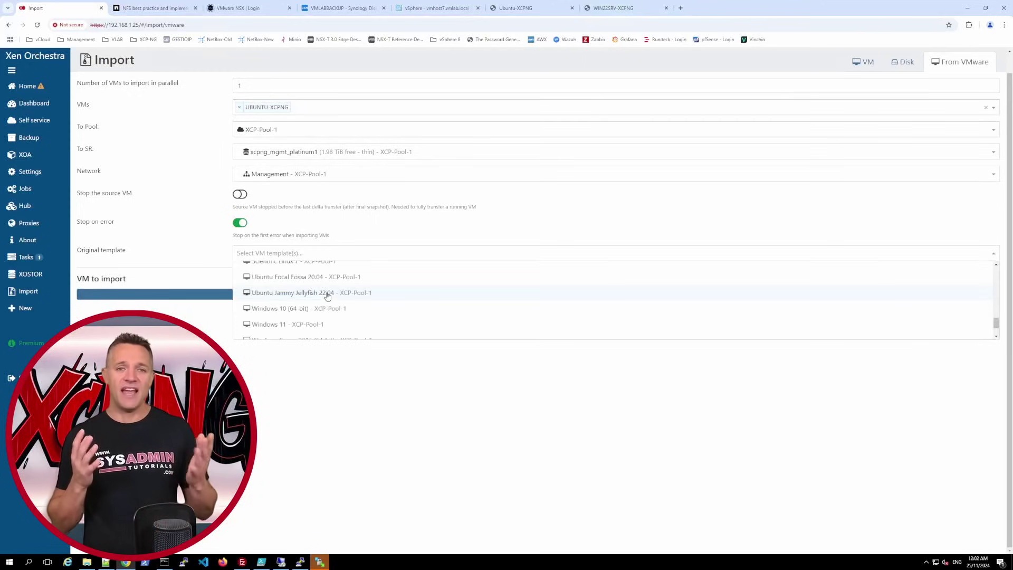
left_click(325, 293)
left_click(891, 315)
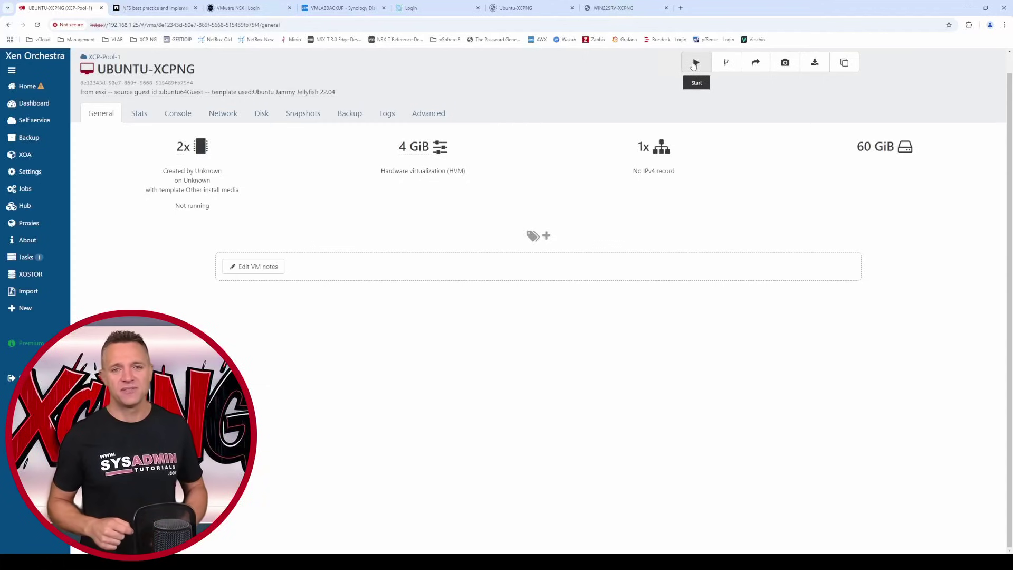
left_click(694, 64)
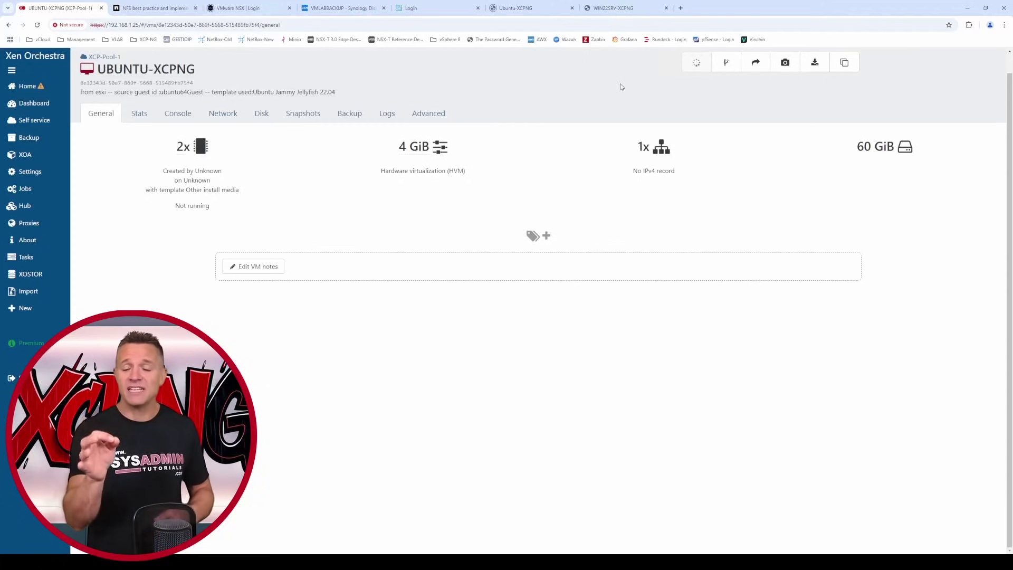
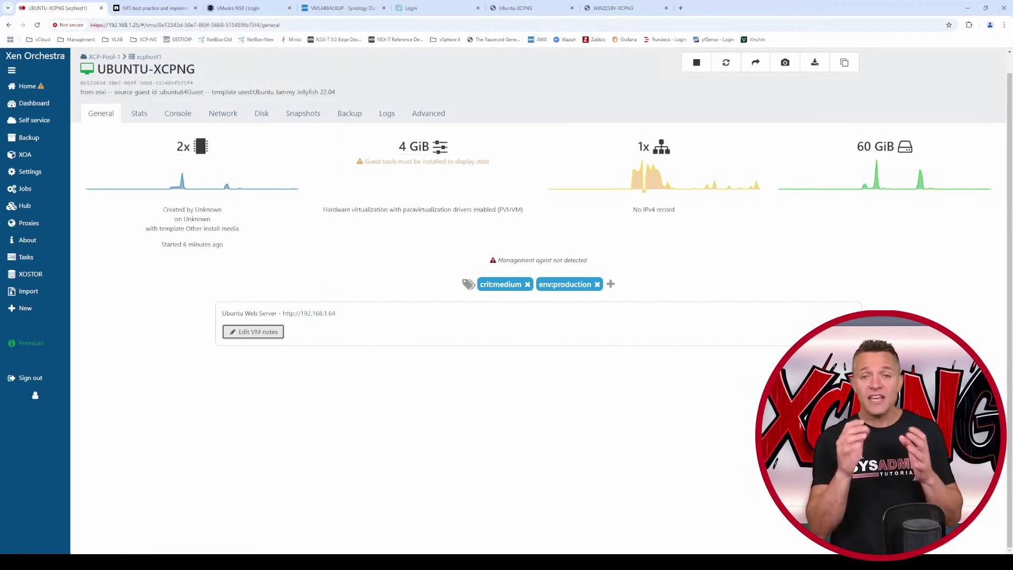
- Save the UBUNTU-XCPNG notes, check the Stats graph time ranges, and bring up the VM console
left_click(141, 116)
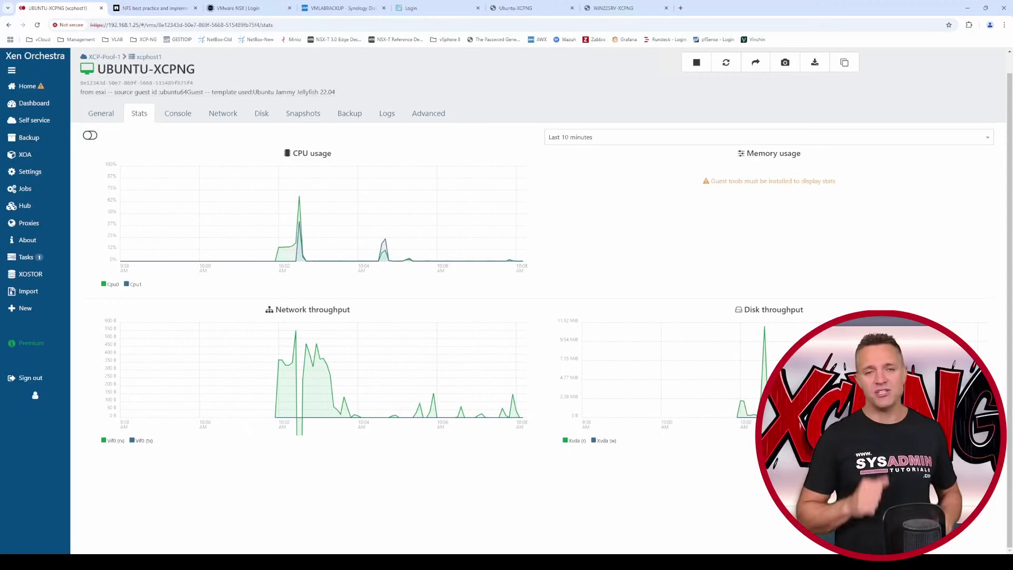
left_click(986, 138)
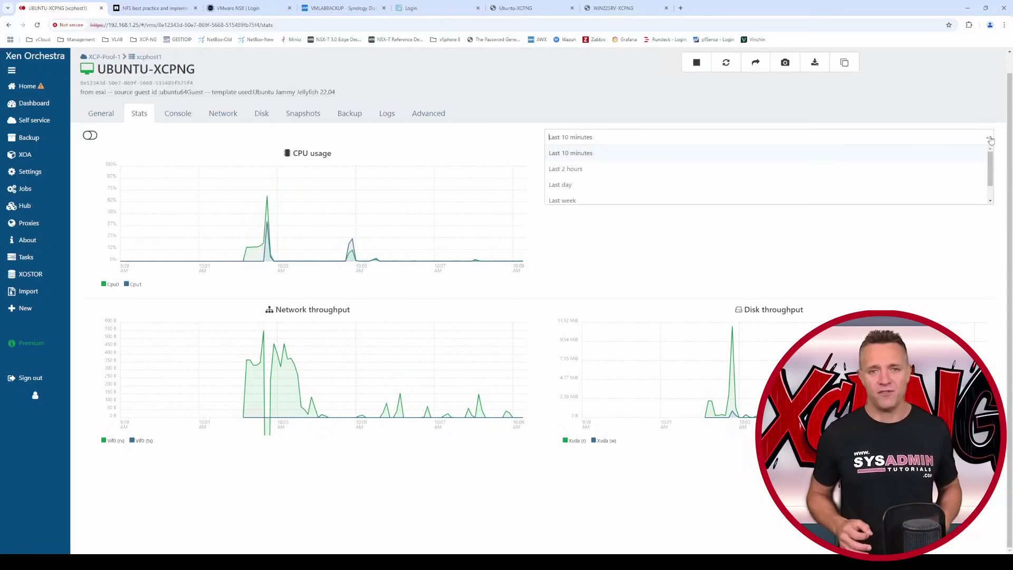
left_click(179, 114)
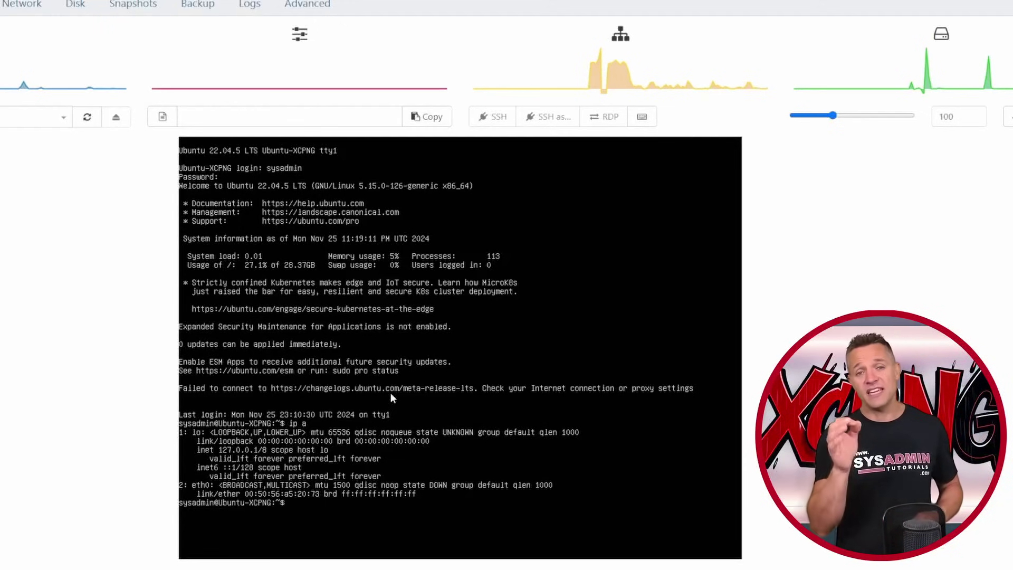
- Edit 00-installer-config.yaml with sudo nano to rename the interface ens160 to eth0, and save
type("sudo nano")
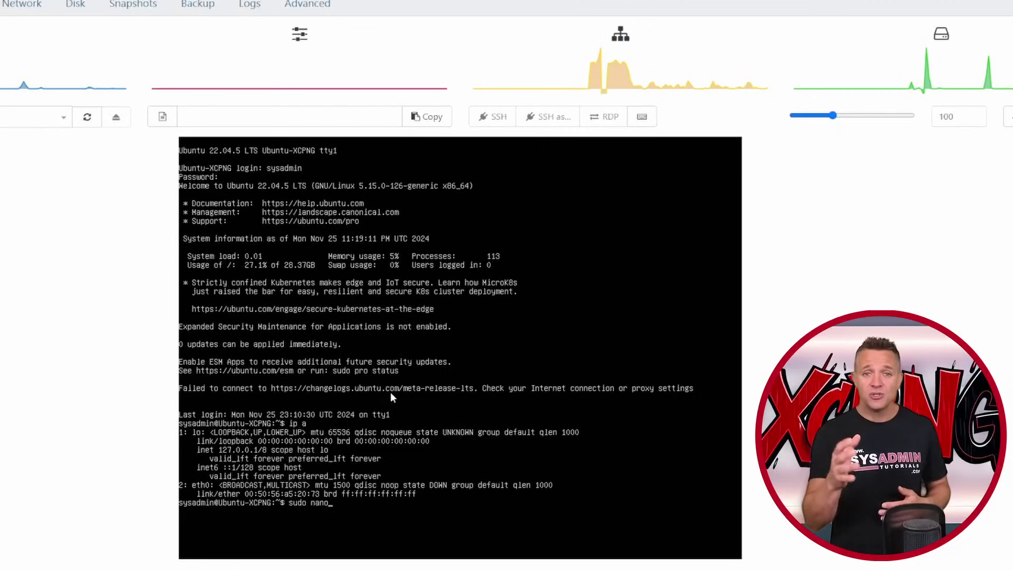
type(" /etc/netpla")
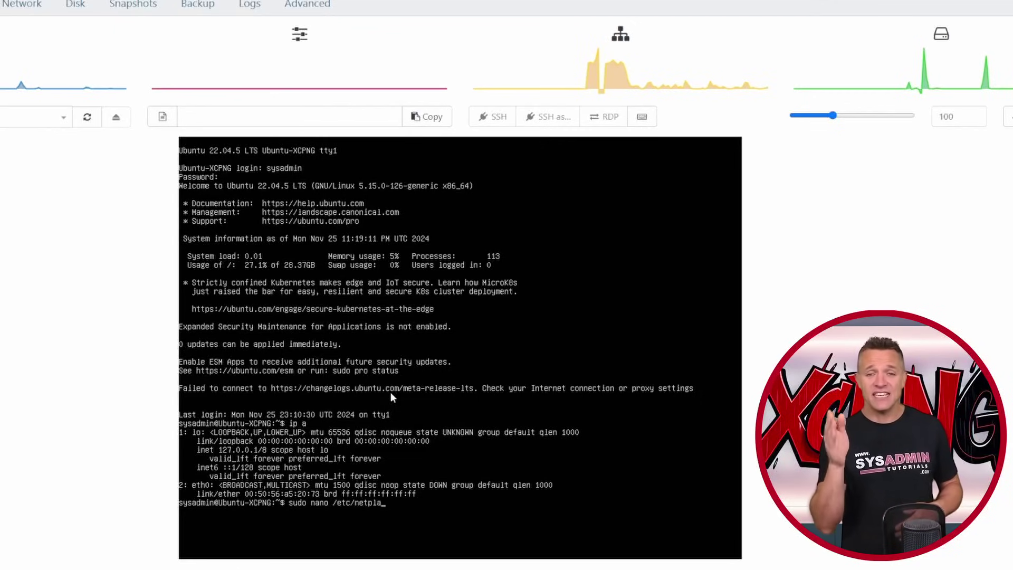
type("n/00-")
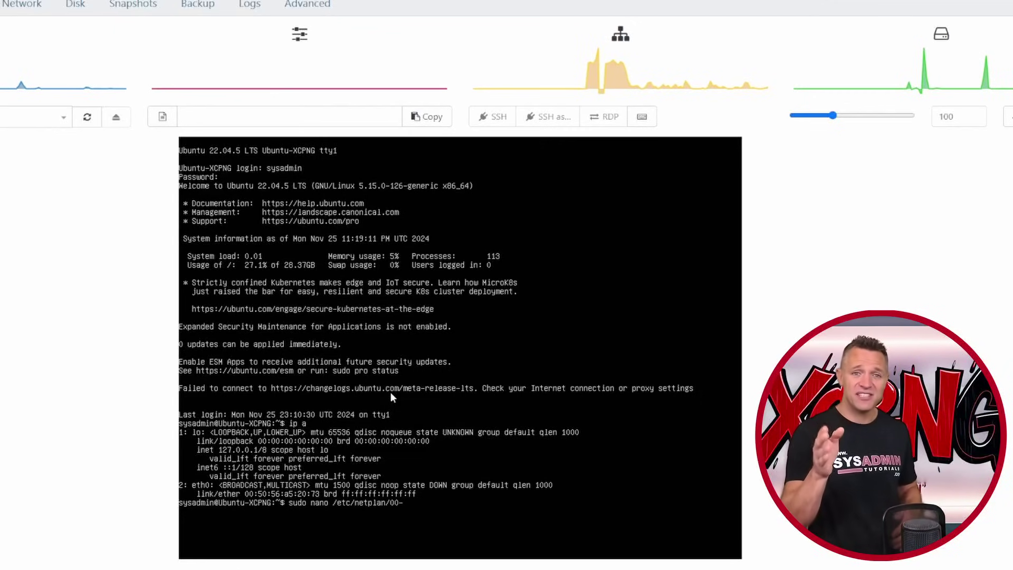
key("Tab")
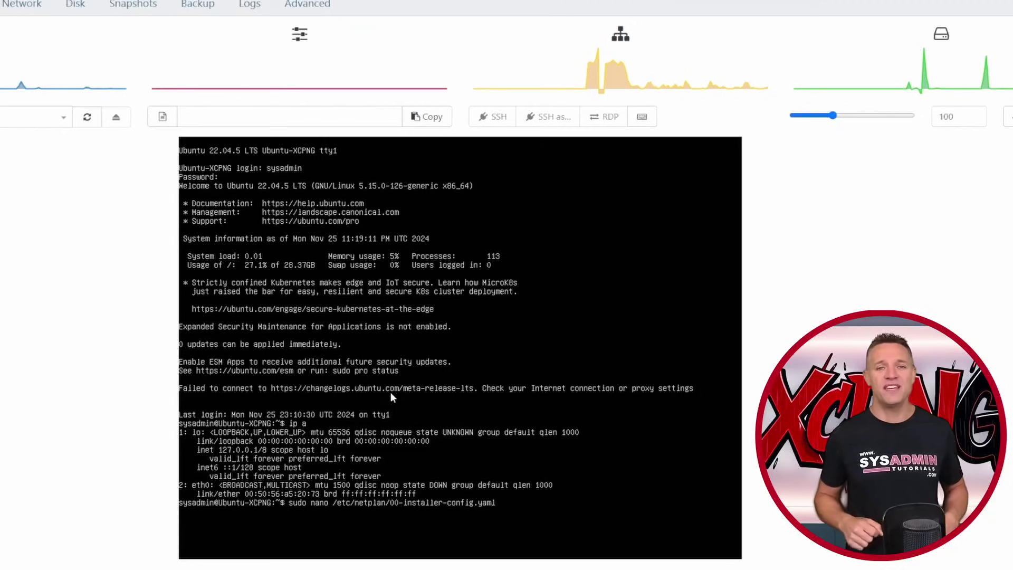
key("Return")
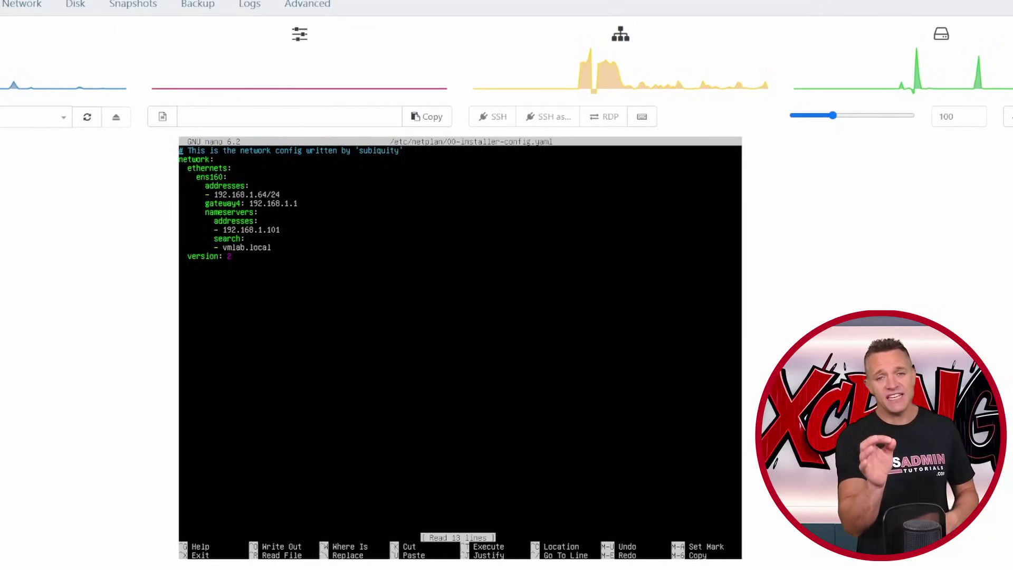
key("Delete")
key("Delete")
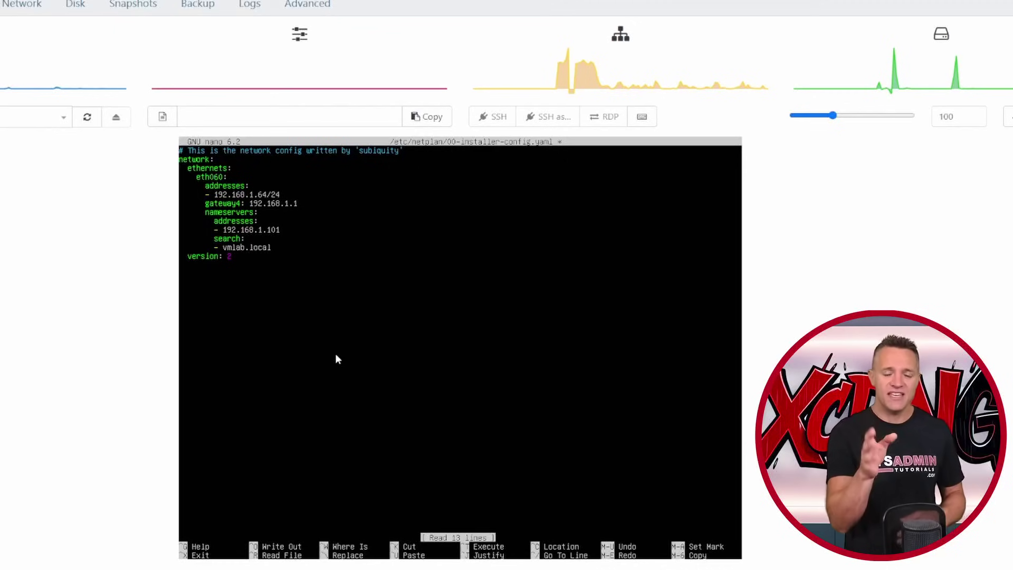
key("Delete")
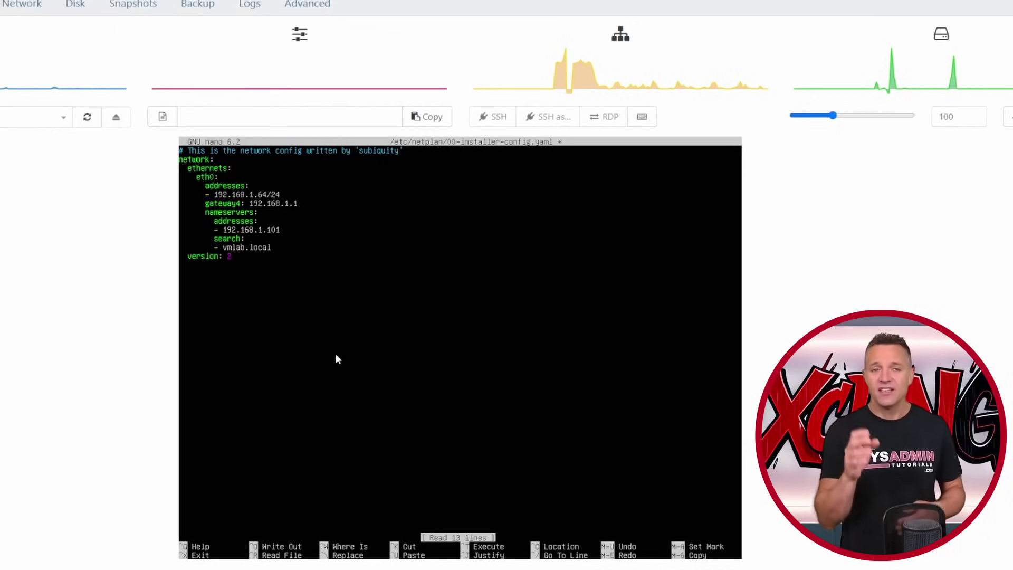
key("ctrl+x")
key("y")
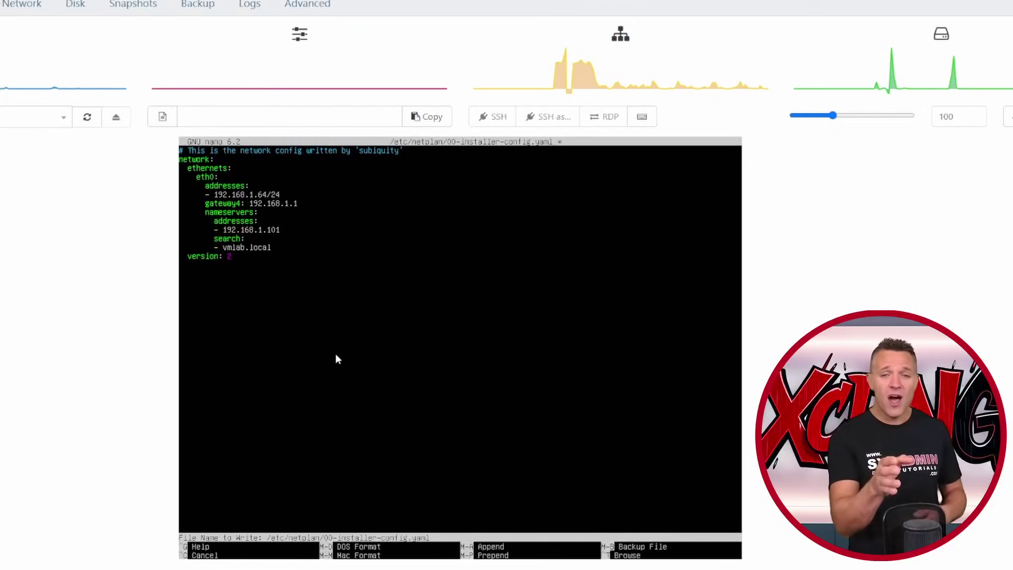
key("Return")
- Run sudo netplan generate and chmod 600 the netplan .yaml config file
type("sudo netplan generate")
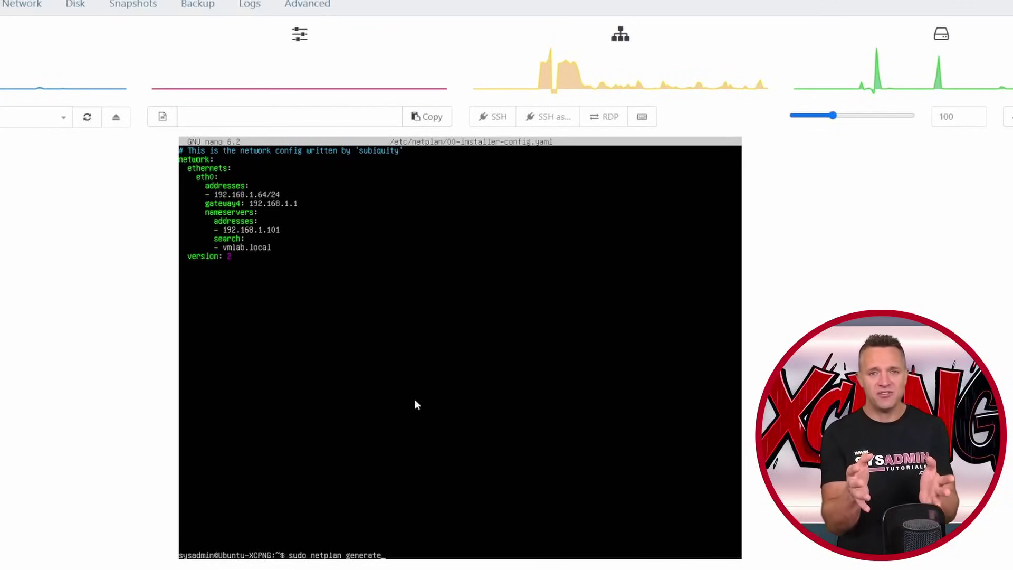
key("Return")
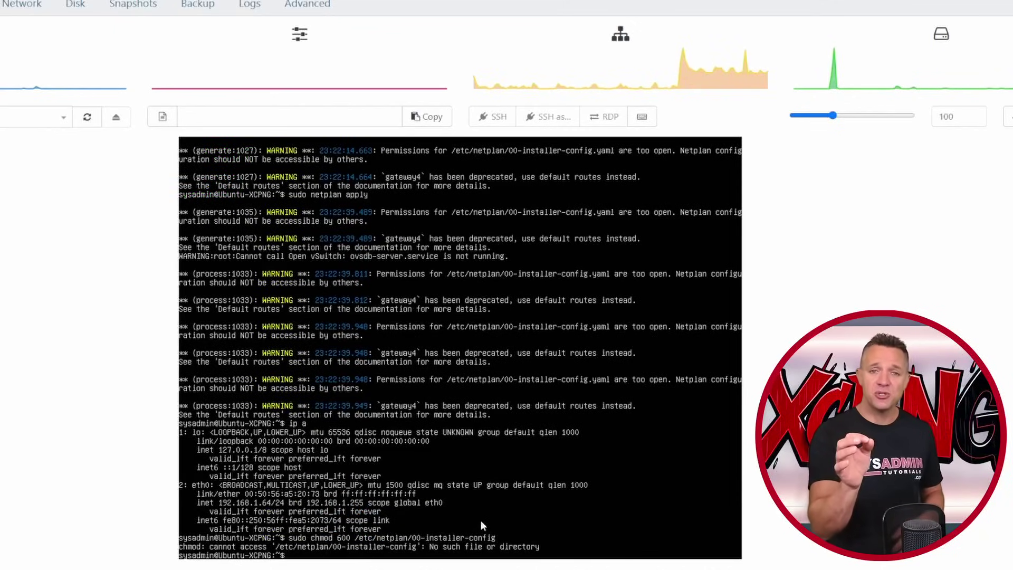
key("Up")
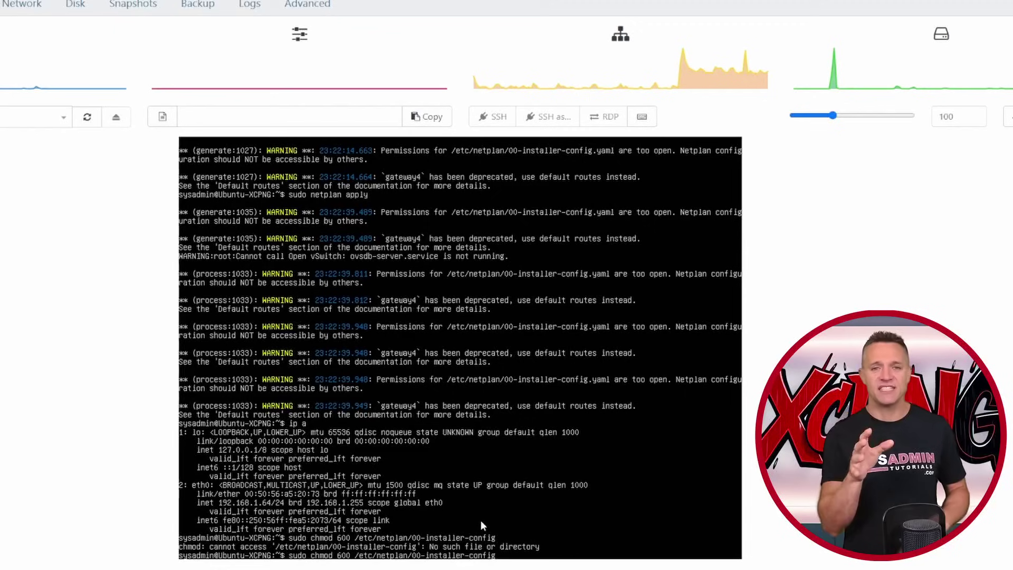
type(".yaml")
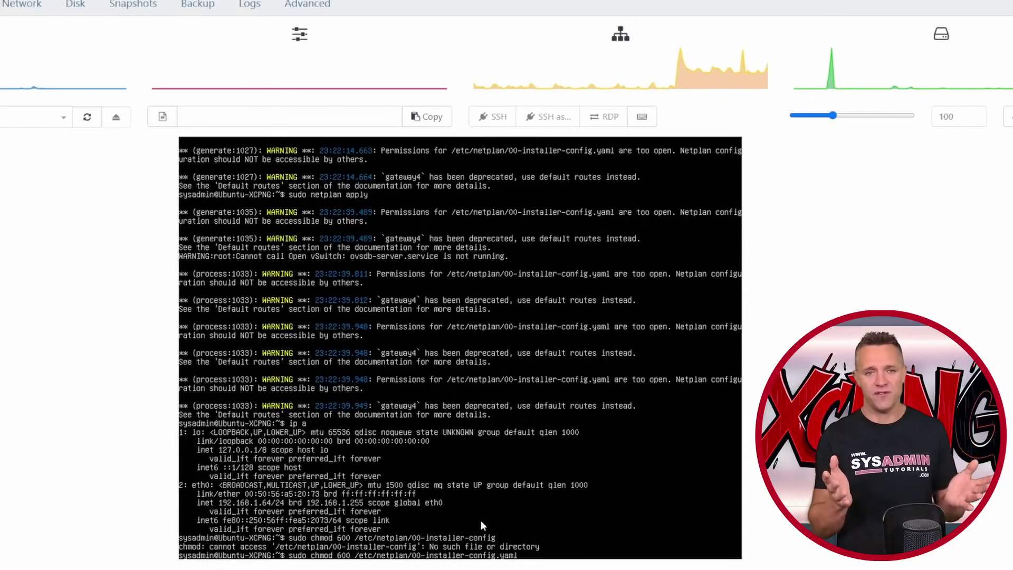
key("Return")
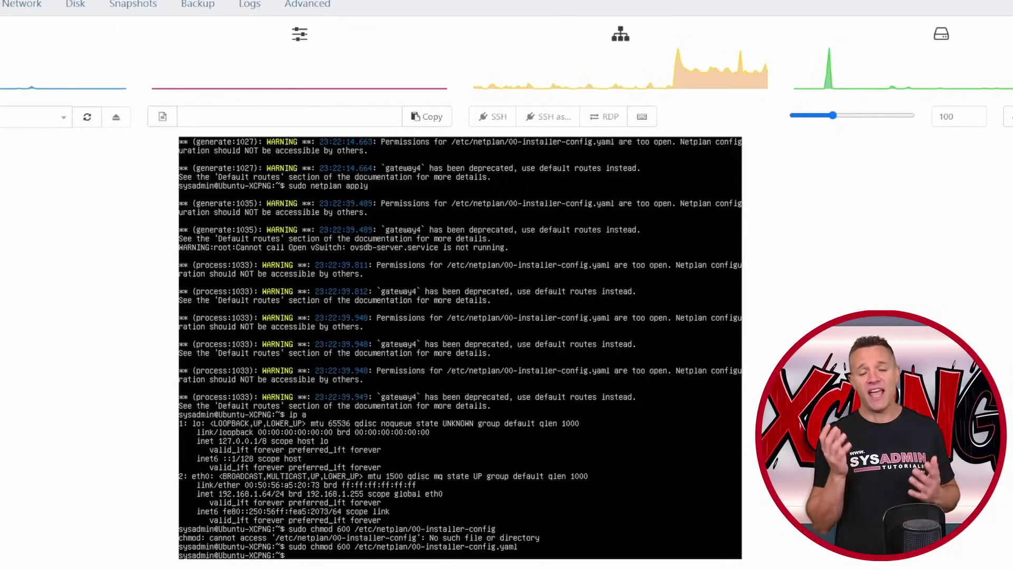
- Change the gateway entry in 00-installer-config.yaml to a routes/via entry and save
key("Return")
key("Return")
type("sudo nano /etc/netplan/00-installer-config.yaml")
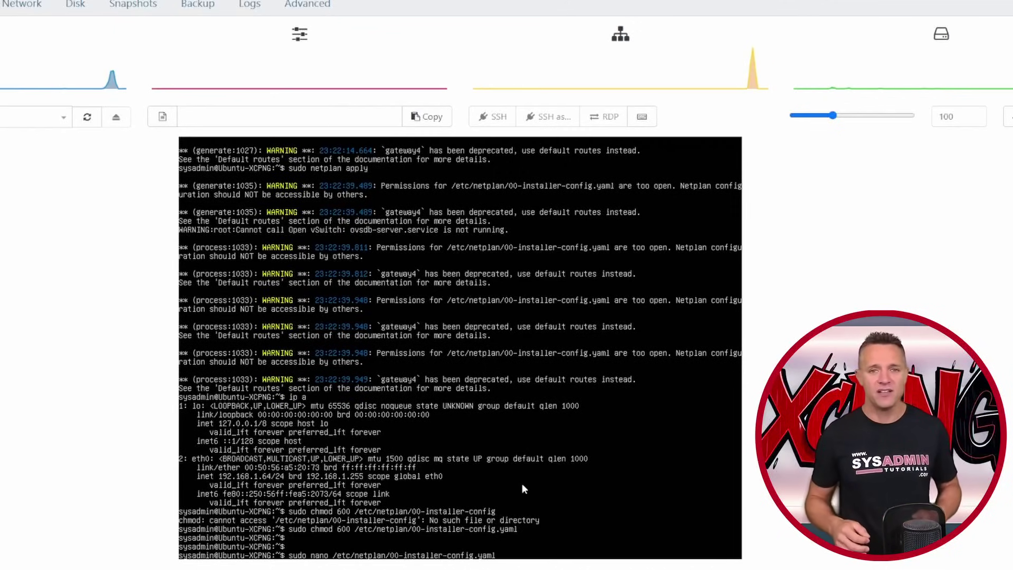
key("Return")
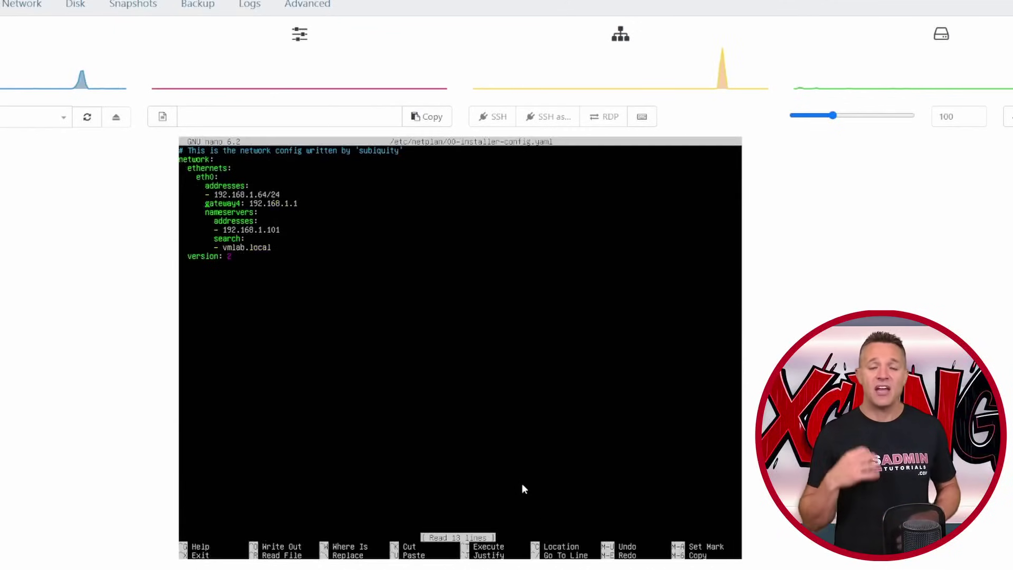
type("routes")
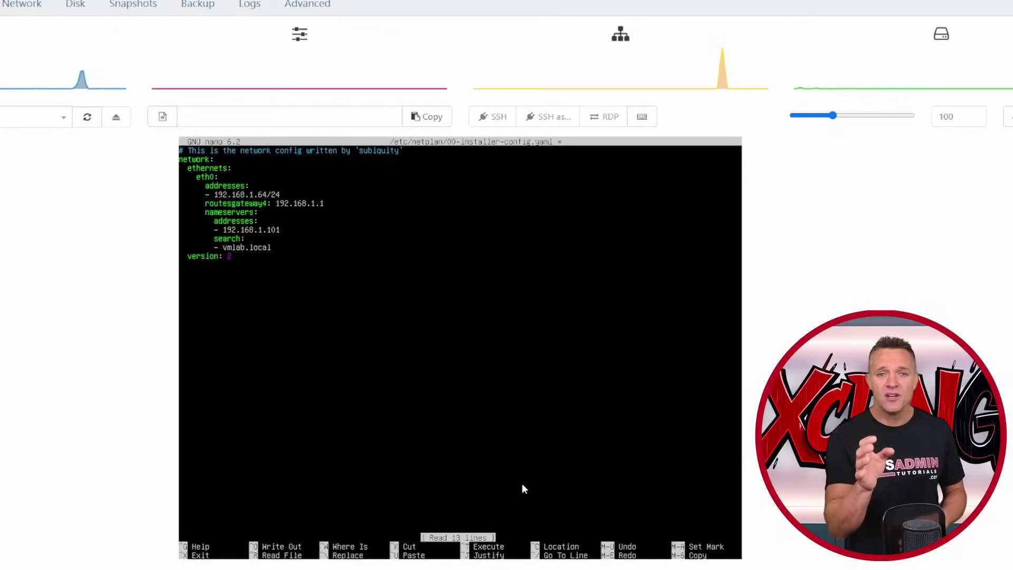
key("Delete")
key("Delete")
key("Delete")
key("Delete")
key("Delete")
key("Delete")
key("Delete")
key("Delete")
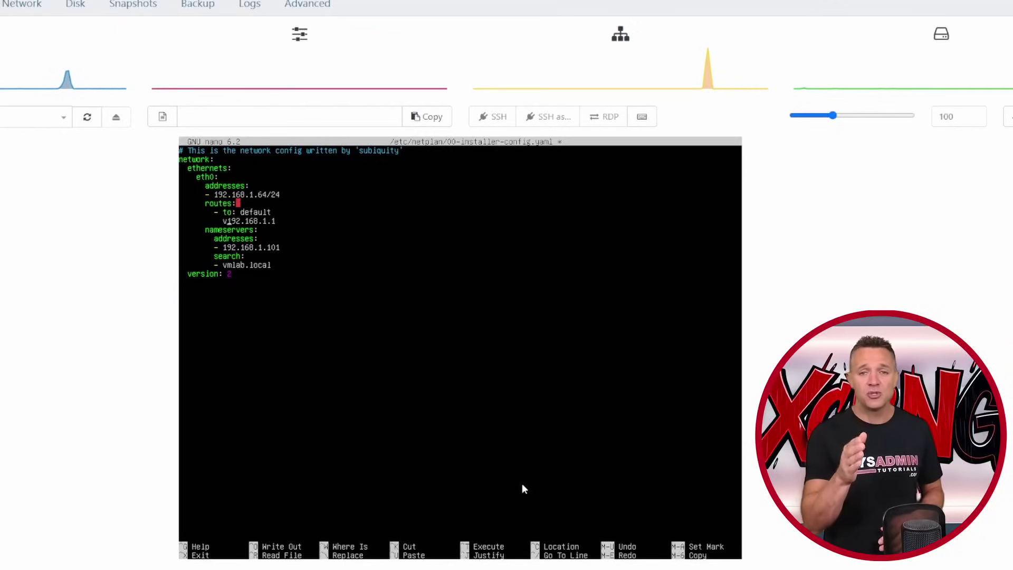
type("ia")
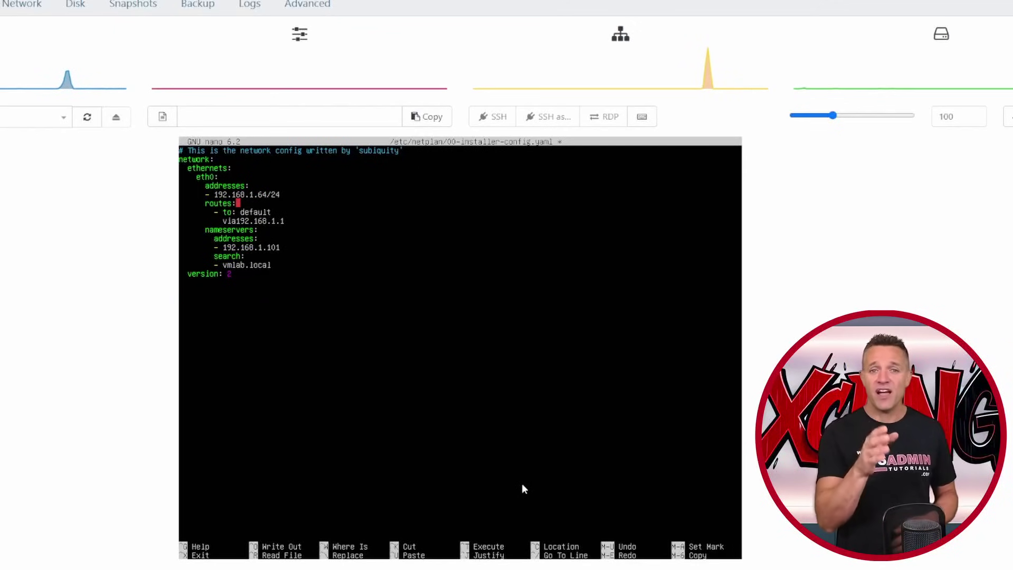
type(":")
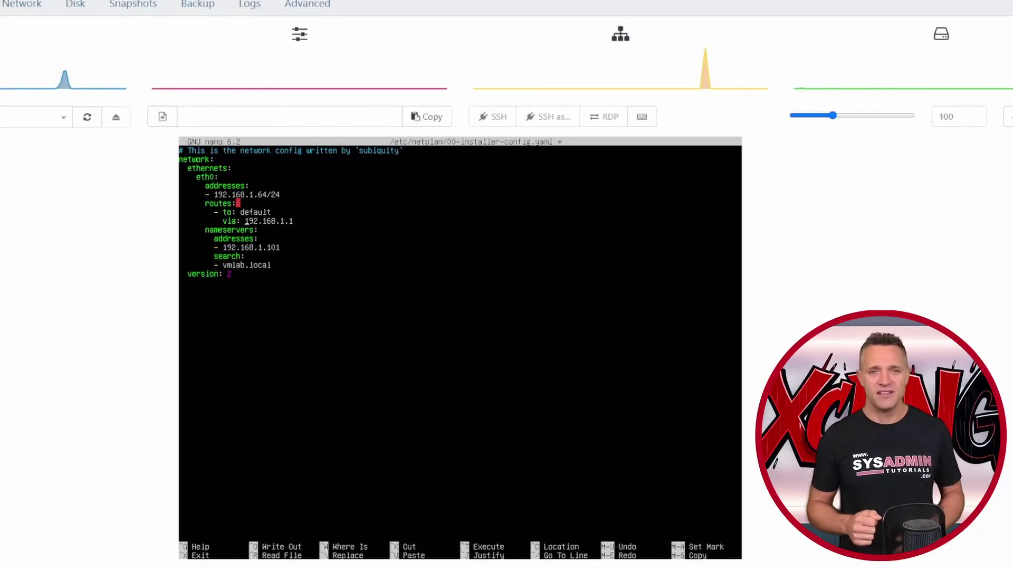
key("ctrl+x")
key("y")
key("Return")
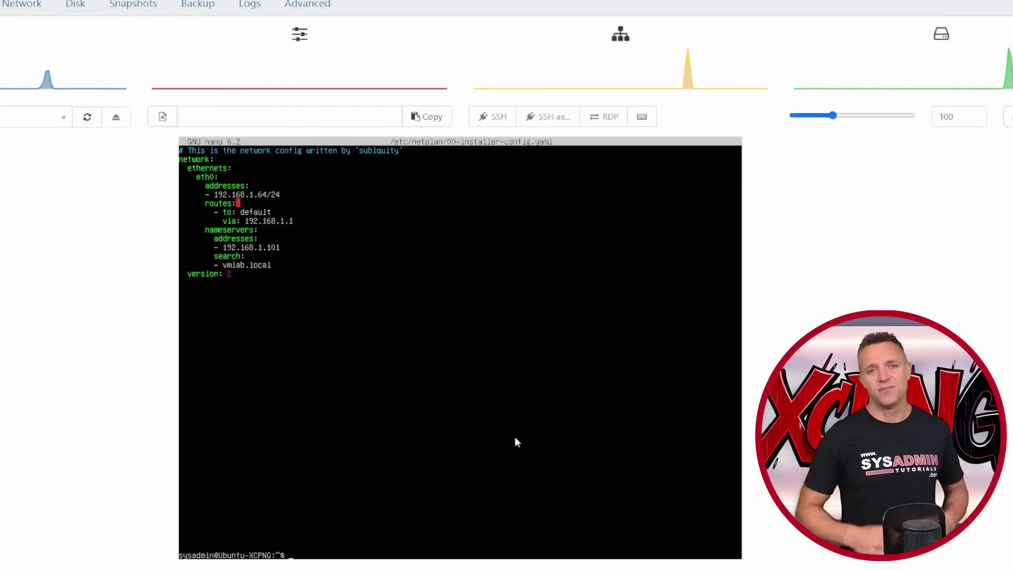
- Run sudo netplan generate and sudo netplan apply, then check the address with ip a
key("Return")
key("Return")
key("Return")
type("sudo netplan generate")
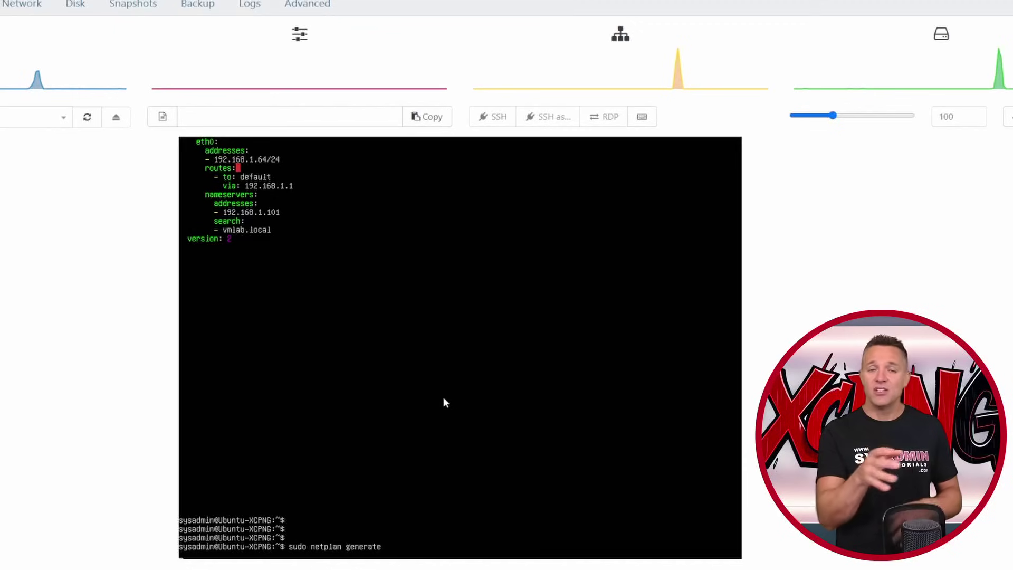
key("Return")
key("Return")
key("Return")
type("sudo netplan apply")
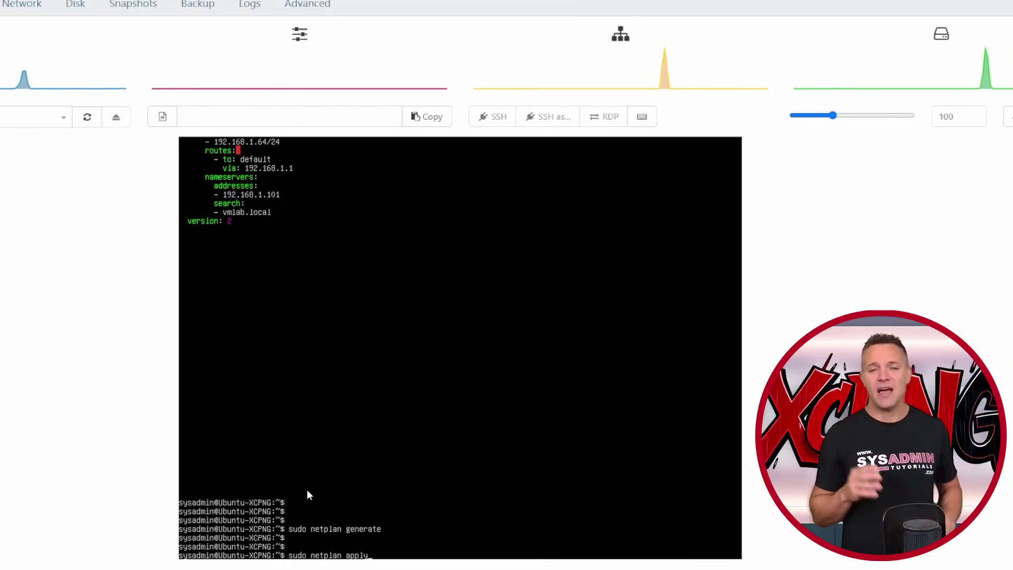
key("Return")
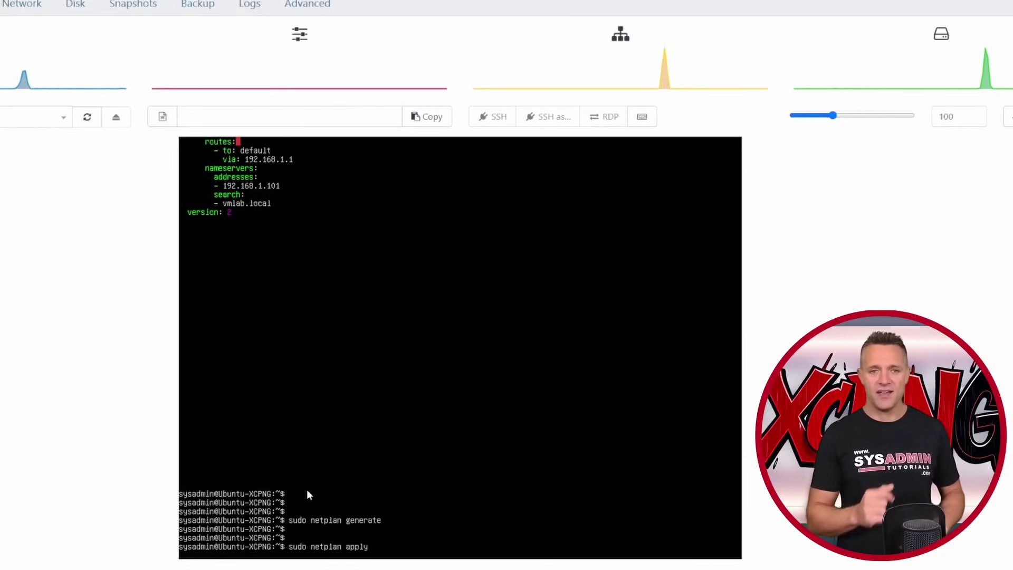
type("ip a")
key("Return")
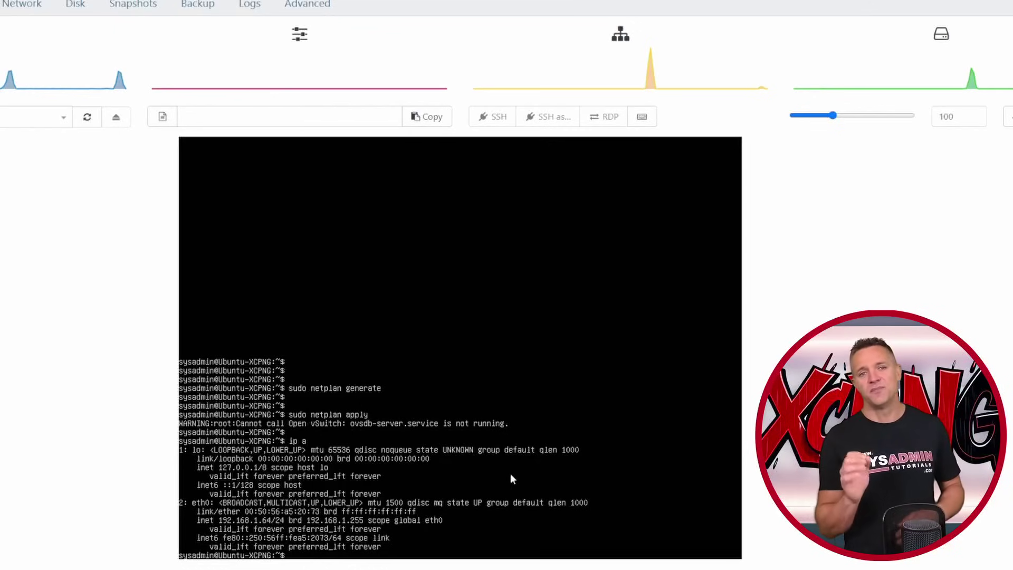
key("Return")
key("Return")
key("Return")
type("ping 8.8.8.8")
key("Return")
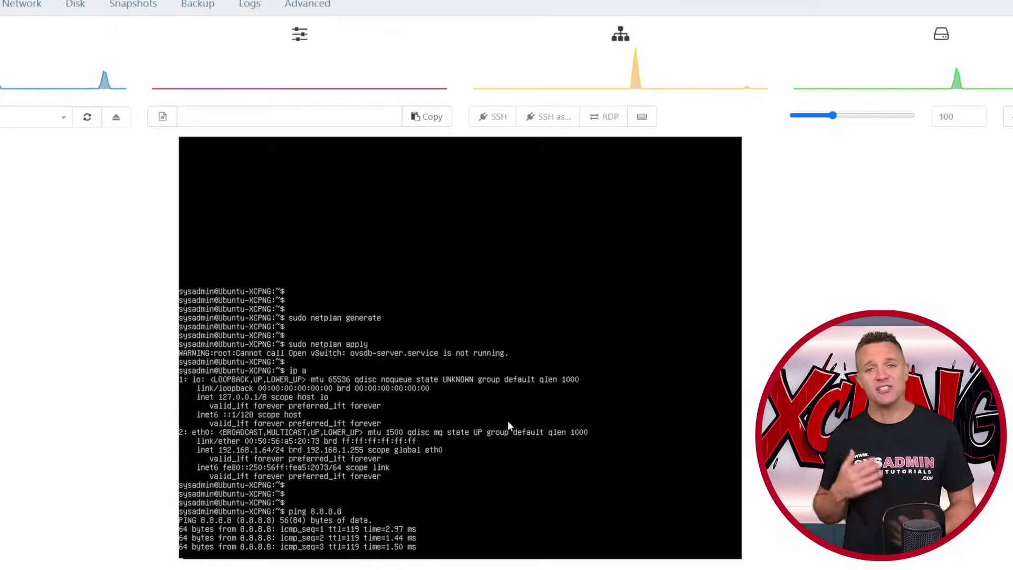
key("ctrl+c")
key("Return")
key("Return")
type("ping www.google.com.au")
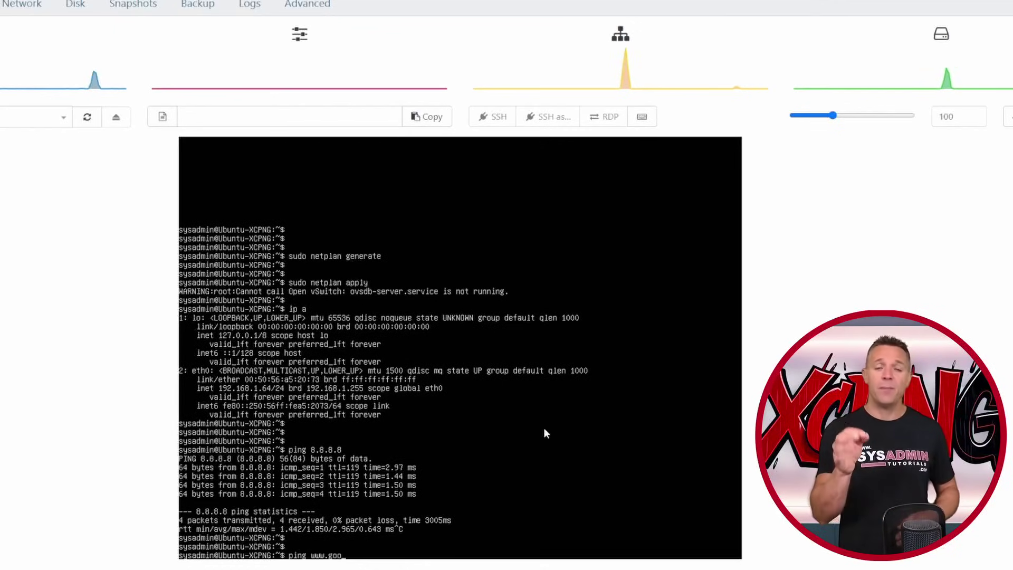
key("Return")
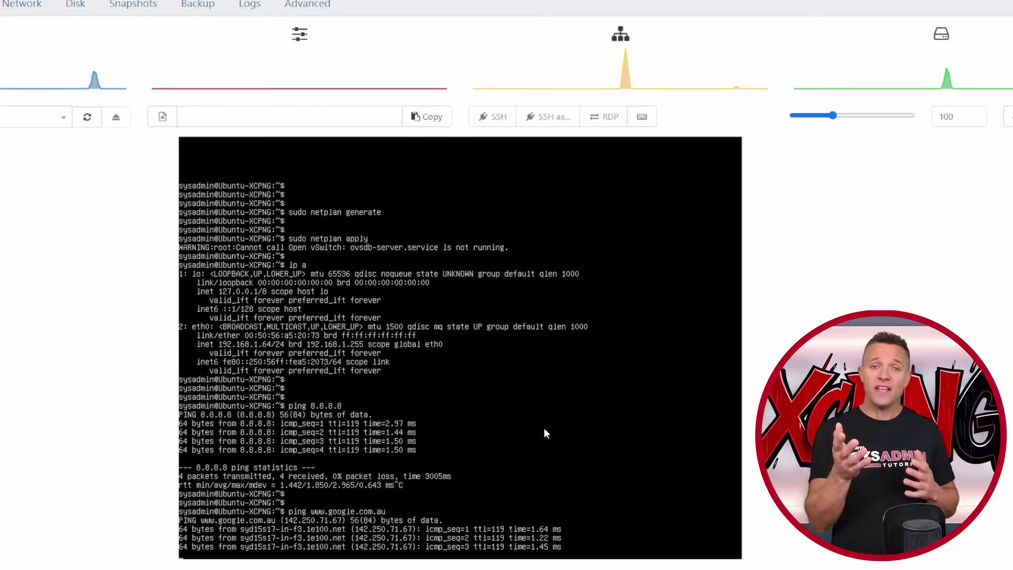
key("ctrl+c")
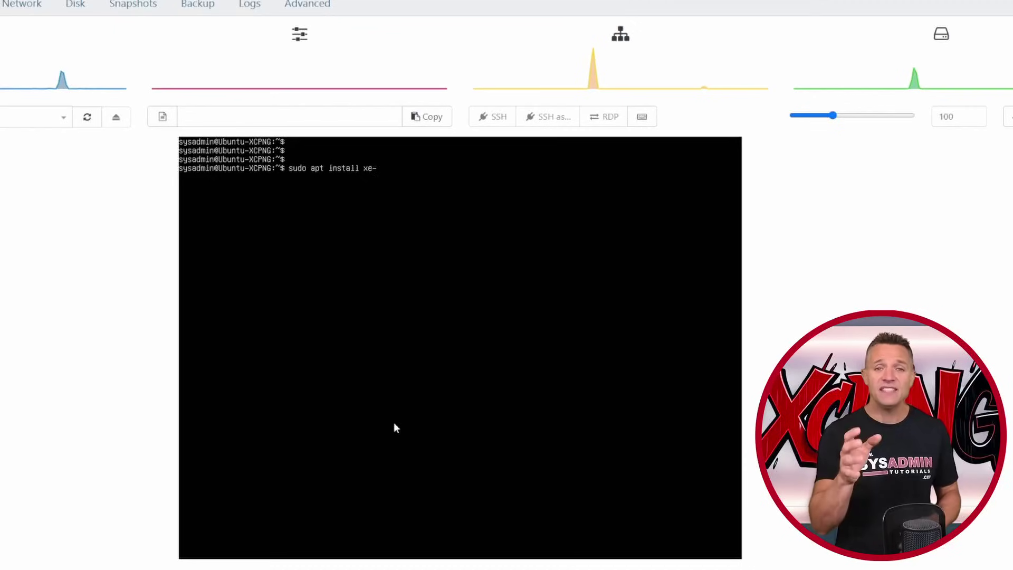
type("gu")
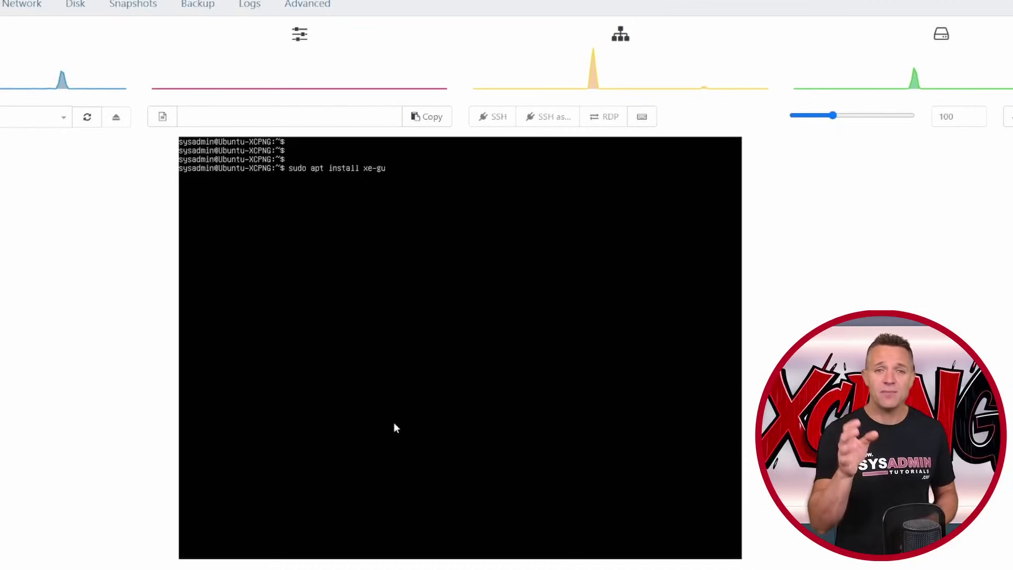
type("est-utilities")
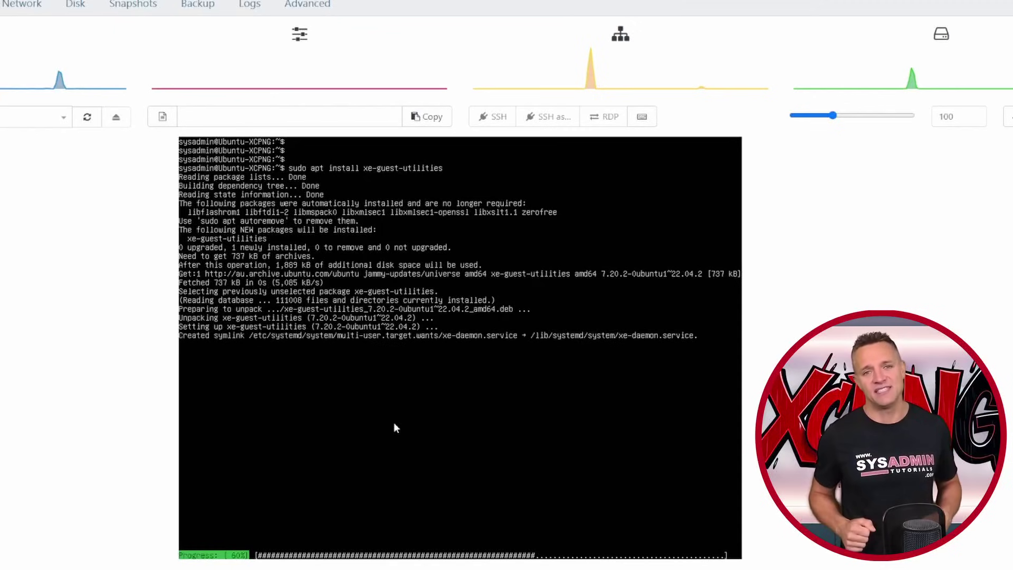
left_click(138, 135)
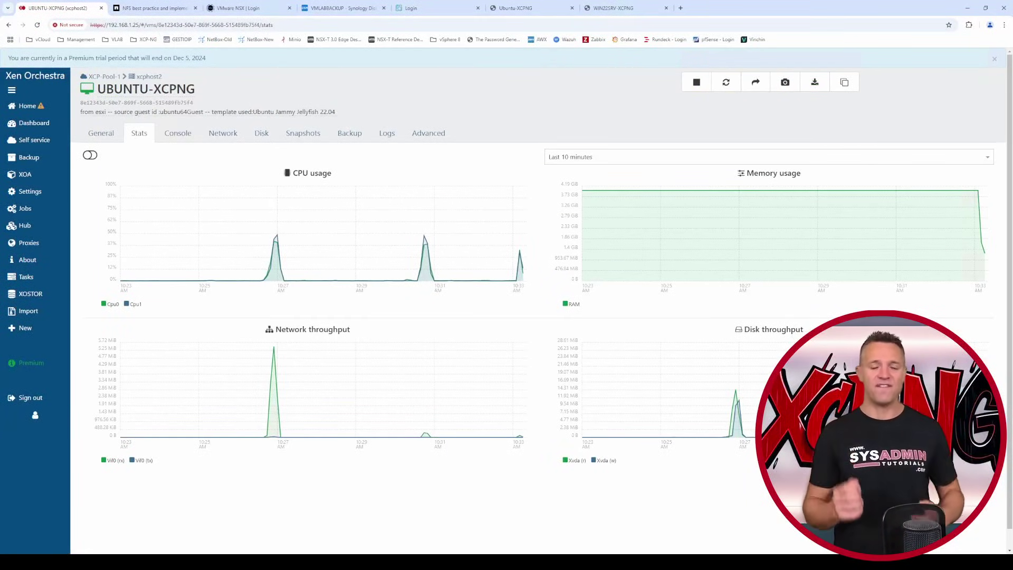
- Review the network interfaces, set the disk description to 'Primary Disk', then view the Snapshots tab
left_click(221, 132)
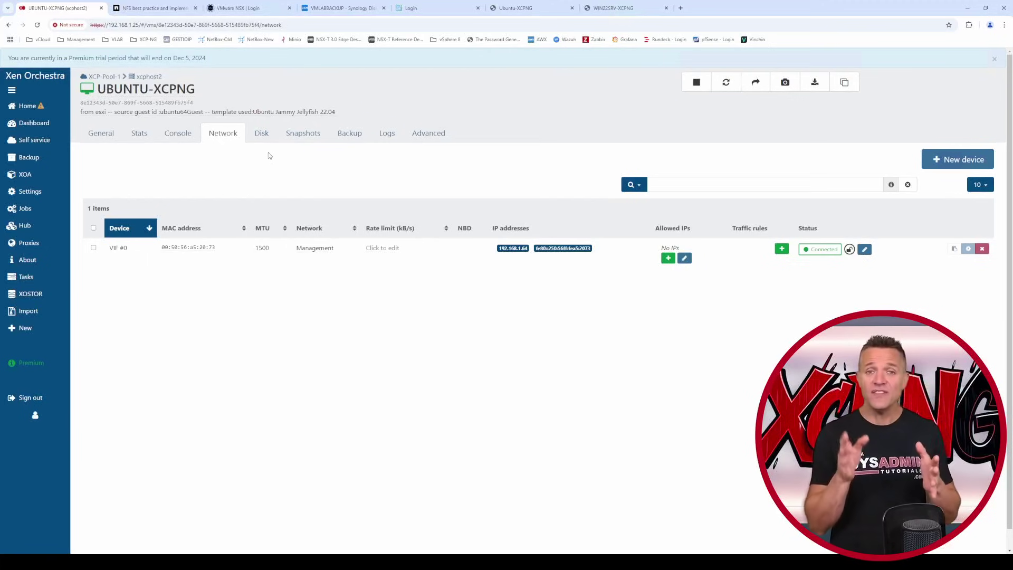
left_click(261, 135)
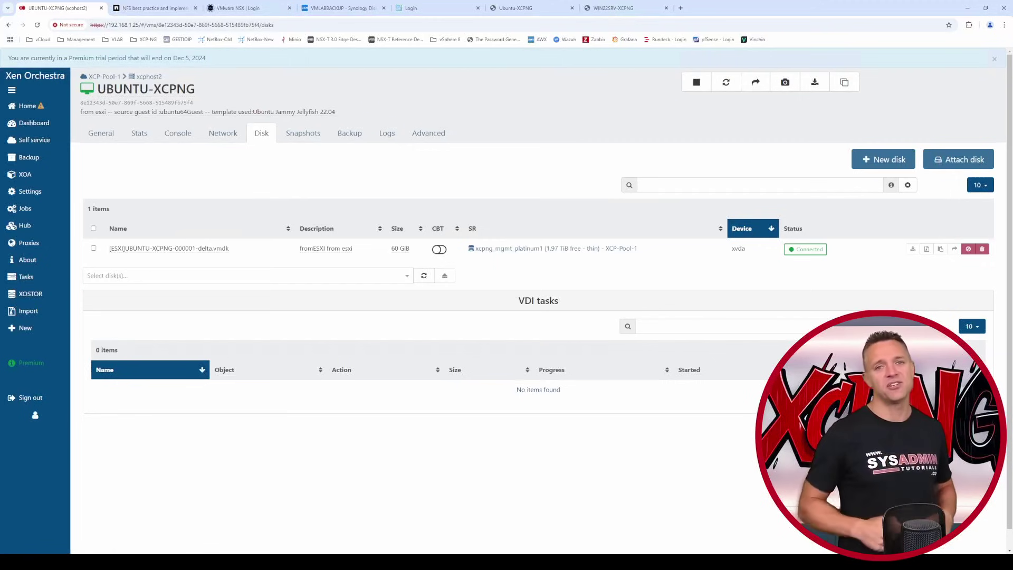
left_click(317, 249)
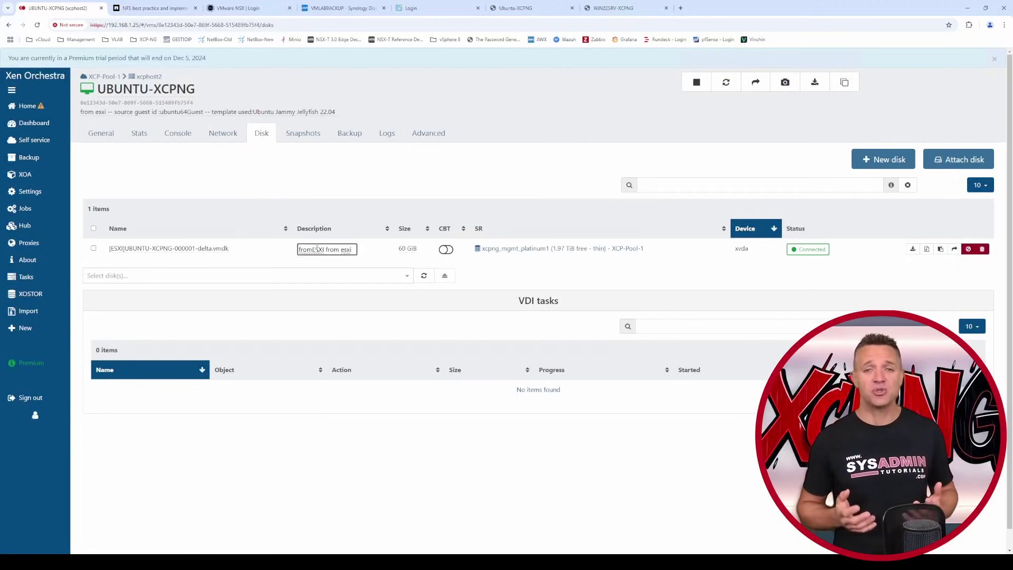
key("ctrl+a")
type("Primary Disk")
key("Return")
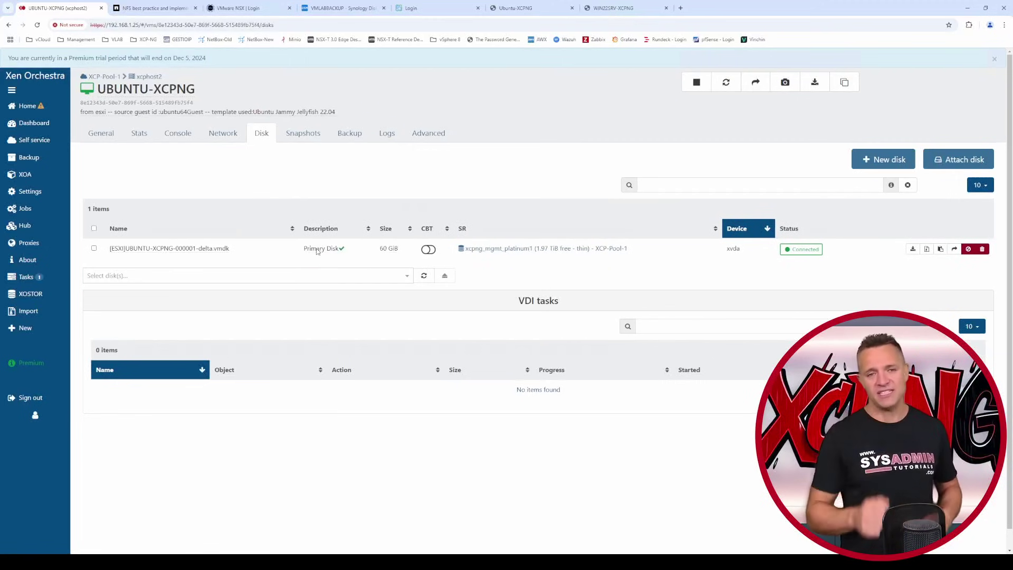
left_click(304, 138)
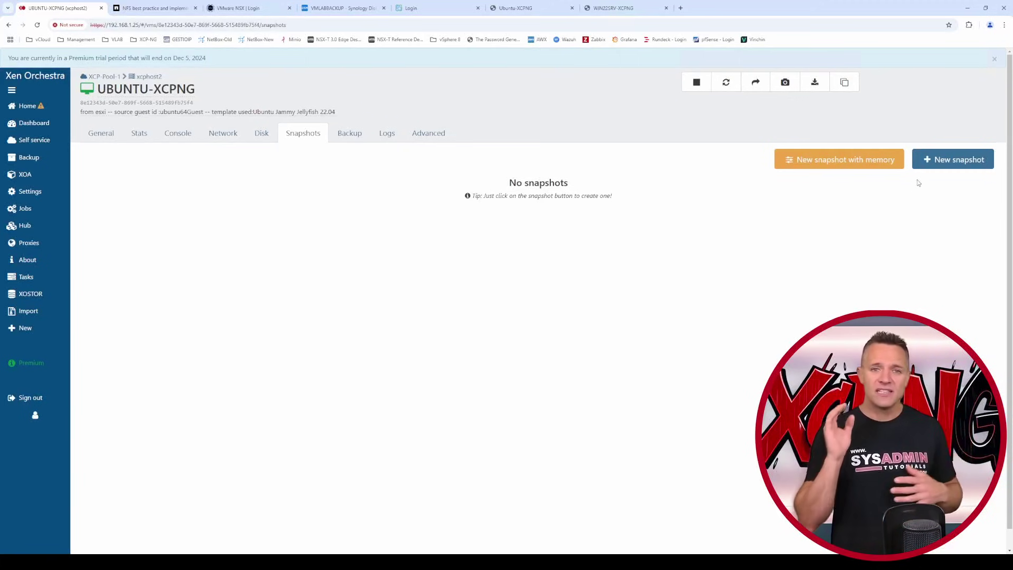
- Take a new snapshot of UBUNTU-XCPNG, then check its Backup and Logs tabs
left_click(929, 159)
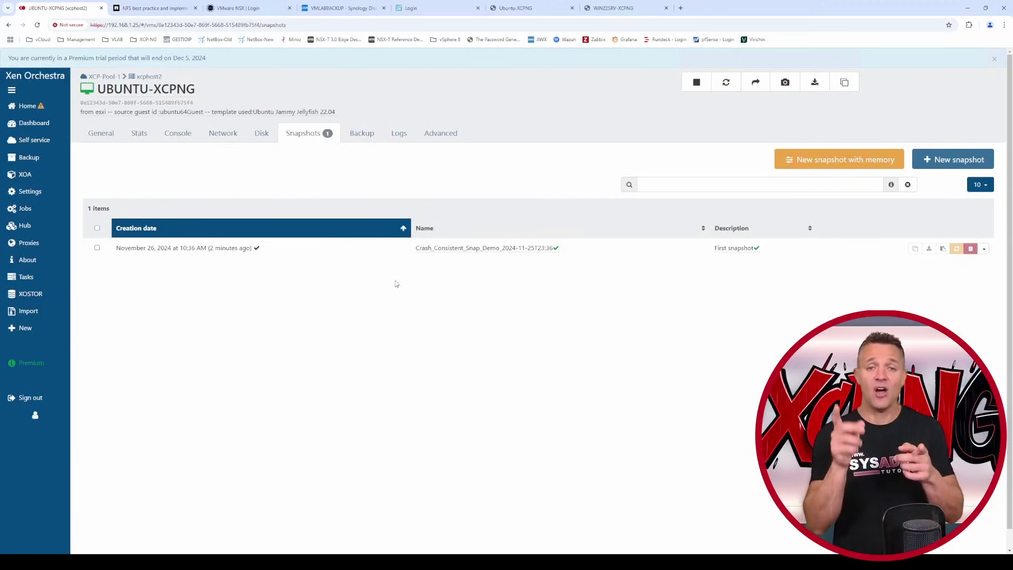
left_click(359, 135)
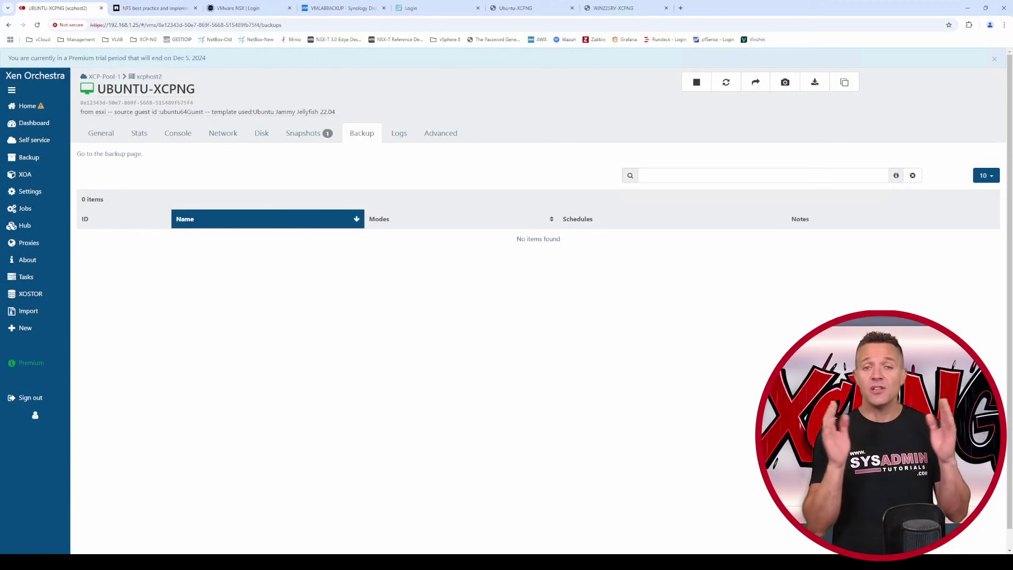
left_click(399, 133)
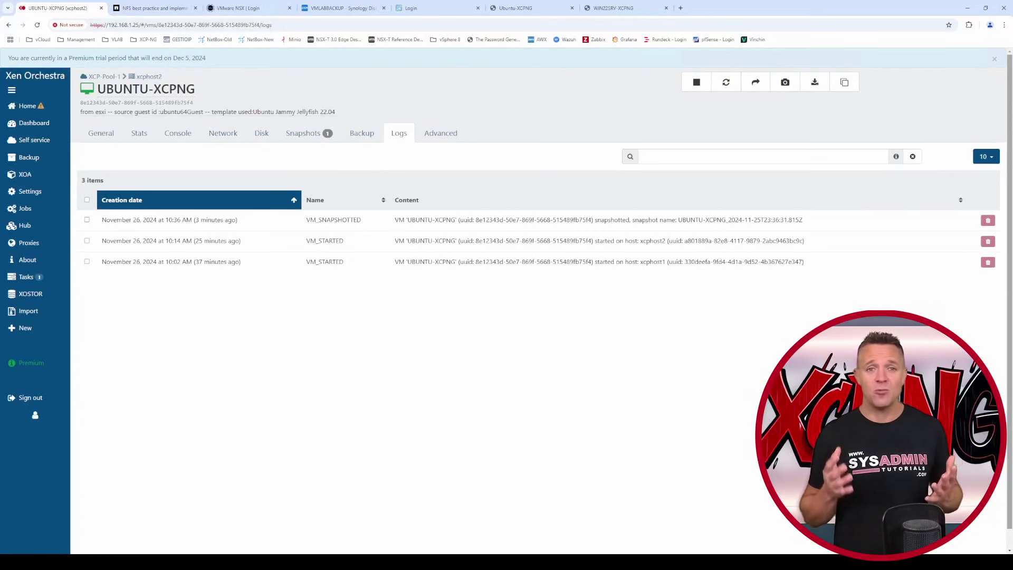
- Open UBUNTU-XCPNG's Advanced tab while the continuous ping to 192.168.1.64 runs
left_click(442, 133)
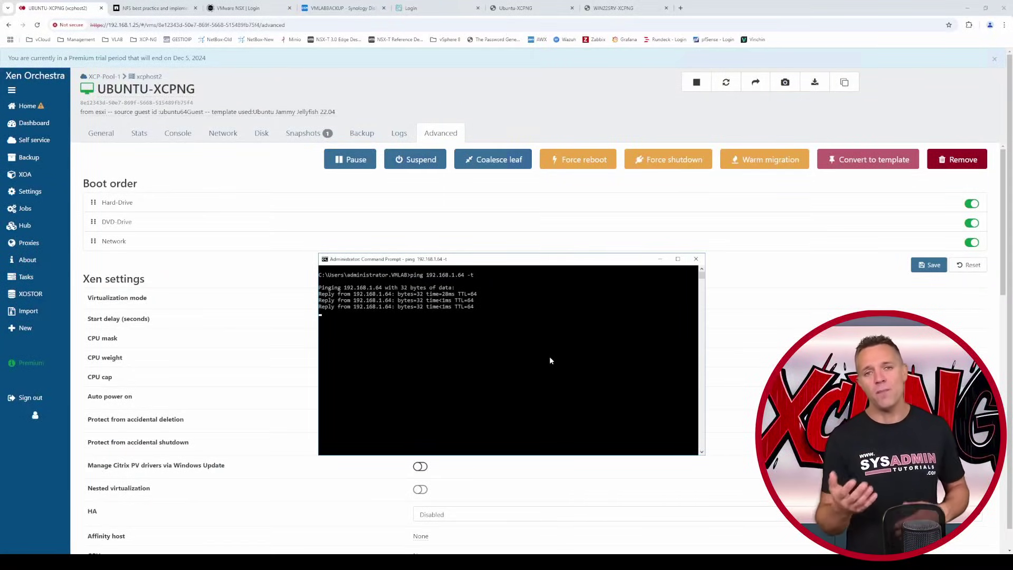
- Warm-migrate UBUNTU-XCPNG to the same destination SR, then list all VMs from Home
left_click(765, 159)
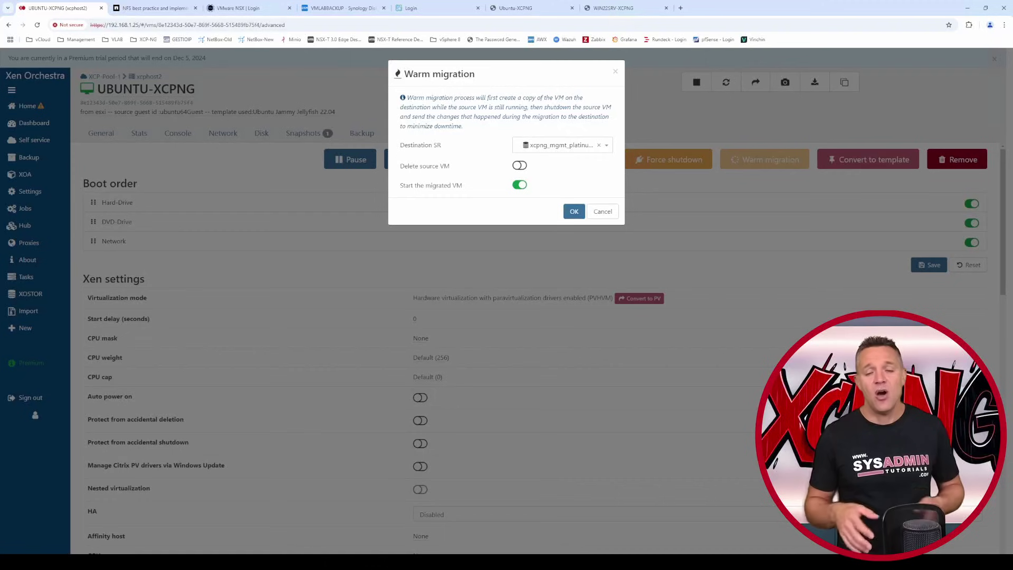
left_click(574, 211)
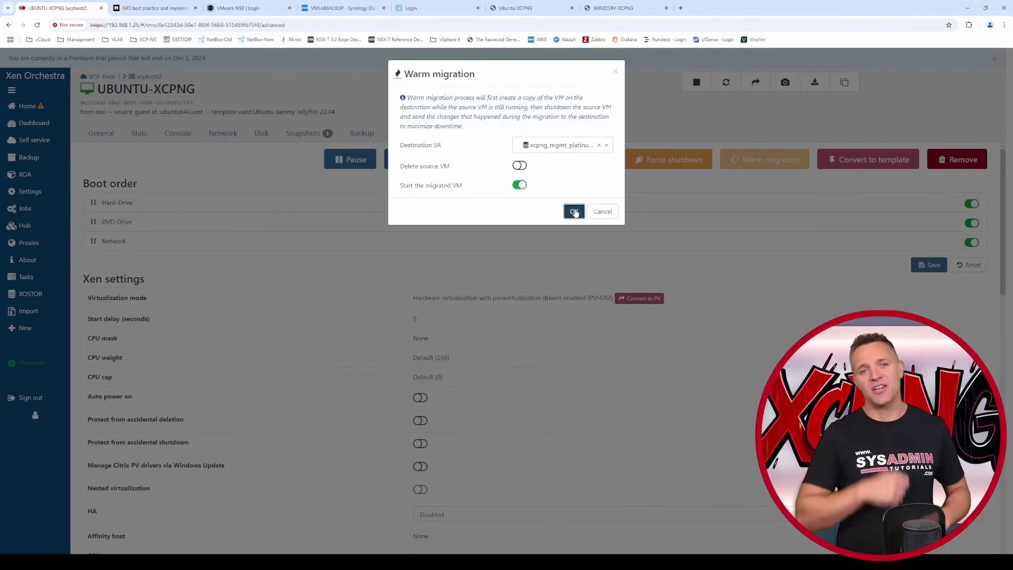
mouse_move(24, 108)
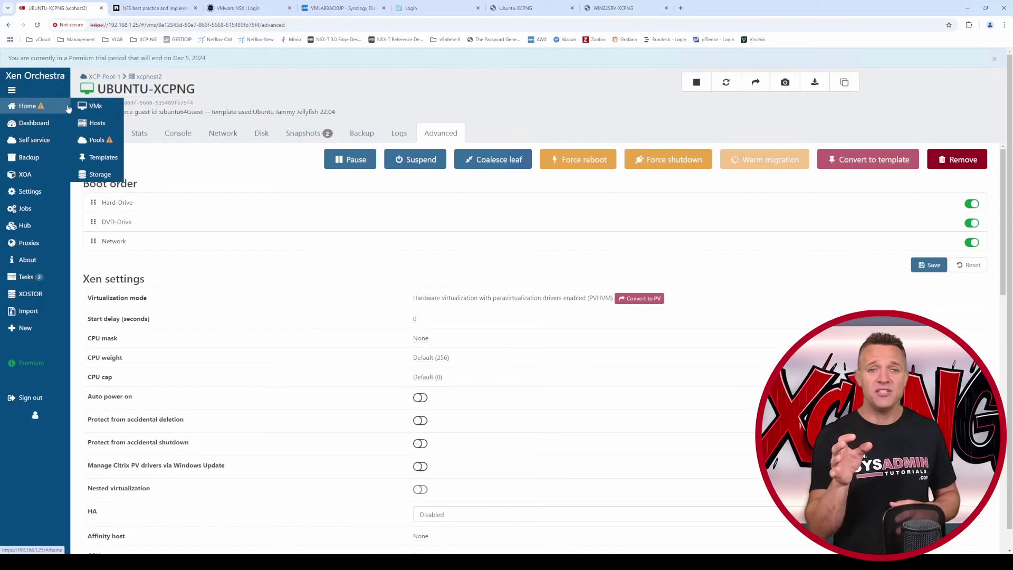
left_click(91, 107)
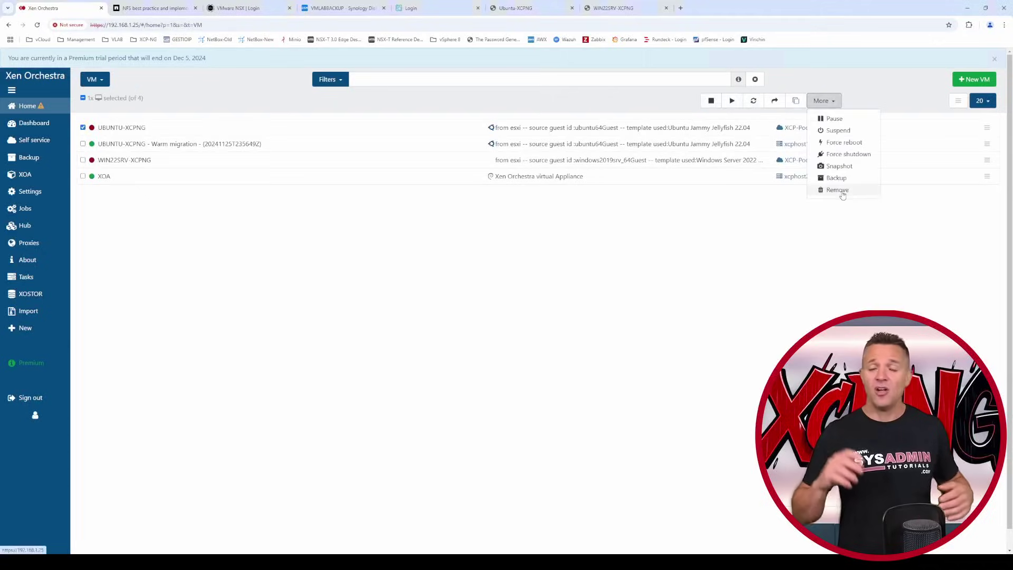
- Remove the original UBUNTU-XCPNG VM and strip the warm-migration suffix from the copy's name
left_click(825, 189)
left_click(574, 122)
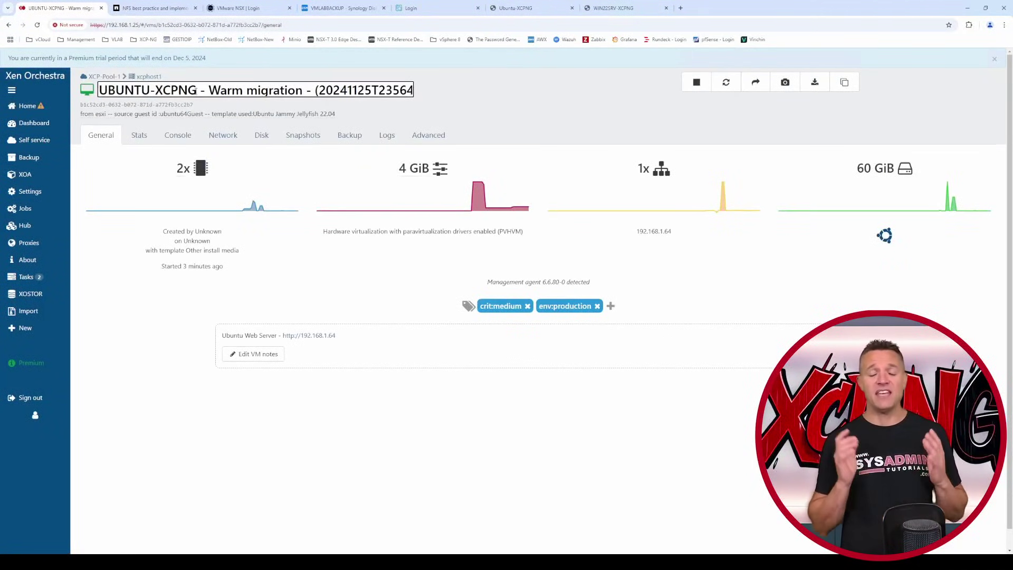
key("shift+End")
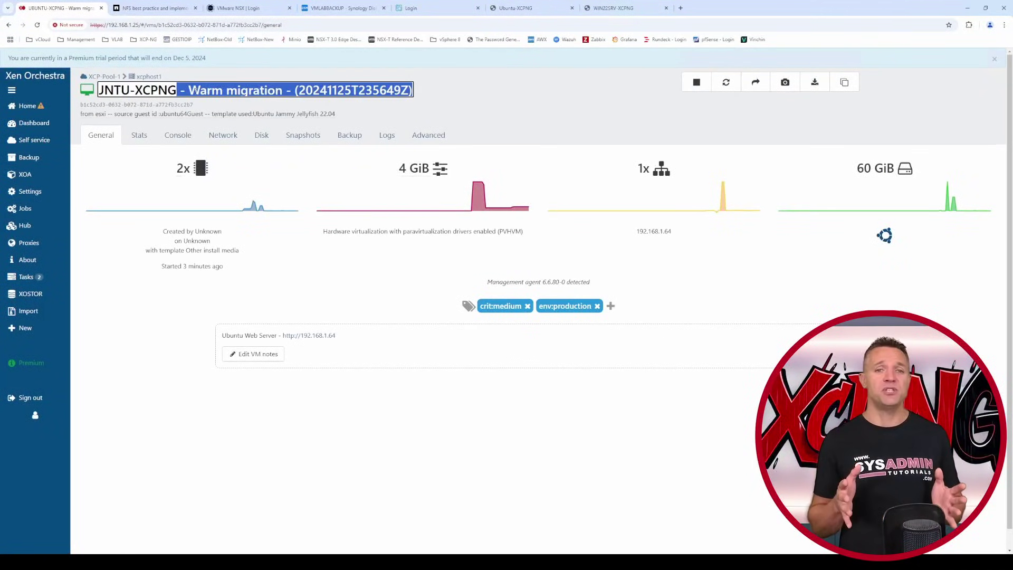
key("BackSpace")
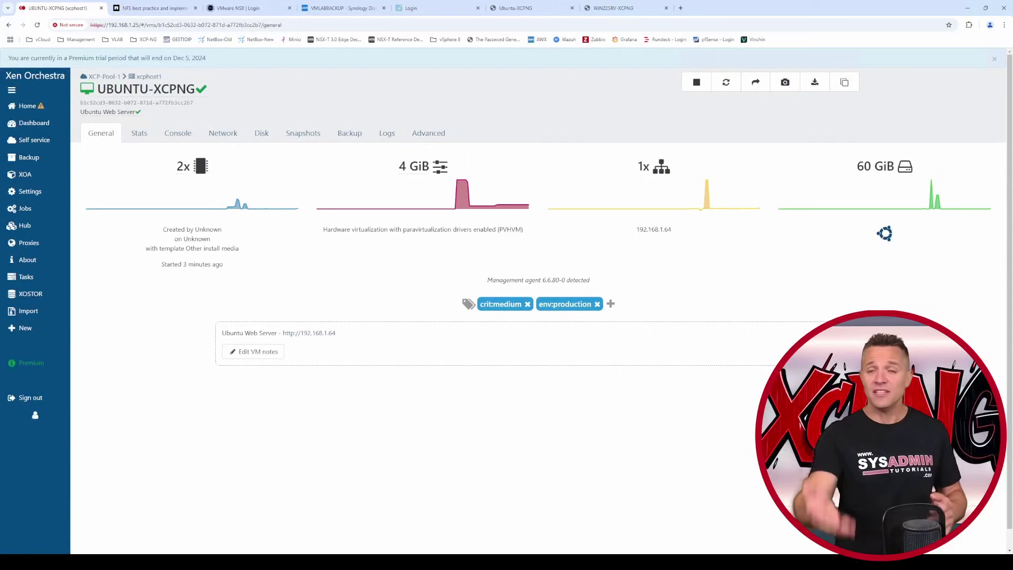
left_click(428, 133)
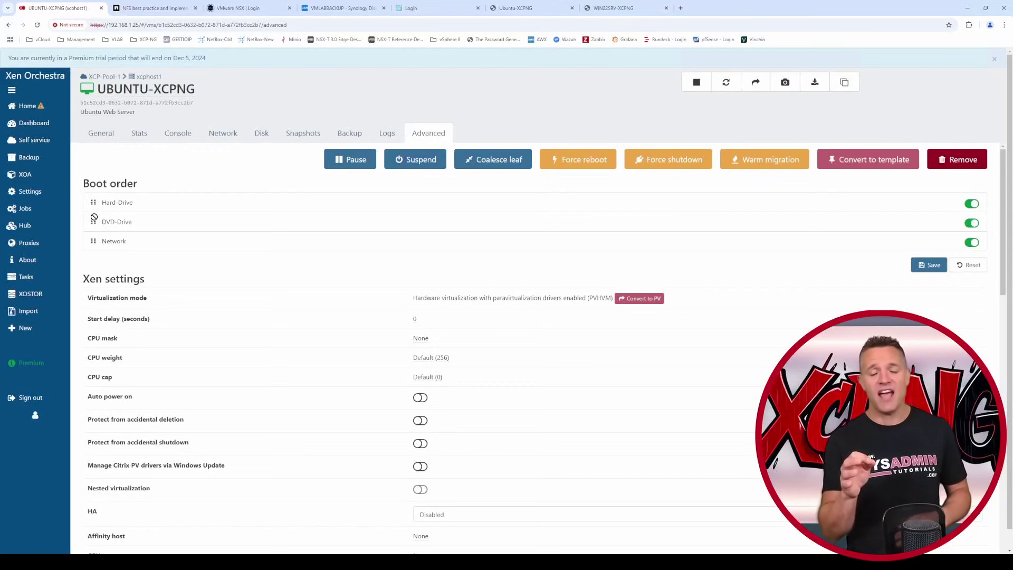
- Drag DVD-Drive below Network in the VM's boot order list
left_click_drag(94, 217, 95, 251)
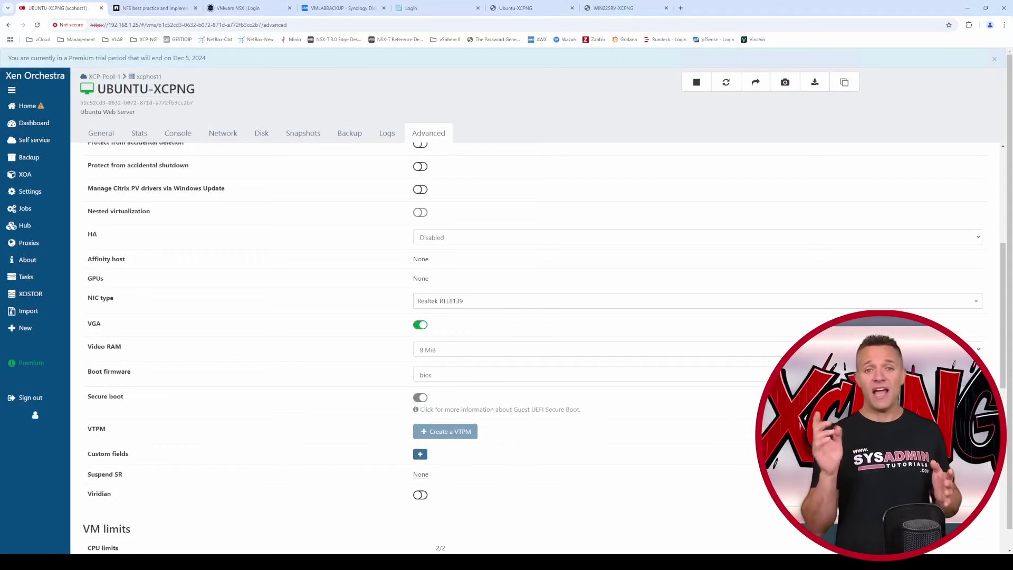
- Set the VM's HA mode to restart and scroll down to the VM limits
left_click(450, 238)
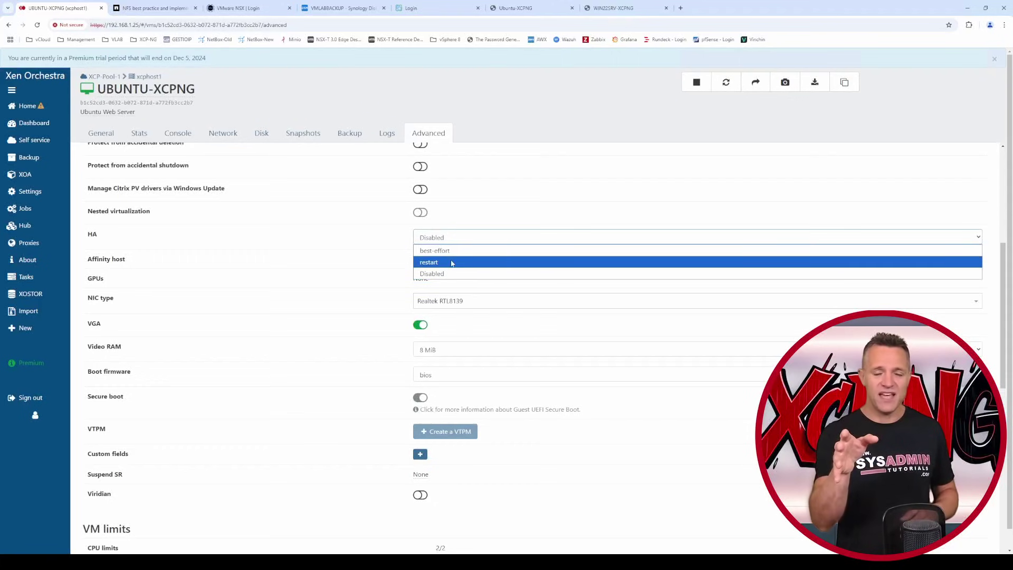
left_click(452, 261)
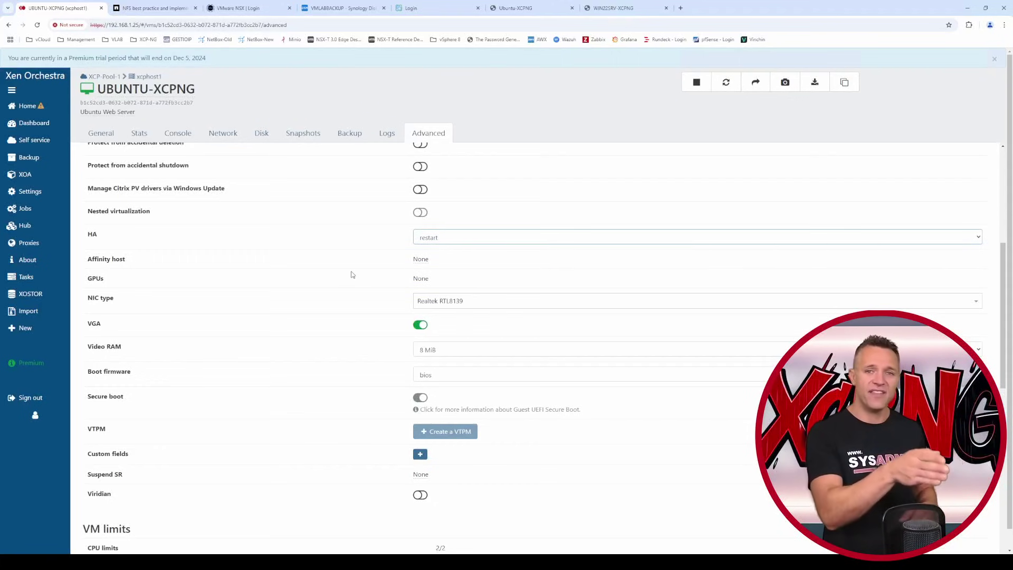
scroll(352, 274, "down", 2)
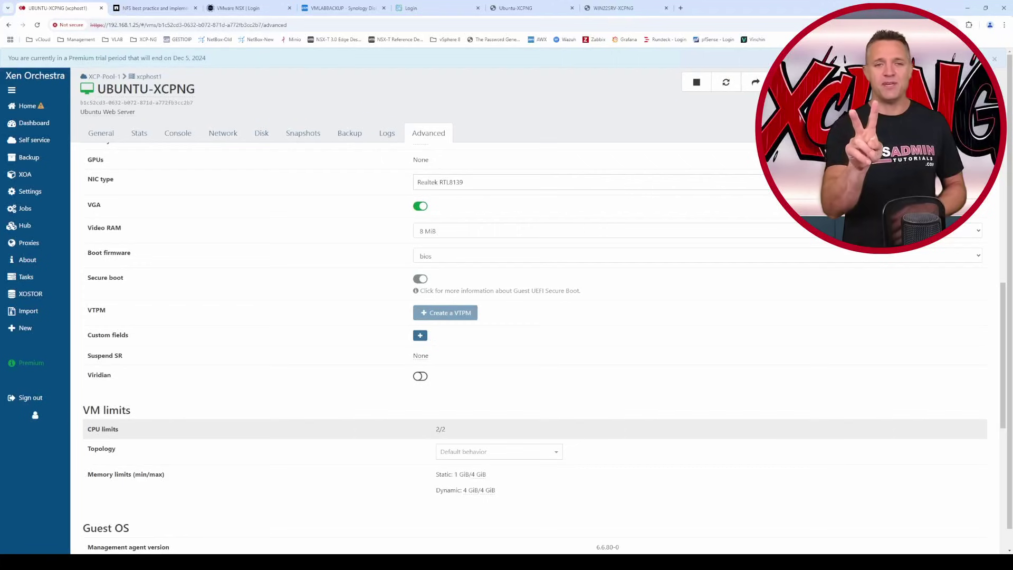
left_click(555, 452)
left_click_drag(560, 477, 559, 470)
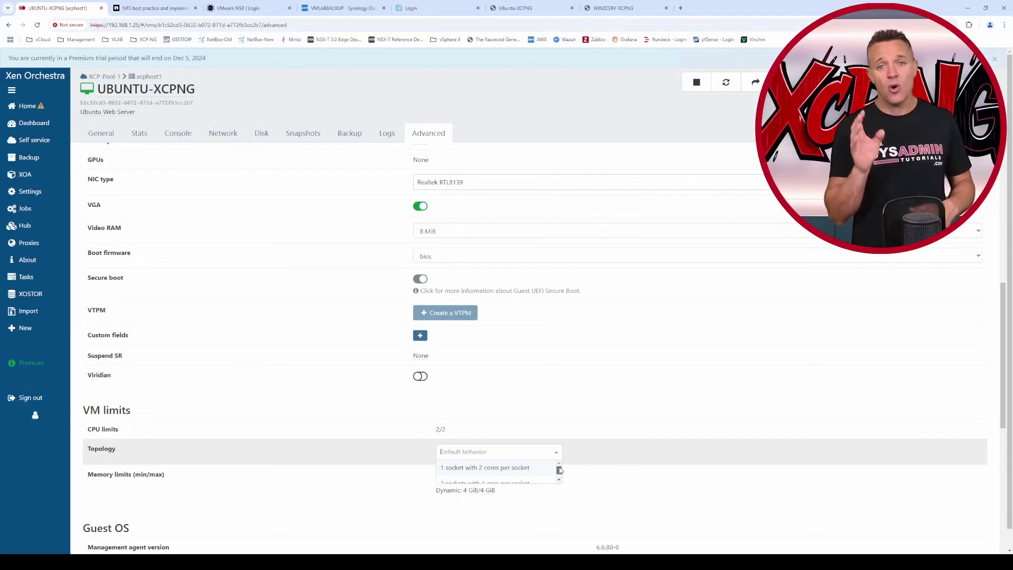
left_click_drag(559, 470, 560, 478)
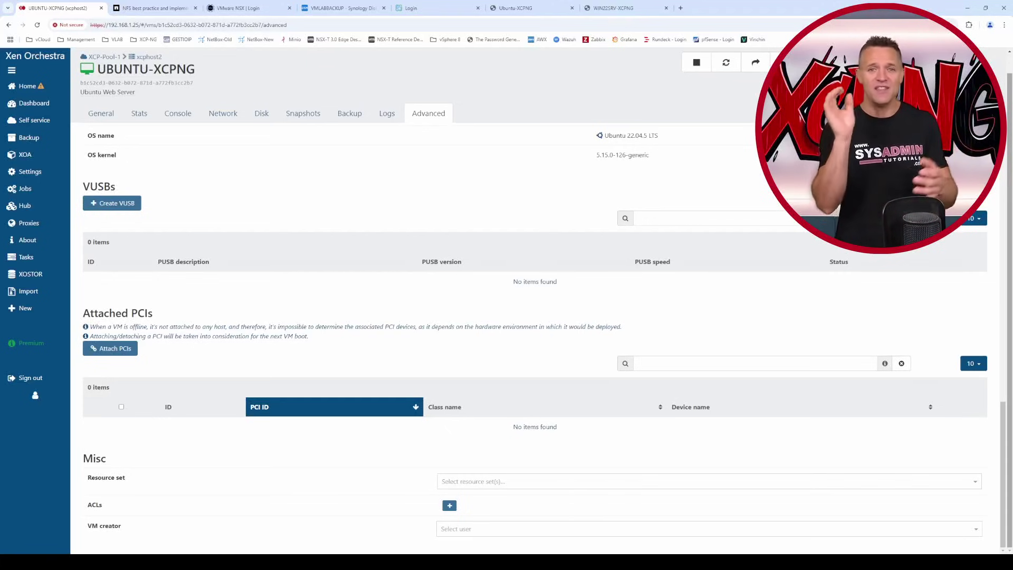
- Choose the admin user as UBUNTU-XCPNG's creator in the Misc section
left_click(474, 528)
left_click(495, 548)
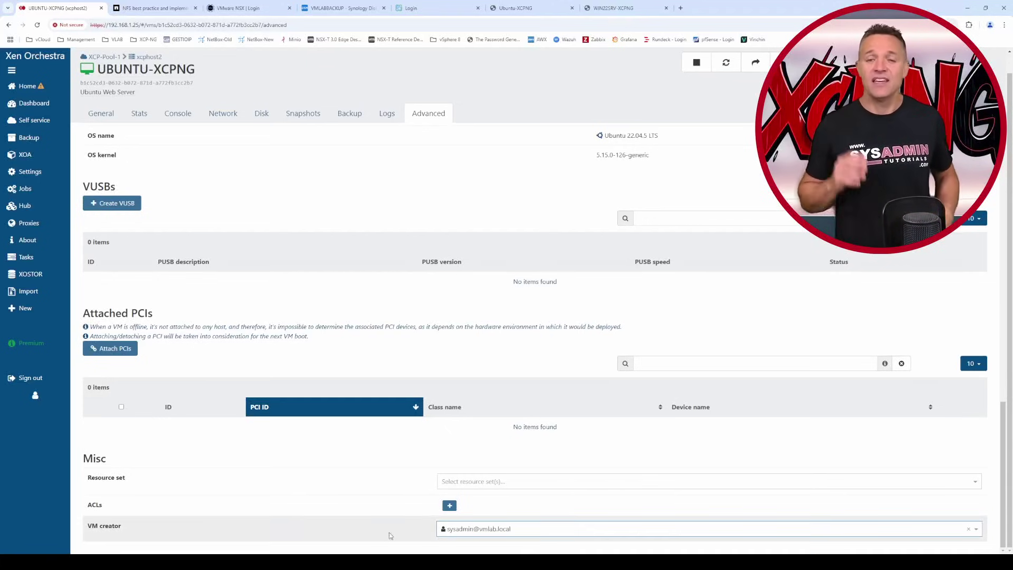
left_click(1005, 493)
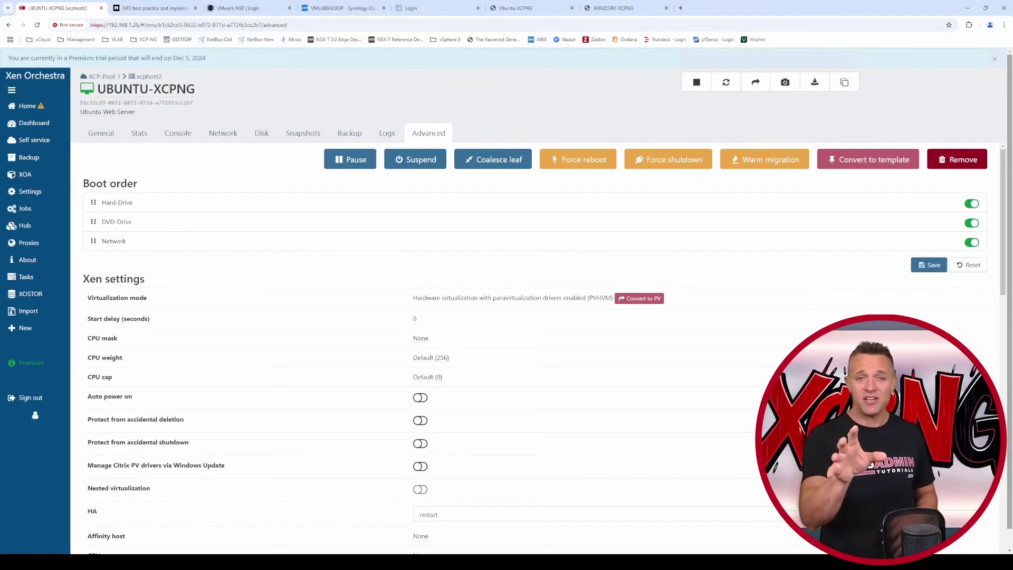
left_click(814, 83)
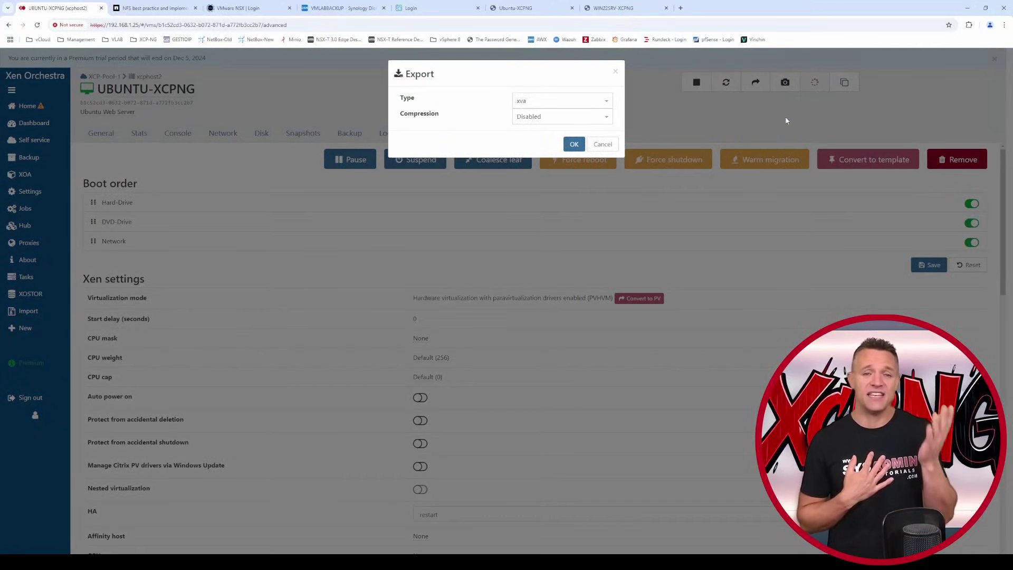
left_click(606, 101)
left_click_drag(609, 117, 609, 116)
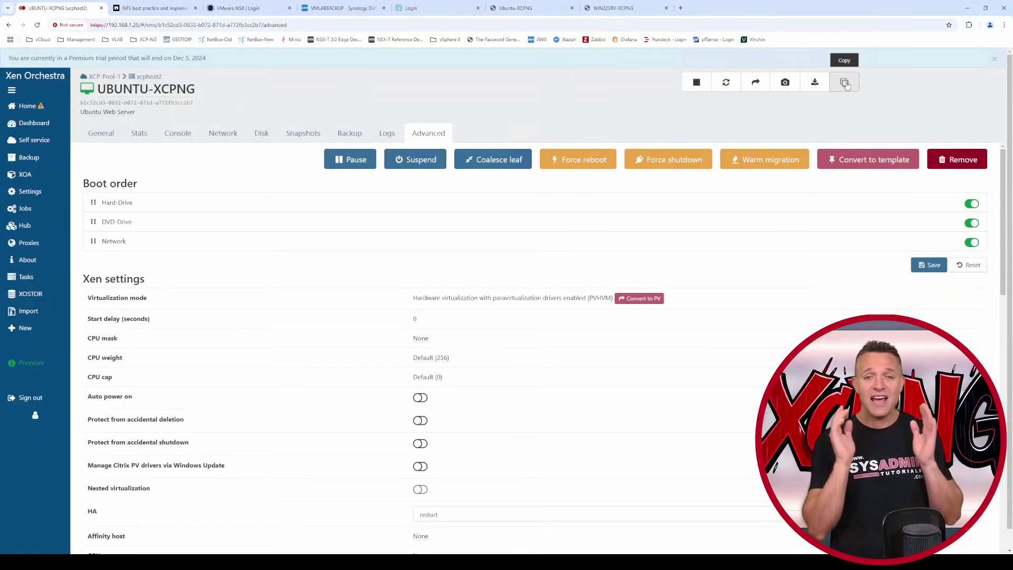
left_click(845, 85)
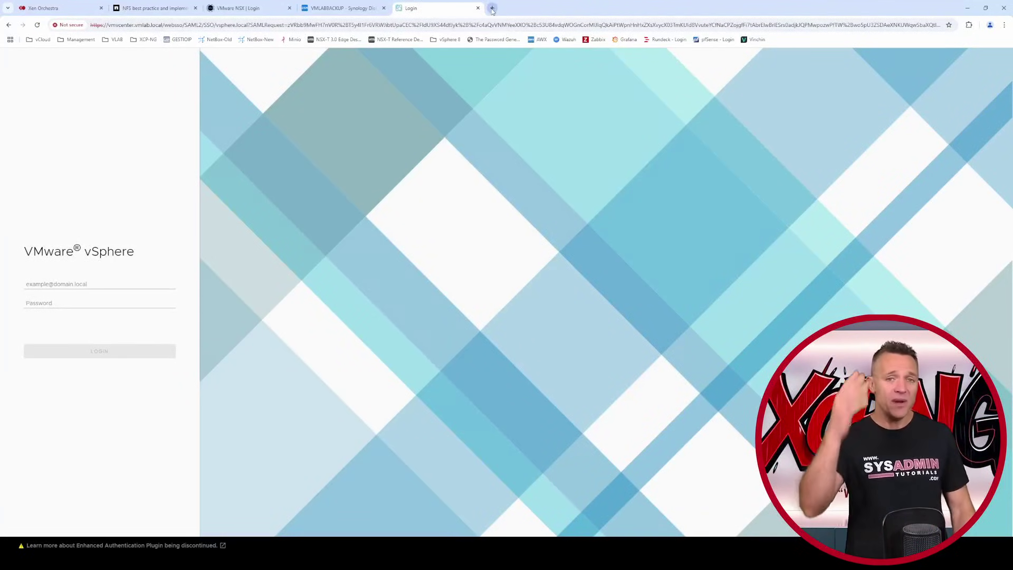
left_click(492, 8)
type("http://192.168.1.64/")
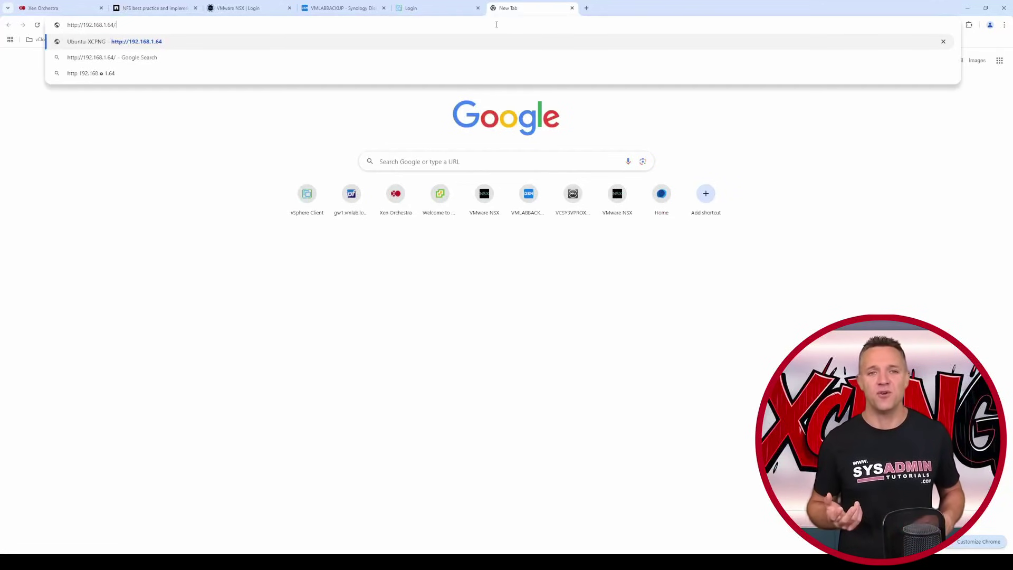
key("Return")
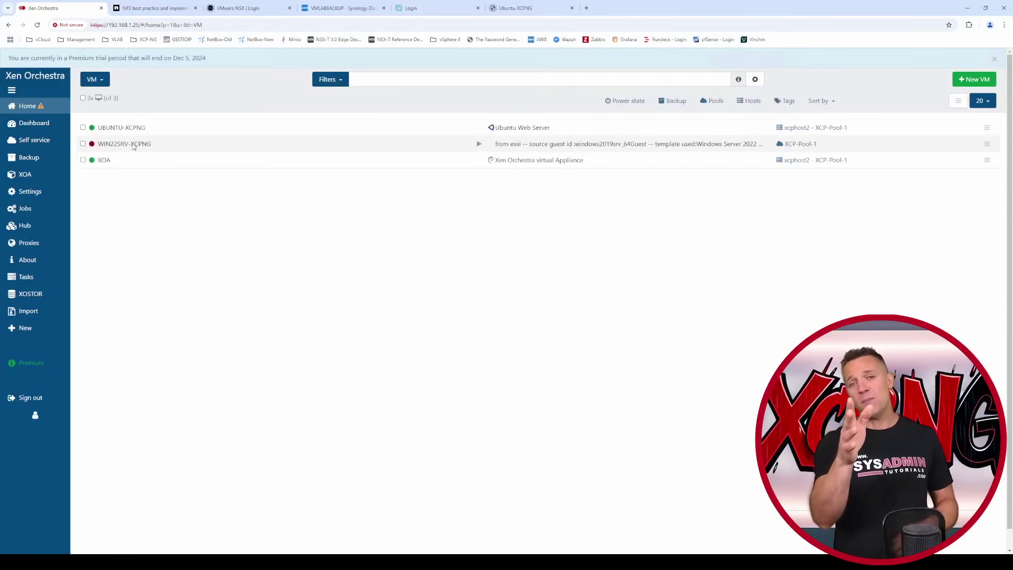
left_click(134, 144)
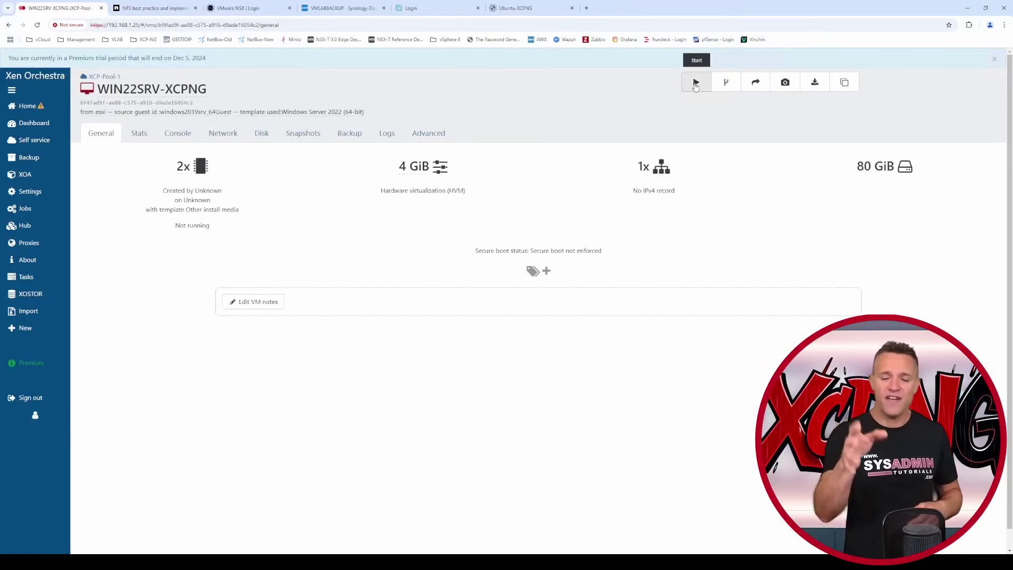
- Switch off Secure boot in WIN22SRV-XCPNG's Advanced settings and start the VM
left_click(438, 134)
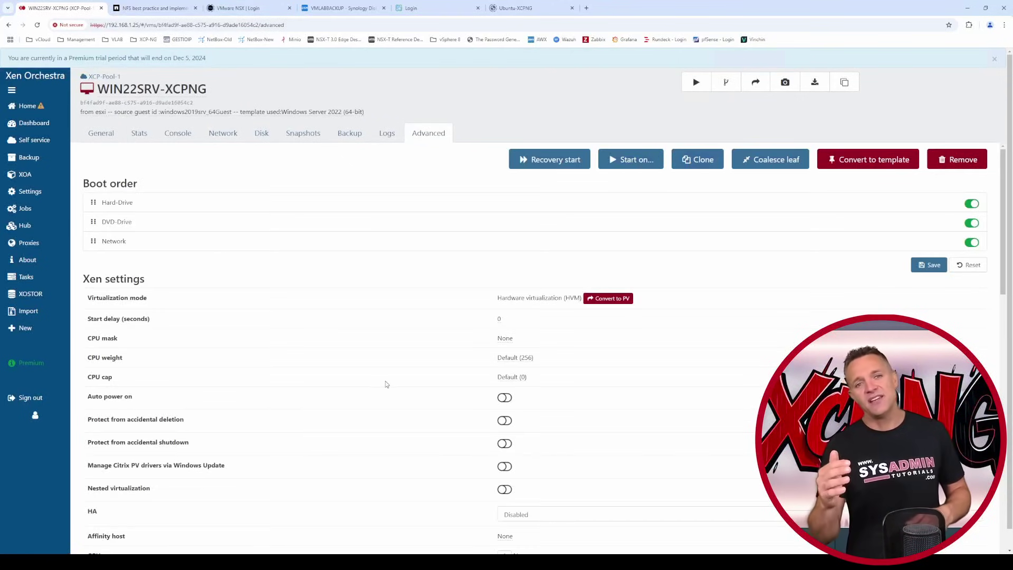
scroll(388, 384, "down", 5)
left_click(502, 399)
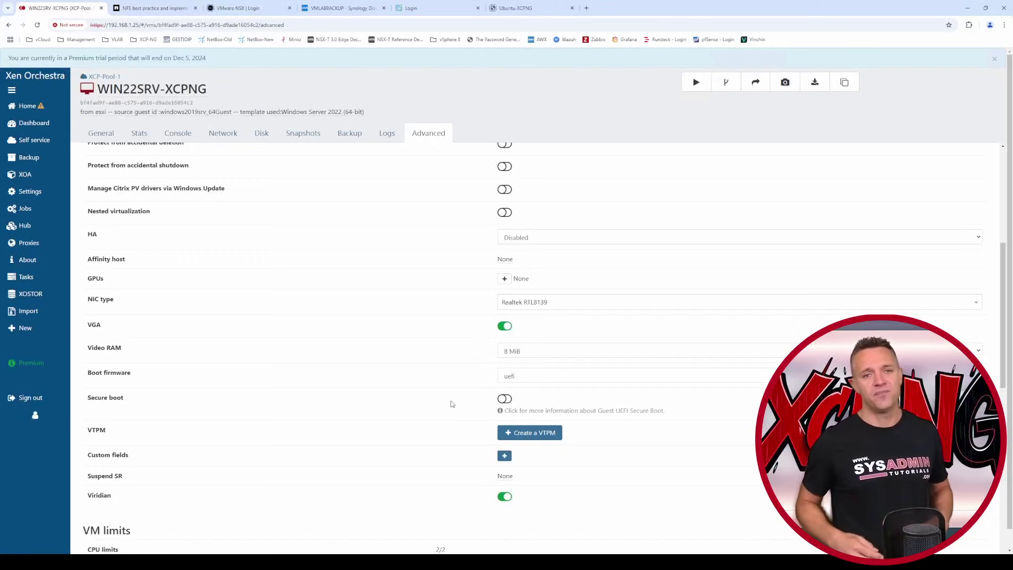
left_click(697, 83)
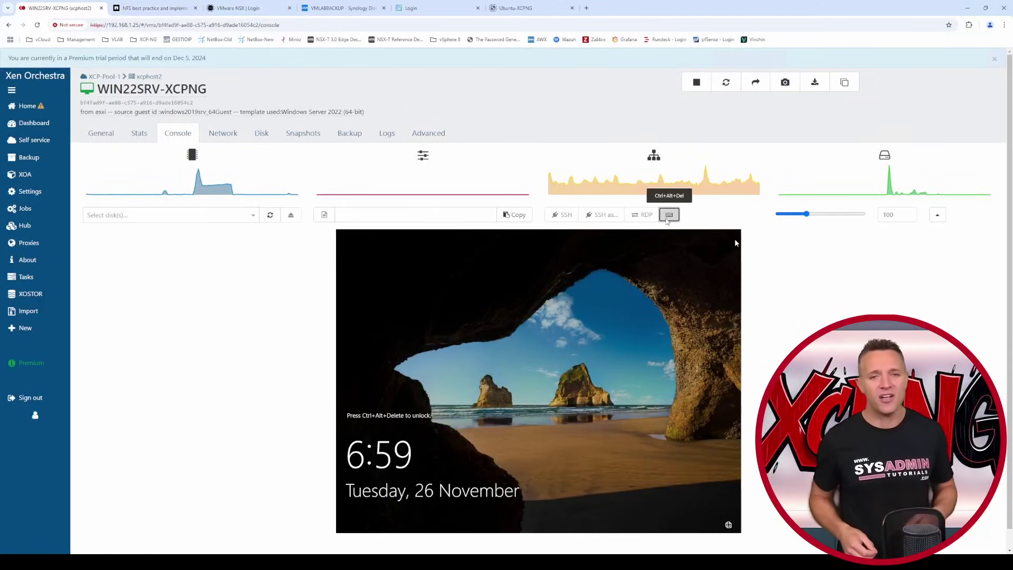
- Sign in to the WIN22SRV-XCPNG console via Ctrl+Alt+Del and the administrator password
left_click(669, 215)
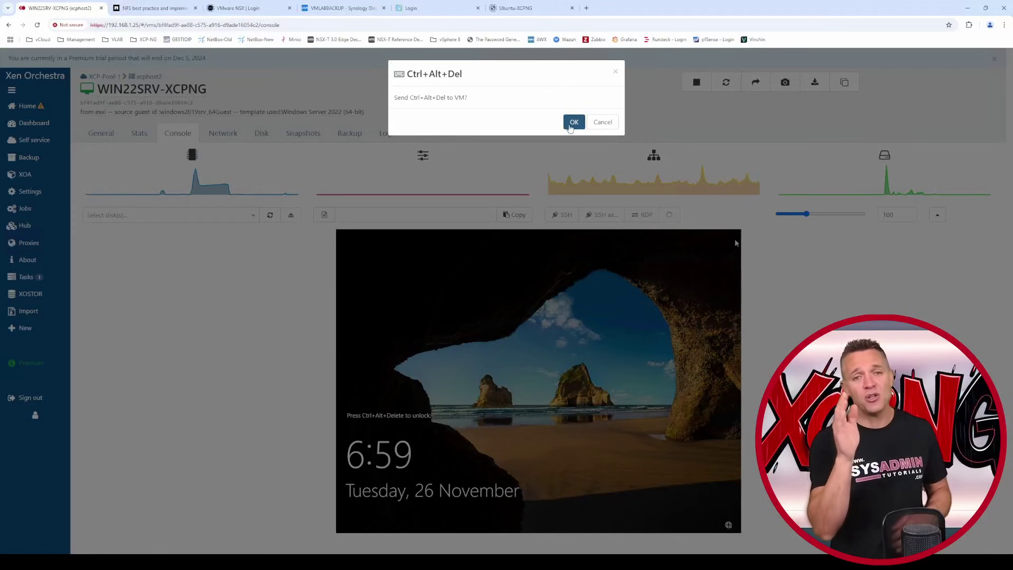
left_click(574, 122)
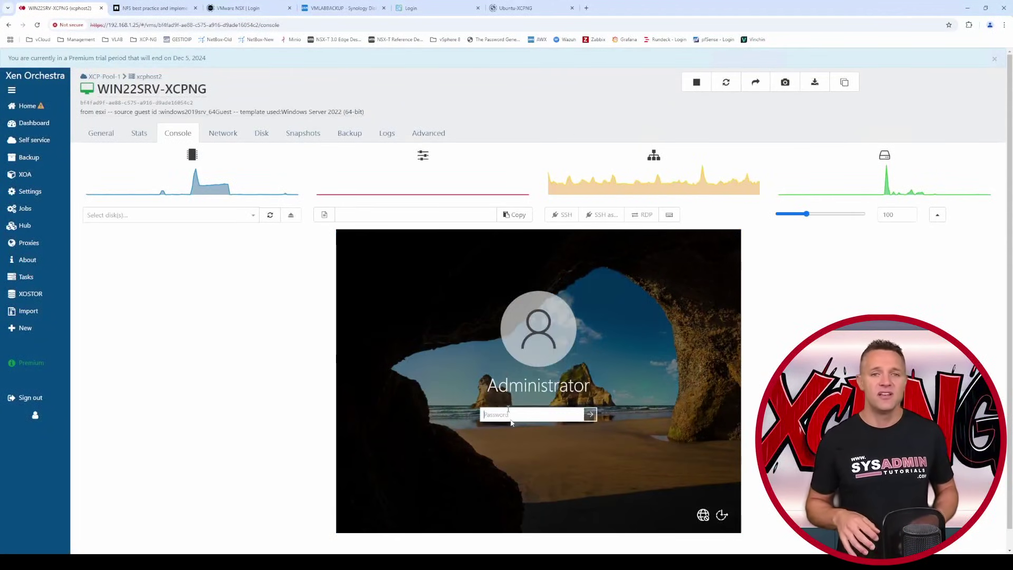
key("ctrl+v")
key("Return")
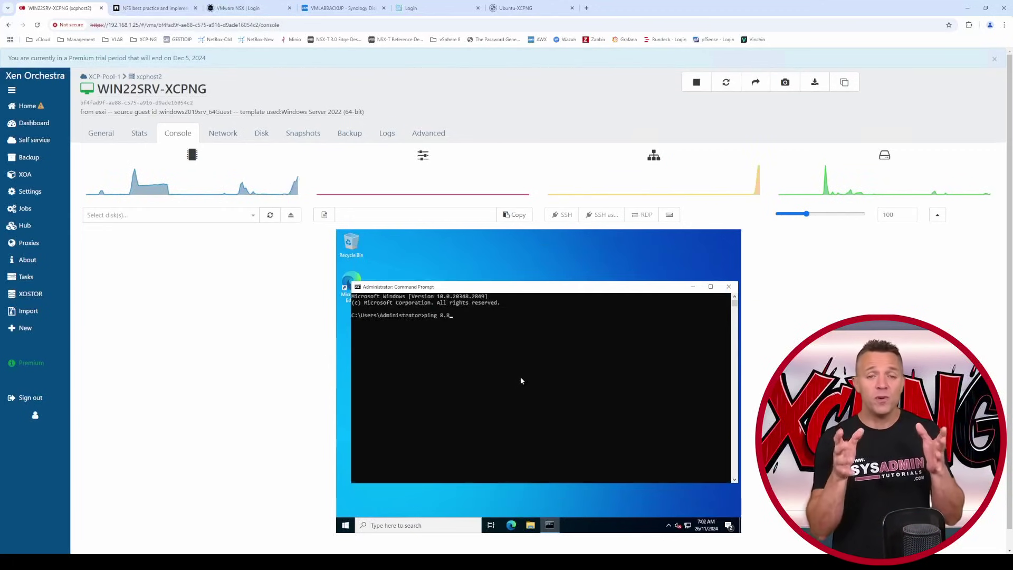
type("8.8")
key("Return")
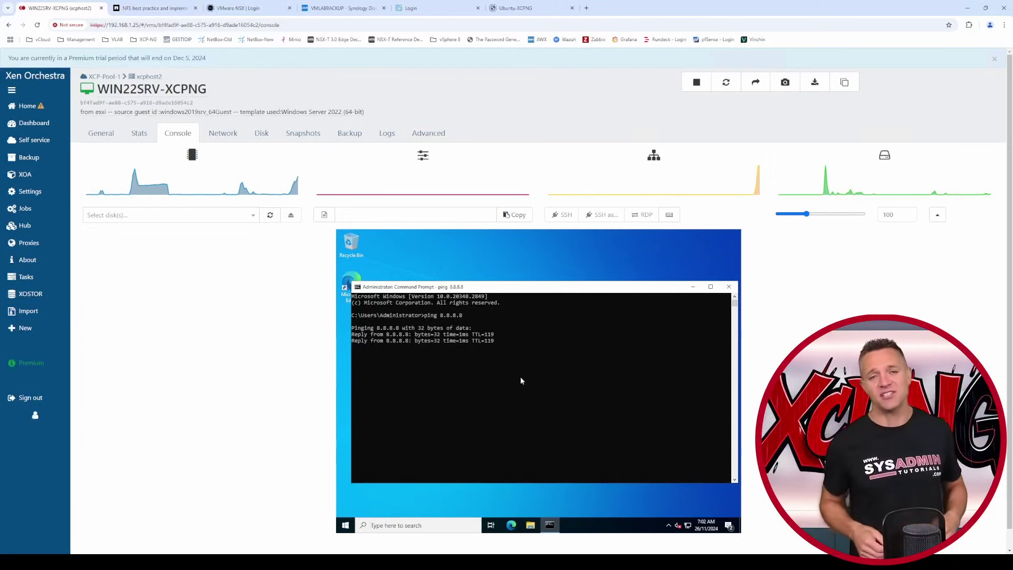
key("ctrl+c")
type("ping www.google.com.au")
key("Return")
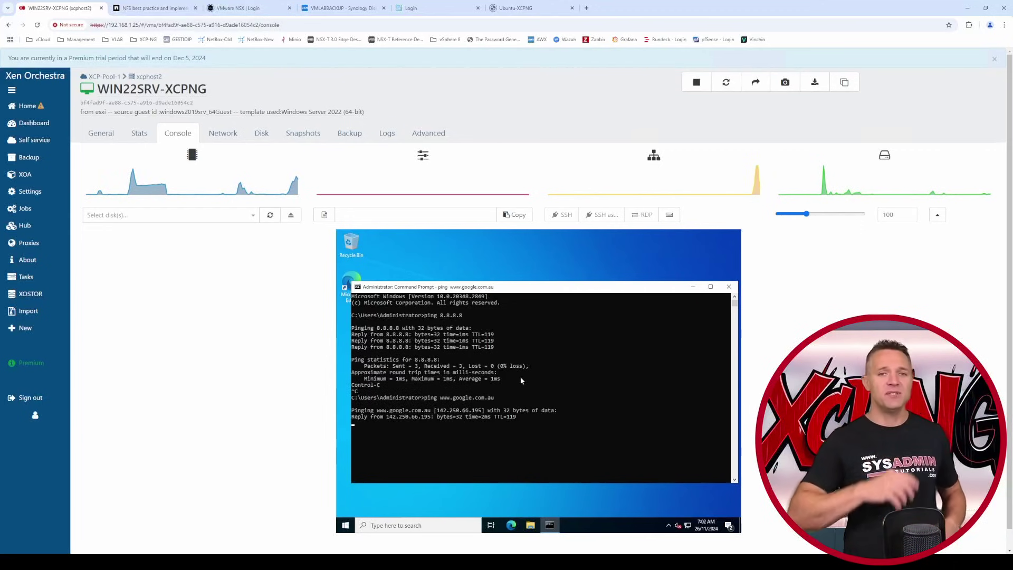
key("ctrl+c")
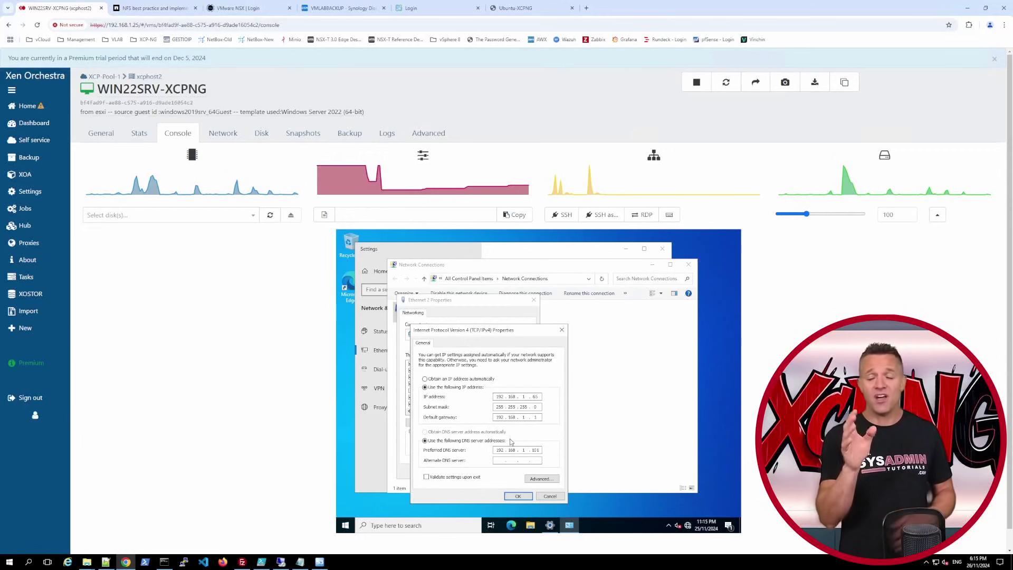
- Apply the static IPv4 address 192.168.1.65, accepting removal of the duplicate IP from the old adapter
type("168.1")
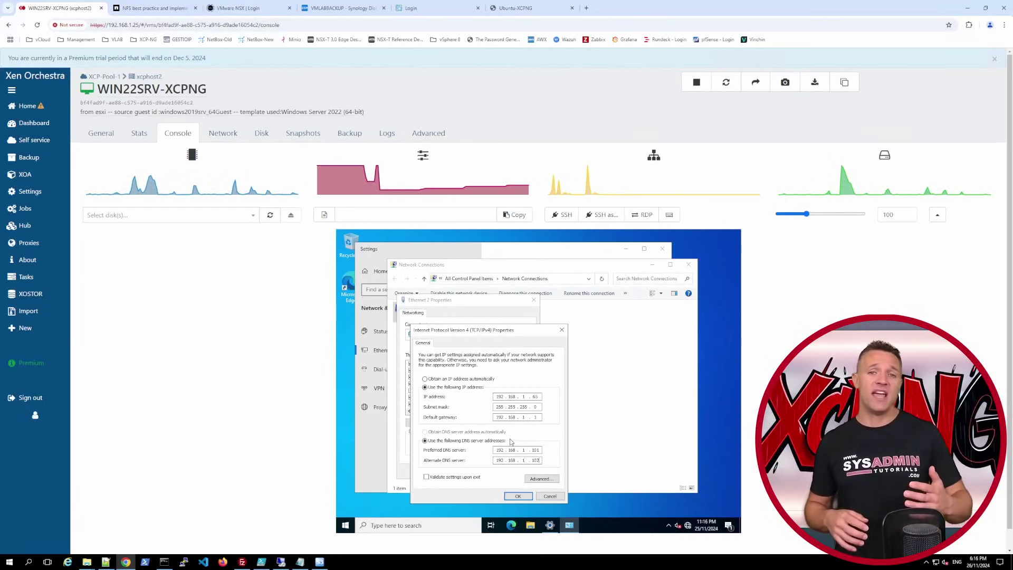
left_click(510, 493)
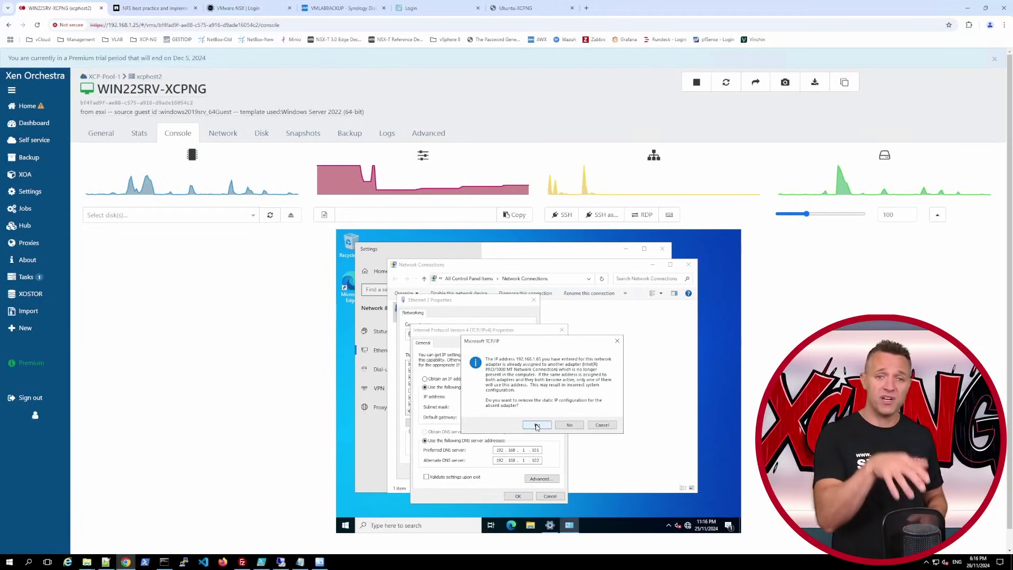
left_click(536, 425)
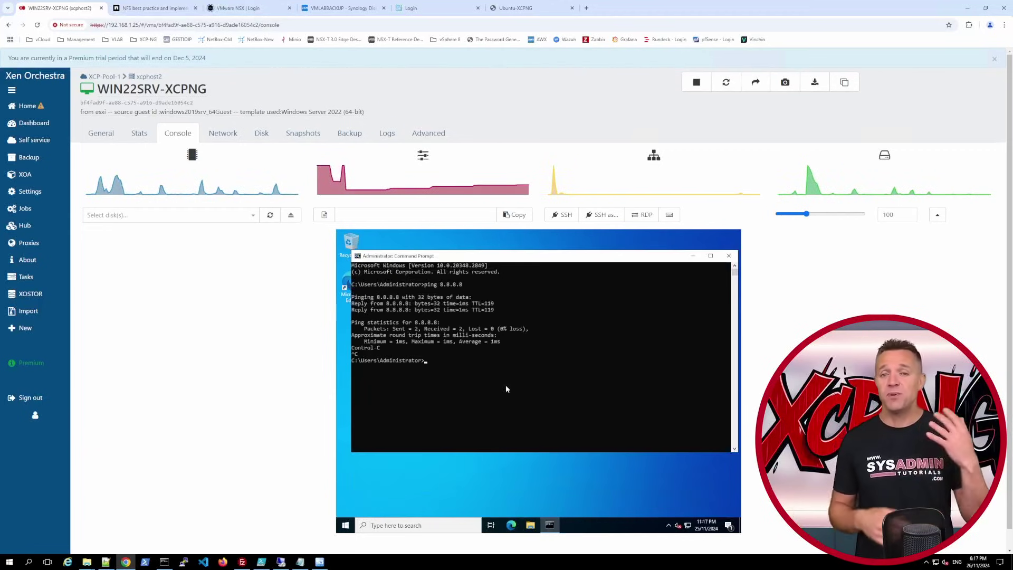
type("ping")
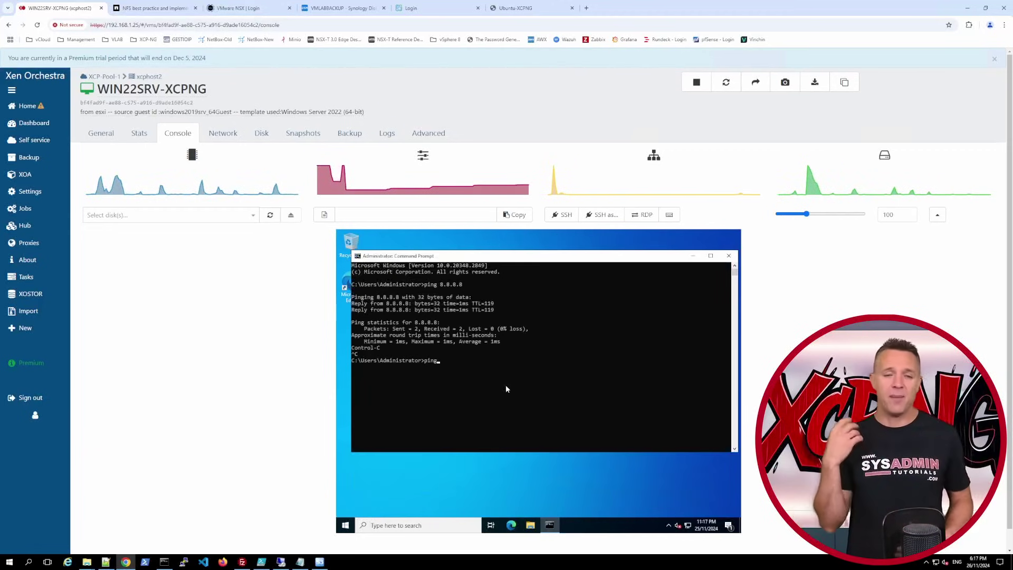
type(" www.goo")
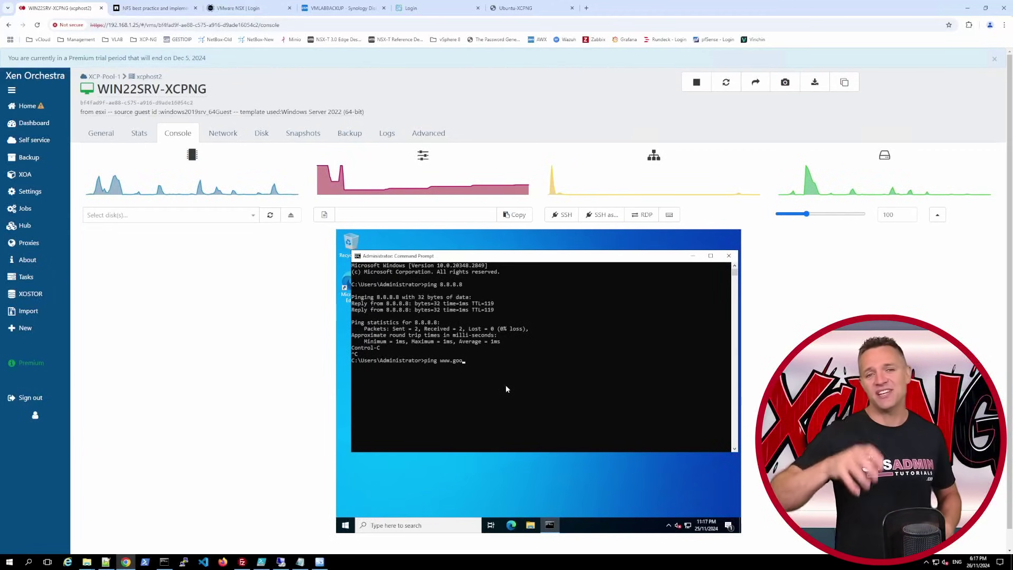
type("gle.com.au")
key("Return")
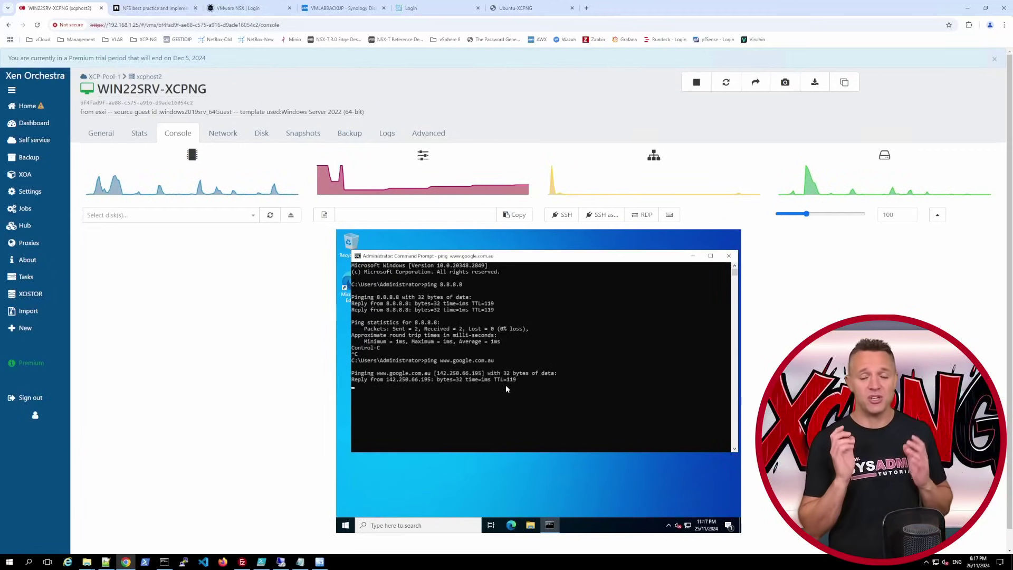
key("ctrl+c")
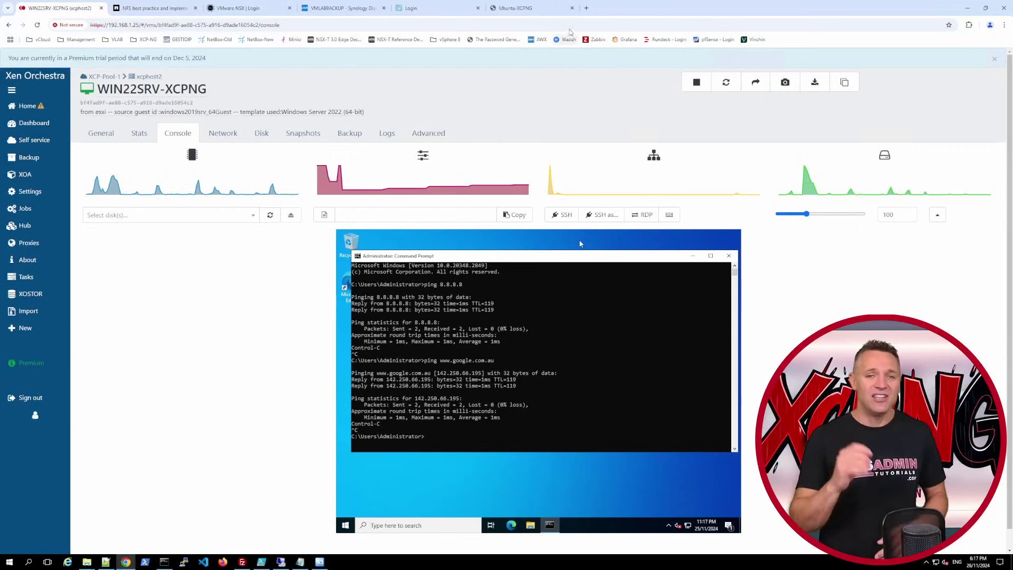
left_click(587, 9)
key("ctrl+v")
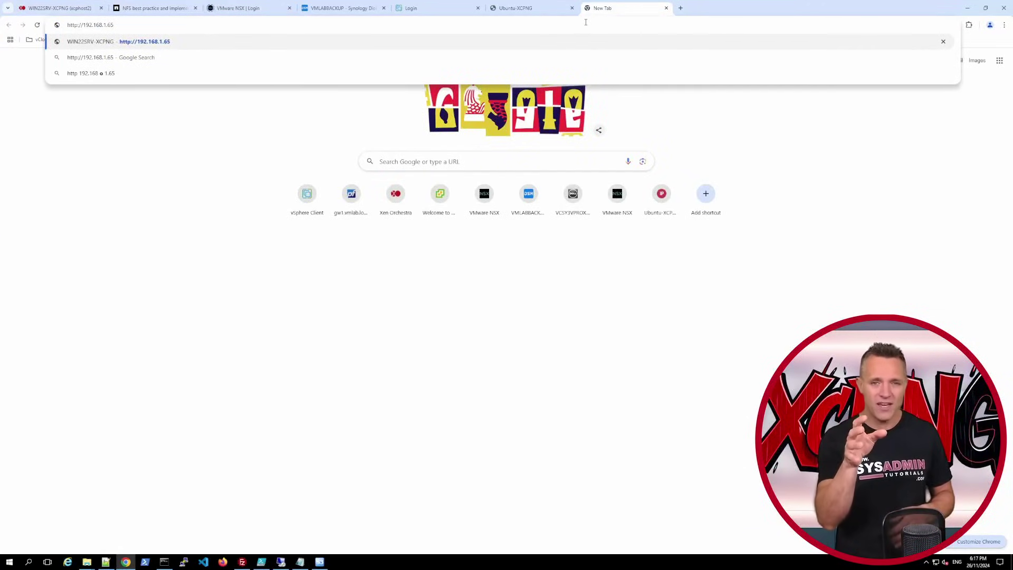
key("Return")
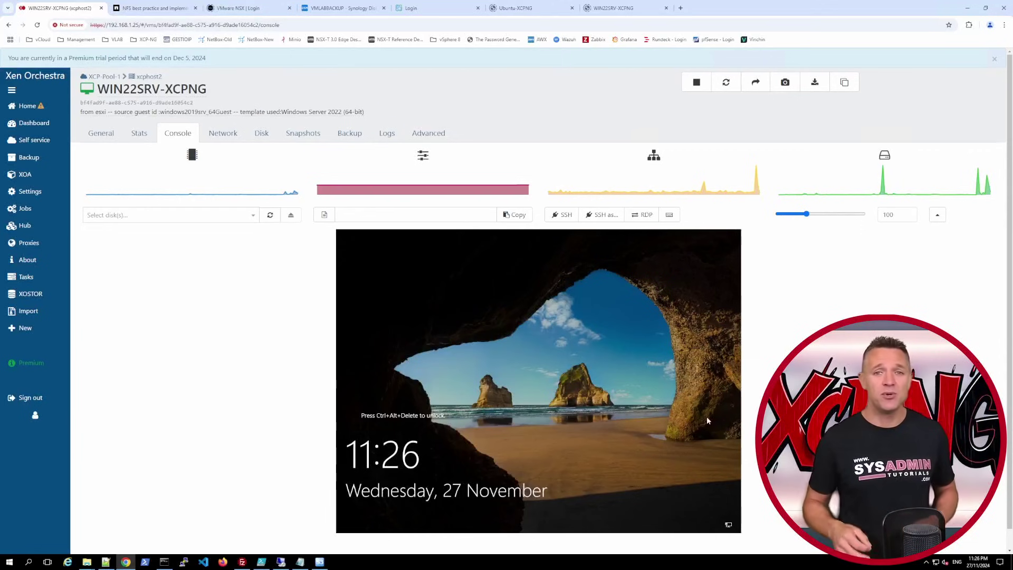
- Go to Backup > New and choose VM Backup & Replication for the Daily VM Backups job
left_click(169, 214)
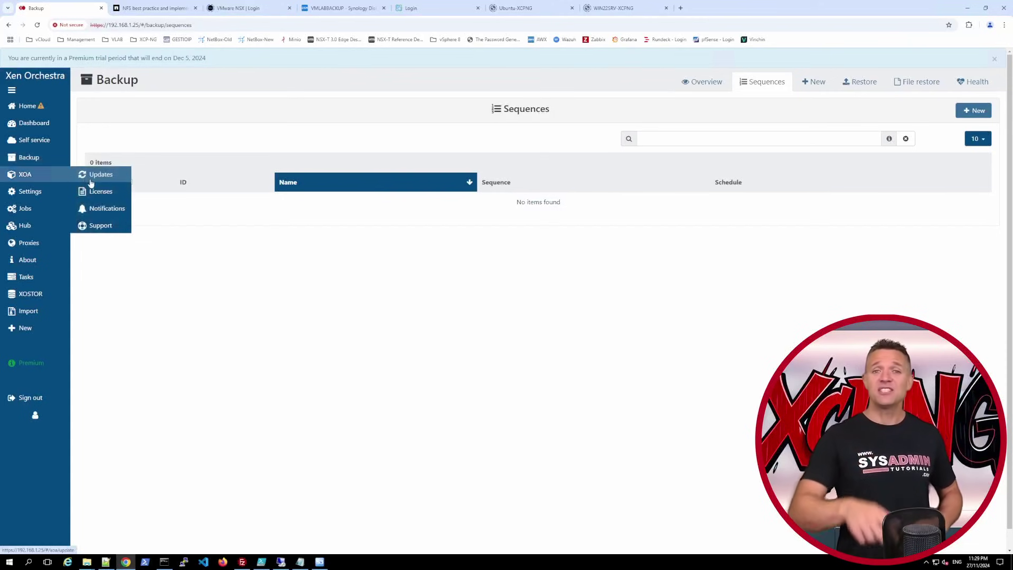
mouse_move(66, 158)
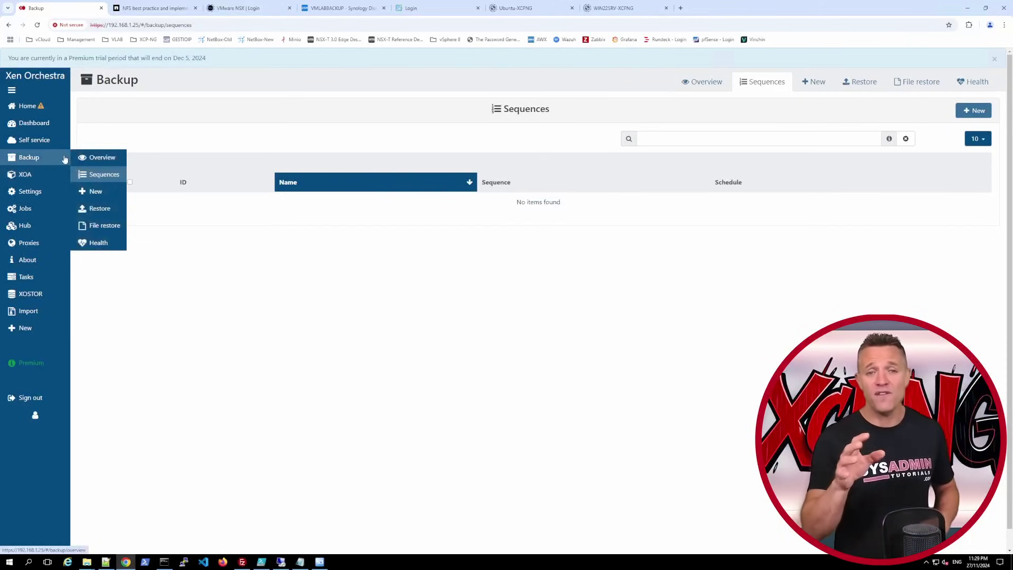
left_click(96, 192)
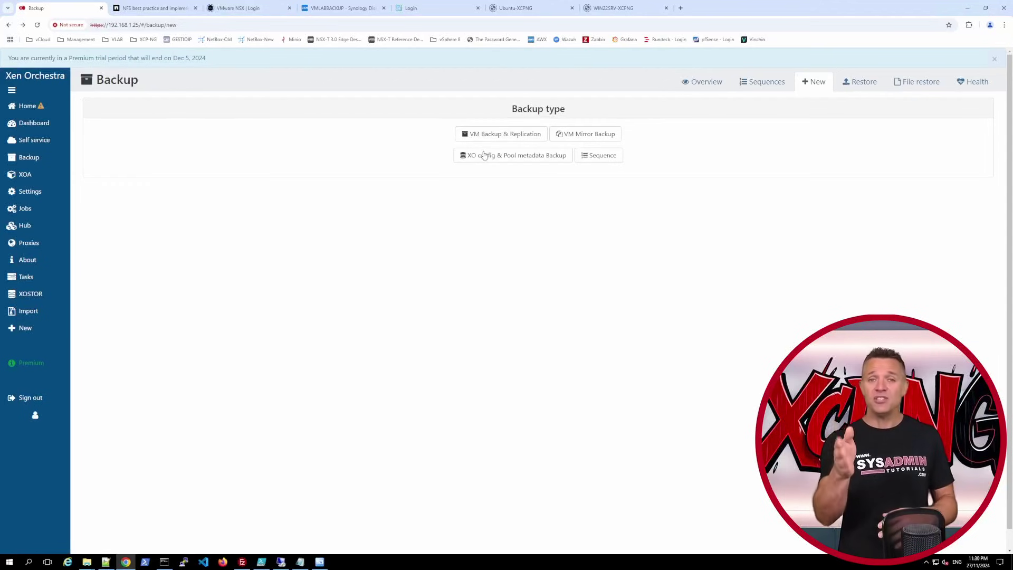
left_click(493, 134)
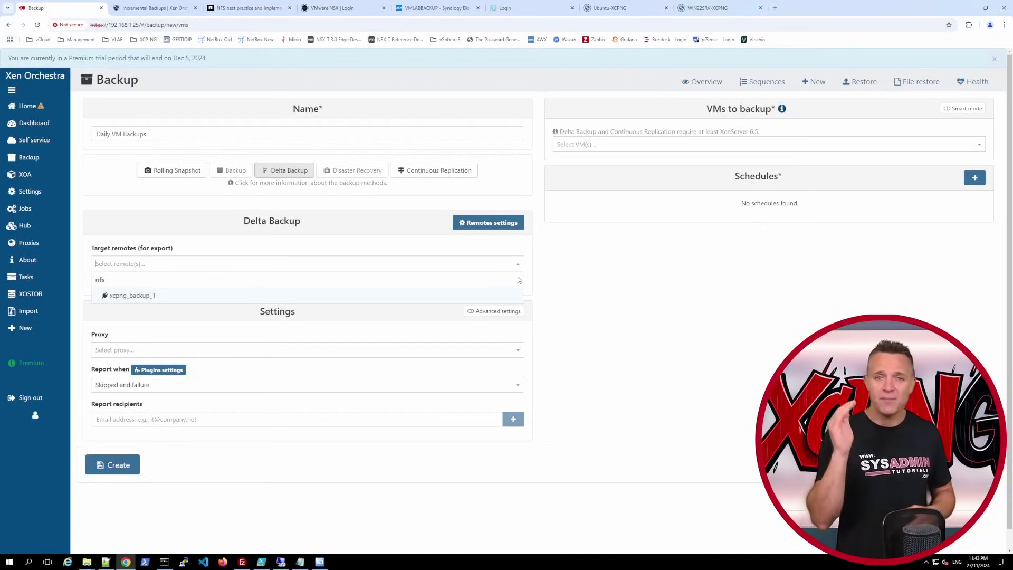
- Target xcpng_backup_1 with concurrency 2, 3 retries, full backup interval 7 and NBD + CBT on
left_click(478, 298)
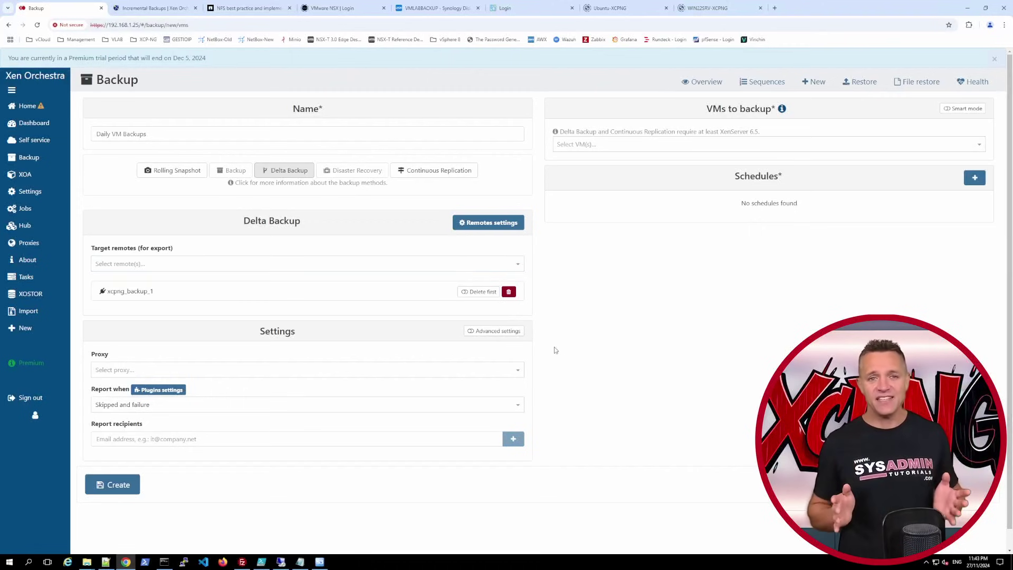
left_click(504, 332)
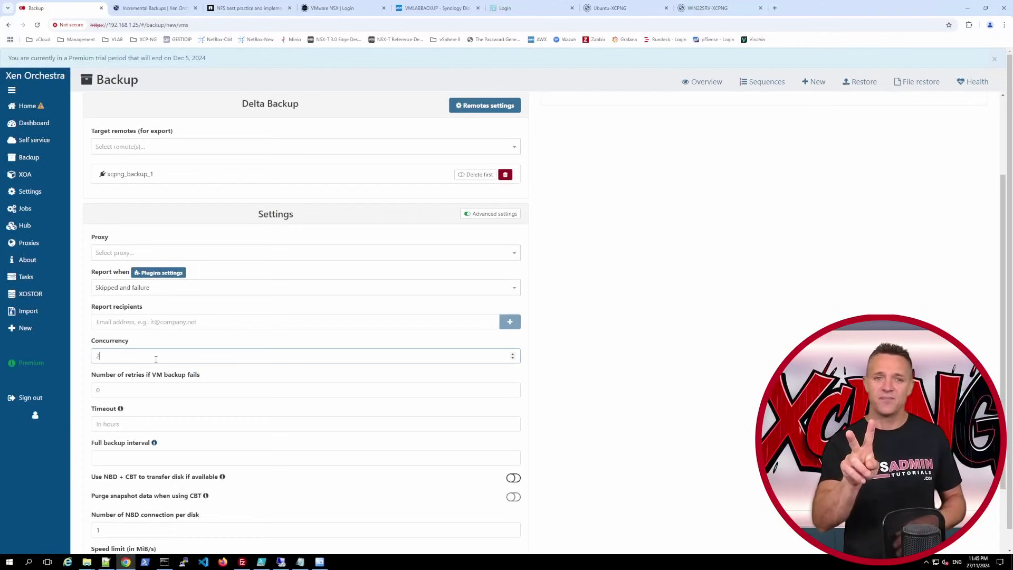
left_click(168, 390)
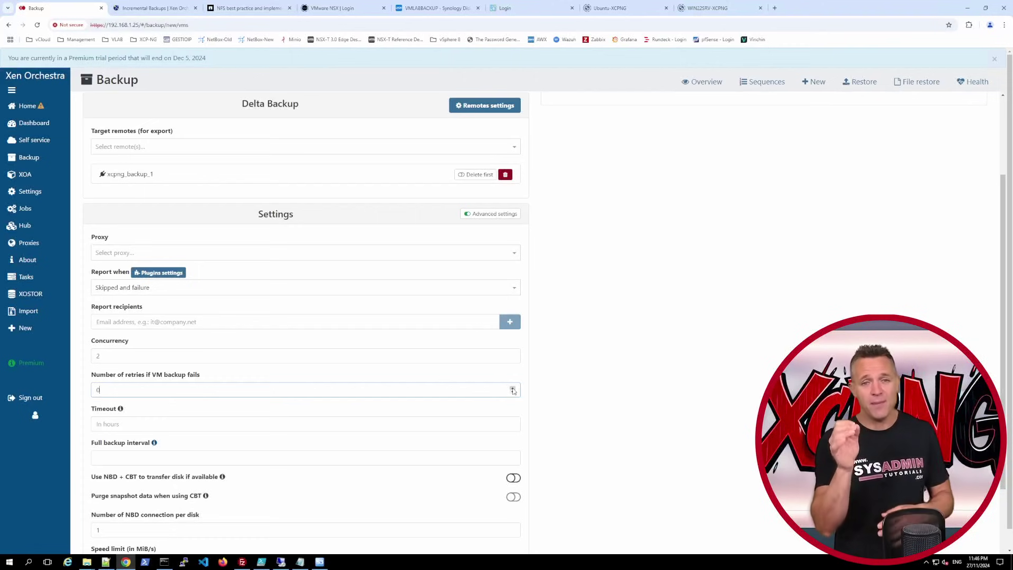
left_click(584, 409)
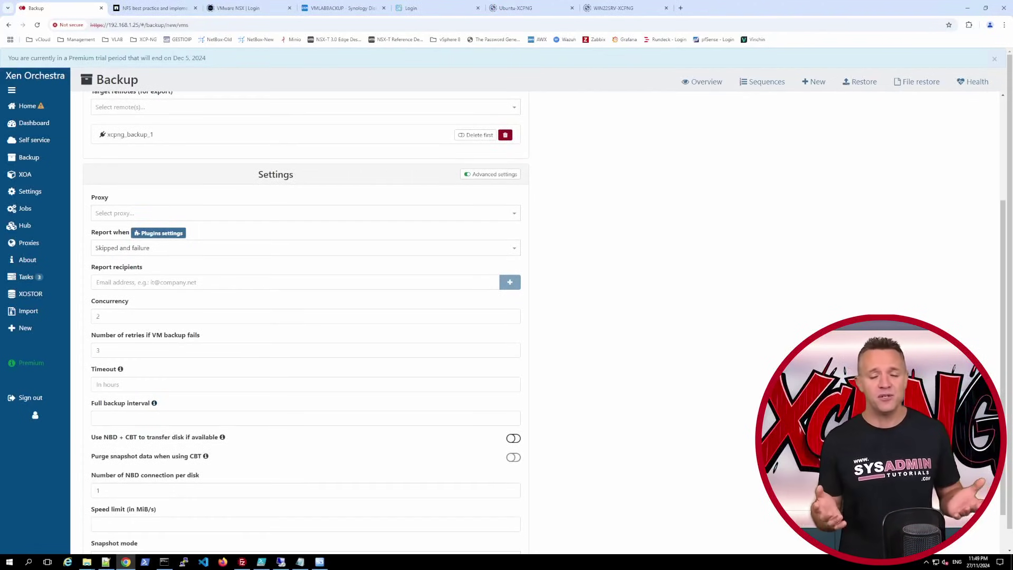
left_click(165, 415)
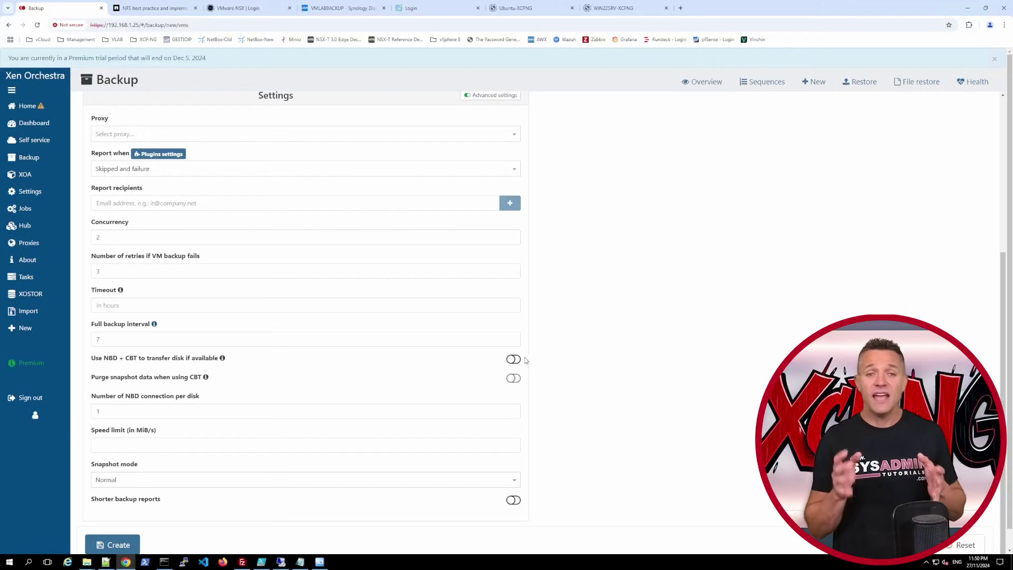
left_click(513, 360)
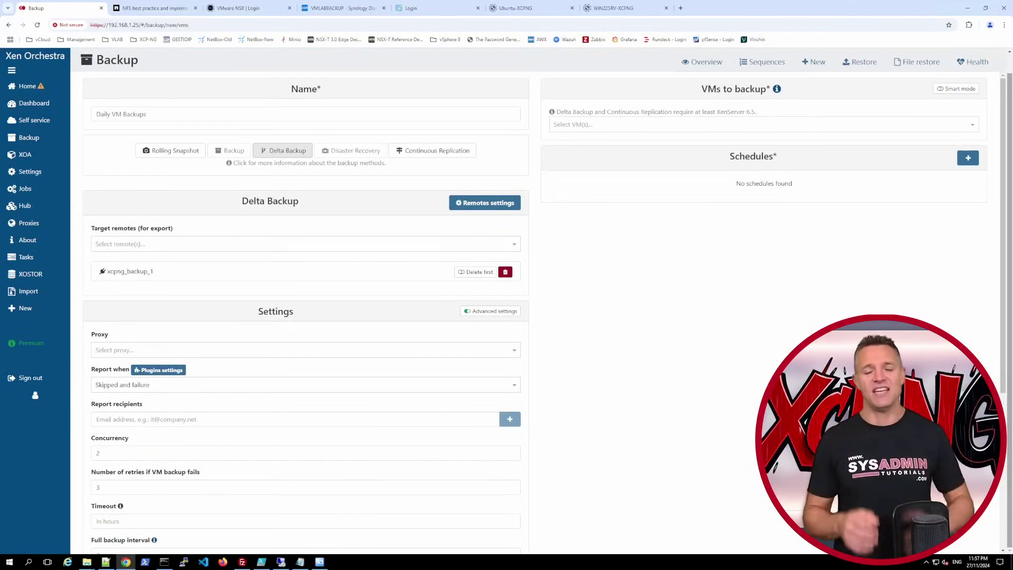
- Use Smart mode to select running VMs on XCP-Pool-1 tagged env:production
left_click(956, 89)
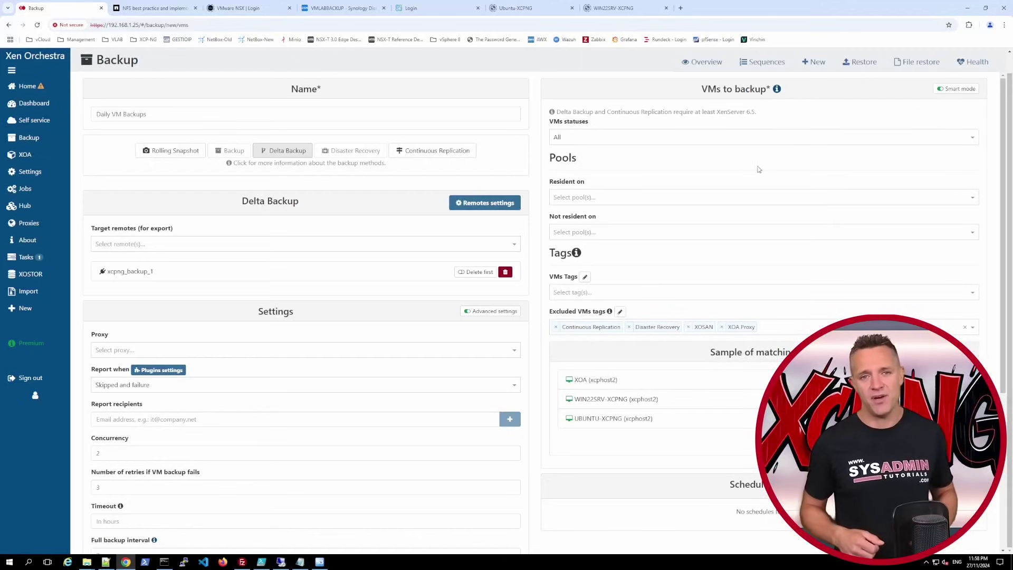
left_click(623, 137)
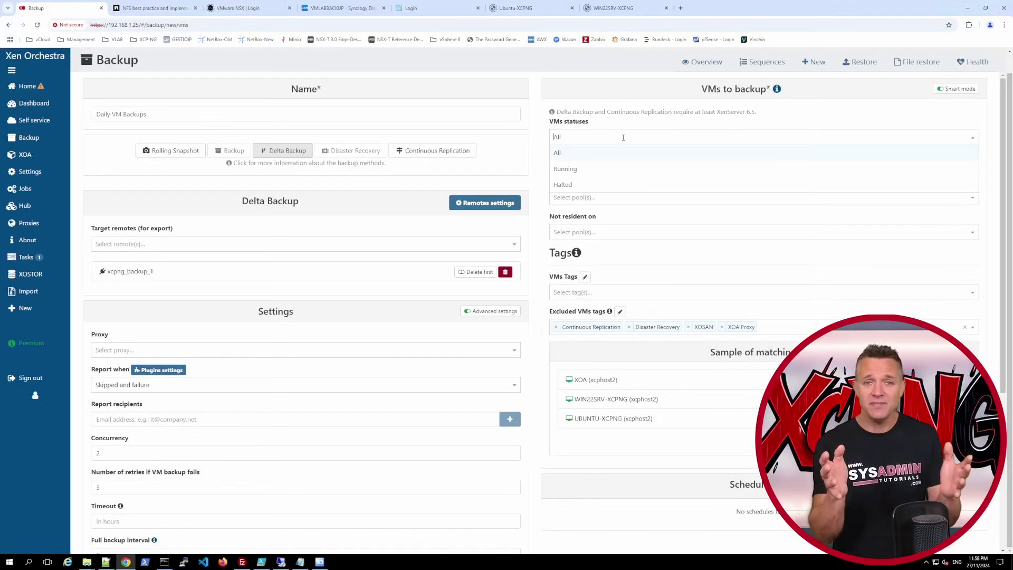
left_click(613, 169)
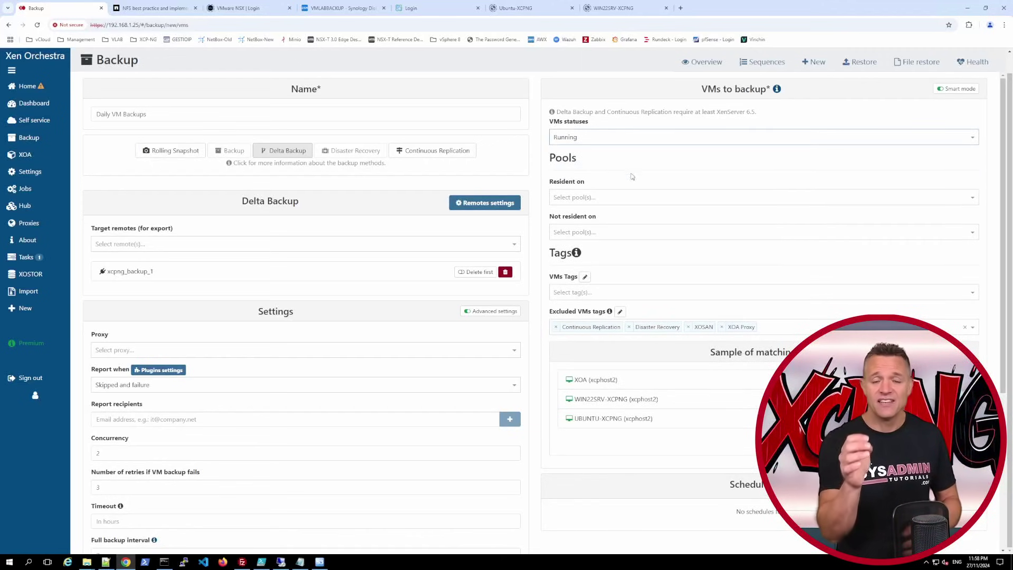
left_click(654, 197)
left_click(668, 214)
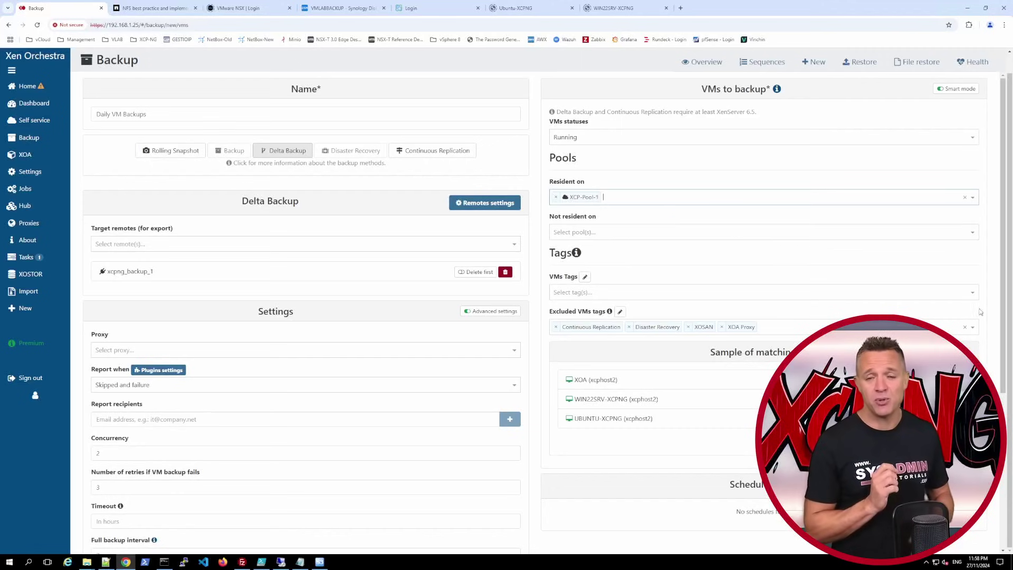
left_click(734, 292)
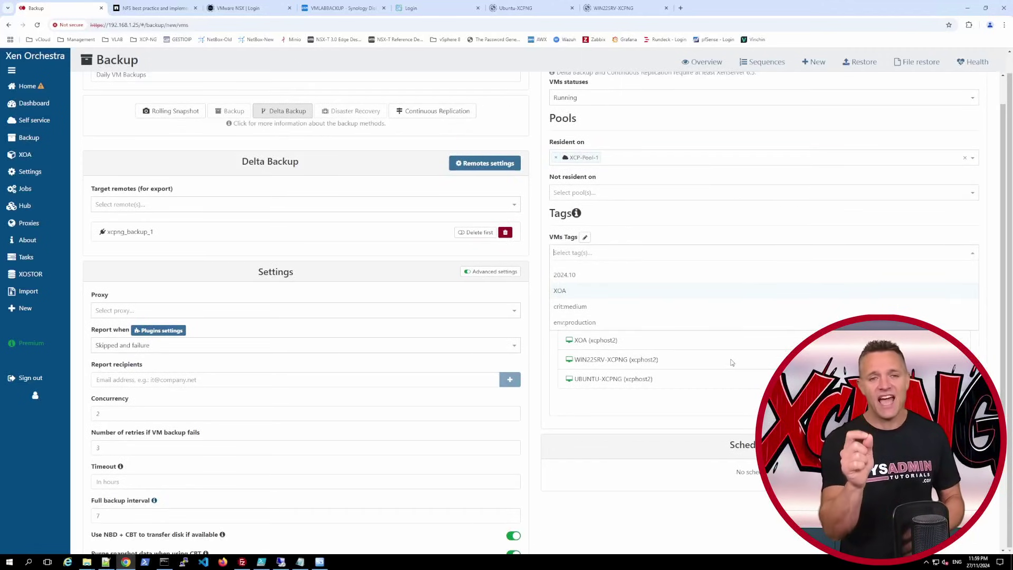
left_click(600, 323)
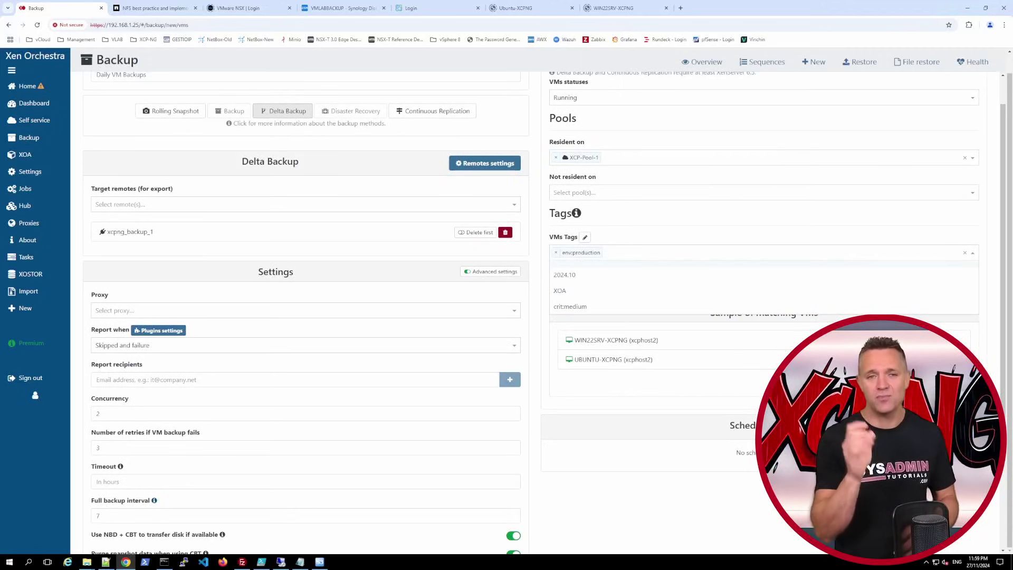
left_click(731, 480)
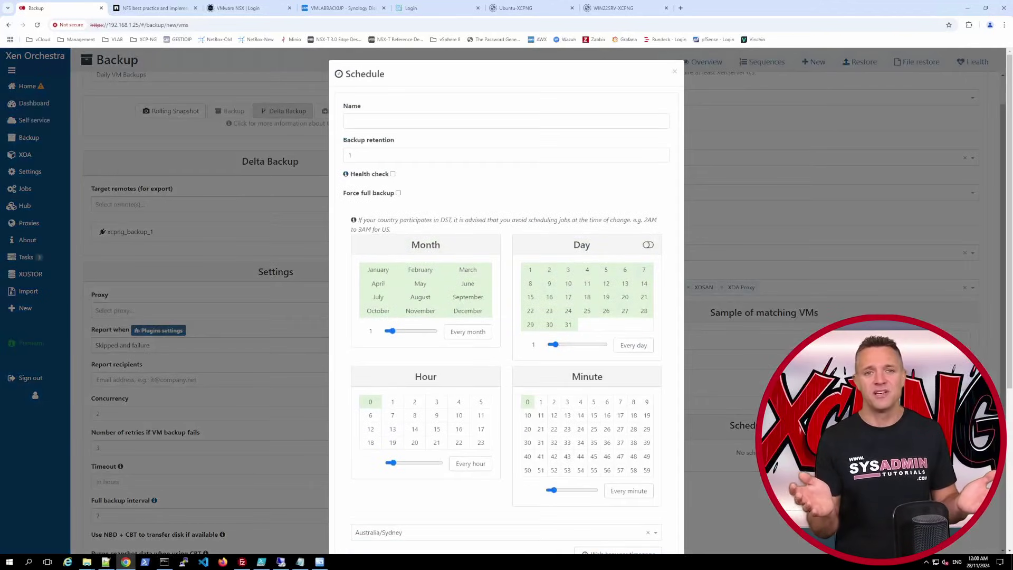
left_click(368, 123)
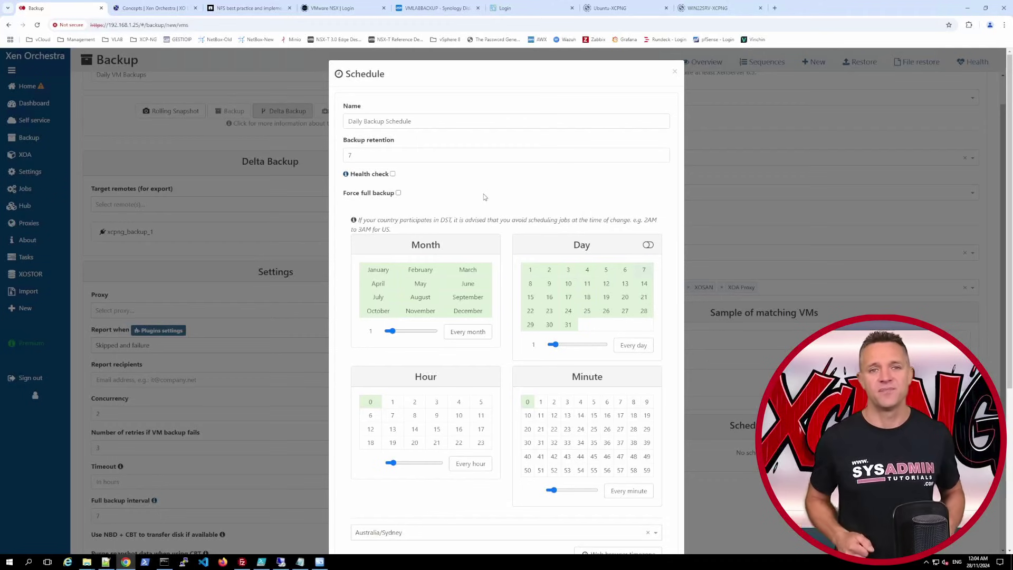
- Schedule the job daily at 22:00 with a health check restoring onto xcpng_mgmt_platinum2
left_click(392, 173)
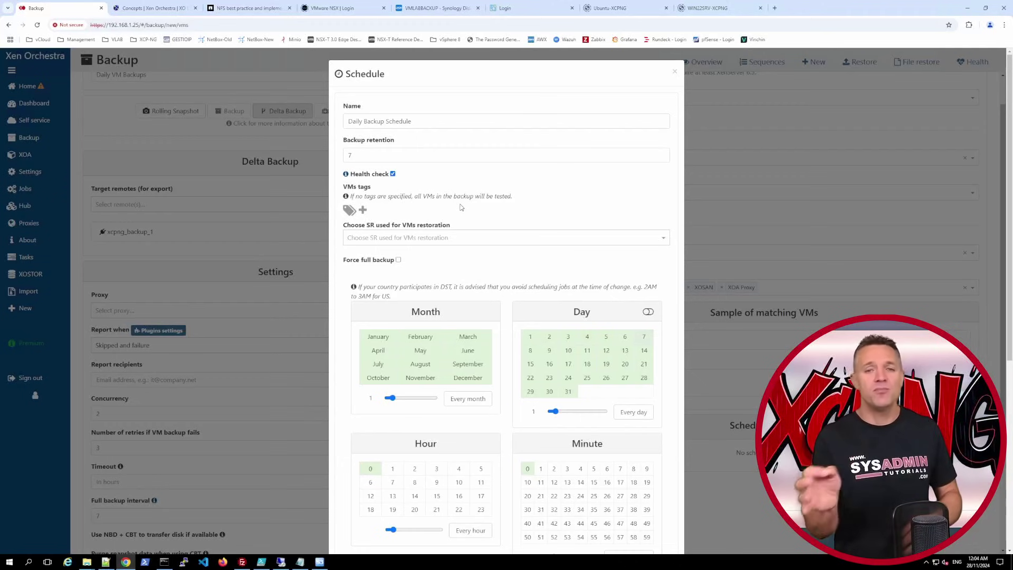
left_click(462, 238)
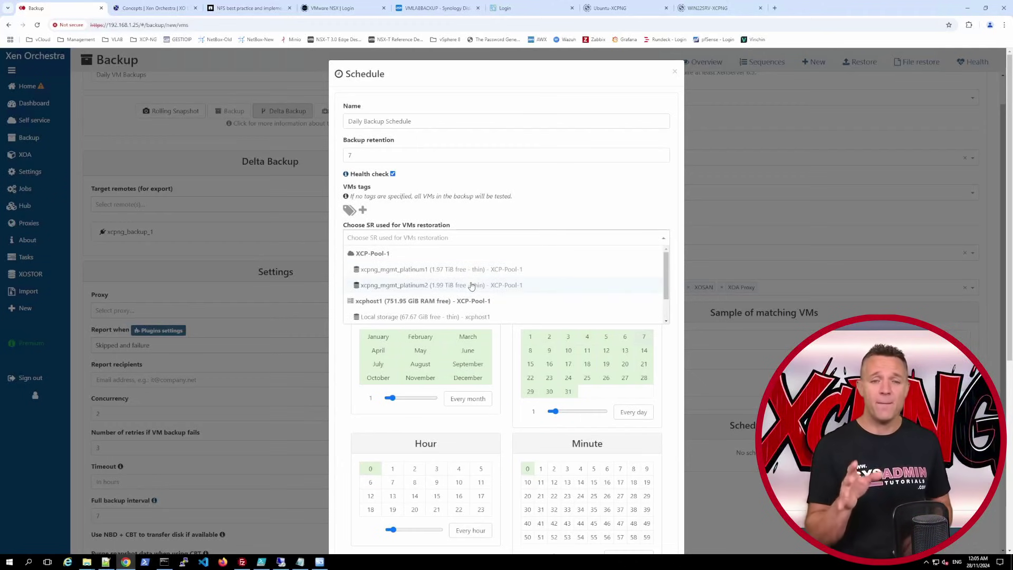
left_click(472, 285)
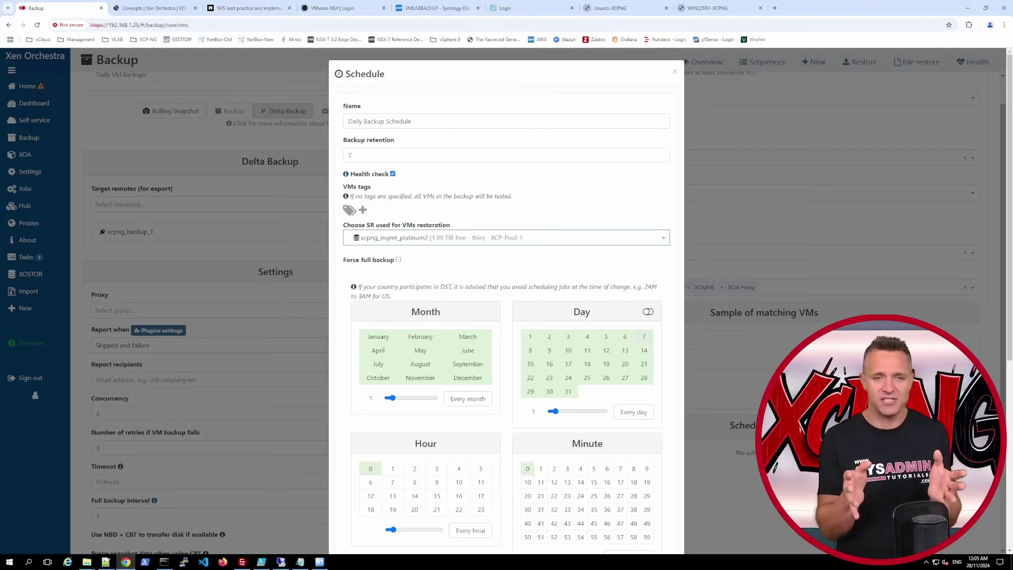
scroll(396, 388, "down", 1)
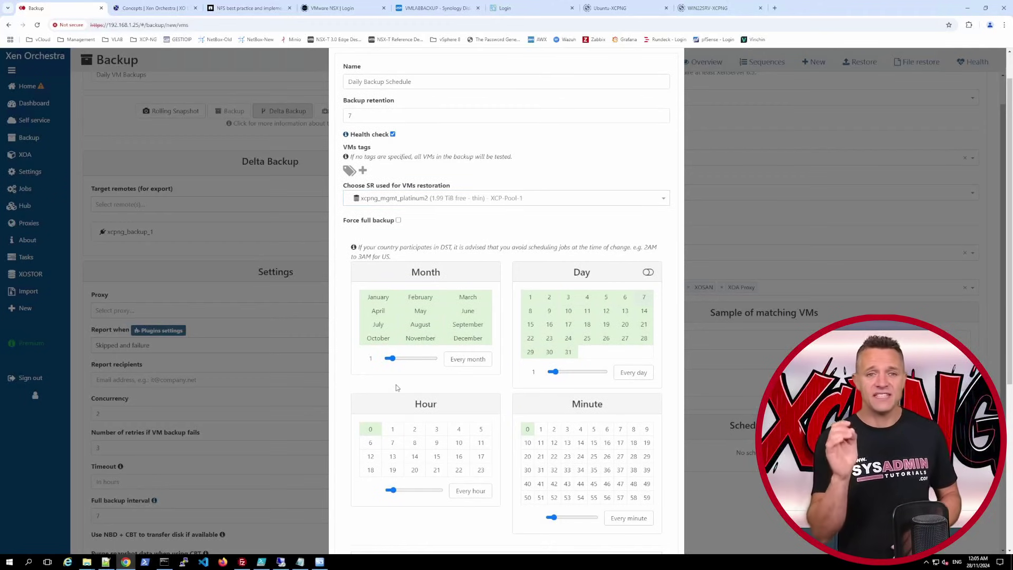
left_click(459, 469)
left_click(371, 430)
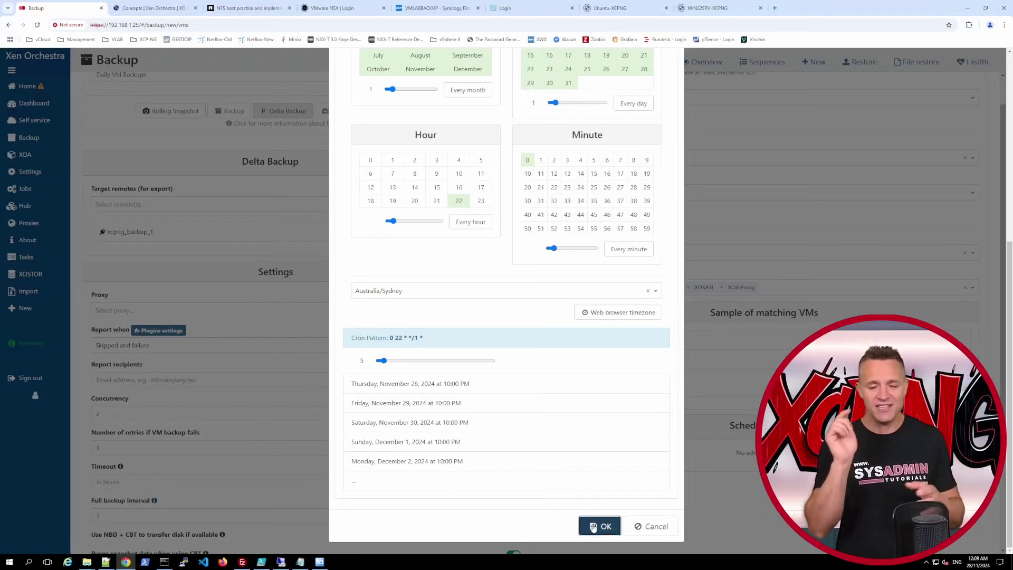
left_click(593, 527)
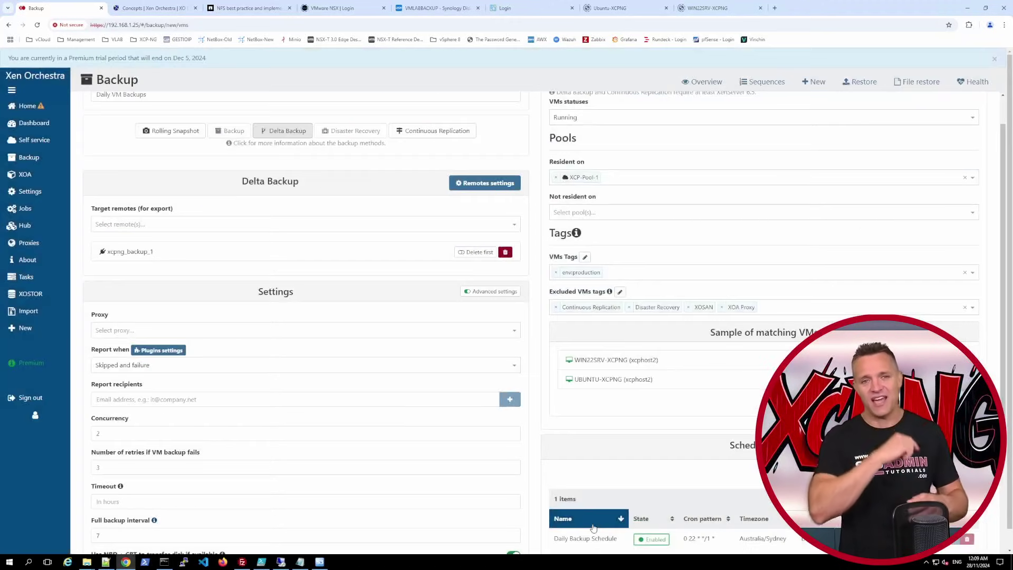
- Save the Daily VM Backups delta job, then run it once immediately from the Backup overview
scroll(593, 526, "down", 4)
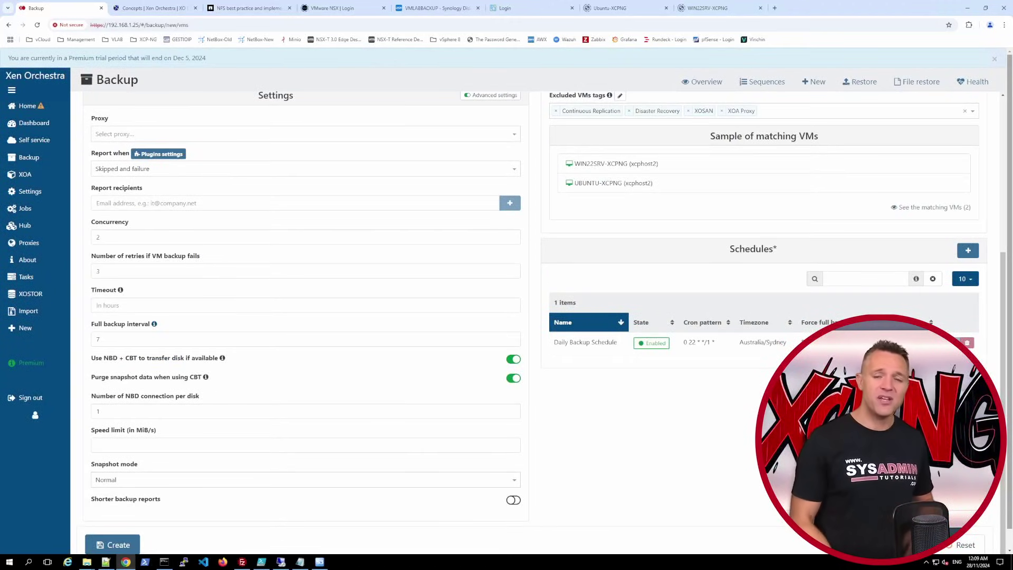
left_click(112, 544)
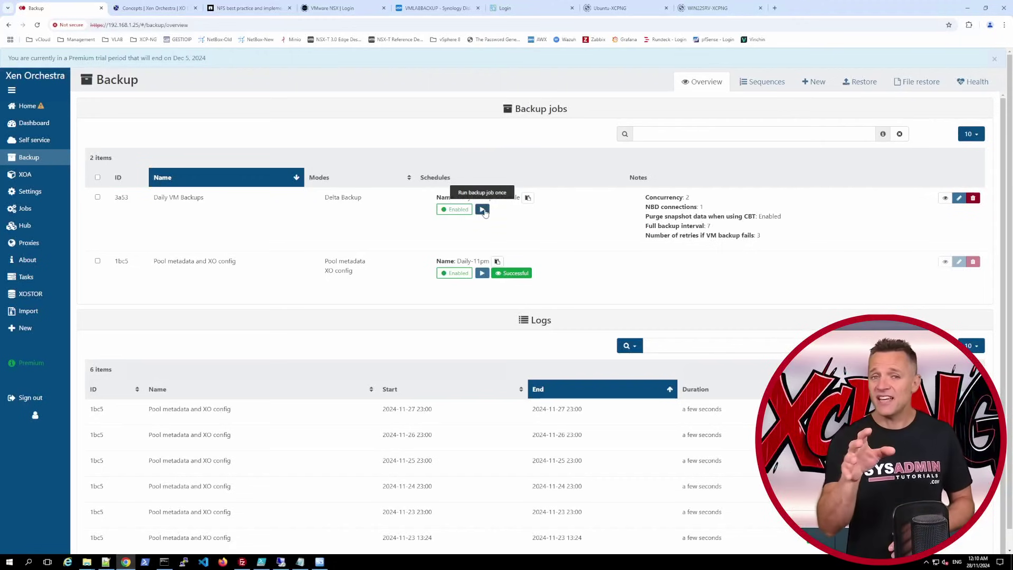
left_click(483, 210)
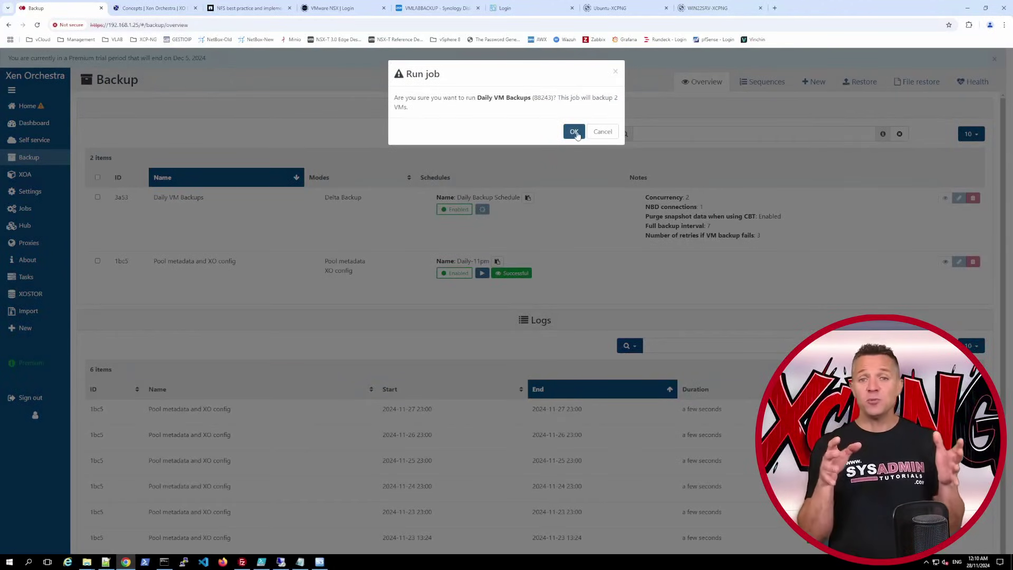
left_click(573, 131)
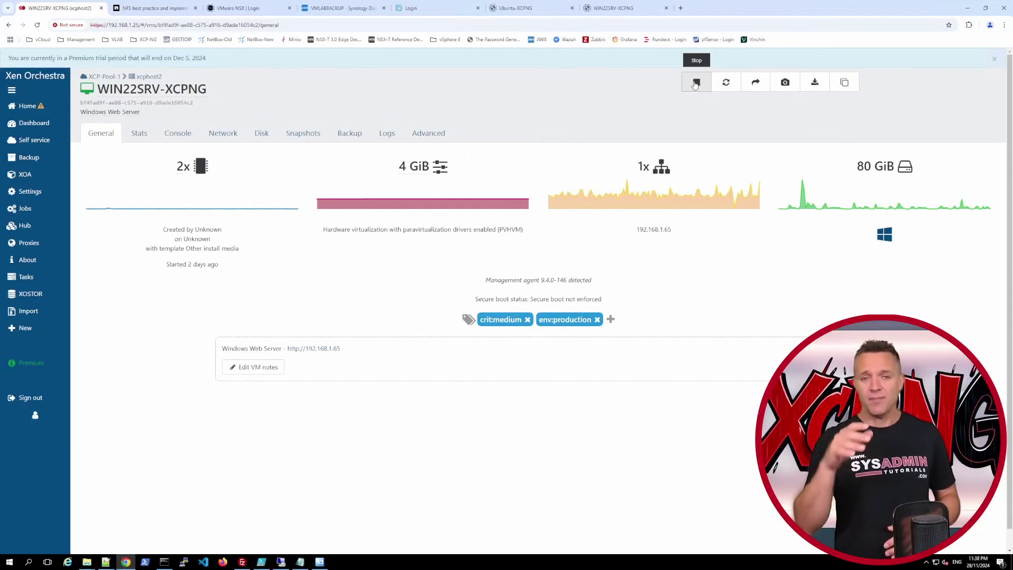
left_click(695, 83)
left_click(574, 120)
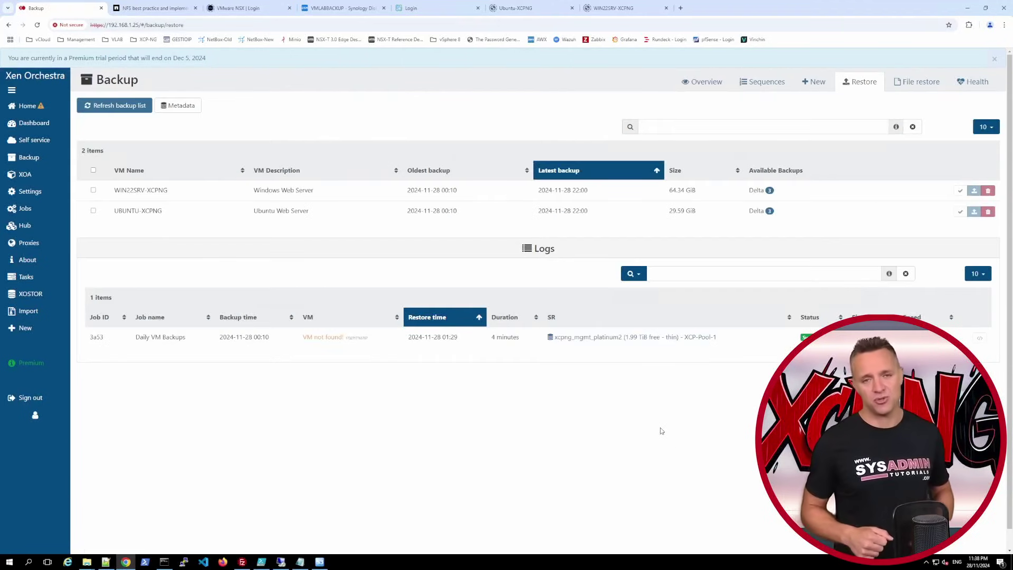
left_click(974, 191)
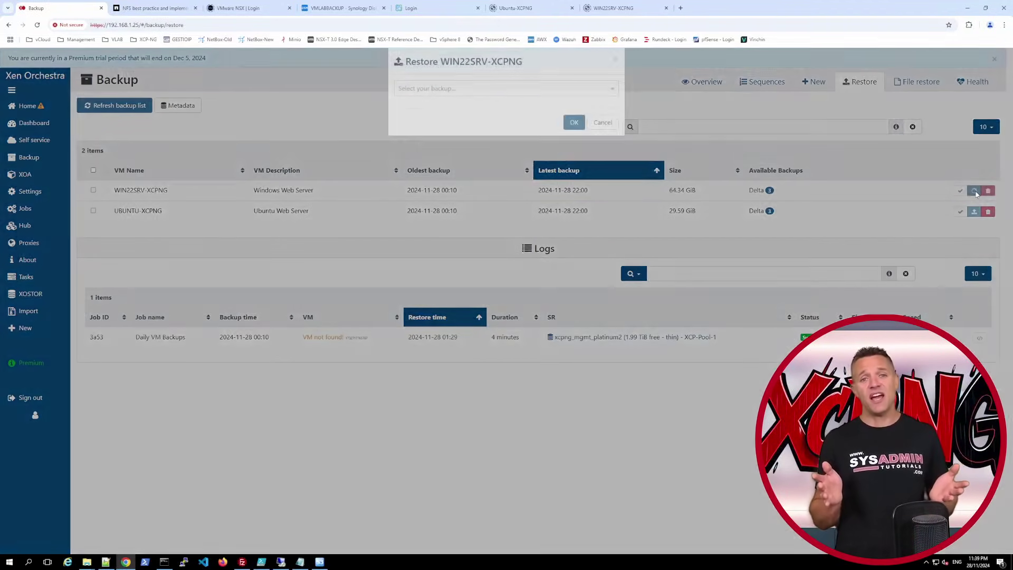
left_click(588, 101)
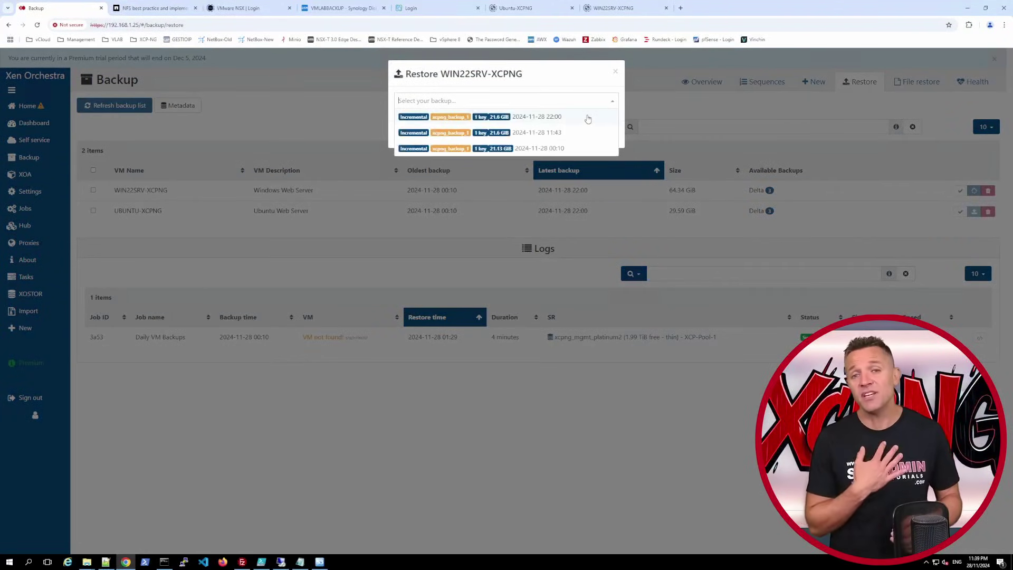
left_click(588, 117)
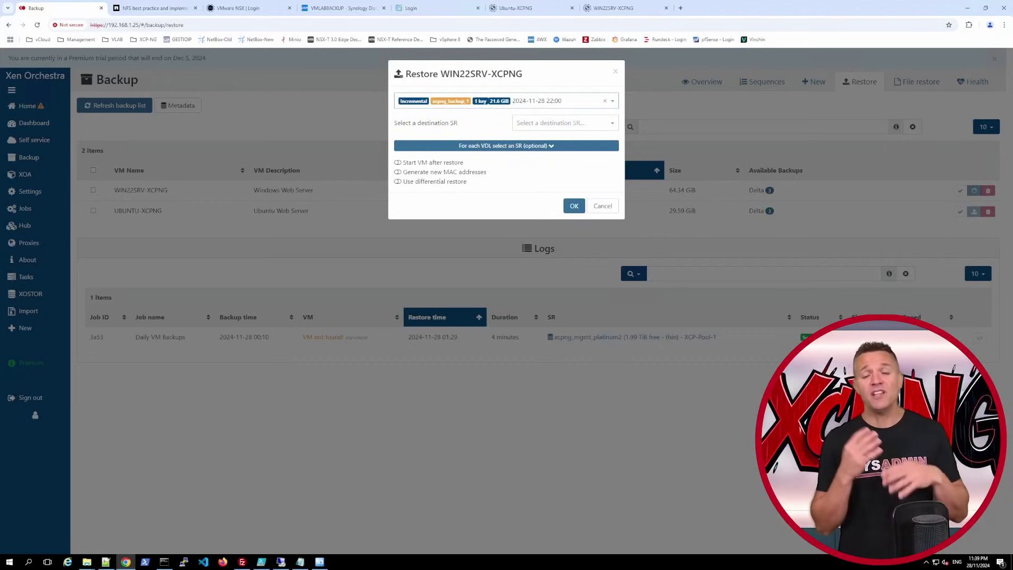
left_click(562, 123)
left_click(577, 191)
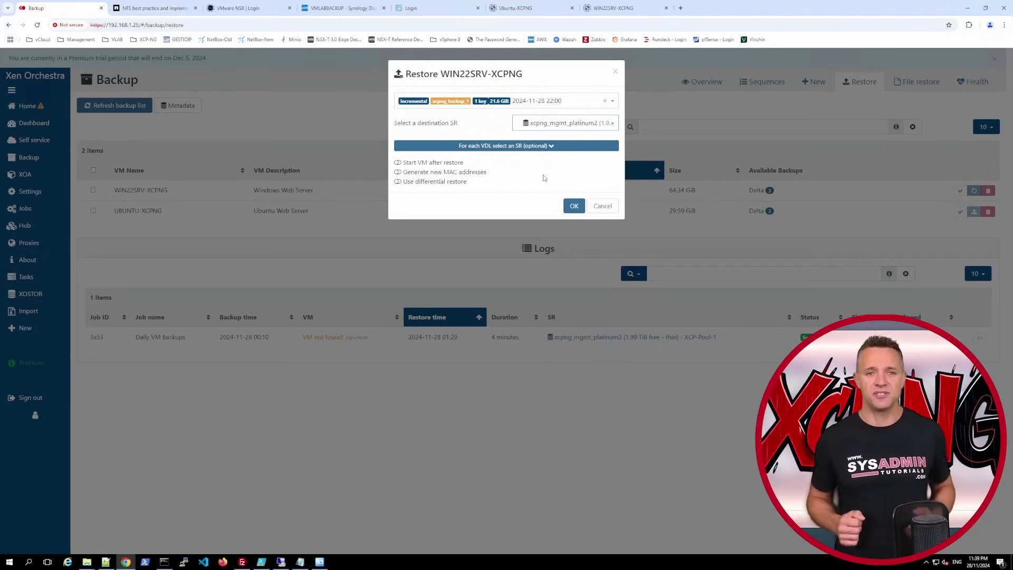
left_click(398, 172)
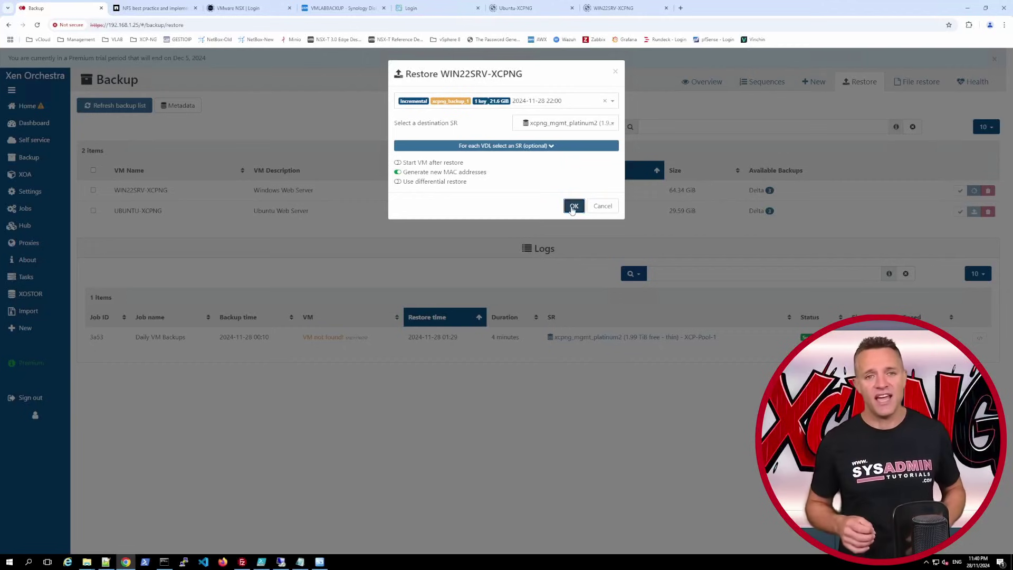
left_click(573, 207)
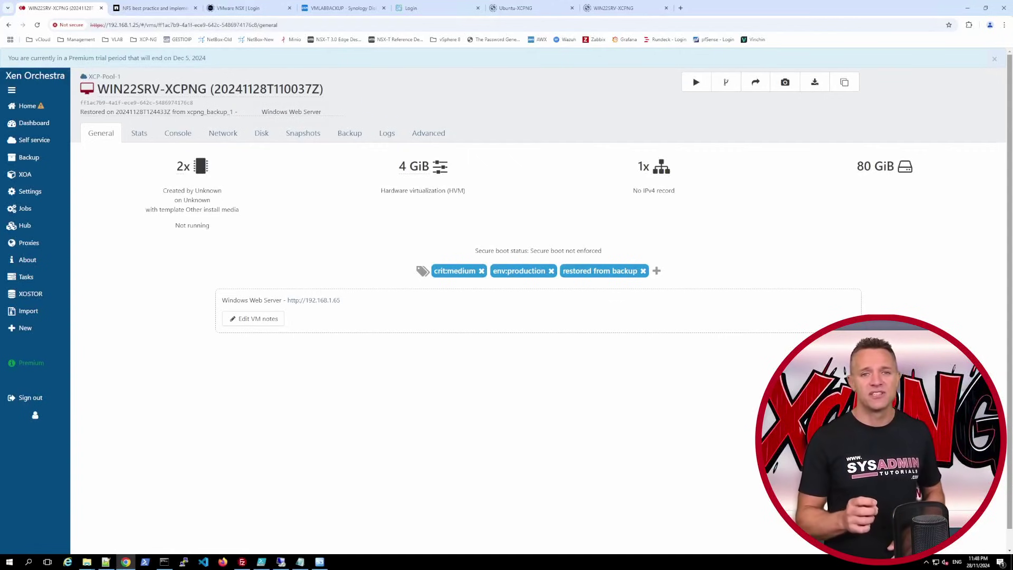
- Boot the restored VM and check its network IP settings in the console
left_click(697, 82)
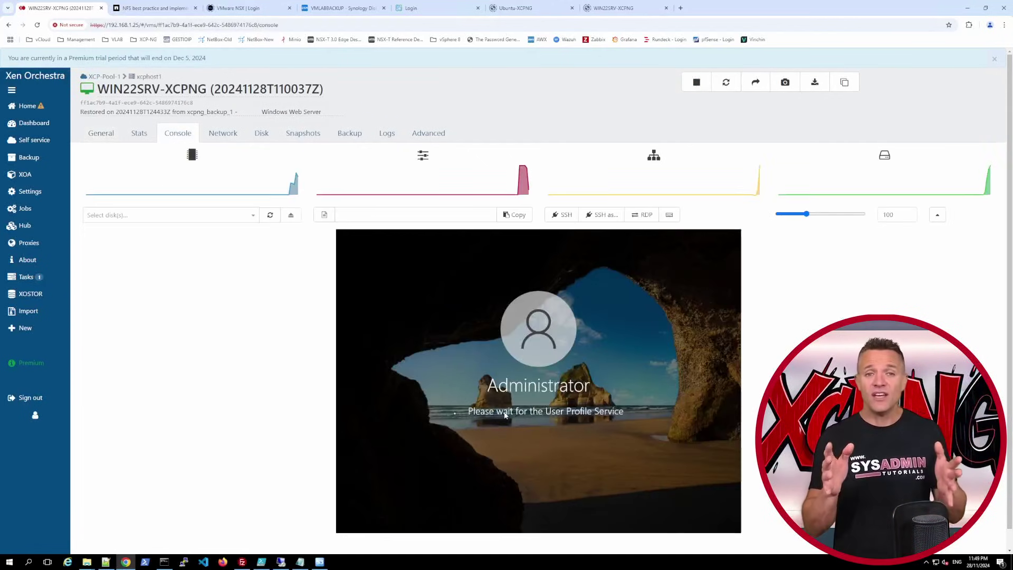
left_click(537, 432)
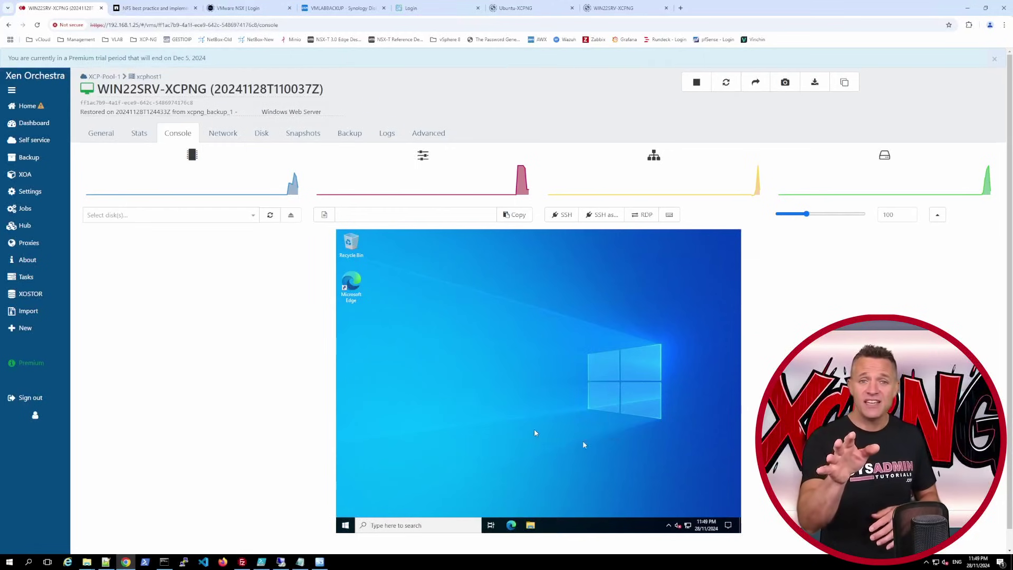
right_click(687, 526)
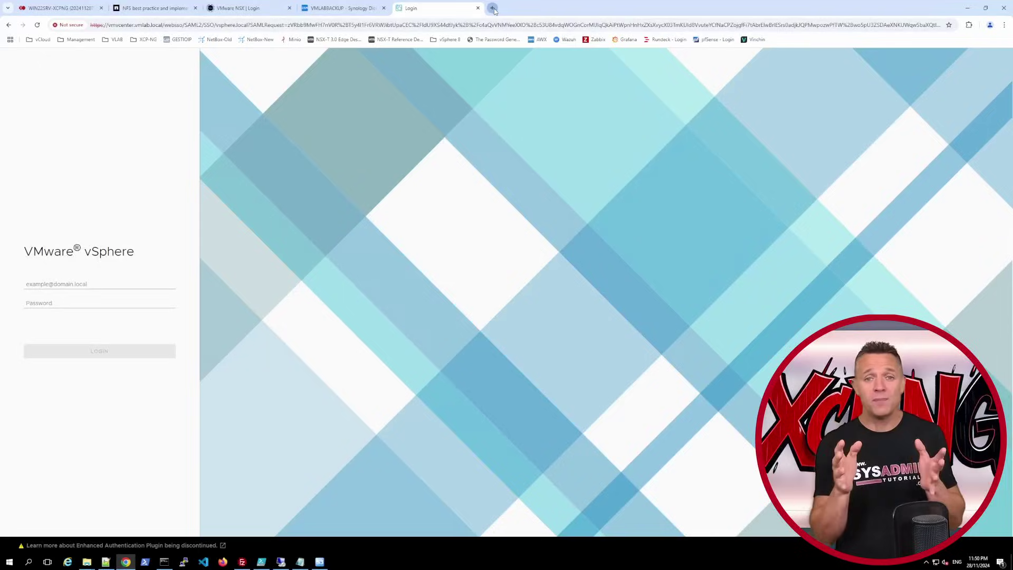
- Load the restored VM's website at 192.168.1.65 in a new browser tab
left_click(492, 8)
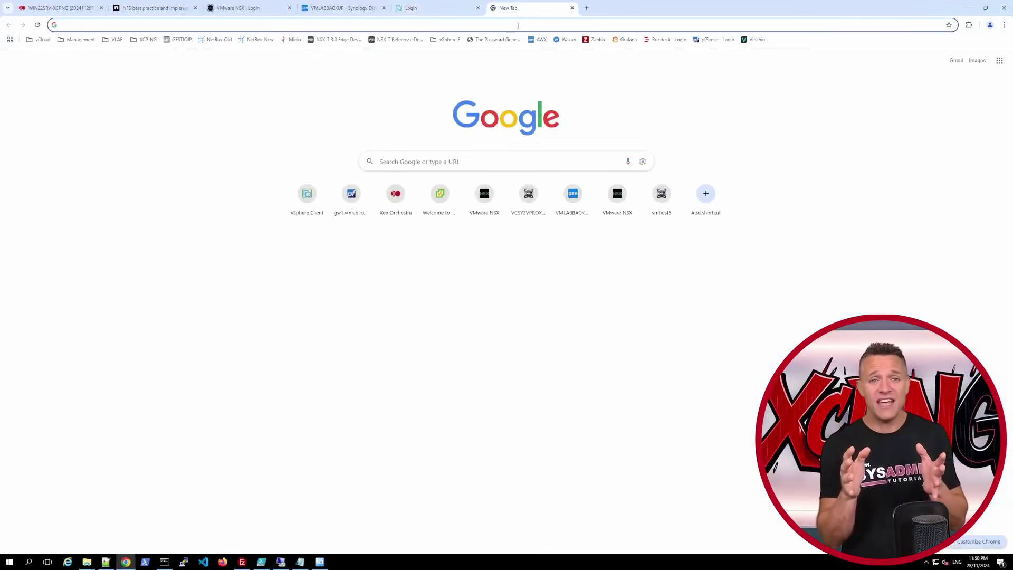
left_click(518, 25)
type("192.168.1.65/")
key("Return")
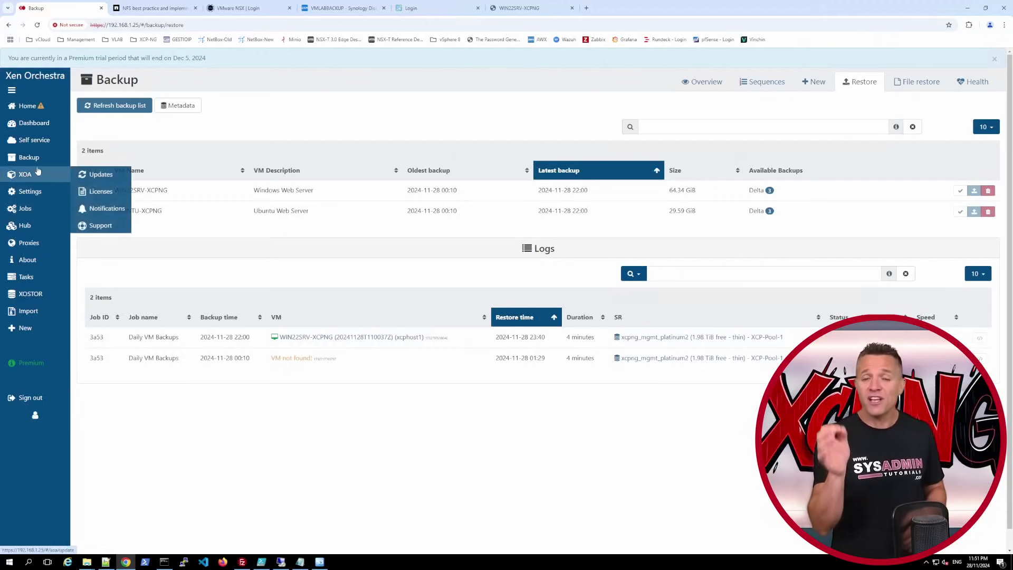
- Download a file from the Administrator's Downloads folder on the WIN22SRV-XCPNG-flat.vmdk backup disk
mouse_move(38, 166)
left_click(93, 228)
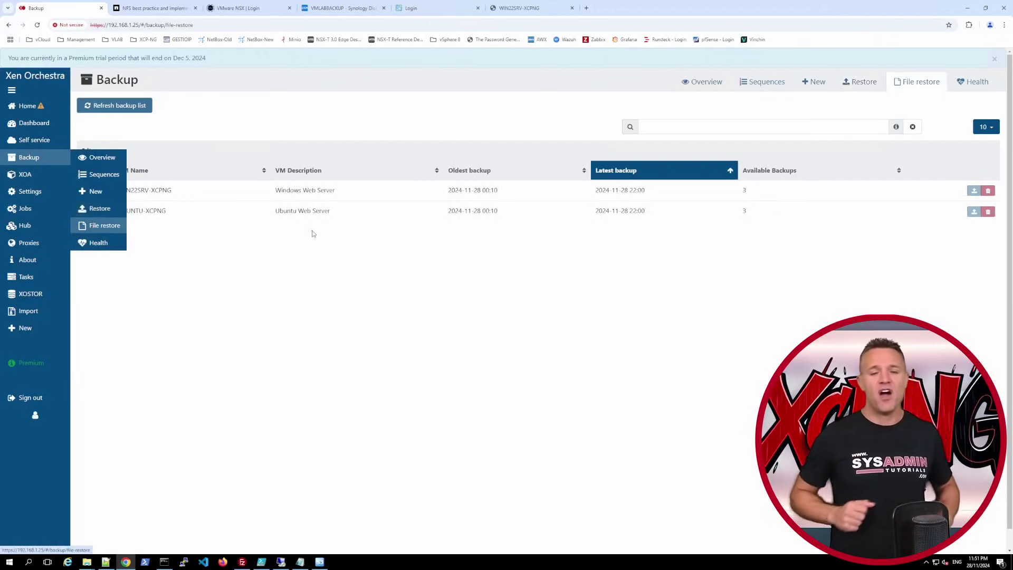
left_click(975, 191)
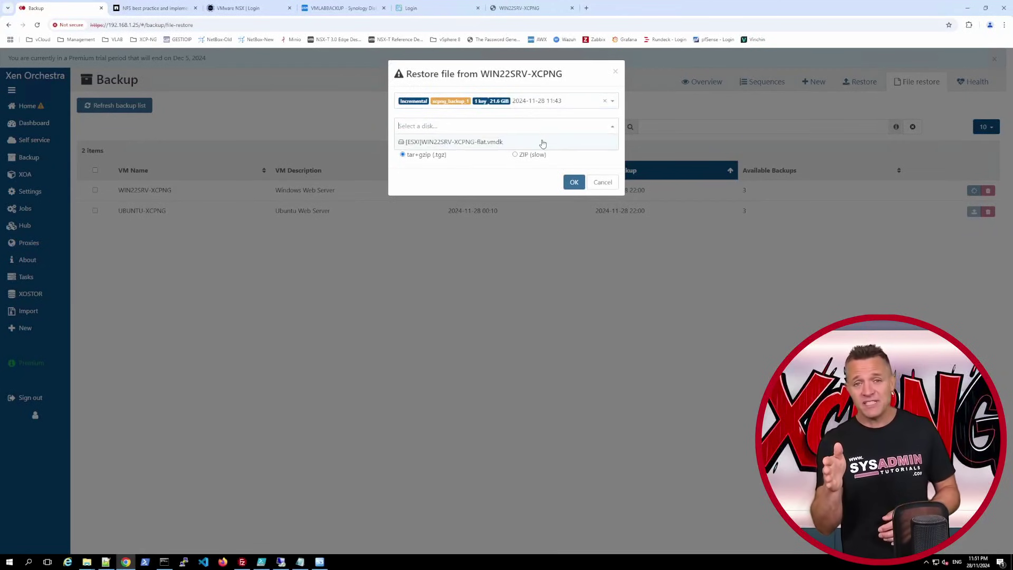
left_click(542, 146)
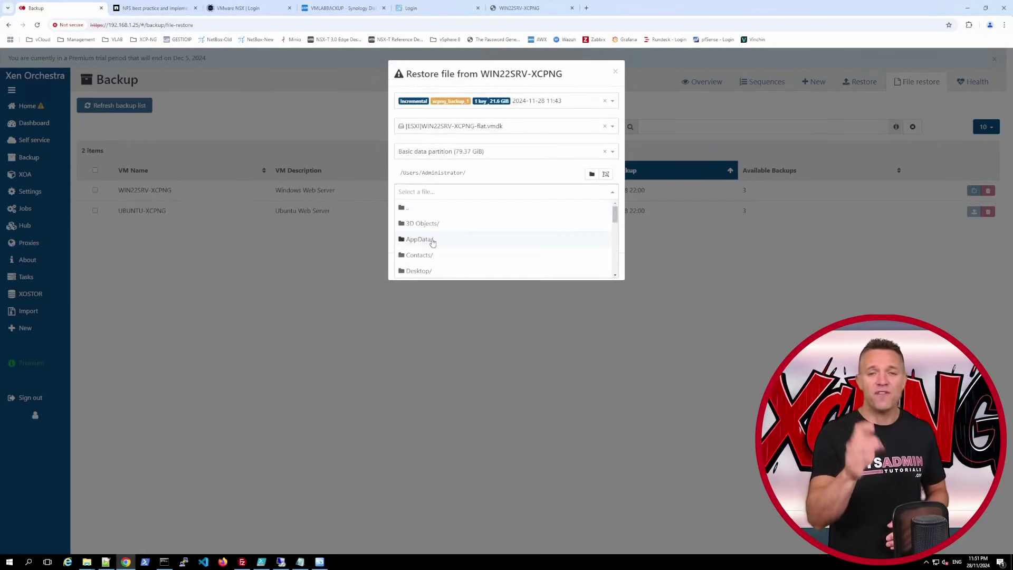
left_click(424, 263)
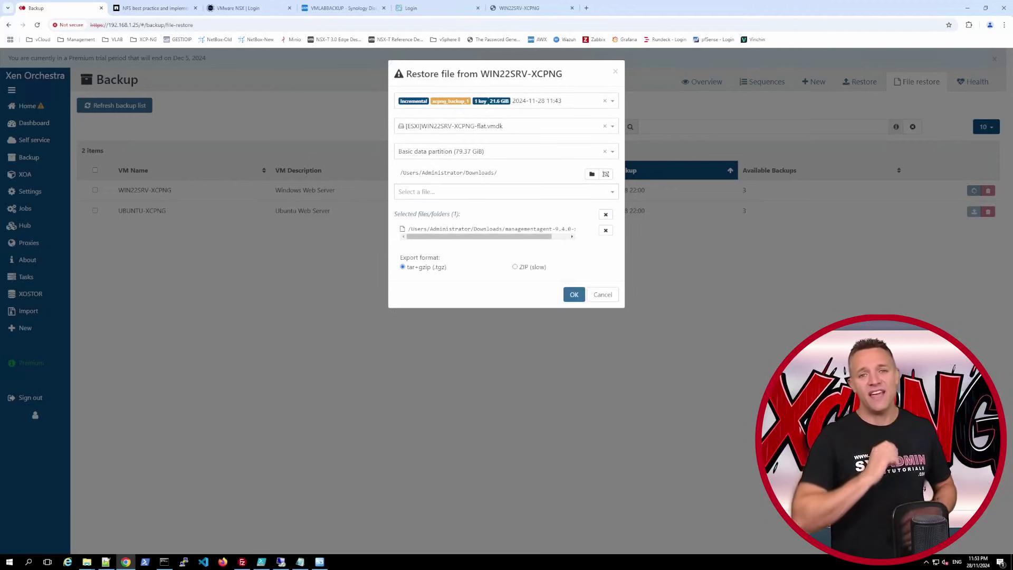
left_click(570, 299)
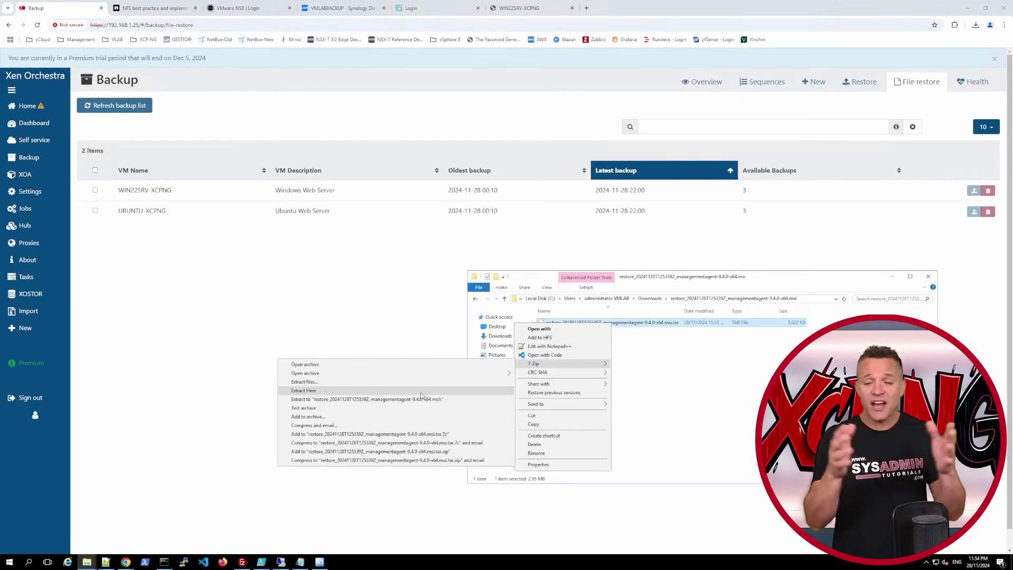
- Extract the downloaded archive and open its Users folder
left_click(434, 399)
double_click(553, 323)
double_click(552, 323)
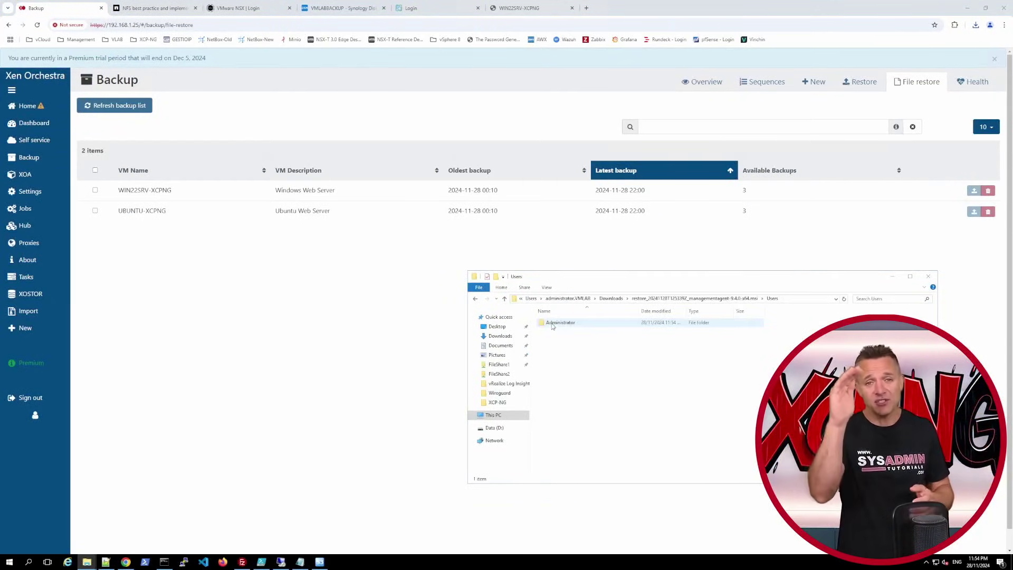